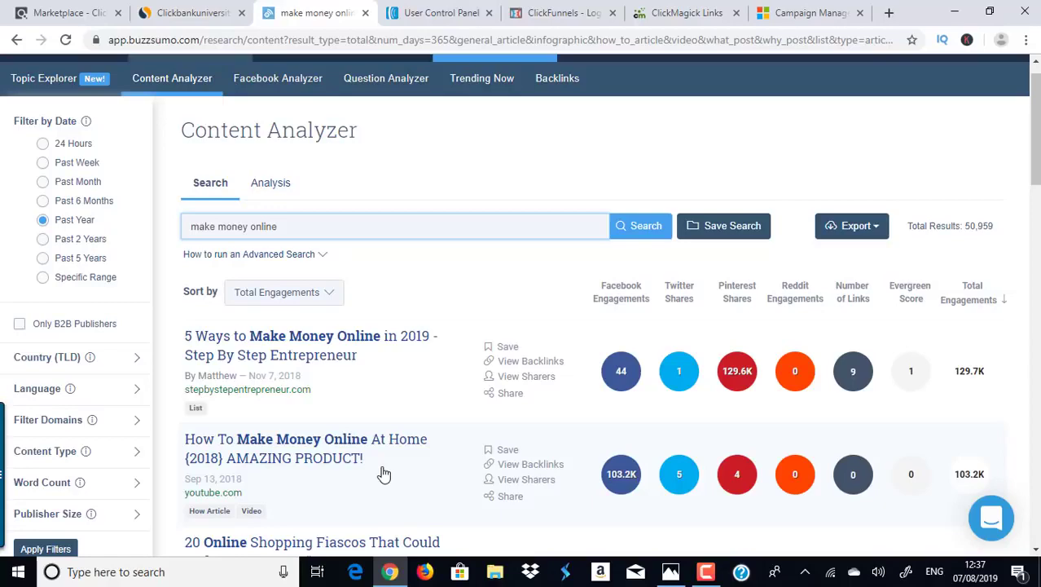
# Switch to the ClickBank marketplace results listing CB University among E-business & E-marketing offers.
pyautogui.click(51, 14)
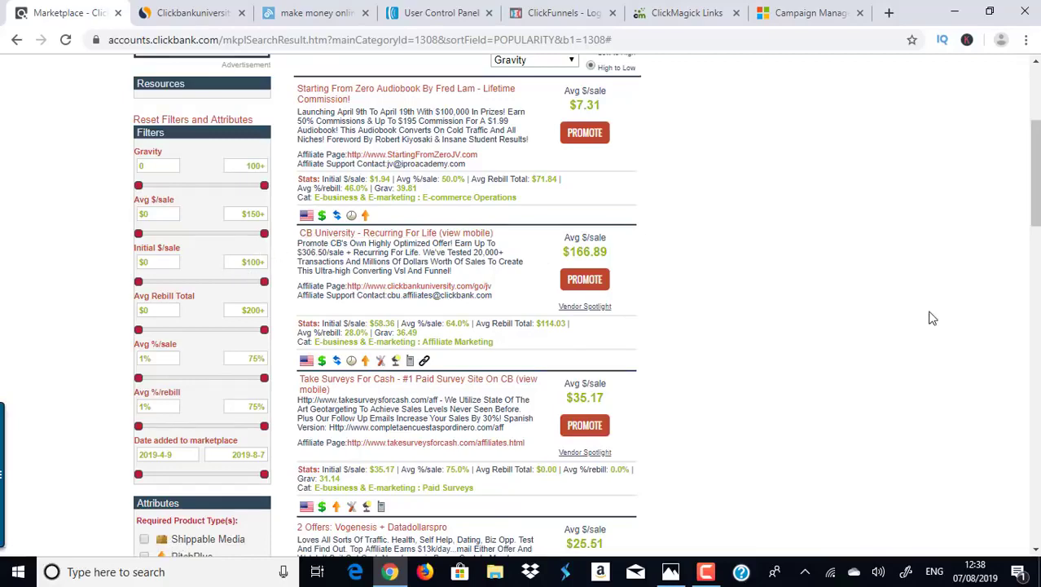
# Generate CB University HopLinks under the saved account nickname and copy the HopShield encrypted link.
pyautogui.click(587, 289)
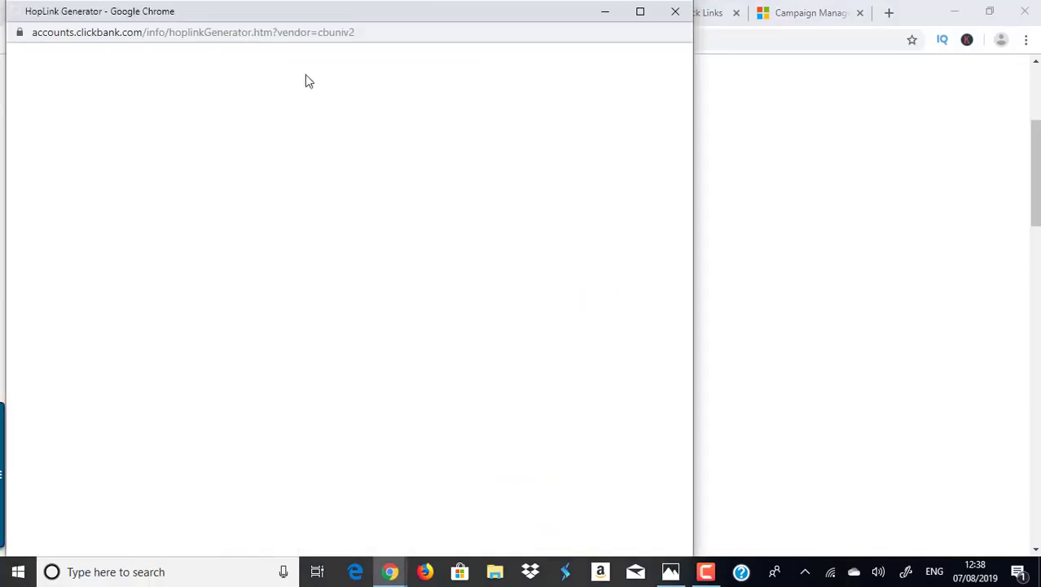
pyautogui.click(258, 151)
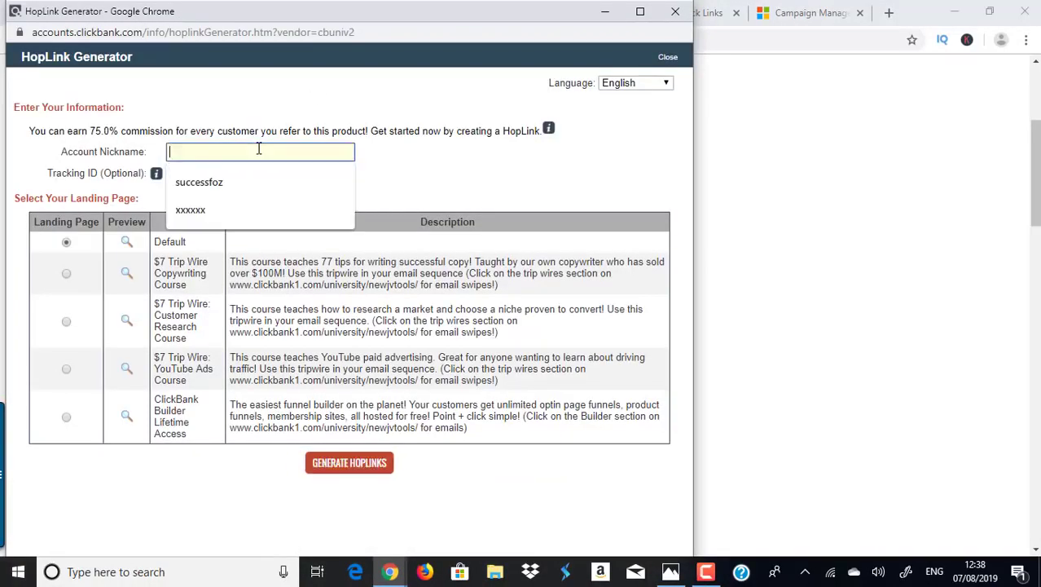
pyautogui.click(228, 182)
pyautogui.click(346, 471)
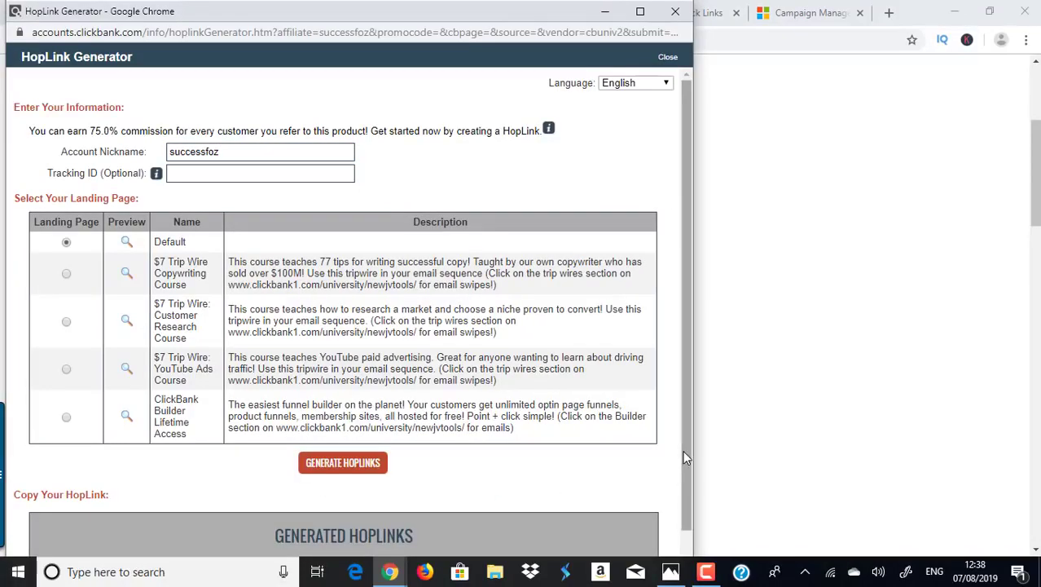
pyautogui.scroll(-1, 685, 448)
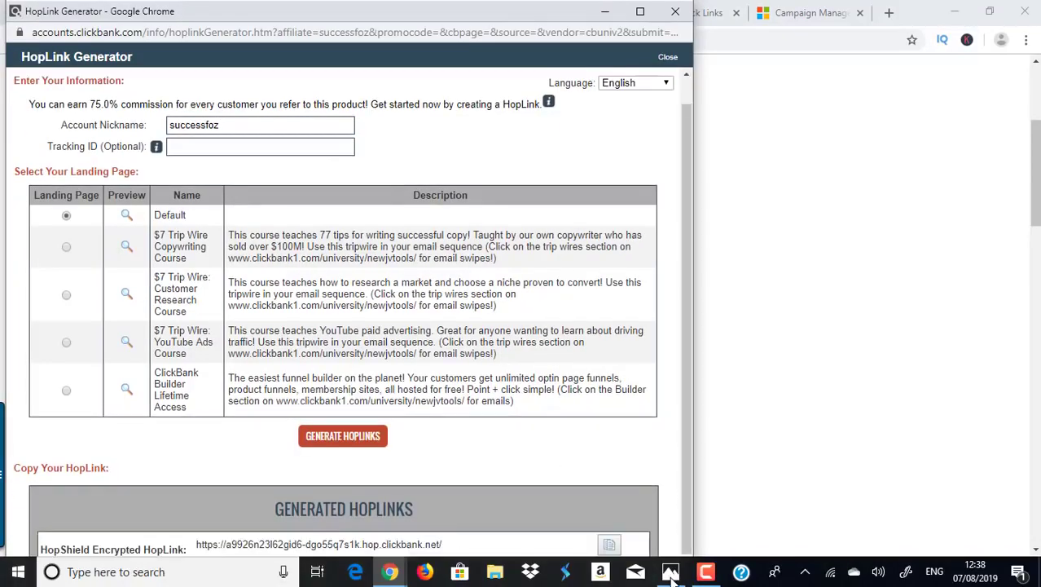
pyautogui.click(611, 545)
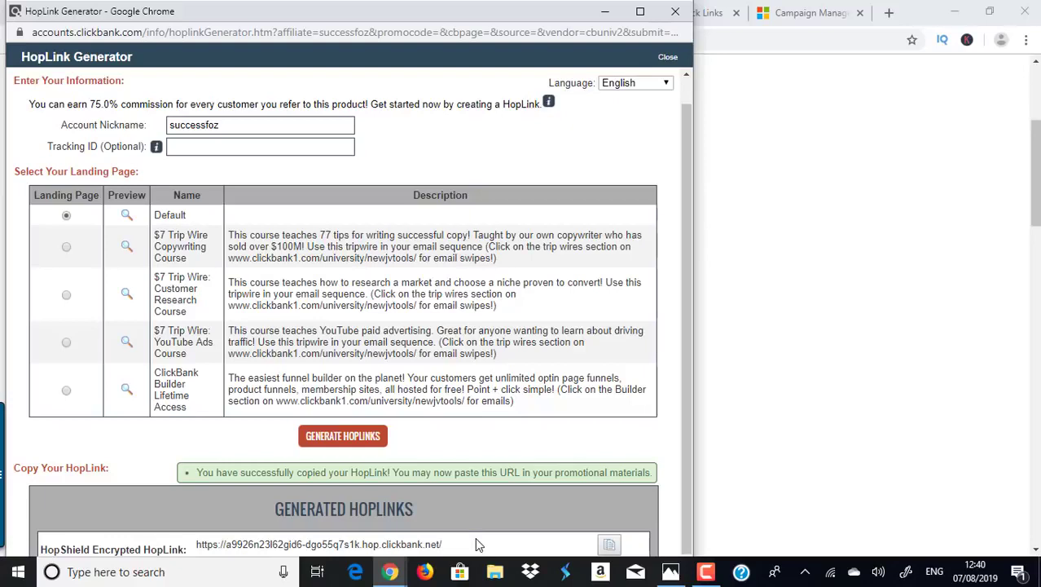
# Select the generated HopLink URL and close the HopLink Generator window.
pyautogui.moveTo(476, 539); pyautogui.dragTo(198, 545)
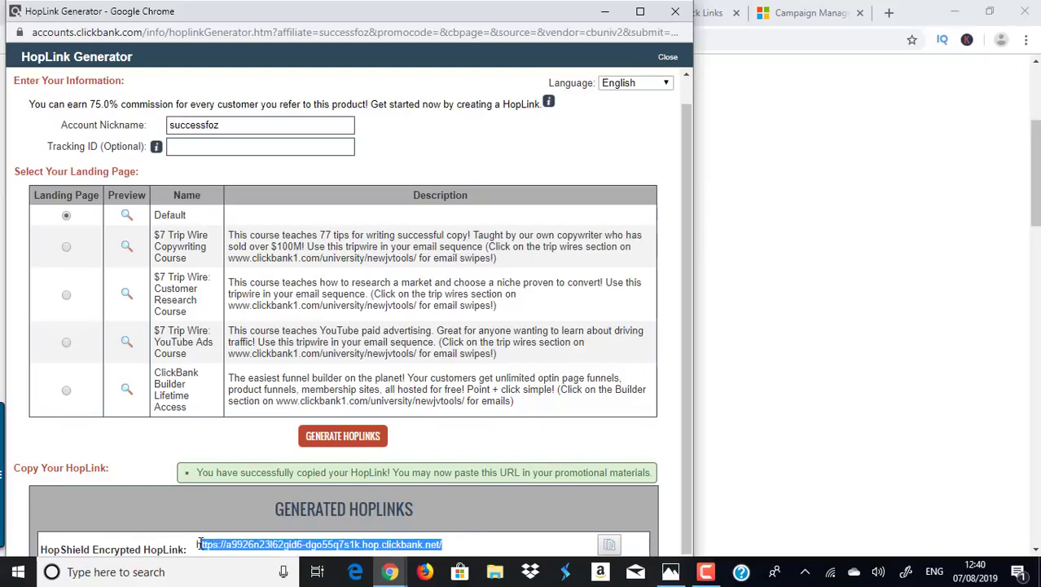
pyautogui.click(675, 16)
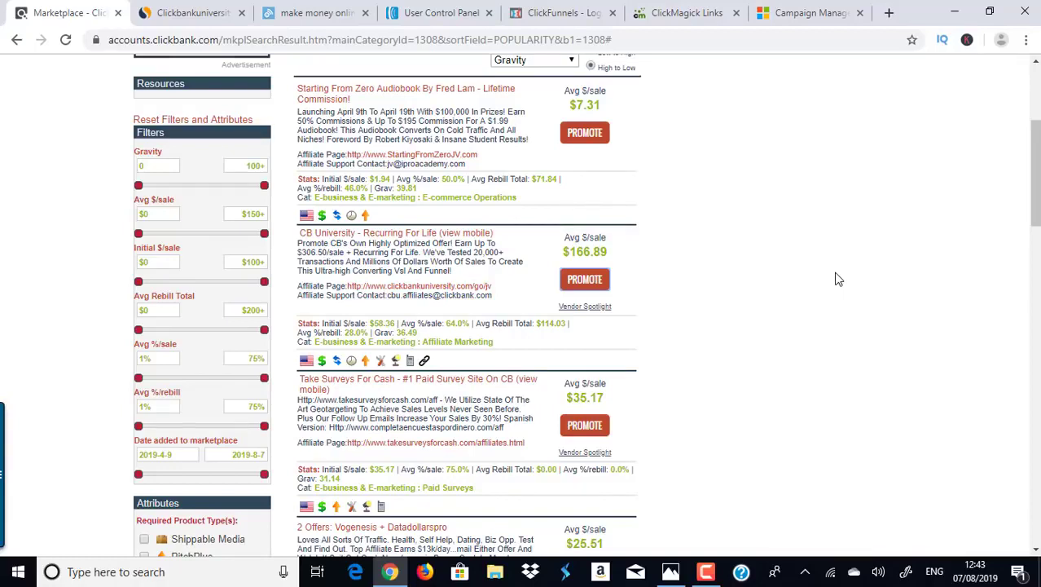
# Load internetmarketing-strategies.info in a new Chrome tab from the address-bar suggestion.
pyautogui.moveTo(299, 232); pyautogui.dragTo(334, 249)
pyautogui.click(346, 246)
pyautogui.click(891, 15)
pyautogui.write('in')
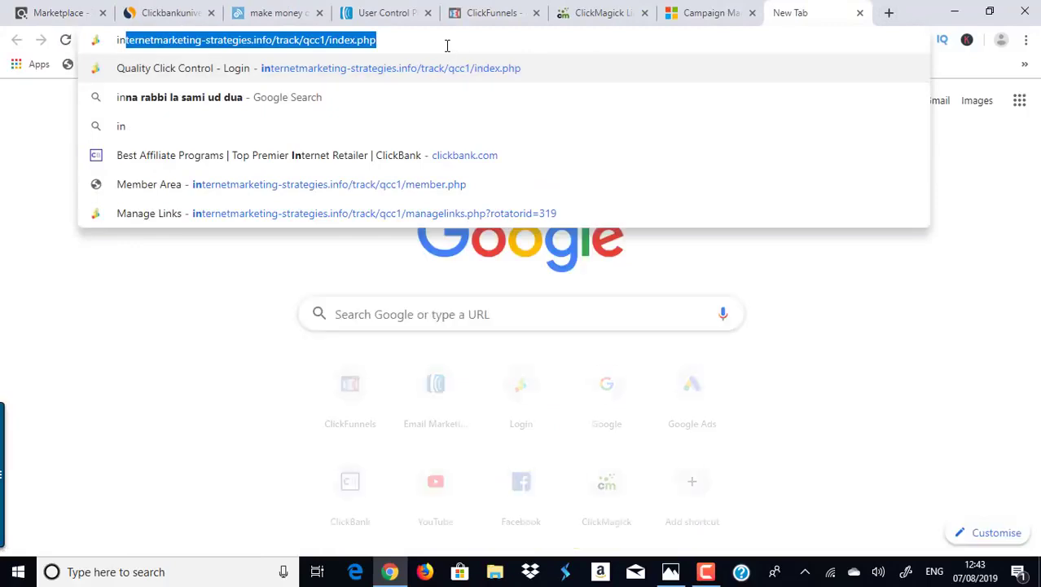
pyautogui.press('End')
pyautogui.press('BackSpace')
pyautogui.press('BackSpace')
pyautogui.press('BackSpace')
pyautogui.press('BackSpace')
pyautogui.press('BackSpace')
pyautogui.press('BackSpace')
pyautogui.press('BackSpace')
pyautogui.press('BackSpace')
pyautogui.press('BackSpace')
pyautogui.press('BackSpace')
pyautogui.press('BackSpace')
pyautogui.press('BackSpace')
pyautogui.press('BackSpace')
pyautogui.press('BackSpace')
pyautogui.press('BackSpace')
pyautogui.press('BackSpace')
pyautogui.press('BackSpace')
pyautogui.press('BackSpace')
pyautogui.press('BackSpace')
pyautogui.press('BackSpace')
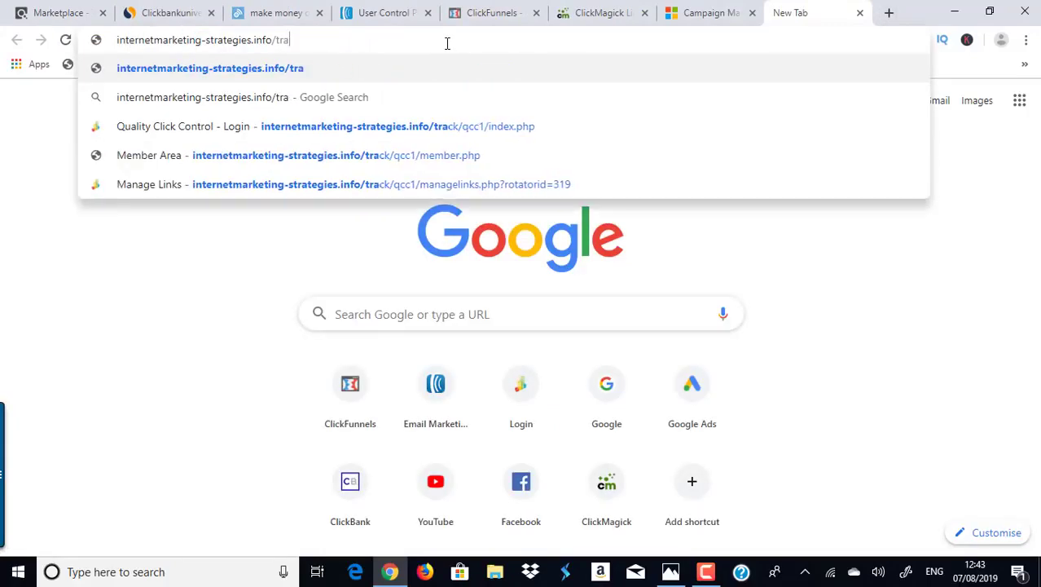
pyautogui.press('Return')
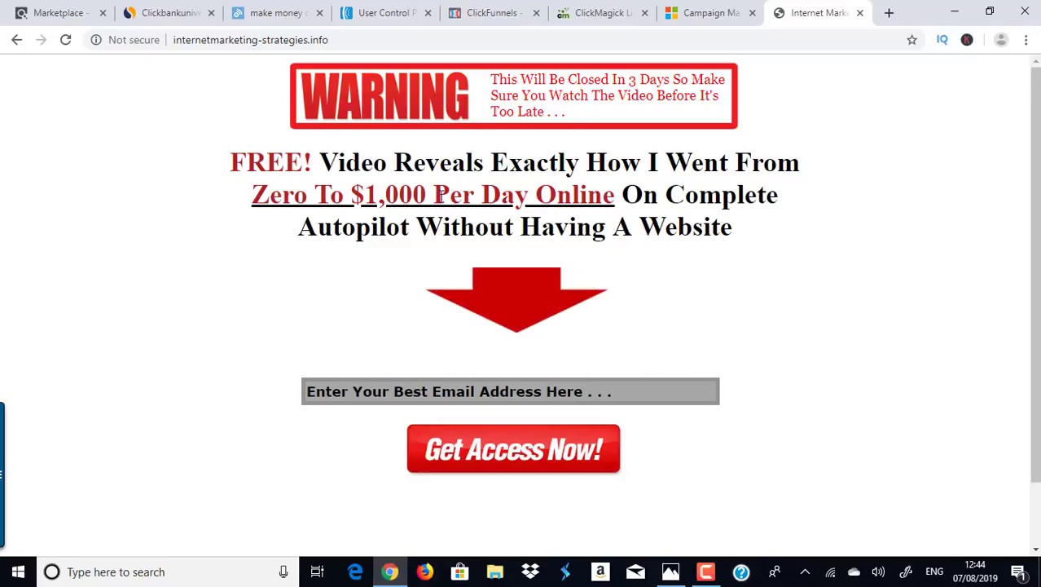
# Return to the ClickBank marketplace tab showing CB University's $166.89 offer.
pyautogui.click(66, 18)
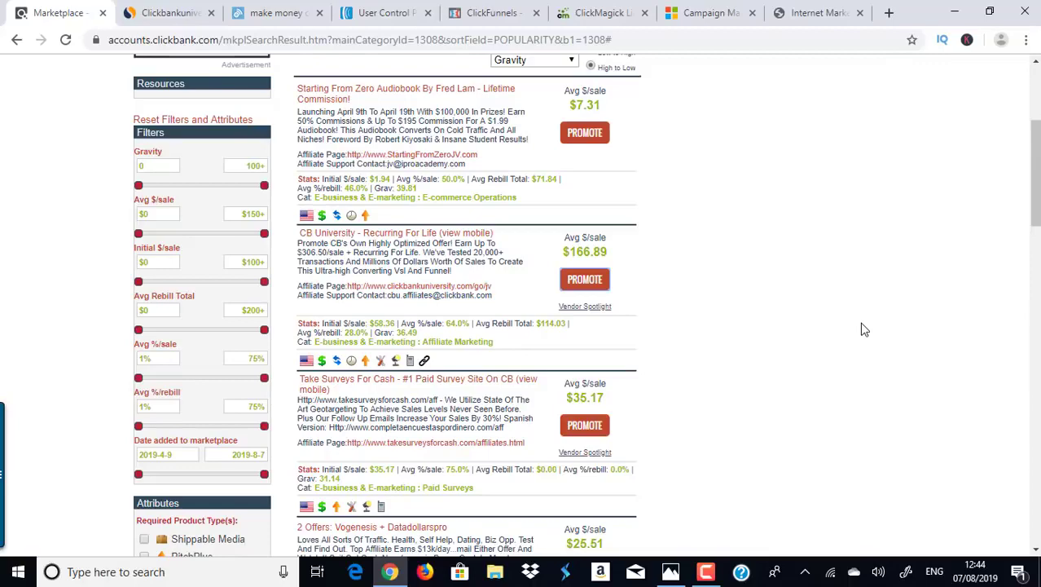
pyautogui.click(825, 18)
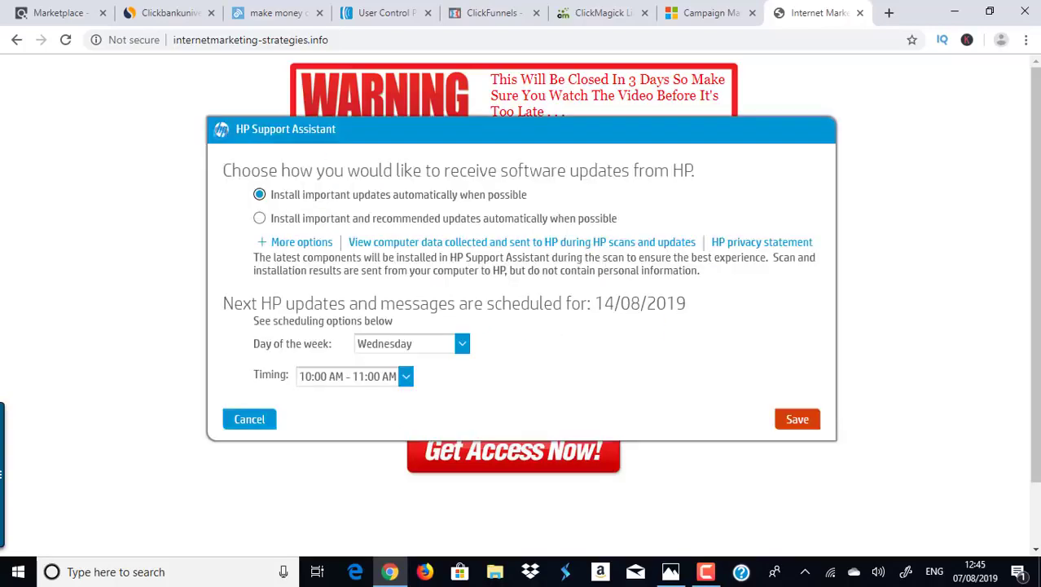
pyautogui.click(57, 9)
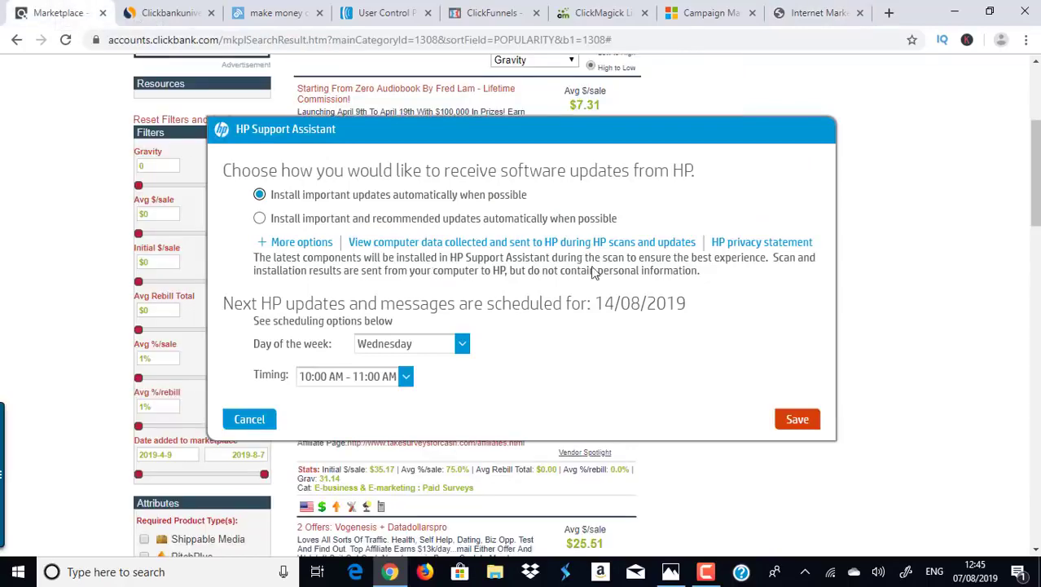
pyautogui.click(242, 419)
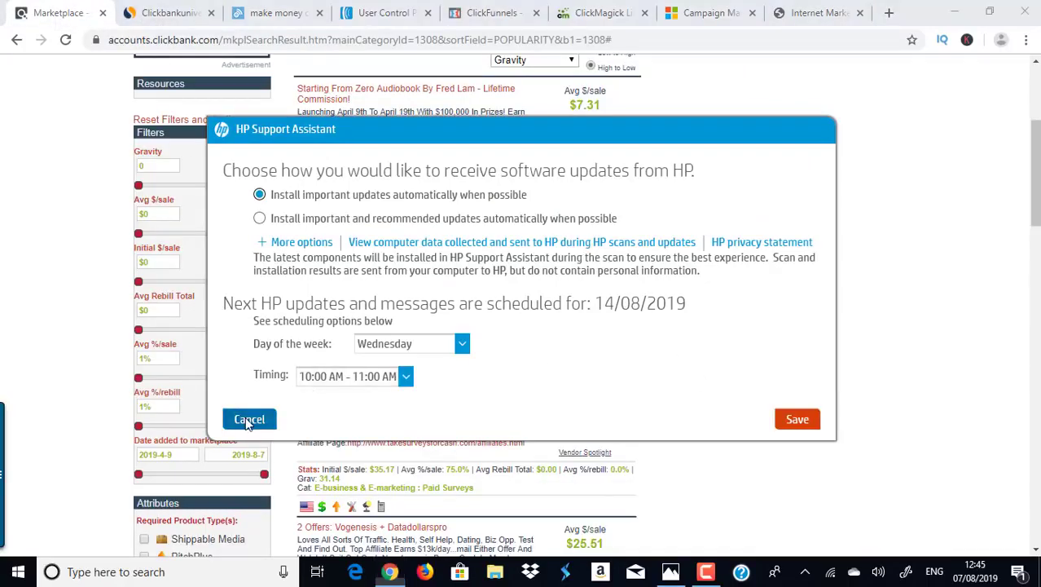
# Switch to the internetmarketing-strategies.info tab with its free-video opt-in form.
pyautogui.click(802, 13)
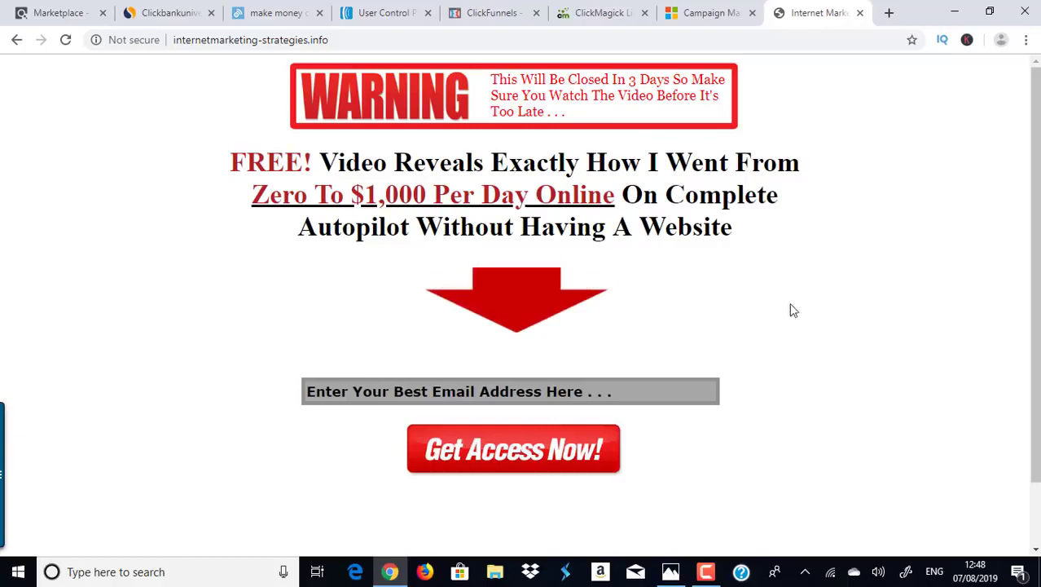
pyautogui.moveTo(671, 575)
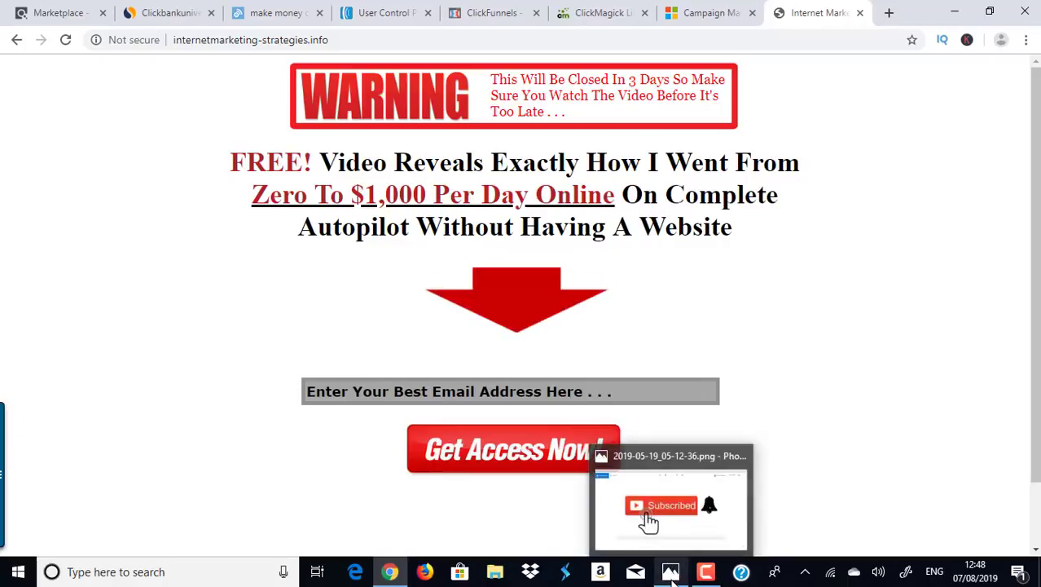
pyautogui.moveTo(663, 518)
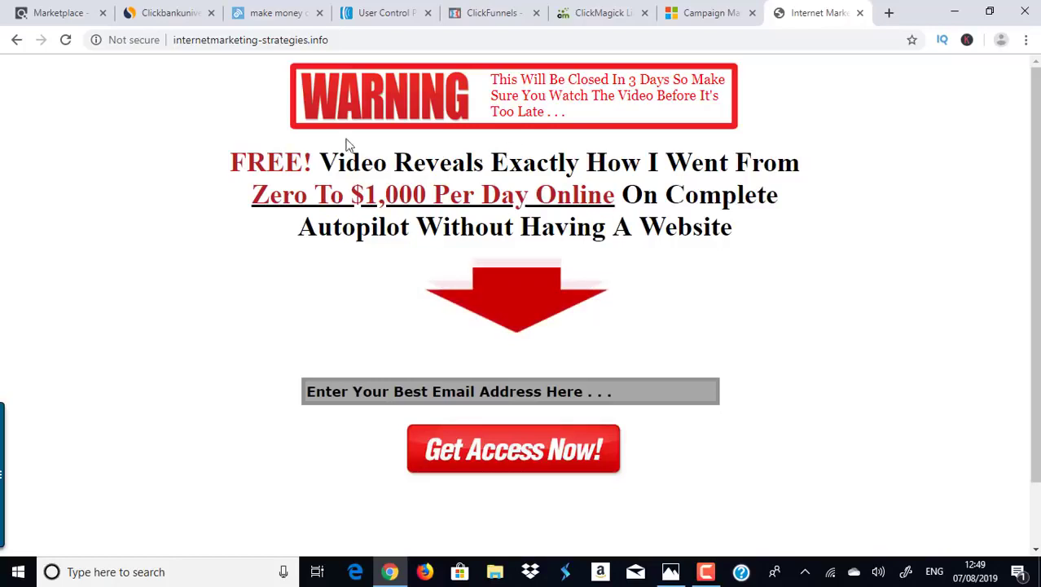
# Start a new email list from AWeber's Manage Lists page.
pyautogui.click(383, 12)
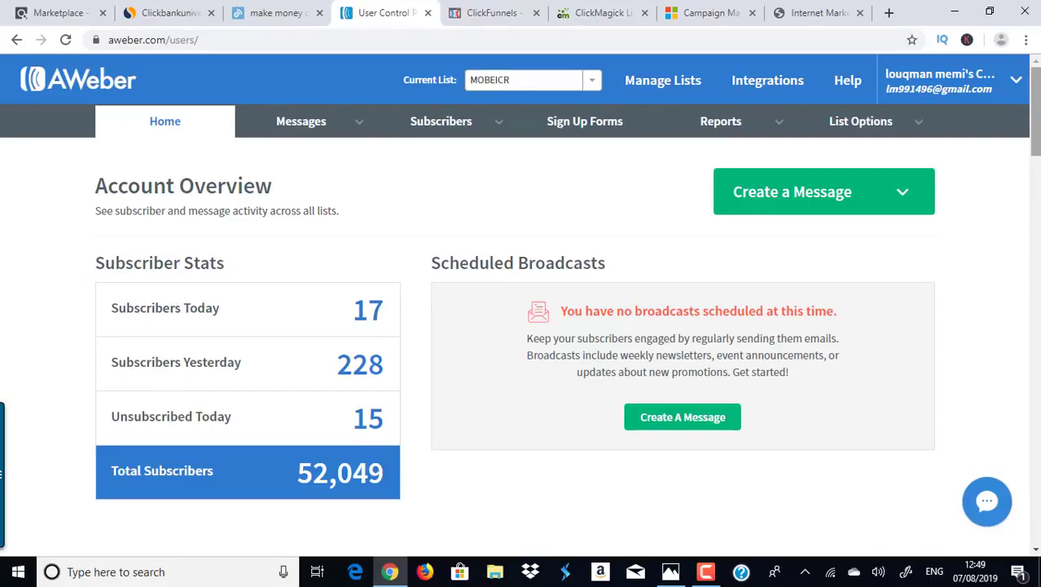
pyautogui.click(662, 85)
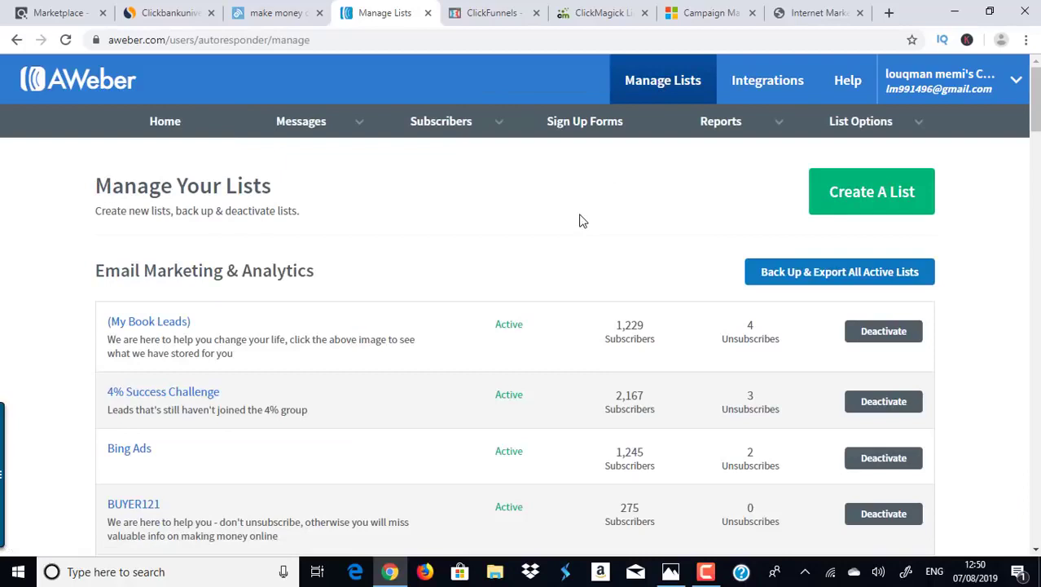
pyautogui.click(862, 193)
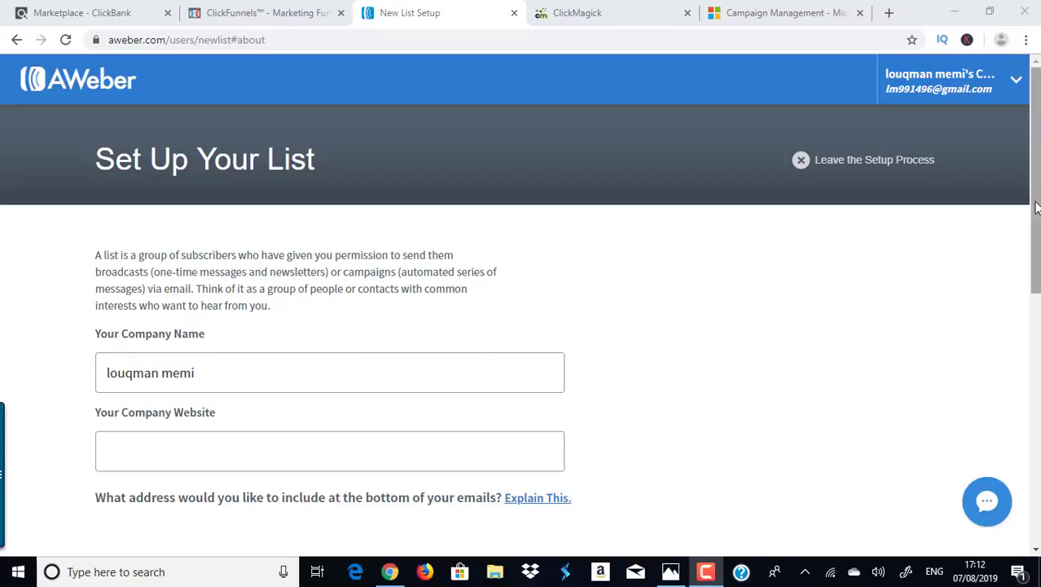
# Keep the support sender email and name as entered and continue to Describe Your List.
pyautogui.moveTo(1034, 204); pyautogui.dragTo(1037, 416)
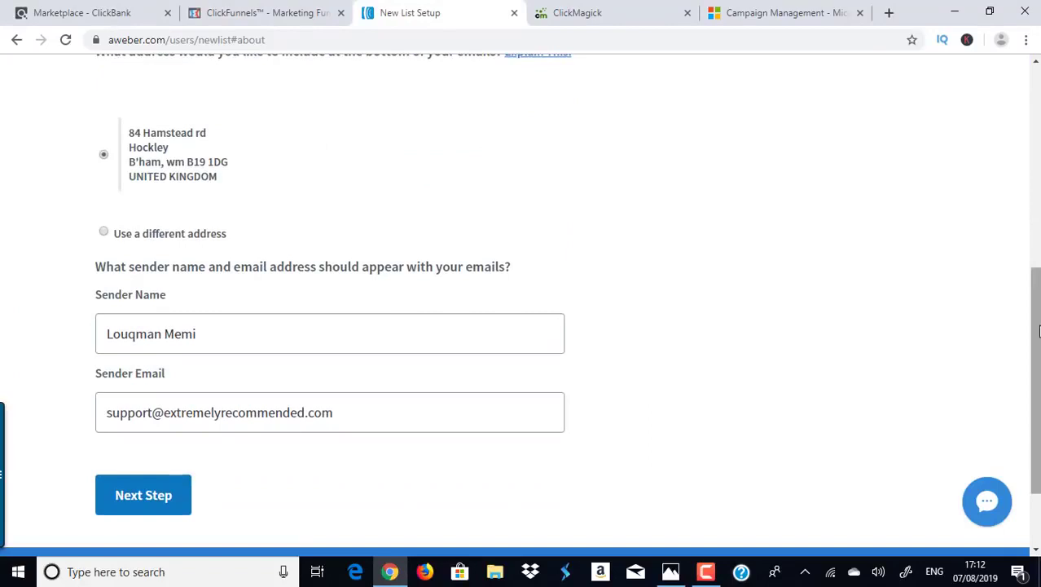
pyautogui.moveTo(1038, 330); pyautogui.dragTo(1038, 383)
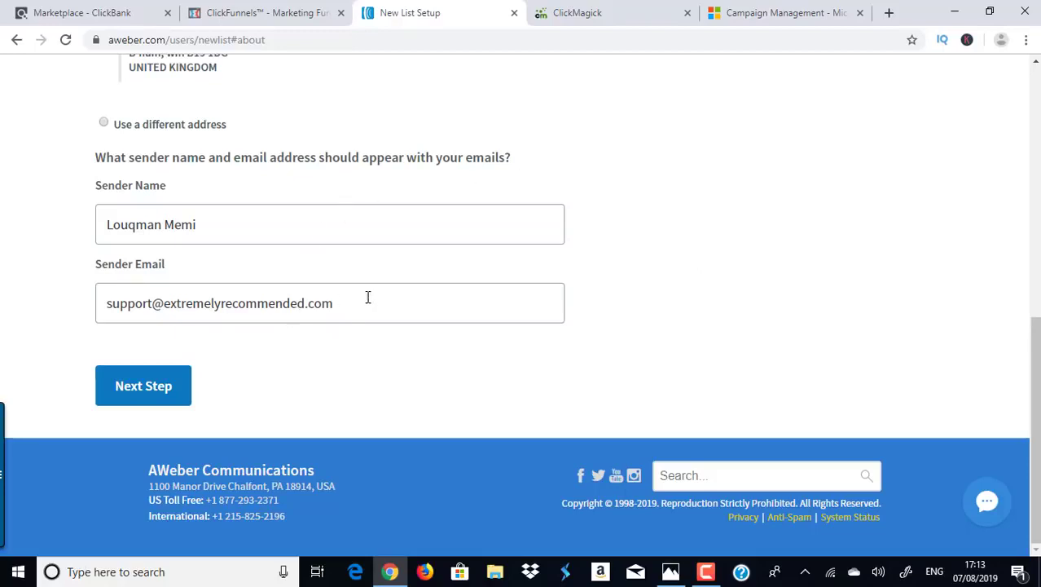
pyautogui.moveTo(358, 303); pyautogui.dragTo(170, 308)
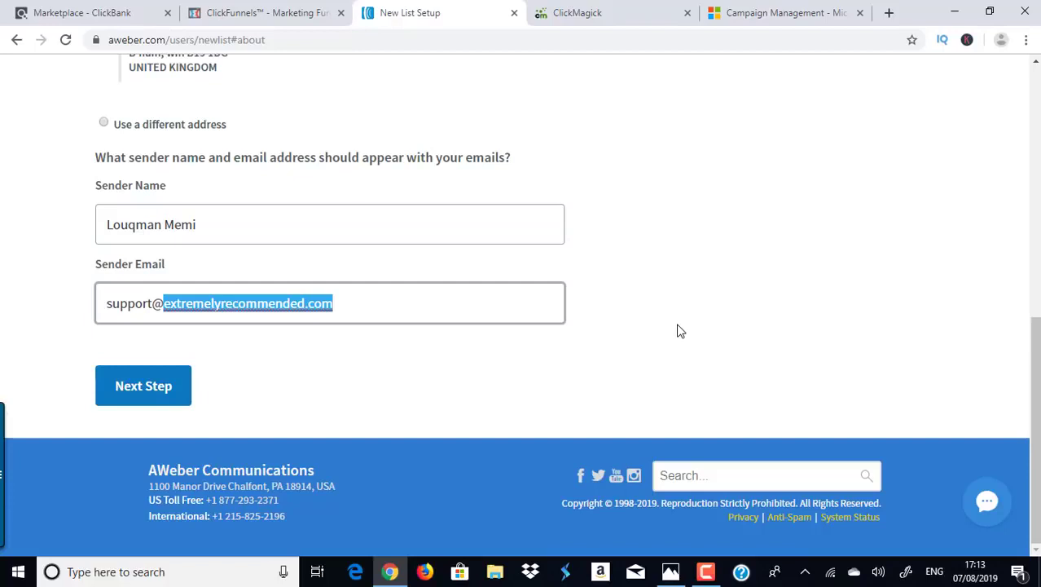
pyautogui.click(351, 304)
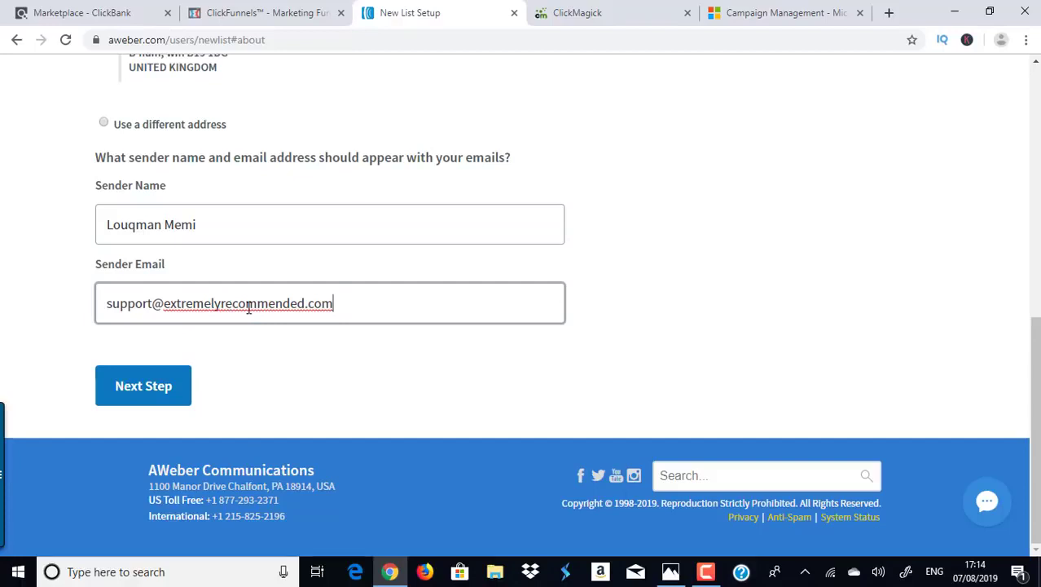
pyautogui.click(153, 385)
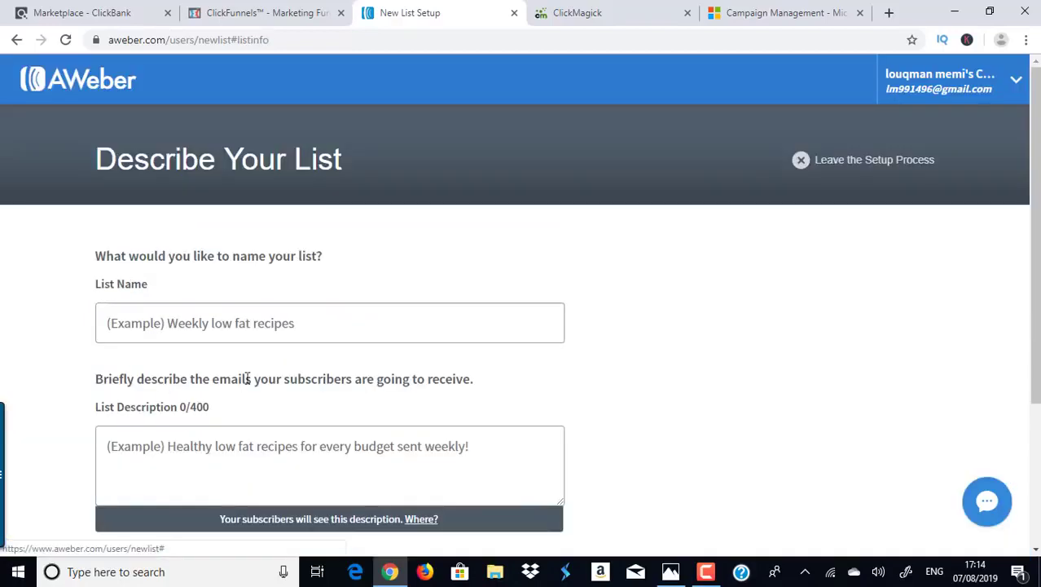
pyautogui.click(345, 311)
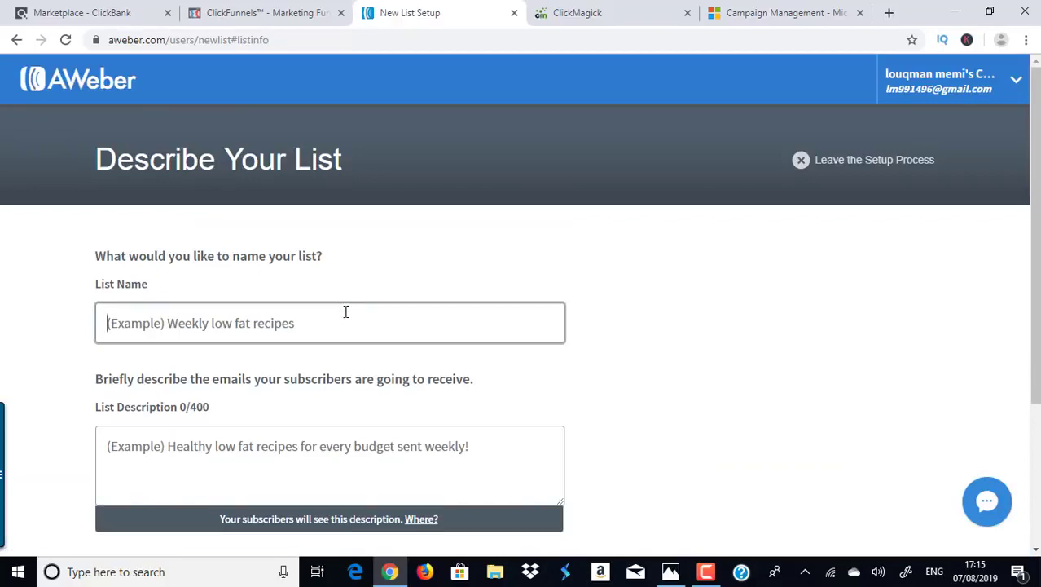
pyautogui.write('C')
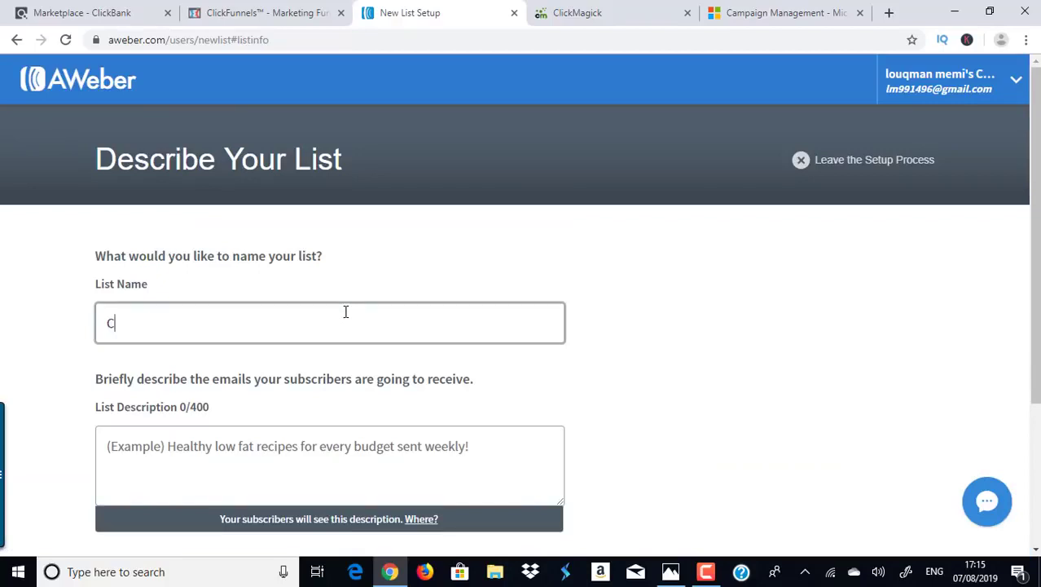
pyautogui.write('lickbank ')
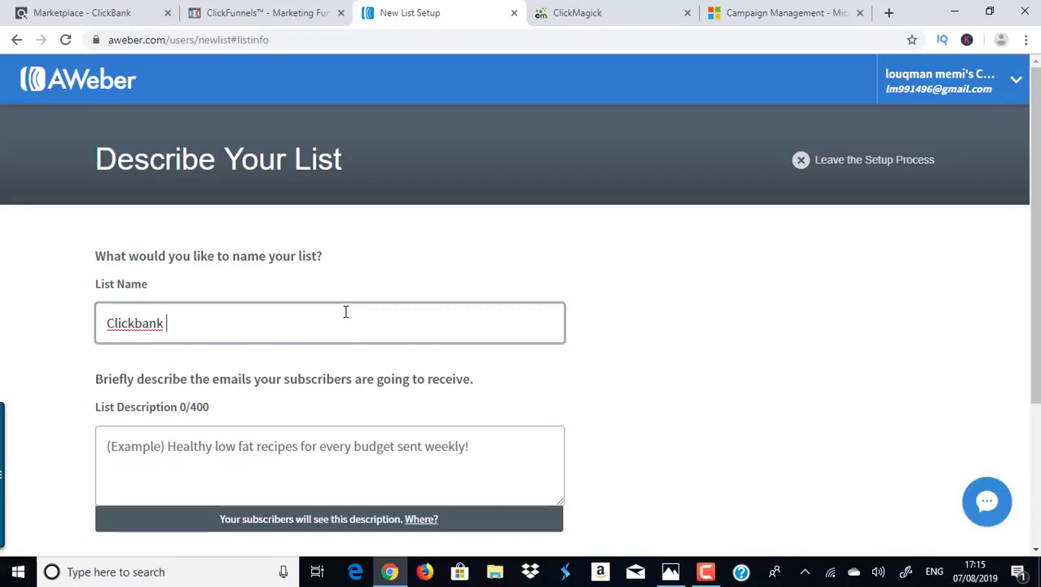
pyautogui.write('Super 2.0')
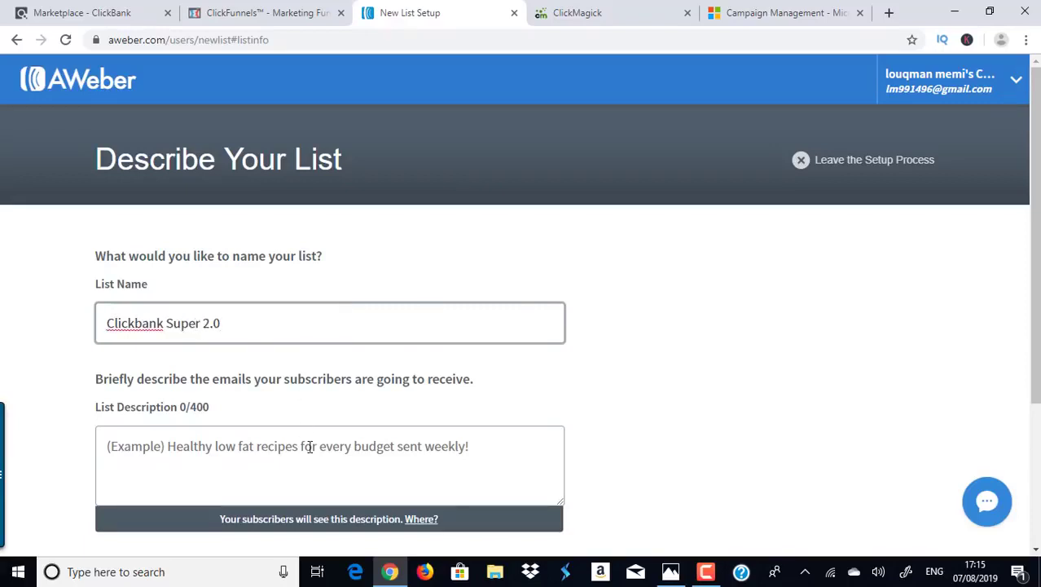
pyautogui.click(321, 467)
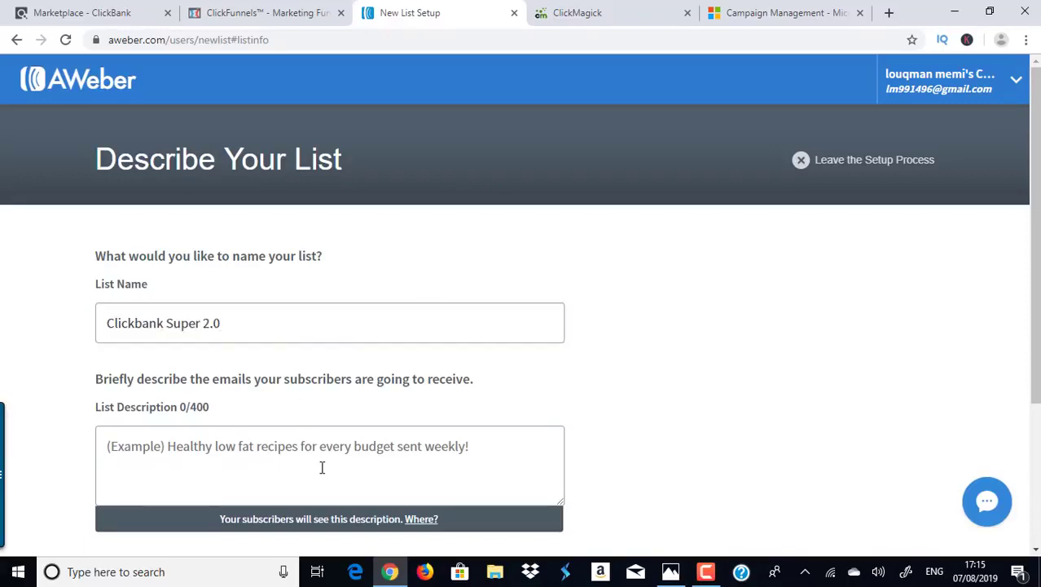
pyautogui.write('0000000000000000000')
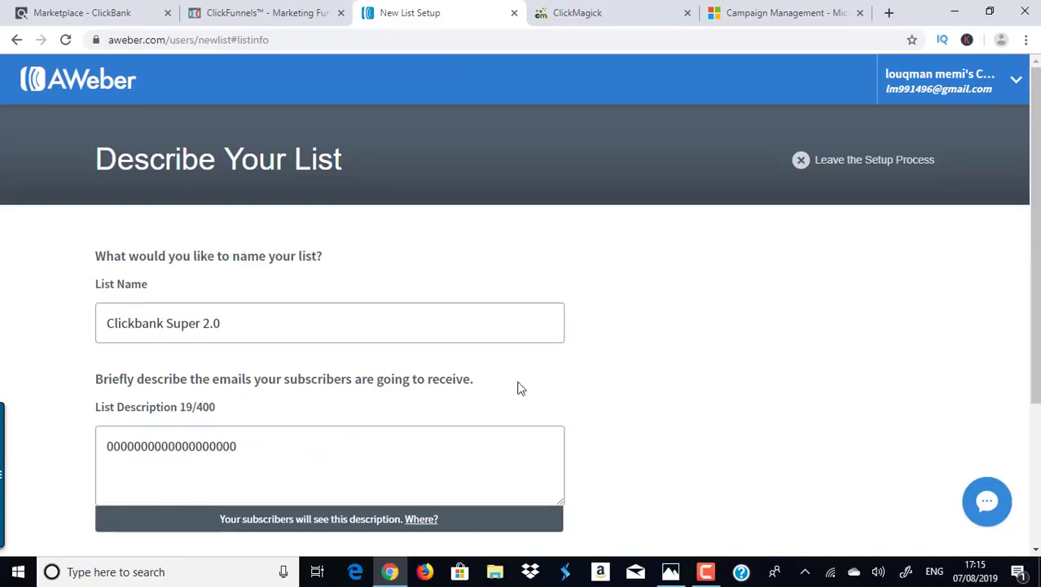
pyautogui.scroll(-3, 1037, 455)
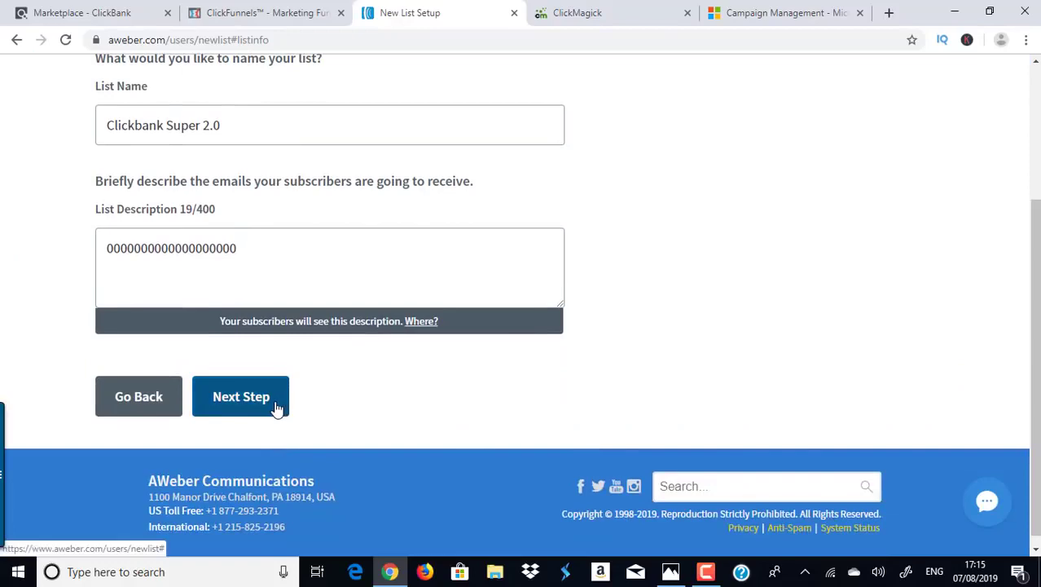
# Approve the default confirmation message to create the list.
pyautogui.click(275, 405)
pyautogui.moveTo(1034, 260); pyautogui.dragTo(1038, 444)
pyautogui.scroll(-2, 1038, 444)
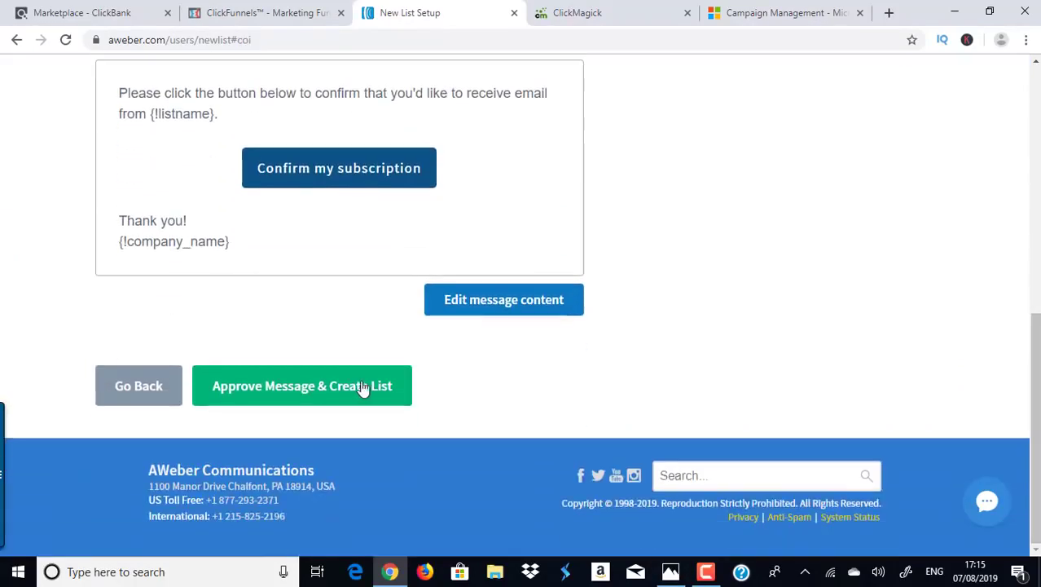
pyautogui.click(310, 388)
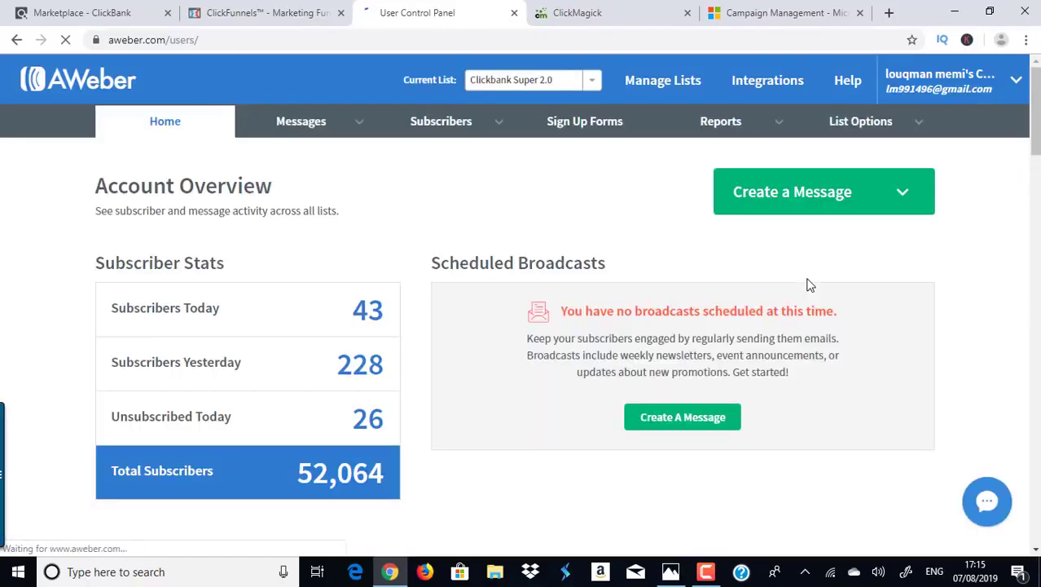
# In List Settings, turn off confirmation emails for sign-up form subscribers and save.
pyautogui.moveTo(881, 130)
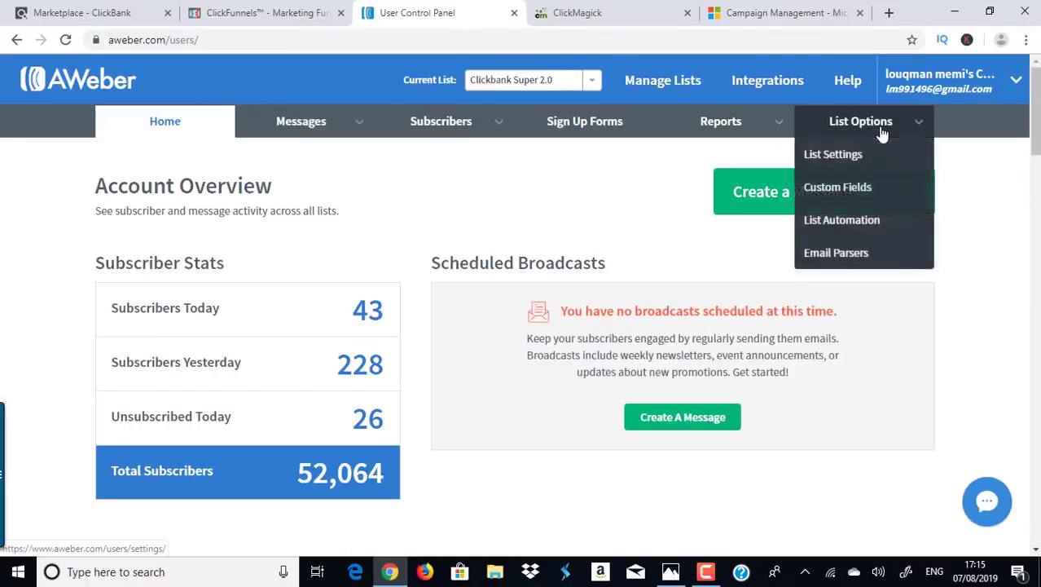
pyautogui.click(839, 154)
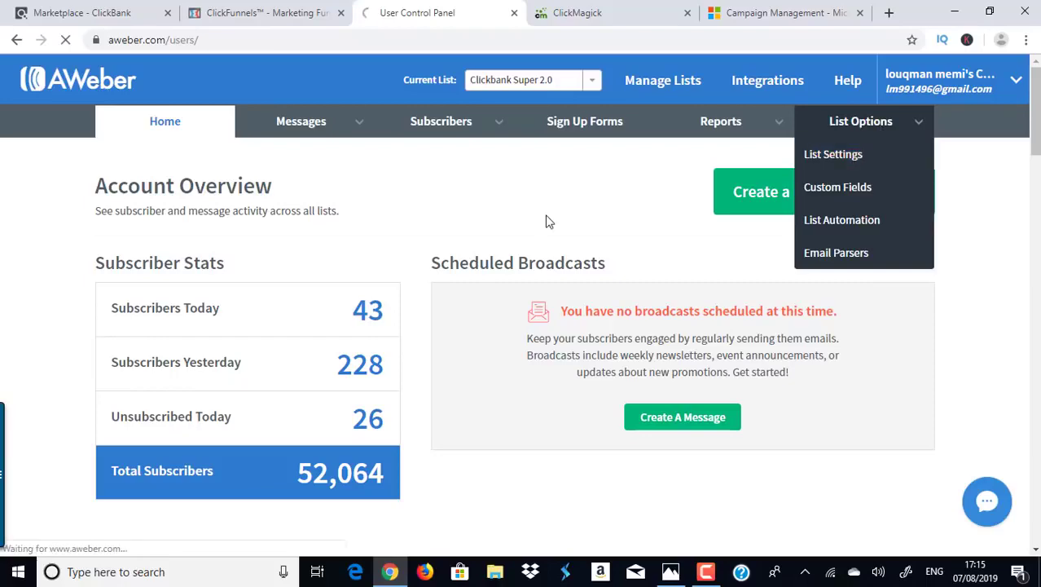
pyautogui.click(182, 373)
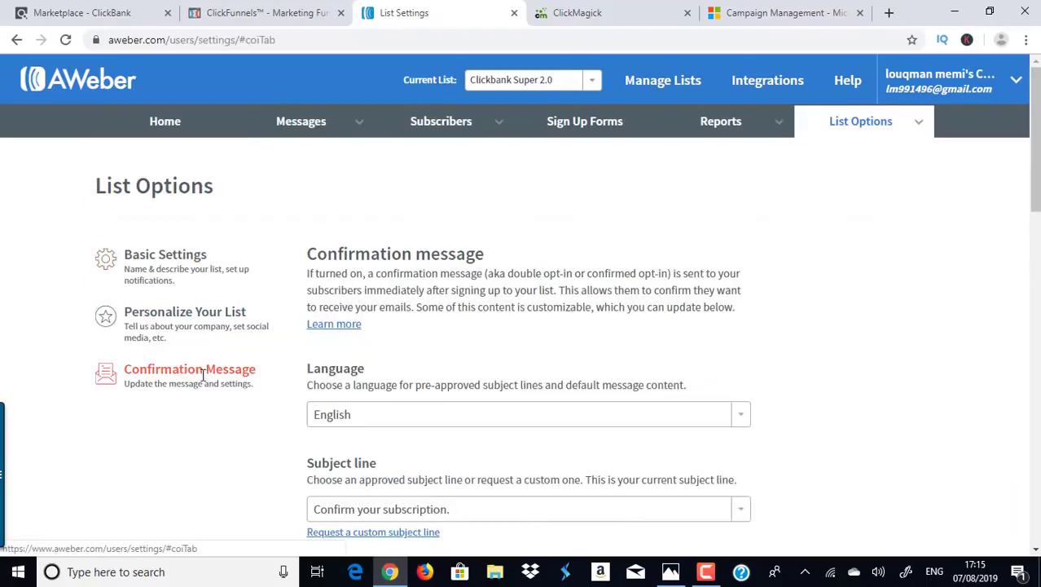
pyautogui.scroll(-8, 684, 323)
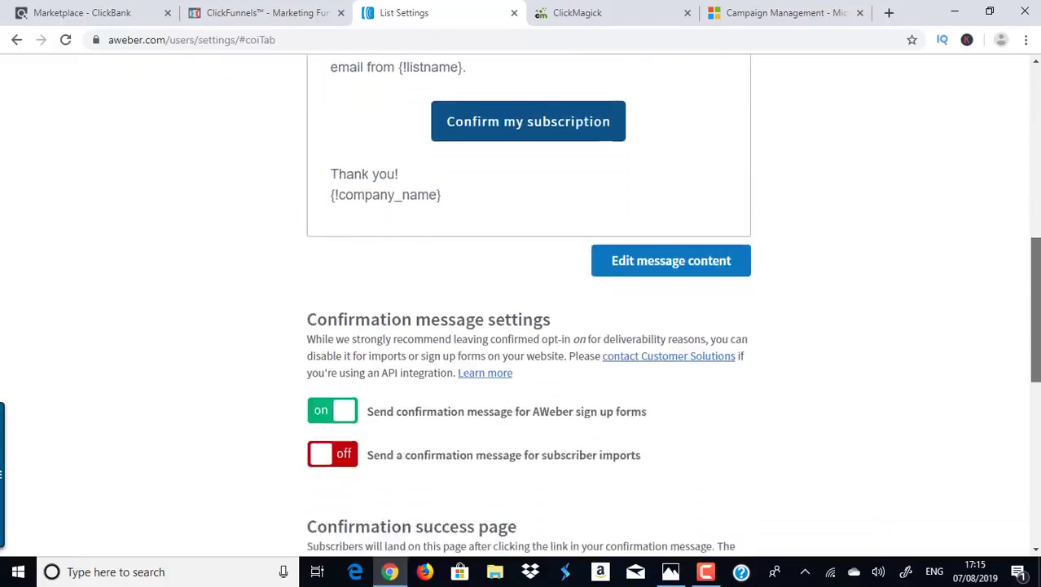
pyautogui.scroll(-1, 480, 211)
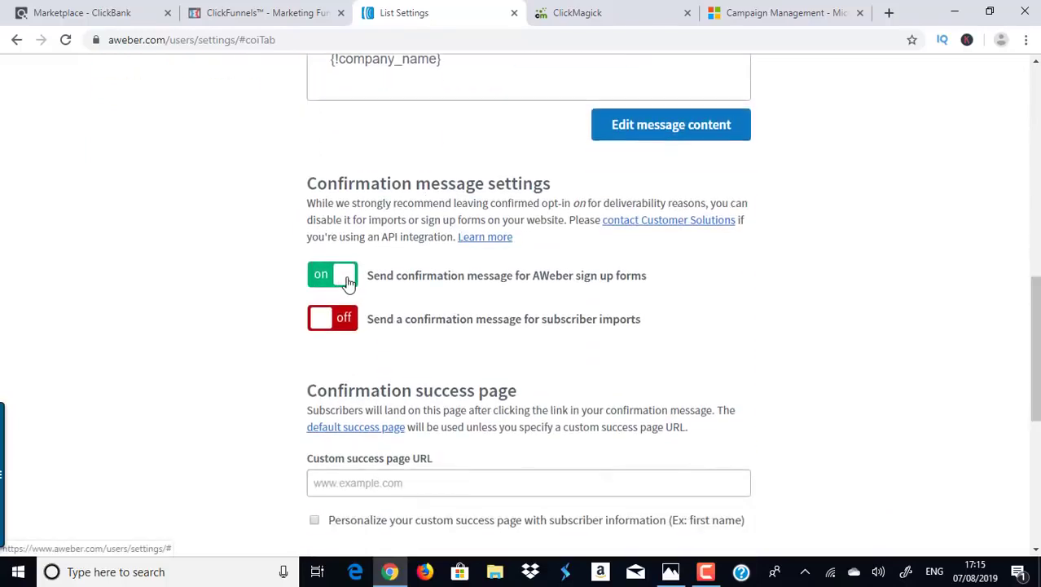
pyautogui.click(348, 281)
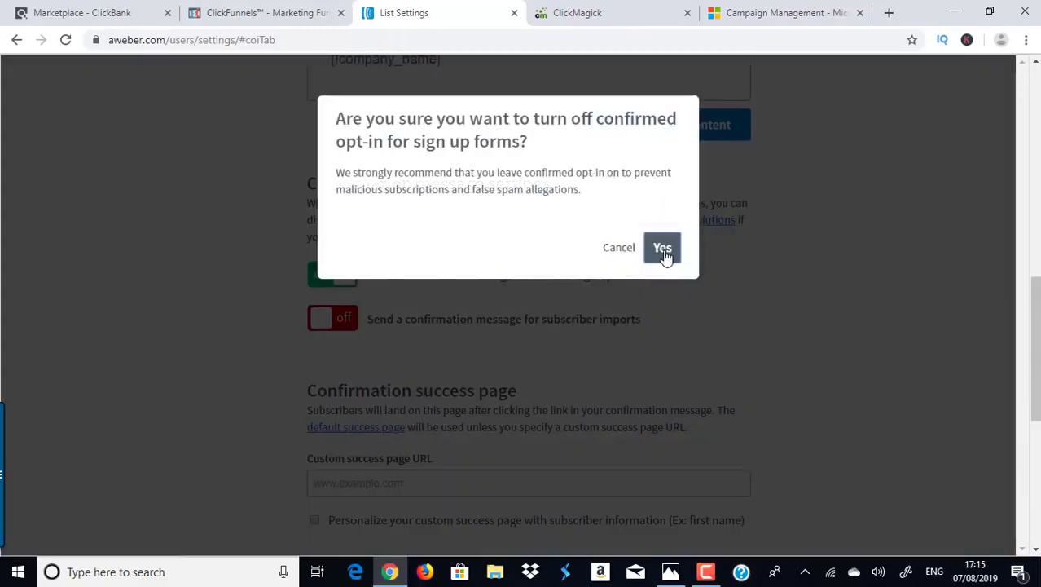
pyautogui.click(665, 256)
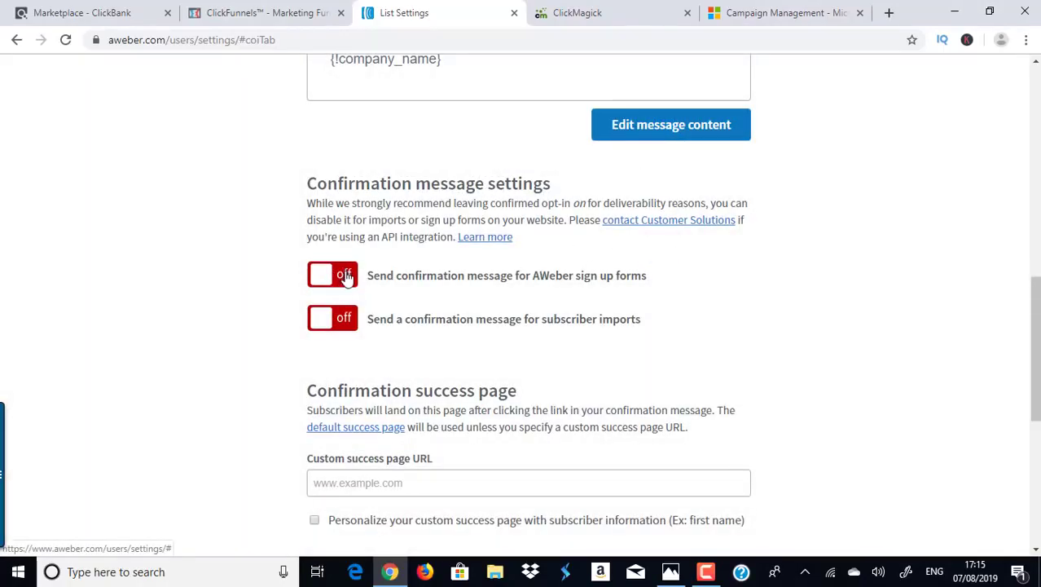
pyautogui.scroll(-3, 1028, 366)
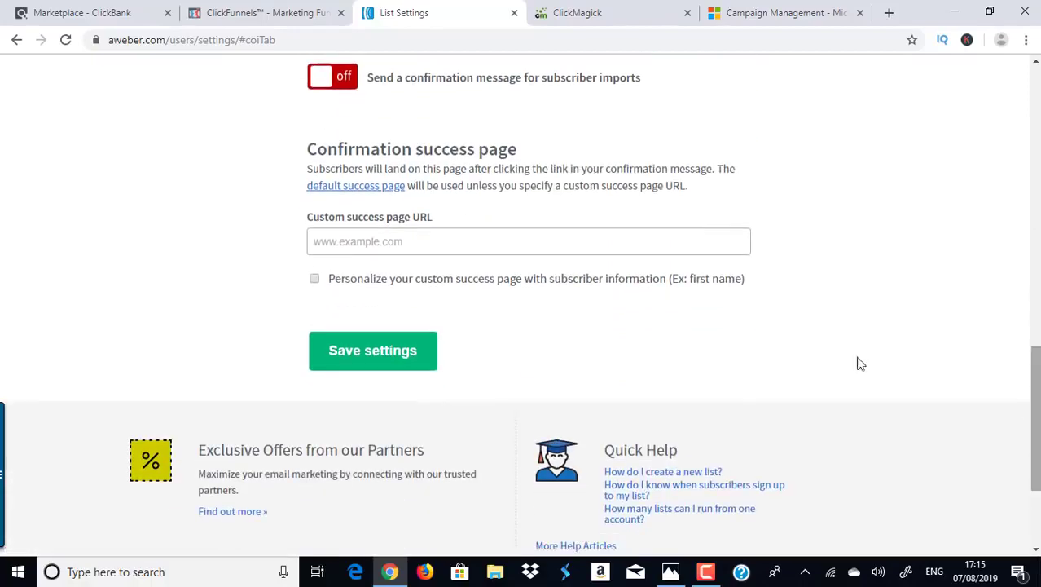
pyautogui.click(423, 361)
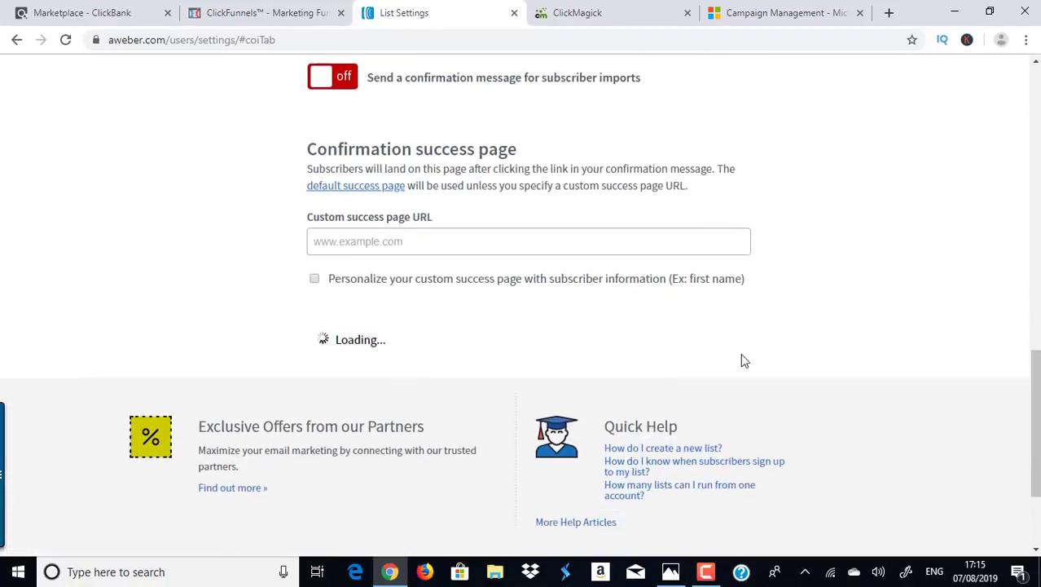
pyautogui.scroll(10, 777, 371)
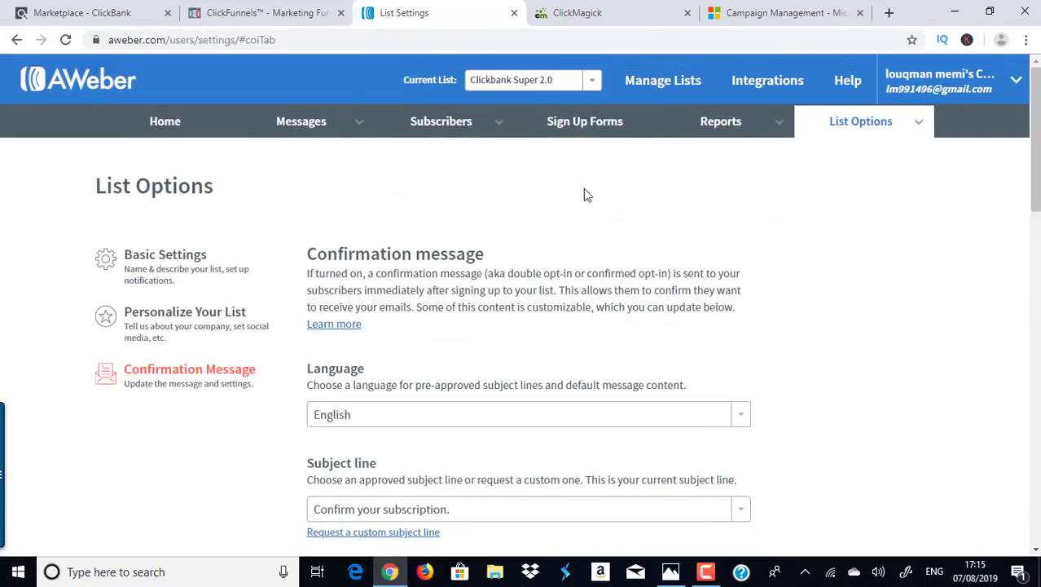
# Start creating a new sign-up form from the Sign Up Forms page.
pyautogui.click(593, 137)
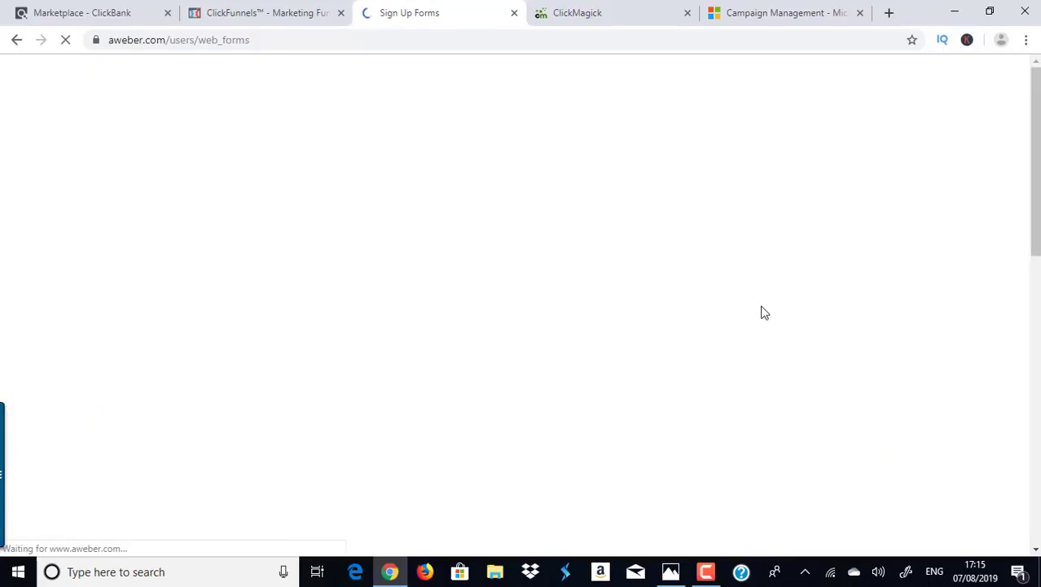
pyautogui.scroll(-2, 364, 362)
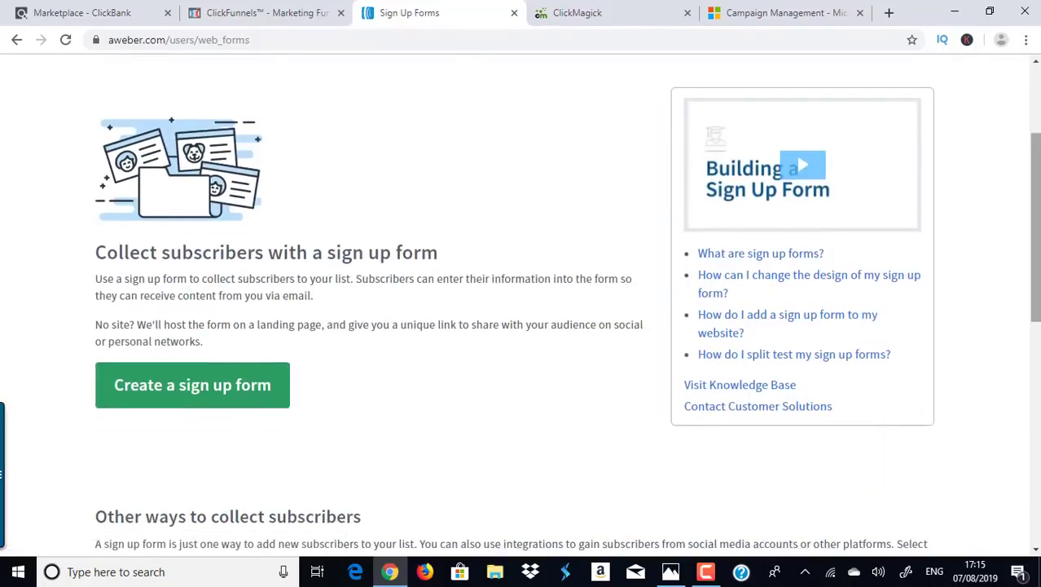
pyautogui.click(208, 383)
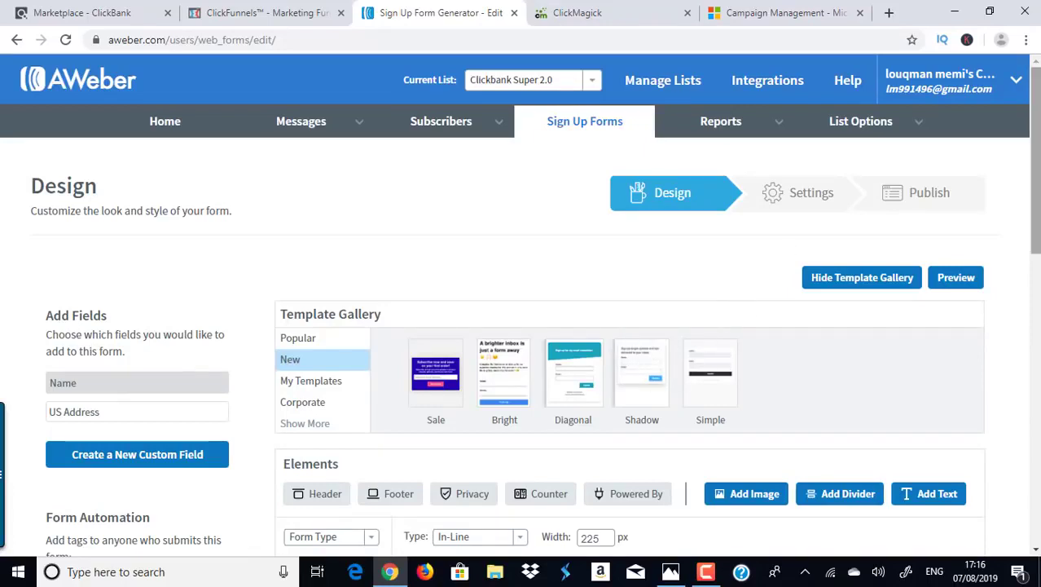
# Delete the form's Name field, leaving only Email, and proceed to Step 2.
pyautogui.moveTo(1035, 163); pyautogui.dragTo(1035, 299)
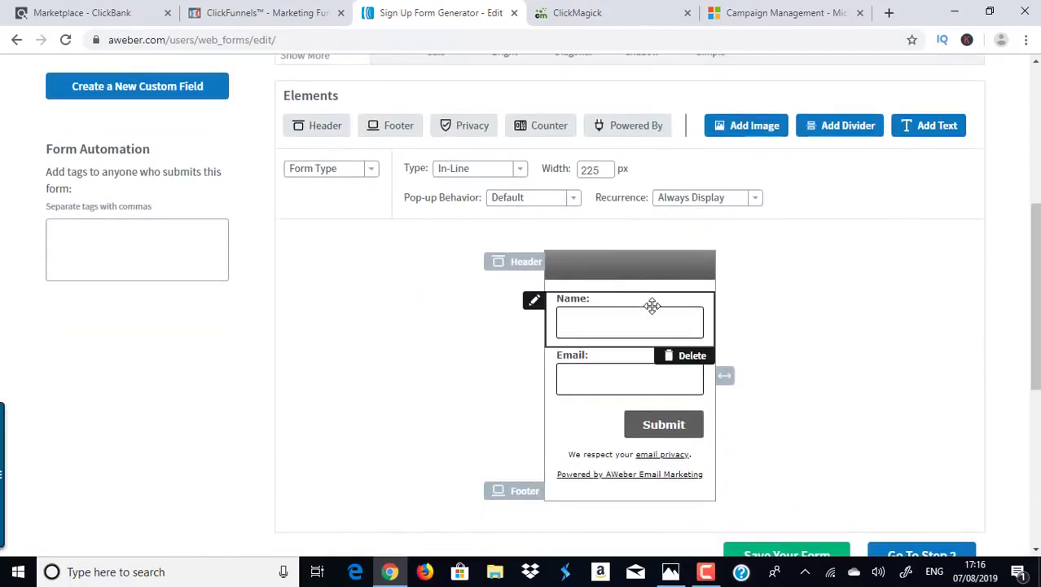
pyautogui.click(691, 356)
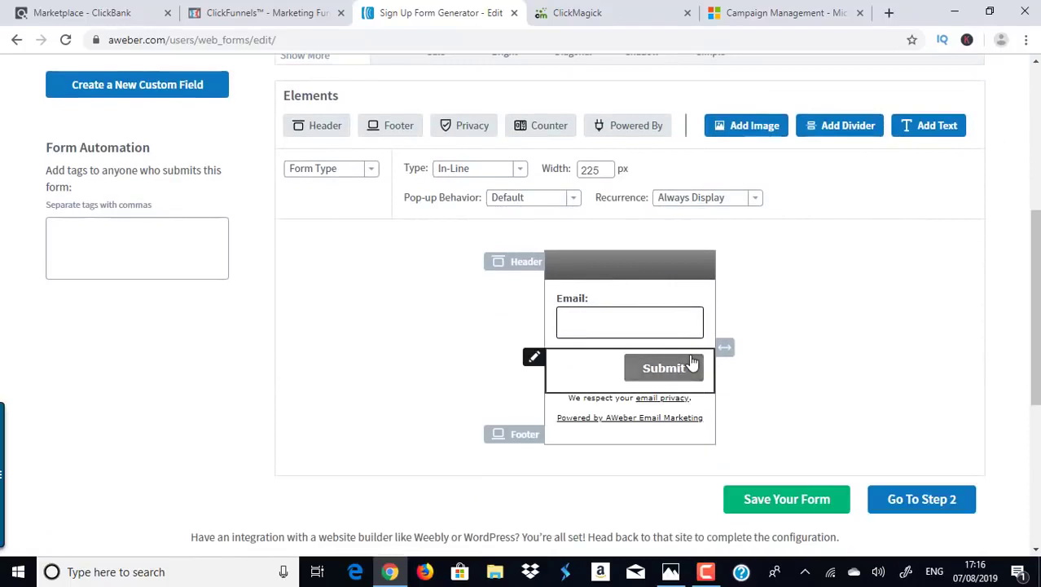
pyautogui.click(915, 500)
# Replace the default form name with 'Clickbank Affiliate' and save the web form.
pyautogui.click(121, 349)
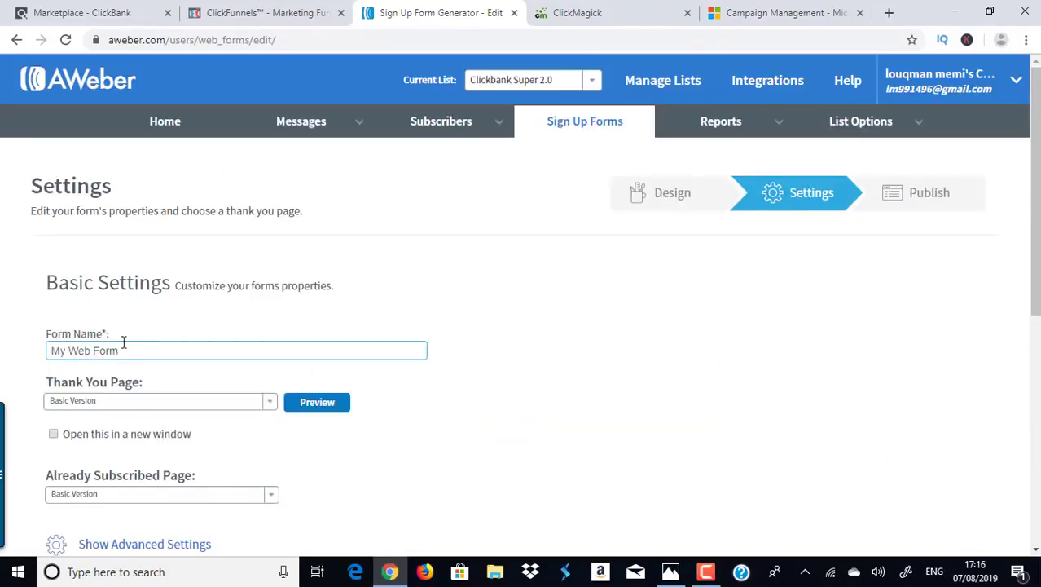
pyautogui.moveTo(120, 349); pyautogui.dragTo(3, 345)
pyautogui.write('Cli')
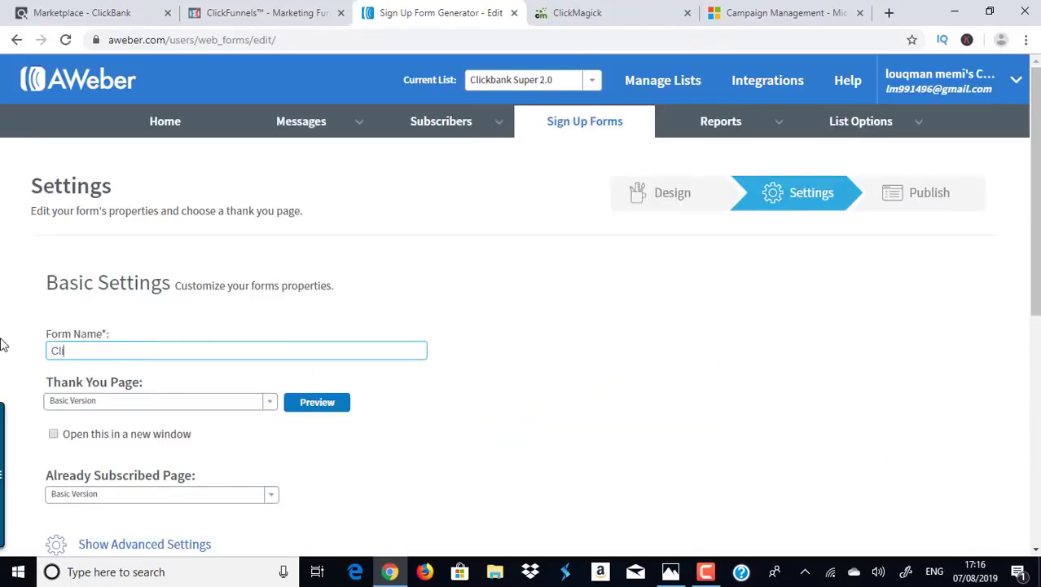
pyautogui.write('ckbank Affiliate')
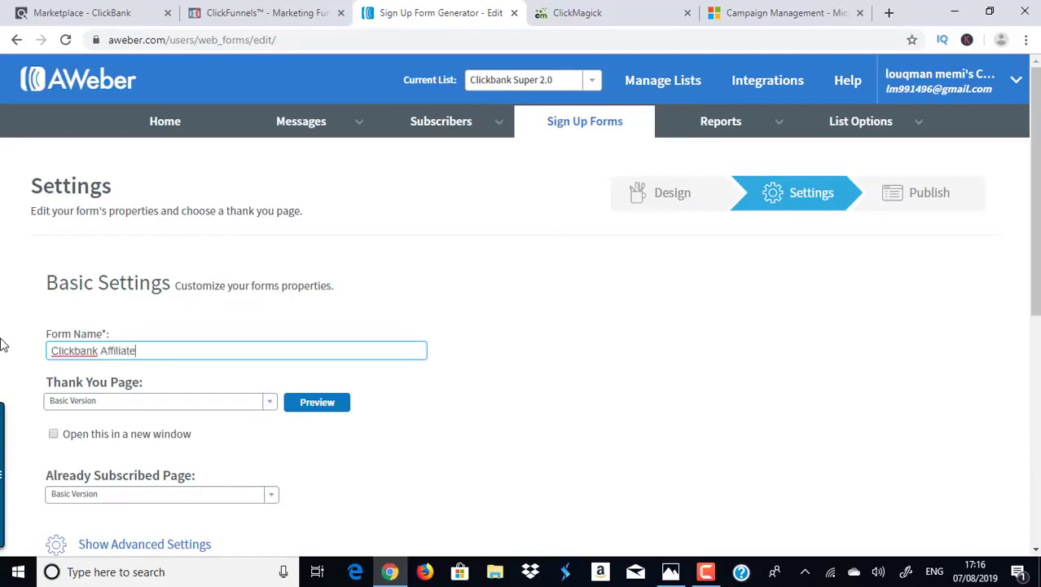
pyautogui.scroll(-3, 313, 321)
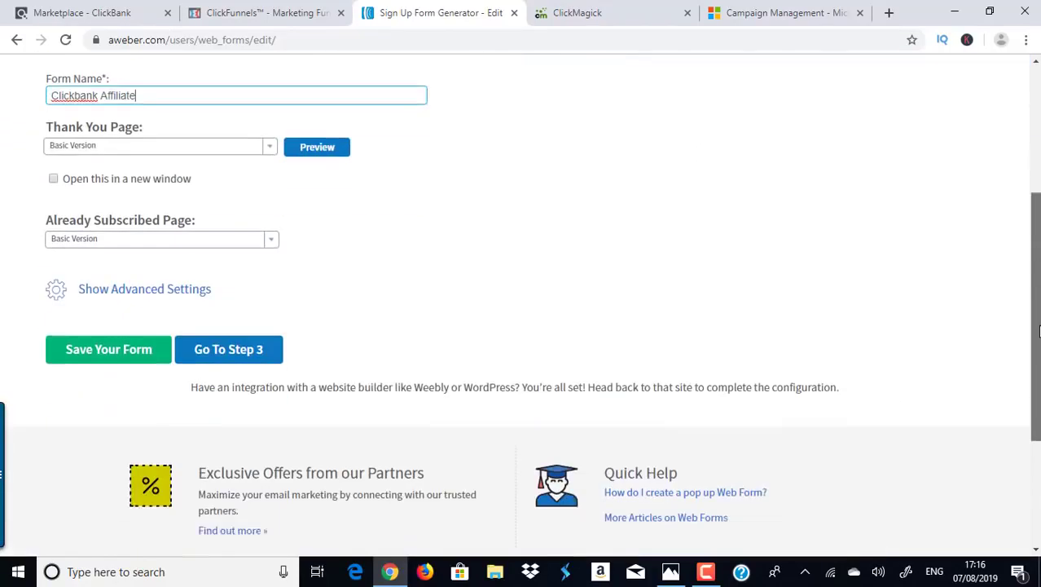
pyautogui.click(161, 332)
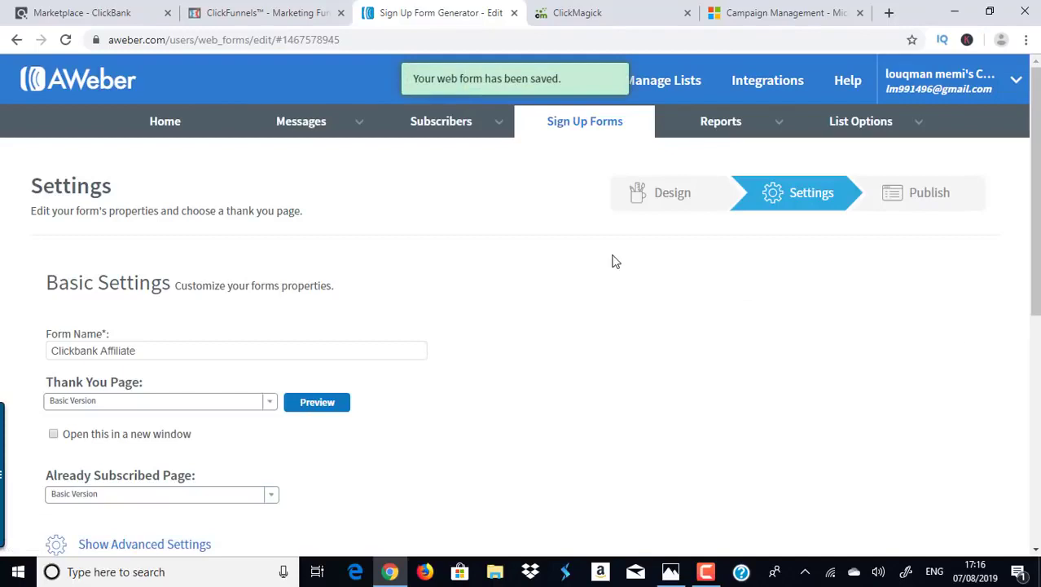
pyautogui.moveTo(349, 136)
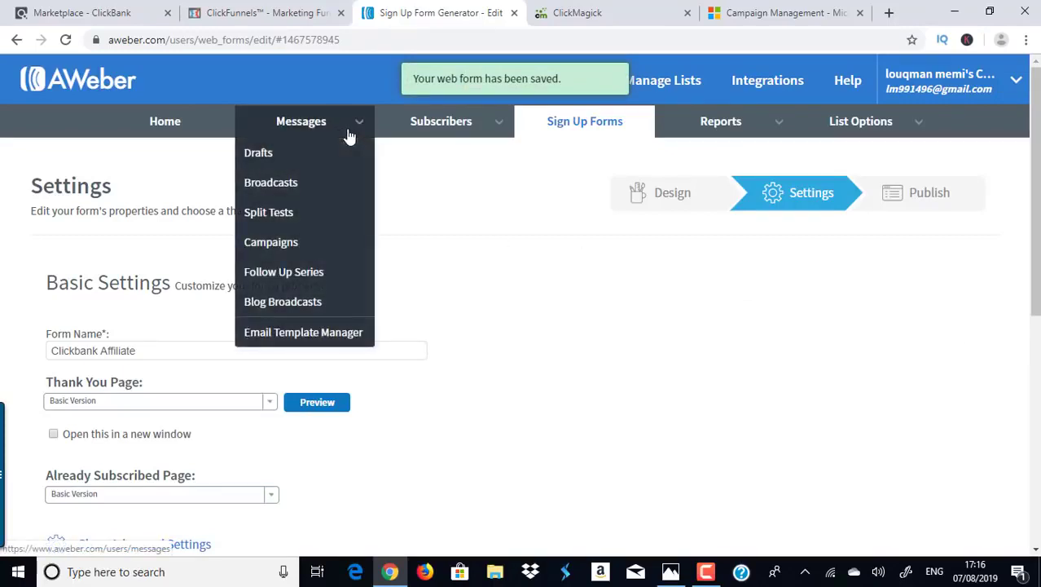
# Start a new follow-up series email using the Drag & Drop Email Builder.
pyautogui.click(296, 275)
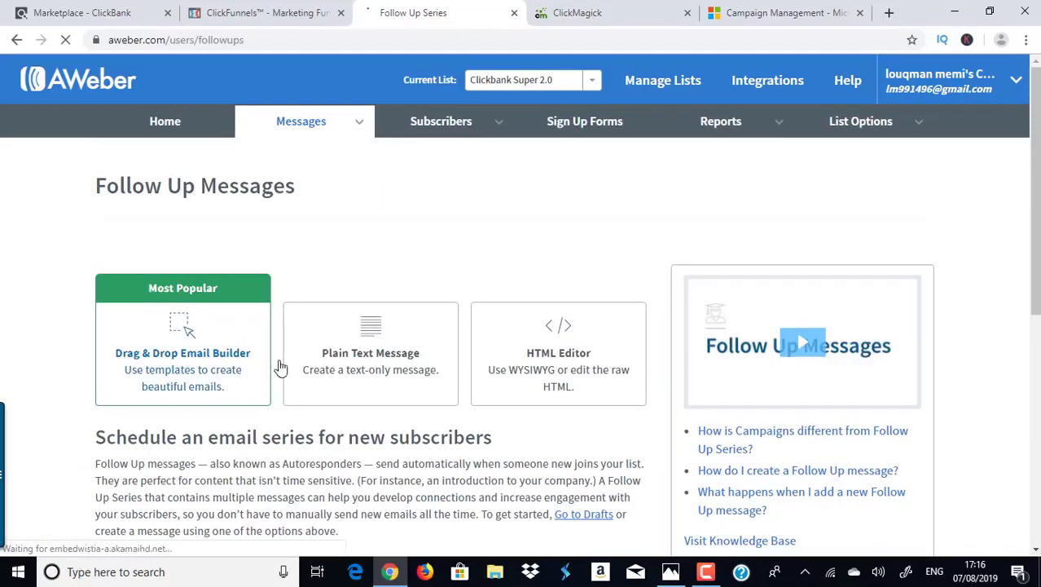
pyautogui.click(198, 359)
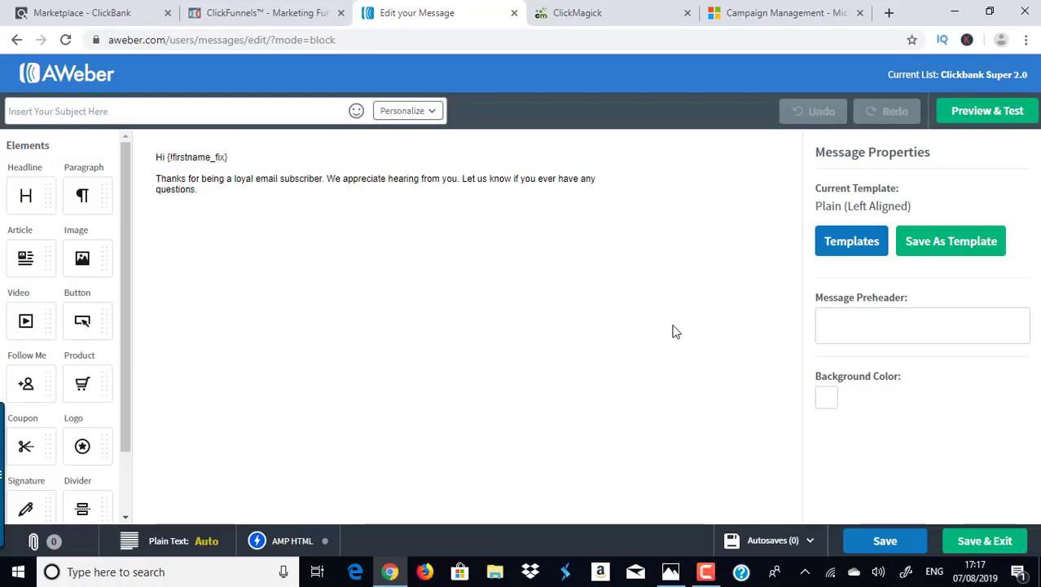
# Glance at the ClickBank marketplace, return to the AWeber editor, then minimise Chrome to the desktop.
pyautogui.click(130, 10)
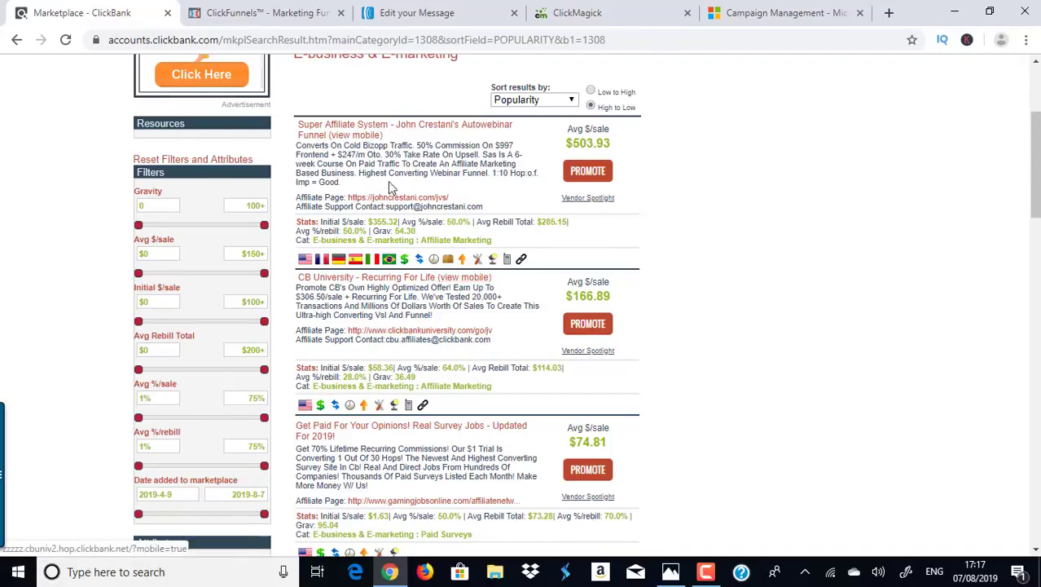
pyautogui.click(425, 12)
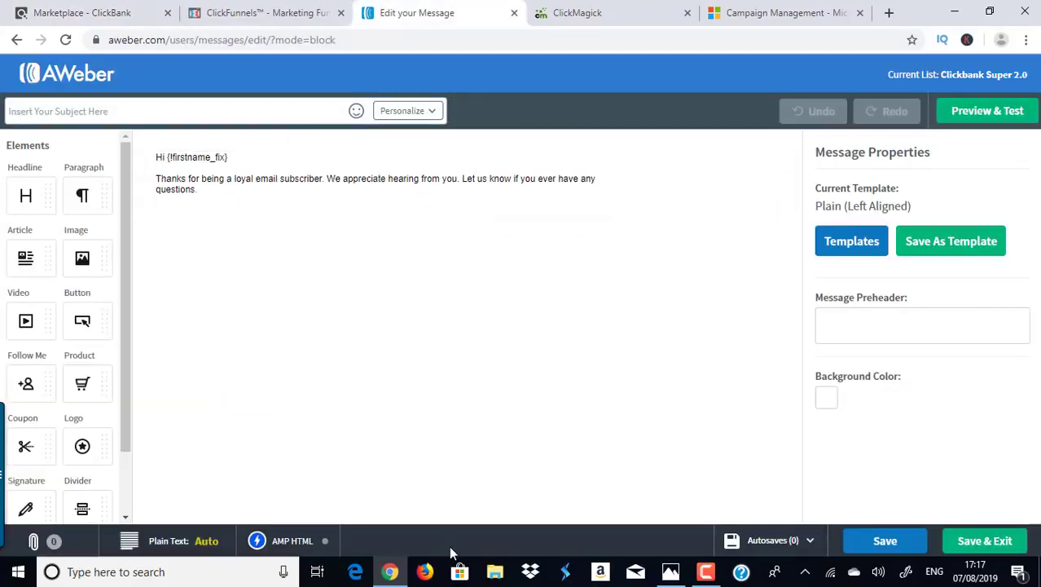
pyautogui.click(383, 574)
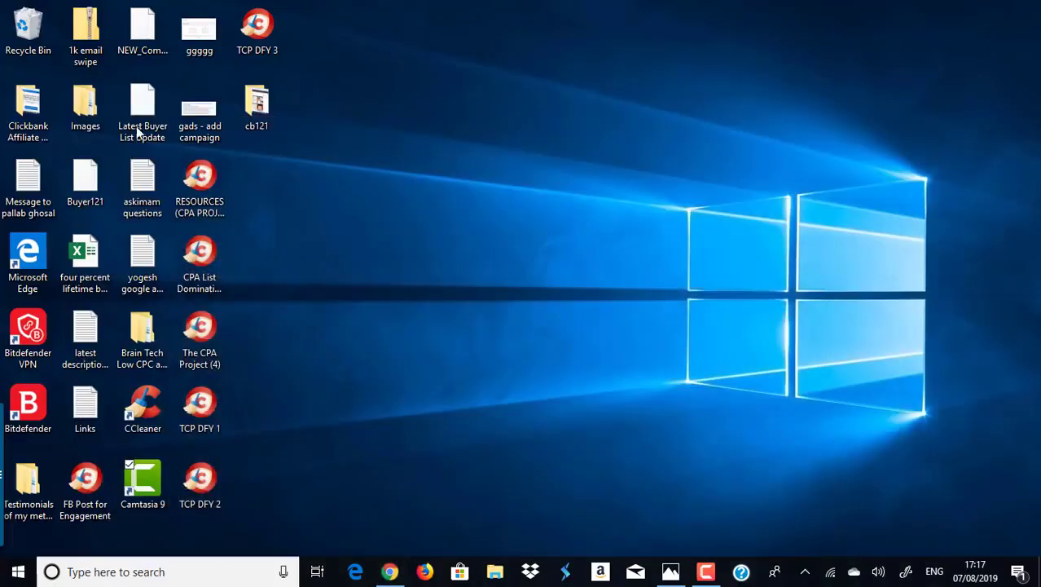
# Open the 1k email swipe archive's swipes folder and read the email14 swipe.
pyautogui.click(95, 54)
pyautogui.doubleClick(95, 52)
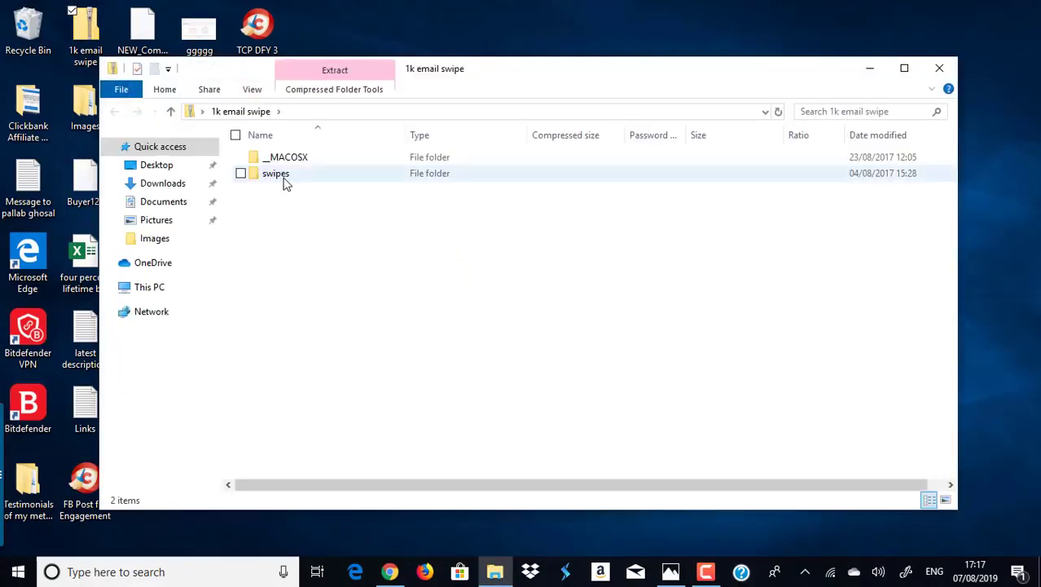
pyautogui.doubleClick(282, 177)
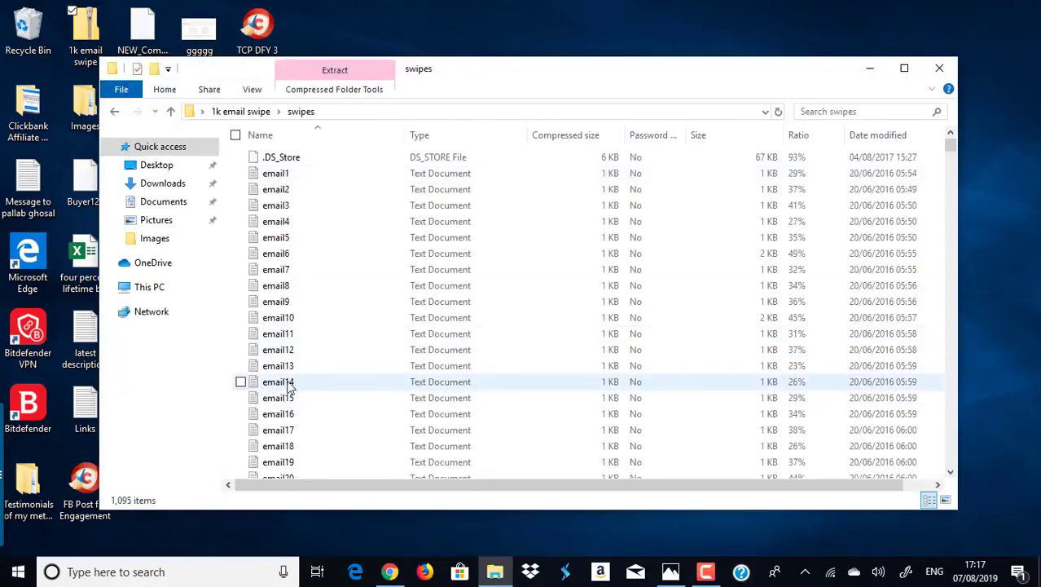
pyautogui.click(287, 385)
pyautogui.doubleClick(287, 384)
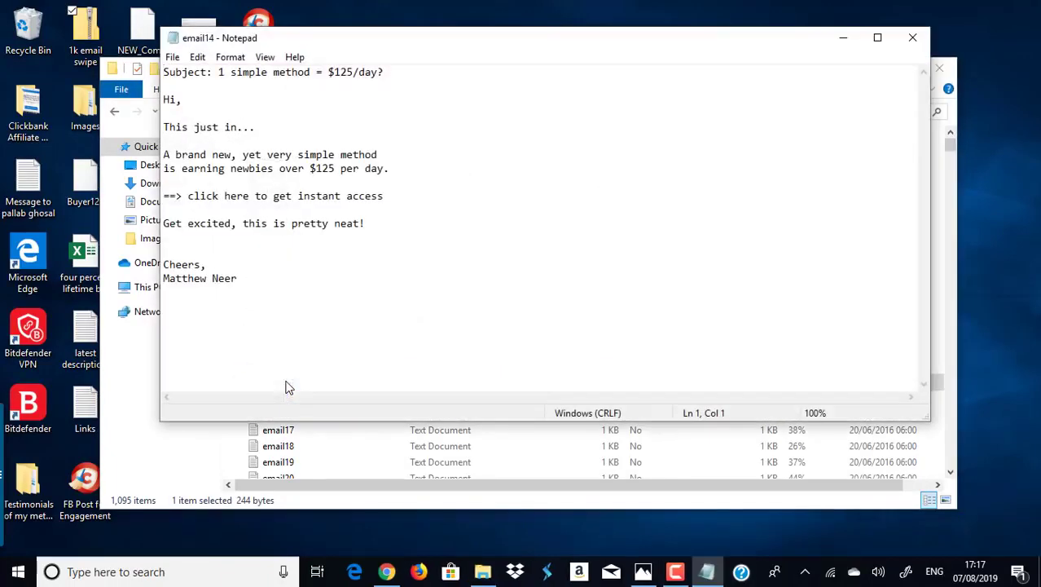
pyautogui.click(913, 38)
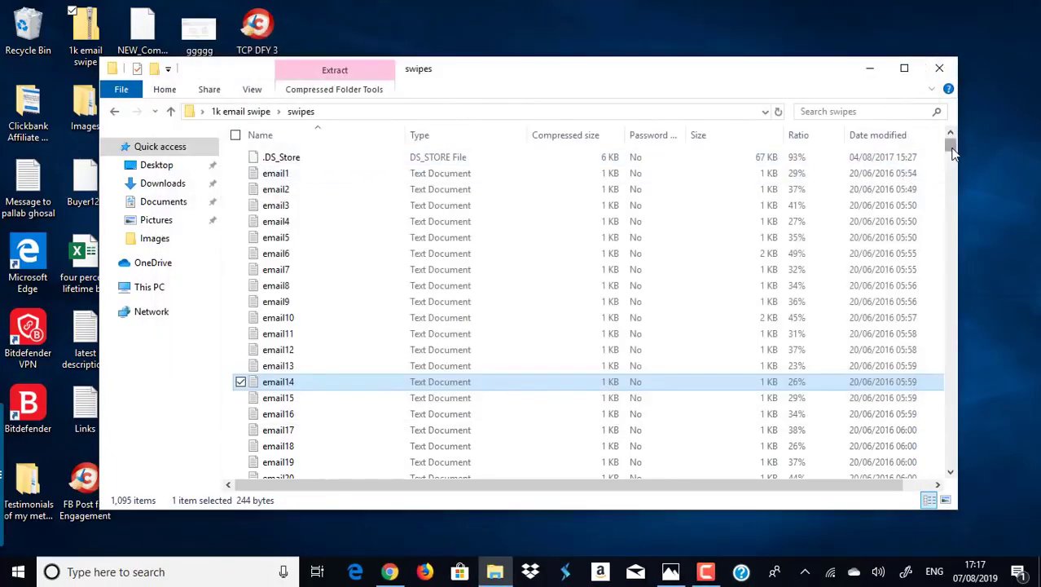
# Open the email53 swipe, select its subject line, and return to the AWeber editor.
pyautogui.scroll(-14, 946, 160)
pyautogui.doubleClick(278, 291)
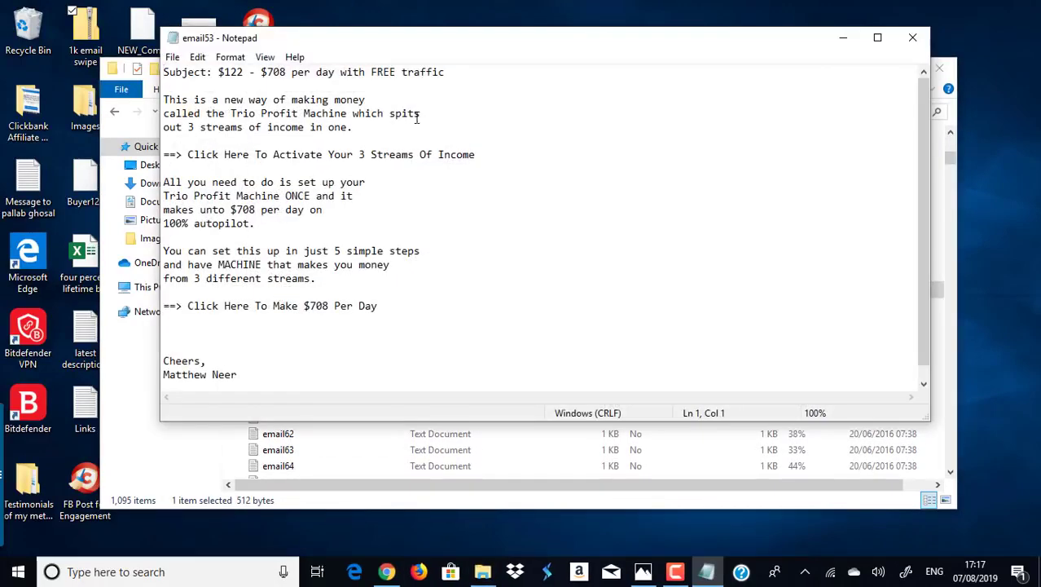
pyautogui.moveTo(450, 73); pyautogui.dragTo(218, 75)
pyautogui.hotkey('ctrl', 'c')
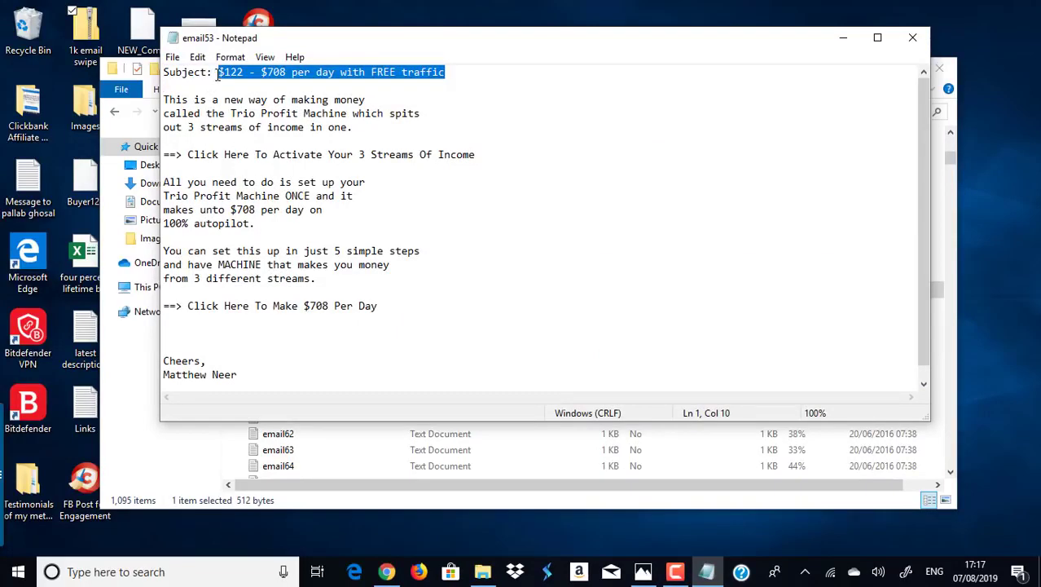
pyautogui.click(386, 571)
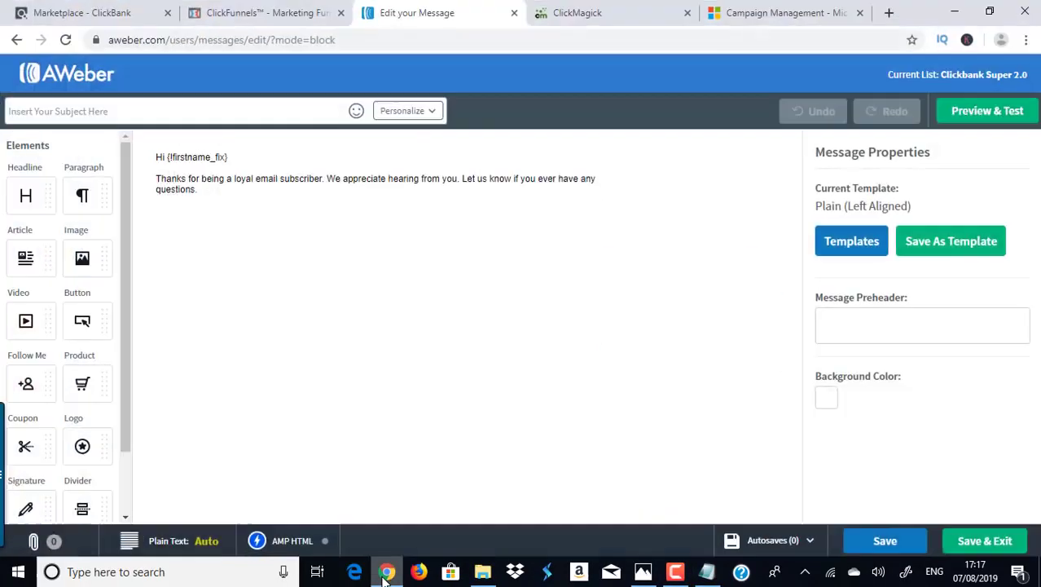
# Paste the email53 subject into the subject line and replace the placeholder body with email53's copy.
pyautogui.click(124, 112)
pyautogui.hotkey('ctrl', 'v')
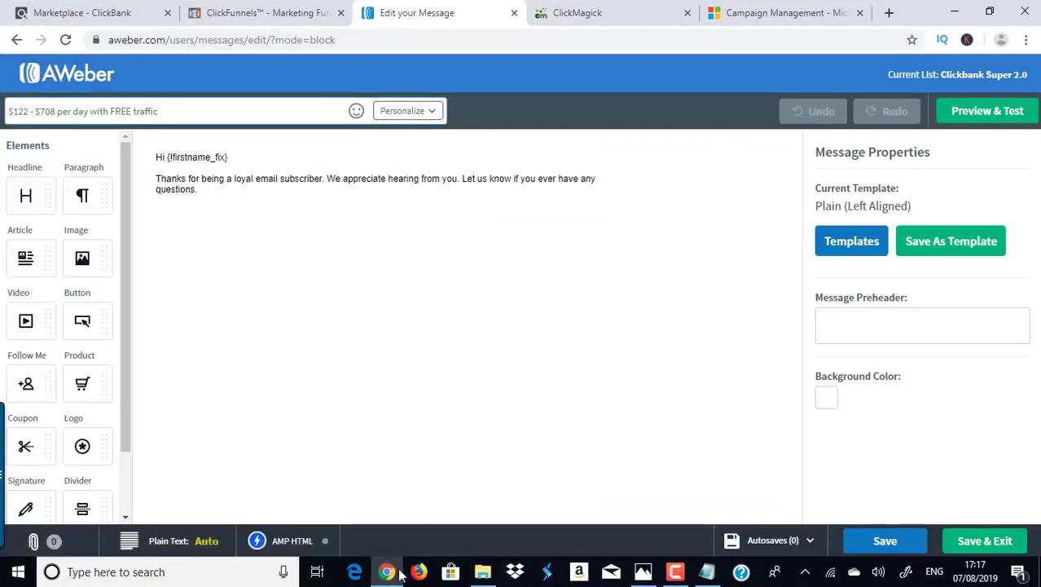
pyautogui.click(388, 573)
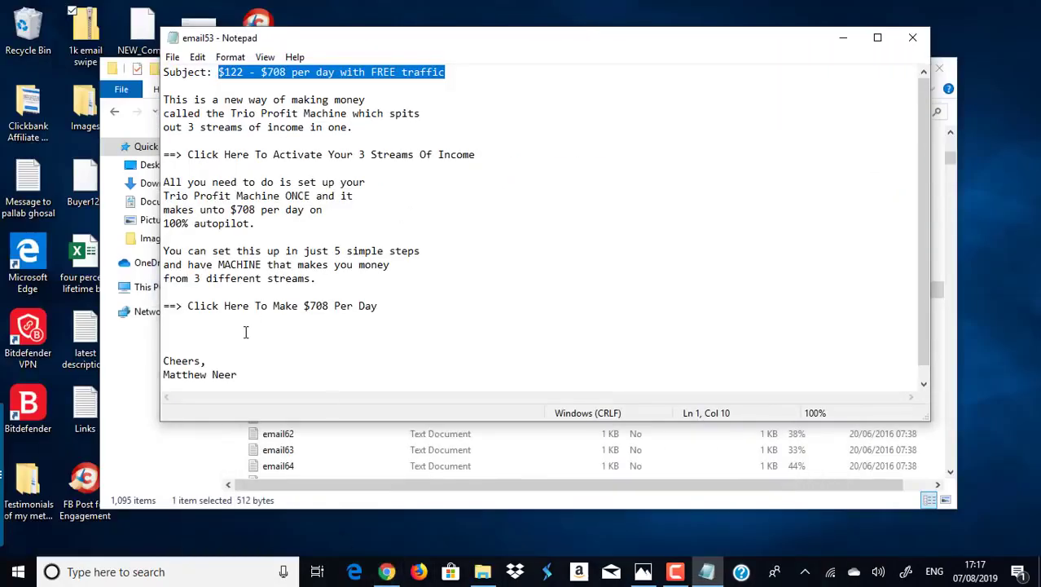
pyautogui.moveTo(220, 356); pyautogui.dragTo(164, 102)
pyautogui.hotkey('ctrl', 'c')
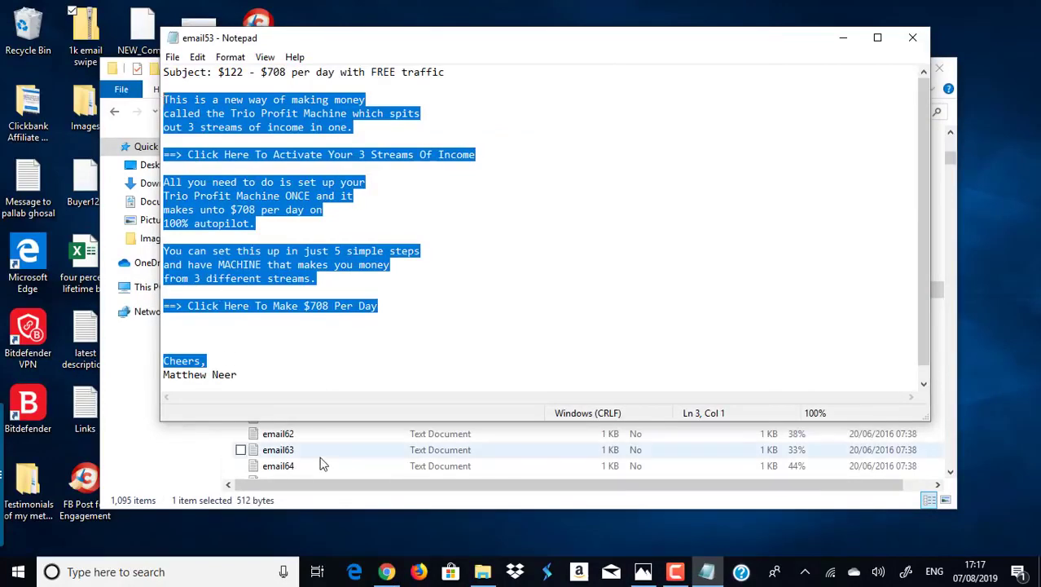
pyautogui.click(387, 572)
pyautogui.moveTo(214, 191); pyautogui.dragTo(149, 160)
pyautogui.press('Delete')
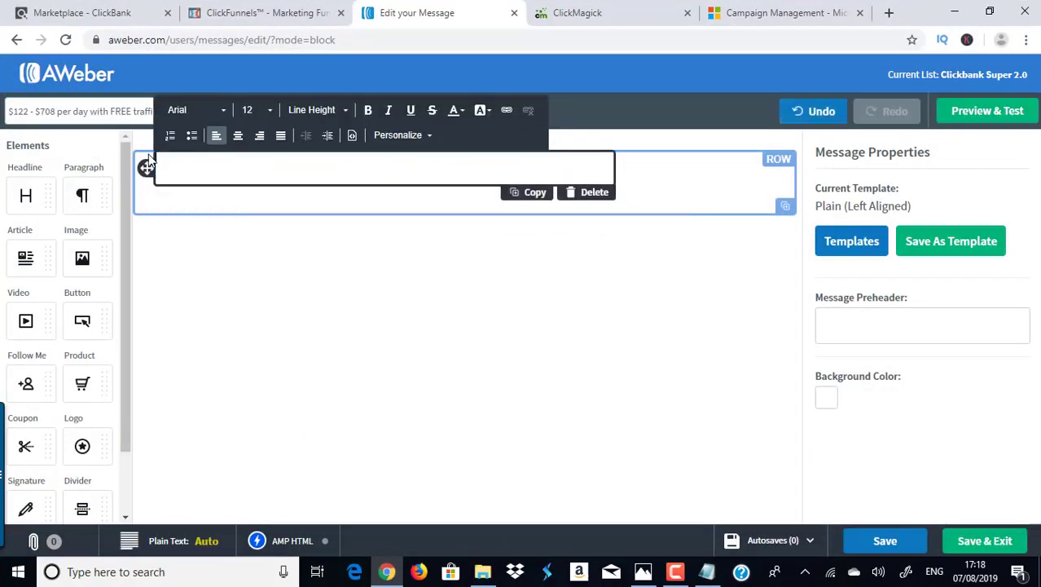
pyautogui.hotkey('ctrl', 'v')
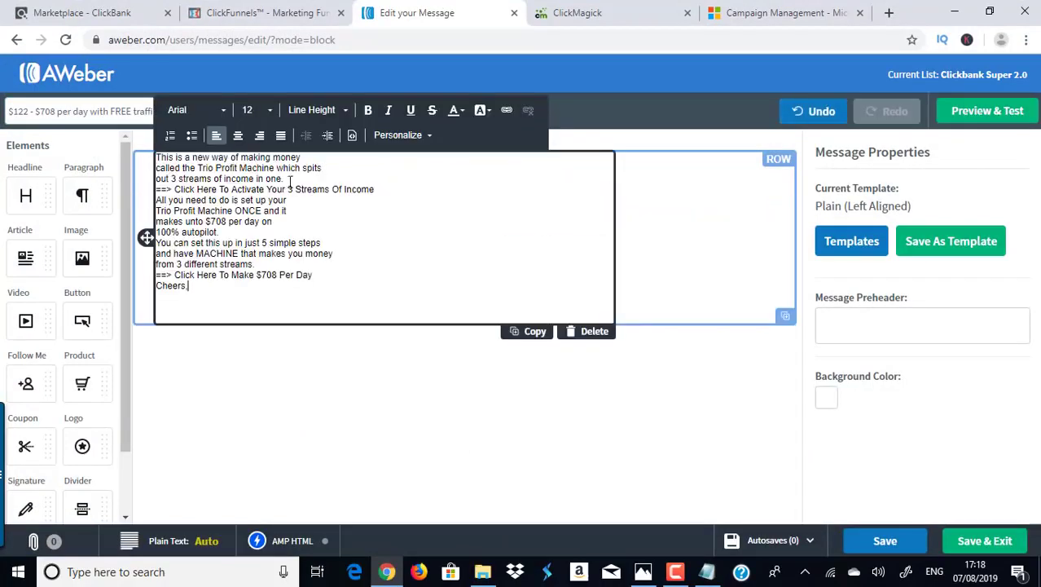
# Add blank lines between the body paragraphs and put the sender's name under 'Cheers,'.
pyautogui.click(291, 180)
pyautogui.press('Return')
pyautogui.click(386, 201)
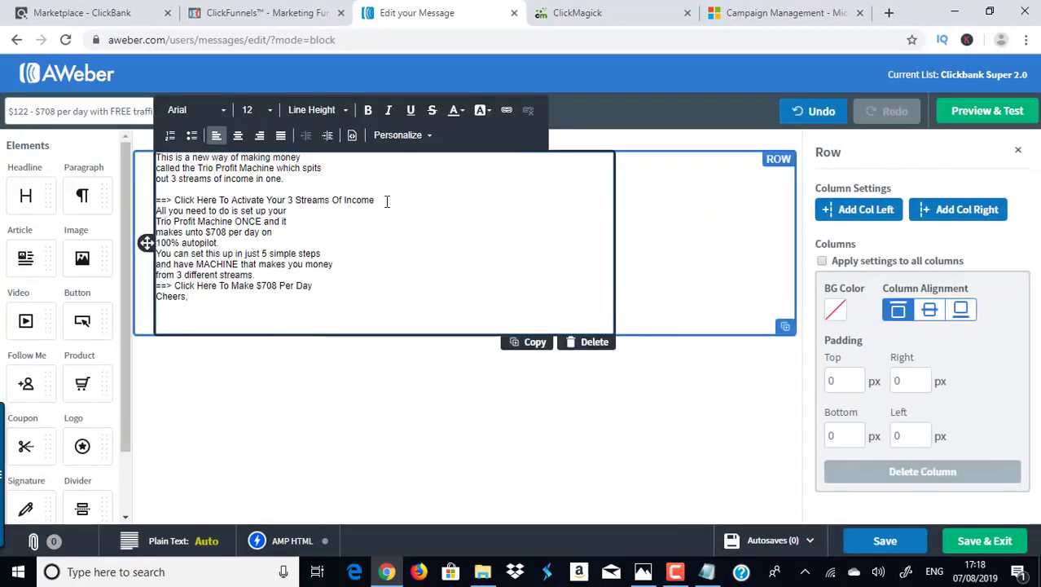
pyautogui.press('Return')
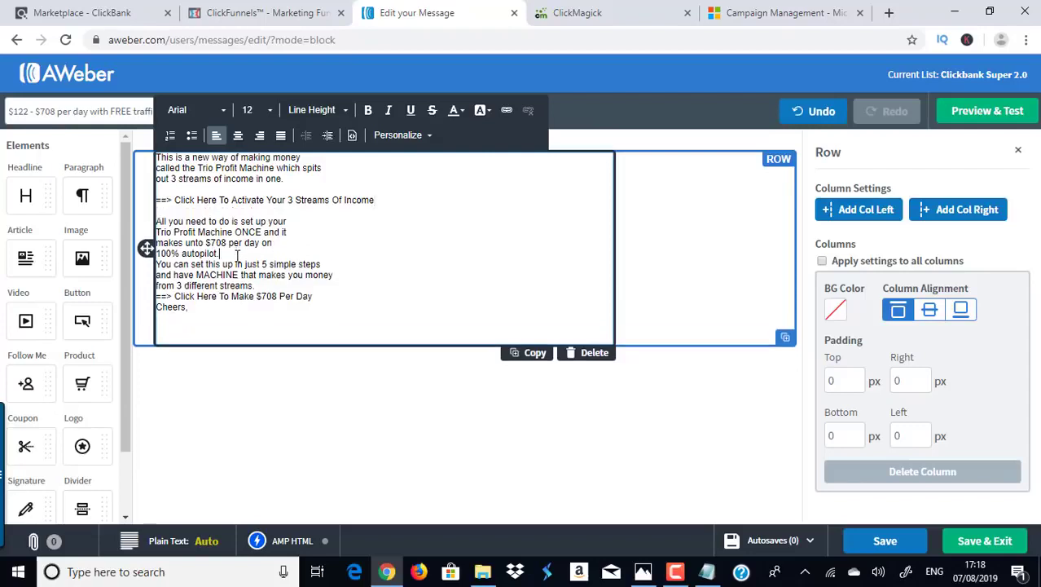
pyautogui.press('Return')
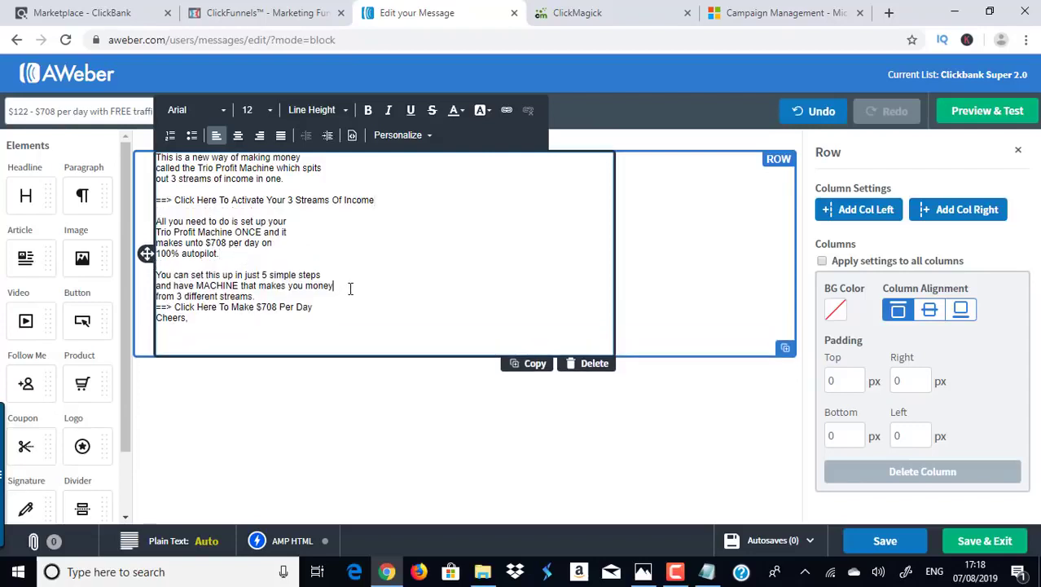
pyautogui.press('Return')
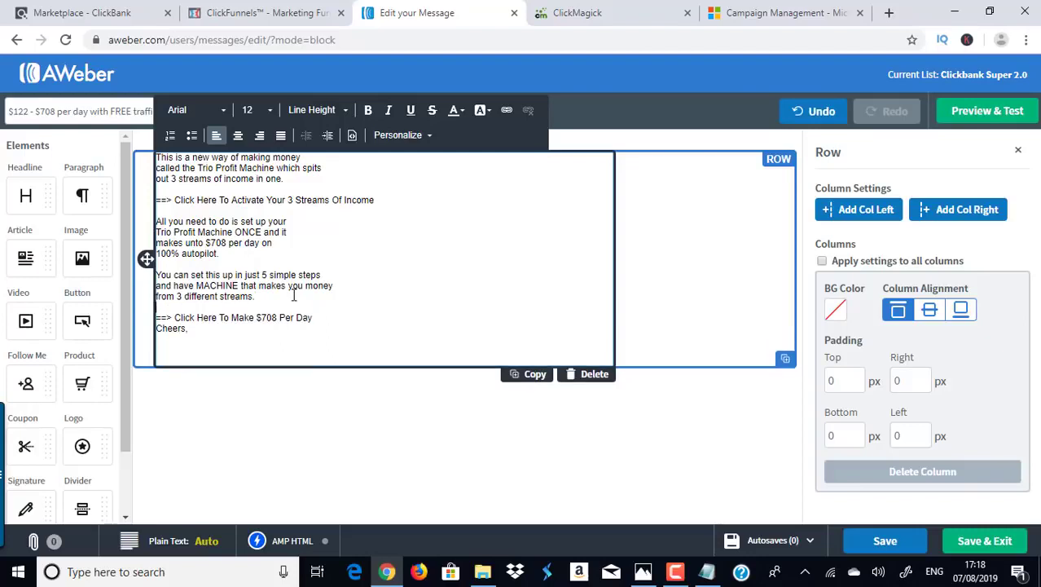
pyautogui.press('Return')
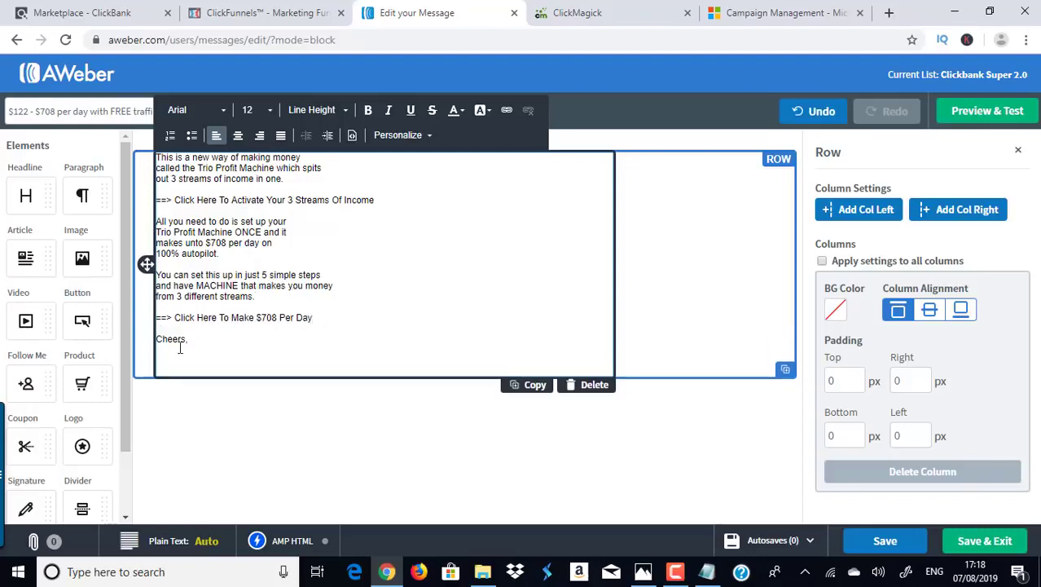
pyautogui.press('Return')
pyautogui.write('Louqman Memi')
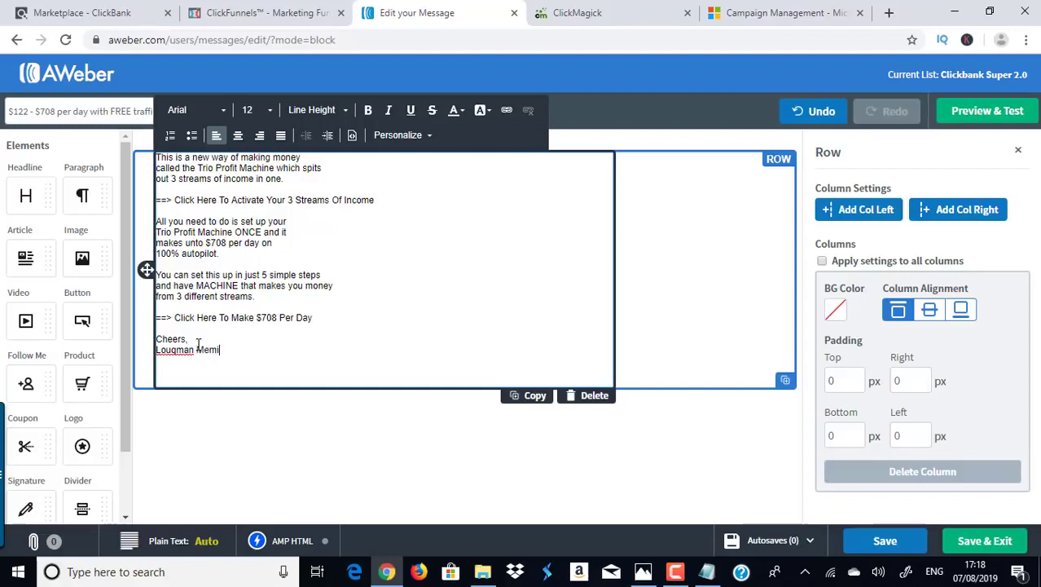
# Format the entire email body in Georgia at size 14, then go back to the ClickBank tab.
pyautogui.moveTo(219, 350); pyautogui.dragTo(157, 157)
pyautogui.click(196, 110)
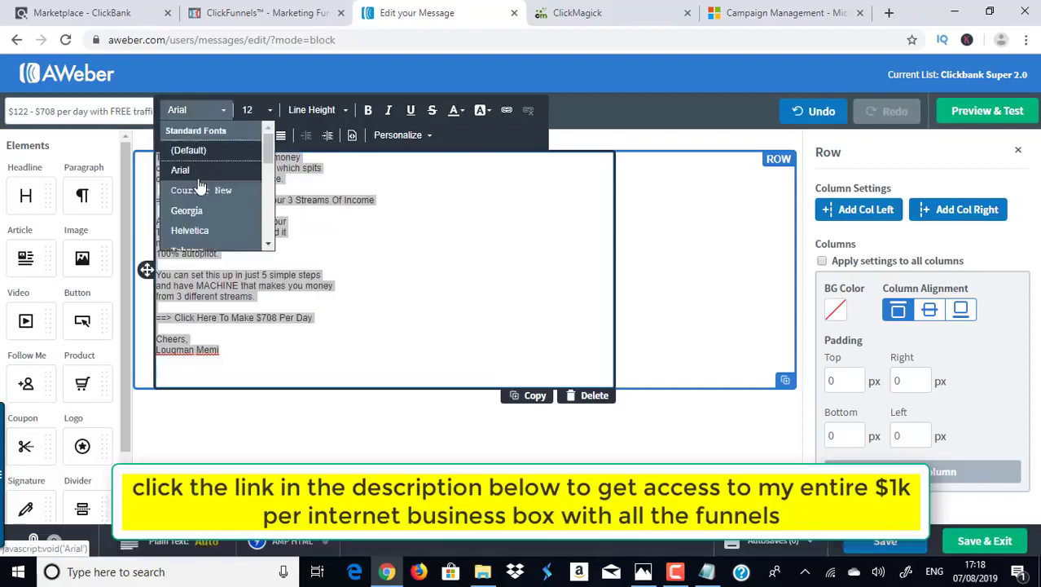
pyautogui.click(186, 210)
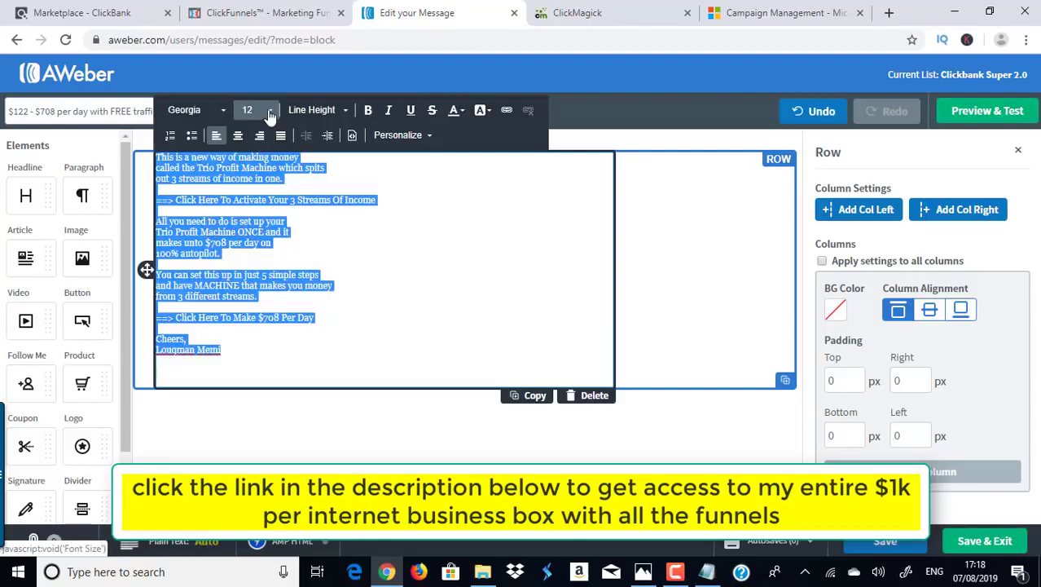
pyautogui.click(254, 110)
pyautogui.scroll(-1, 328, 146)
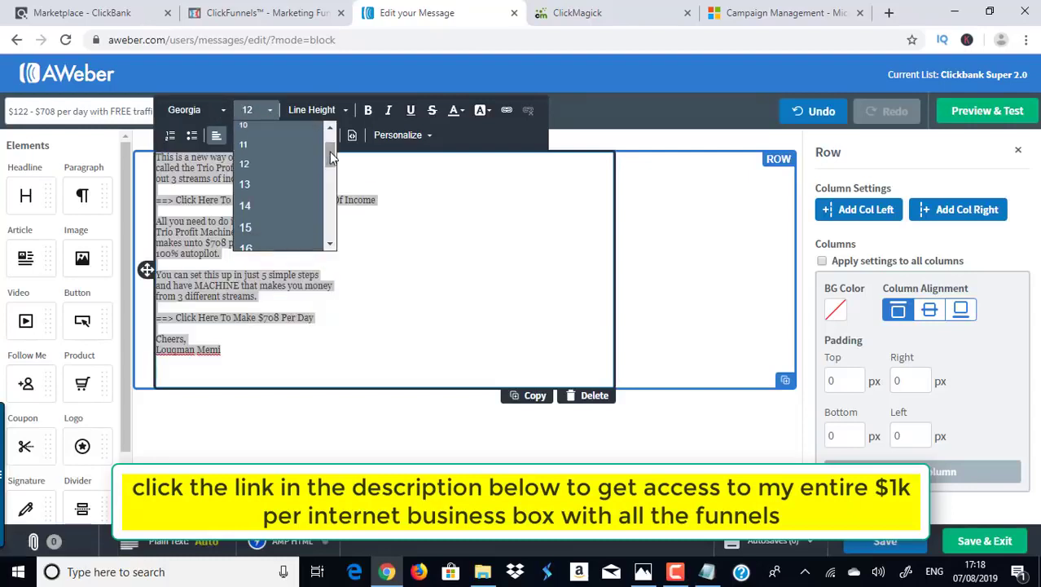
pyautogui.click(275, 211)
pyautogui.click(456, 271)
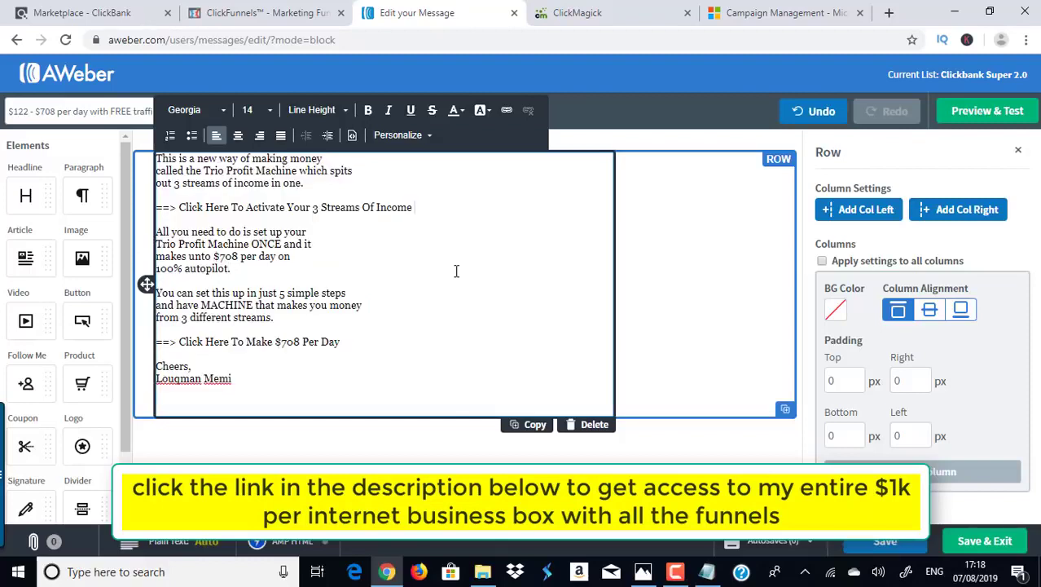
pyautogui.click(65, 13)
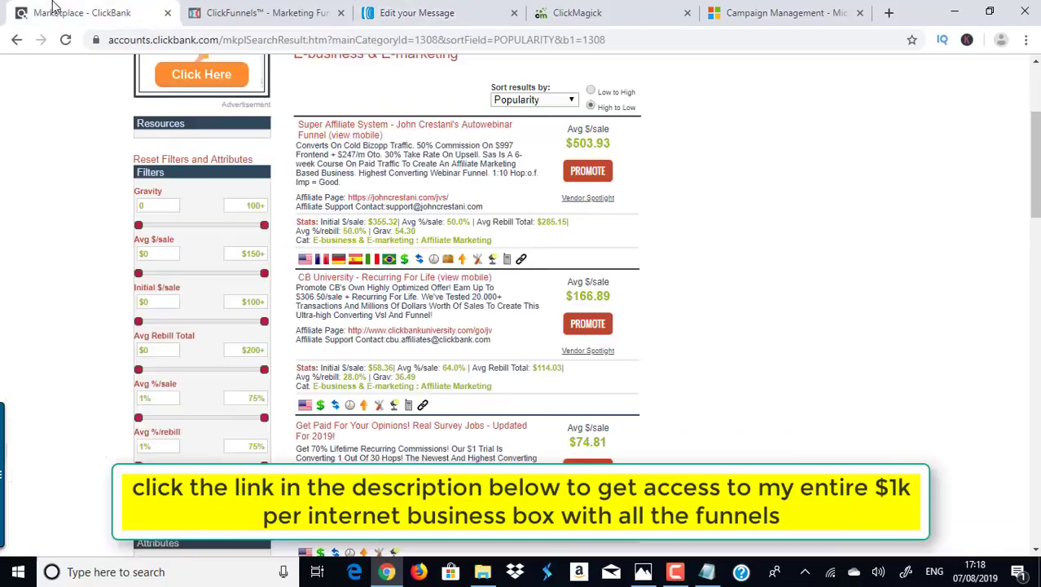
# Generate a CB University HopLink with tracking ID emailday1 and copy the encrypted link.
pyautogui.click(598, 330)
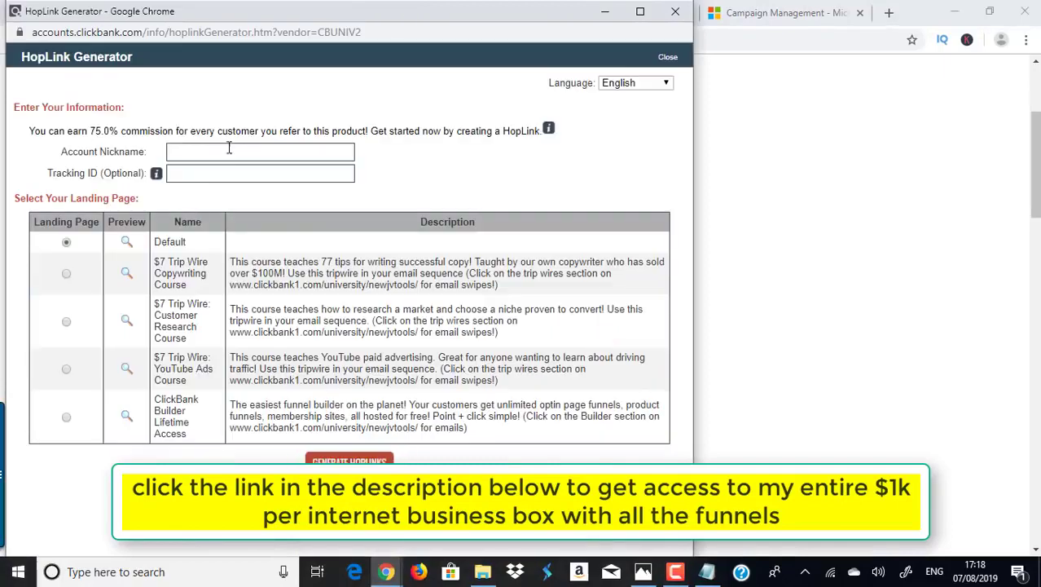
pyautogui.click(228, 151)
pyautogui.click(216, 184)
pyautogui.click(209, 173)
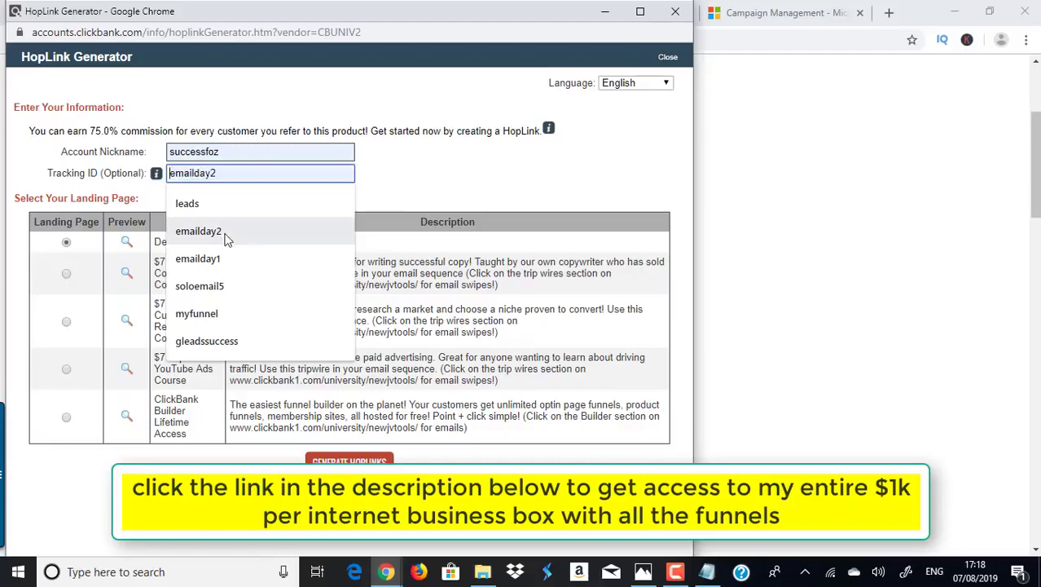
pyautogui.click(229, 259)
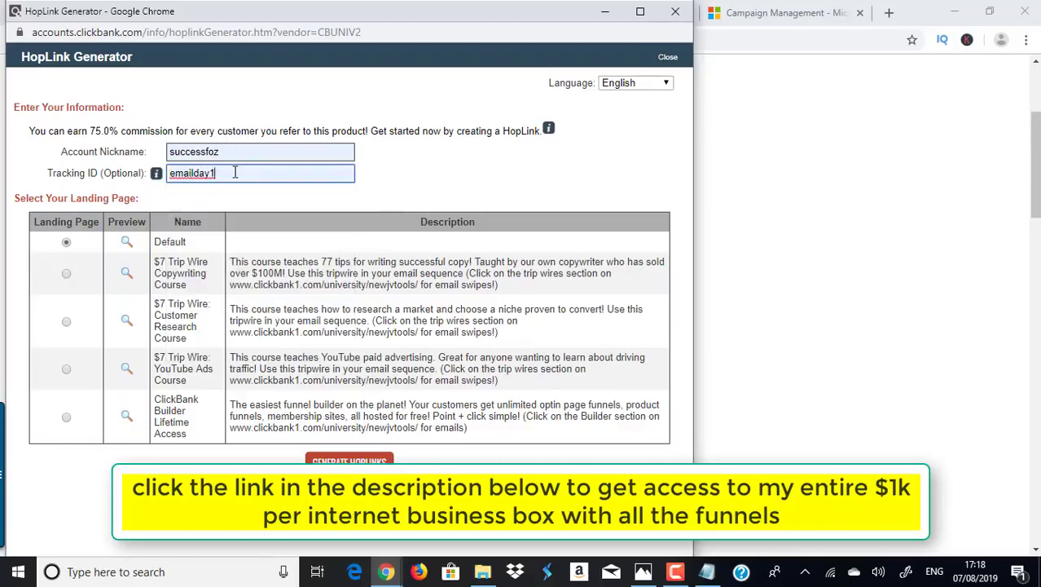
pyautogui.press('Return')
pyautogui.scroll(-1, 688, 302)
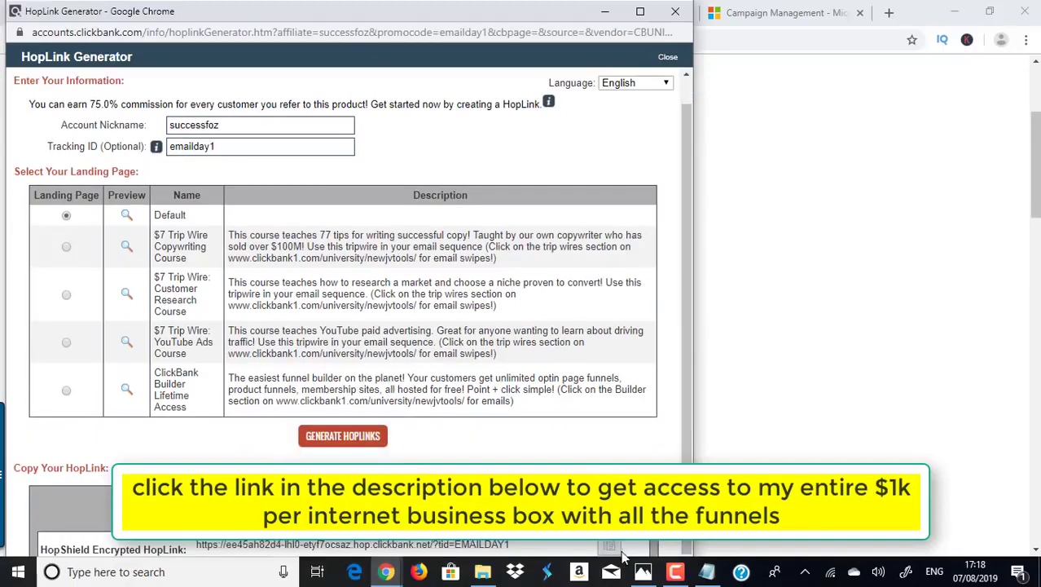
pyautogui.click(609, 545)
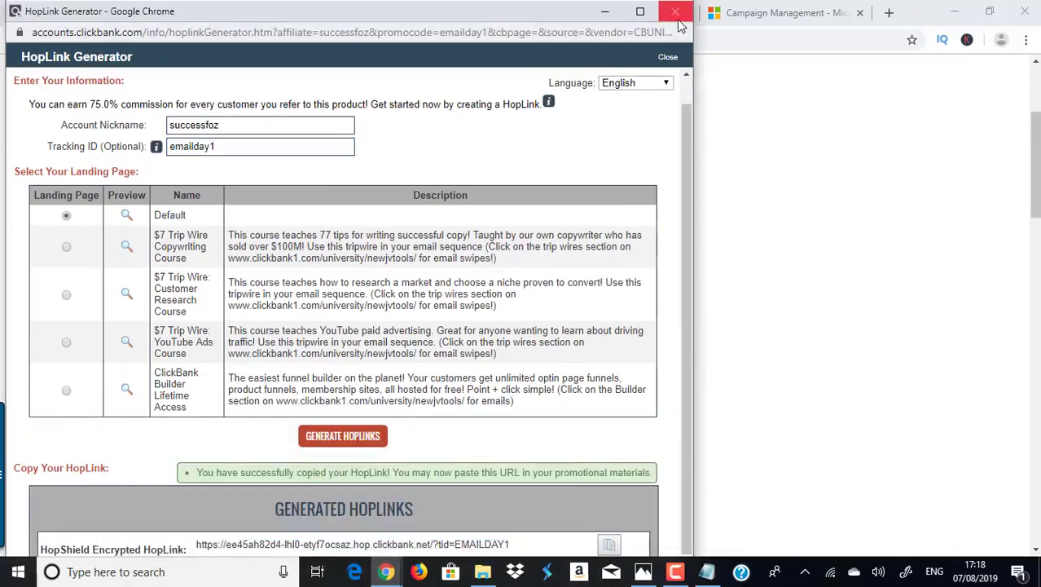
pyautogui.click(679, 18)
pyautogui.click(407, 12)
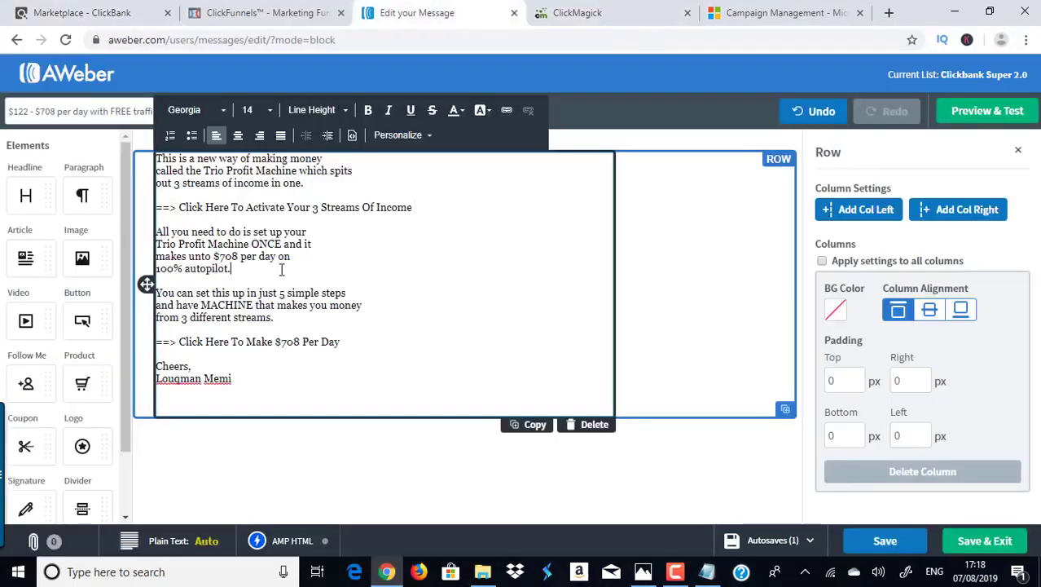
pyautogui.moveTo(416, 208); pyautogui.dragTo(178, 207)
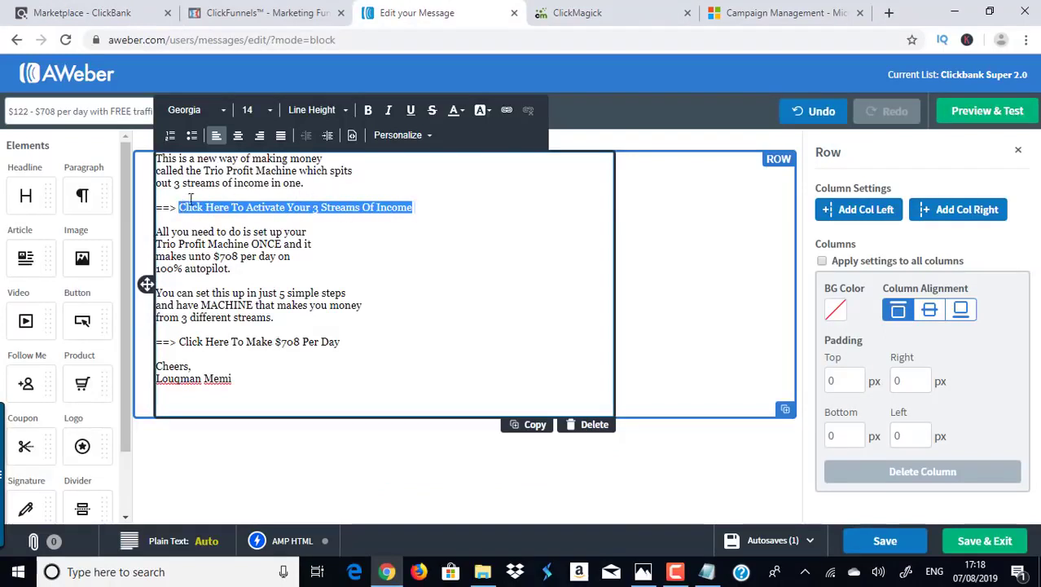
pyautogui.click(505, 111)
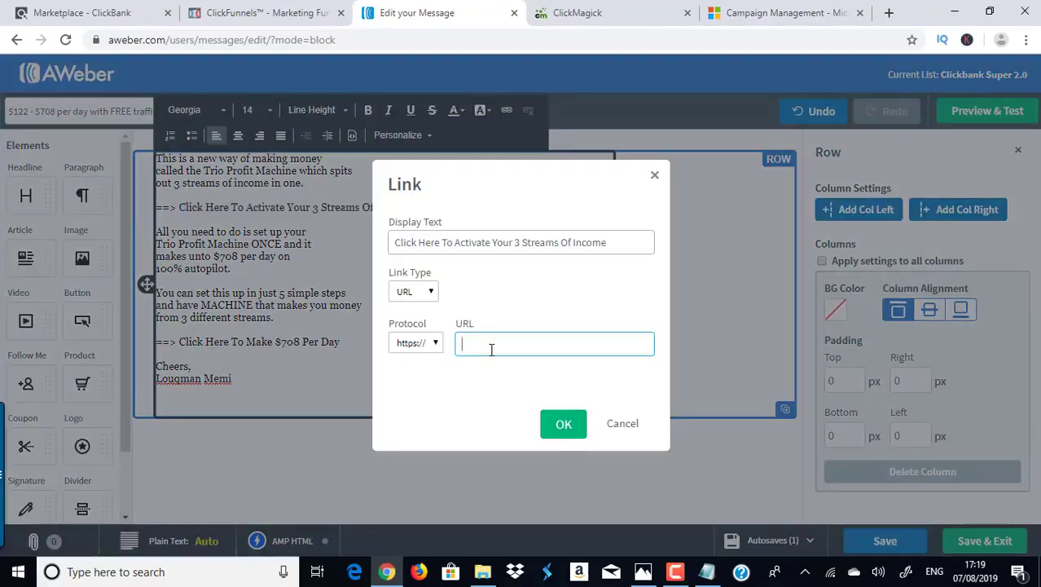
pyautogui.hotkey('ctrl', 'v')
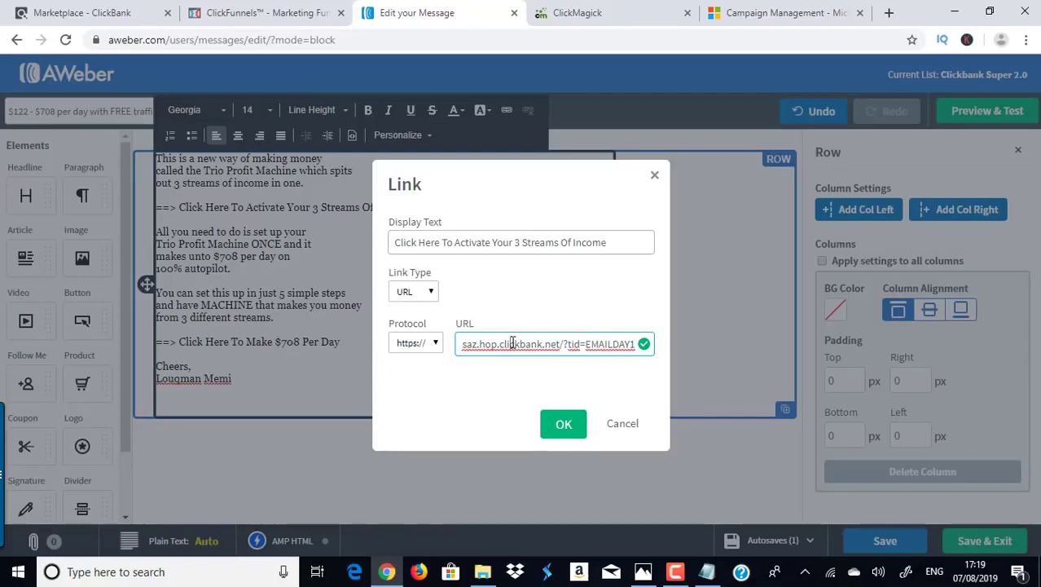
pyautogui.press('Left')
pyautogui.press('Left')
pyautogui.press('Left')
pyautogui.press('Left')
pyautogui.press('Left')
pyautogui.press('Left')
pyautogui.press('Left')
pyautogui.press('Left')
pyautogui.press('Left')
pyautogui.press('Left')
pyautogui.press('Left')
pyautogui.press('Left')
pyautogui.press('Left')
pyautogui.press('Left')
pyautogui.press('Left')
pyautogui.press('Left')
pyautogui.press('Left')
pyautogui.press('Left')
pyautogui.press('Left')
pyautogui.press('Left')
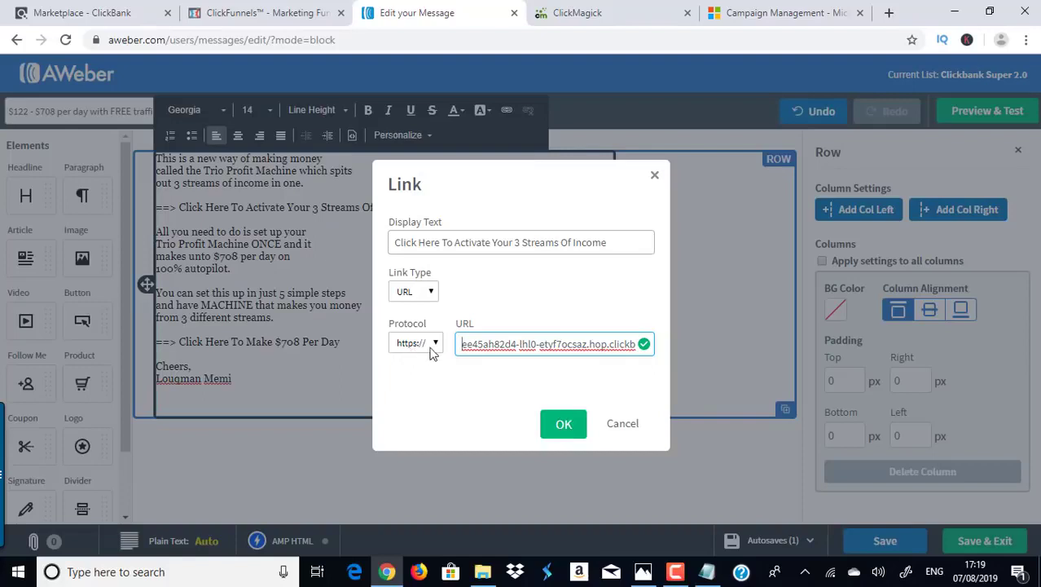
pyautogui.click(431, 346)
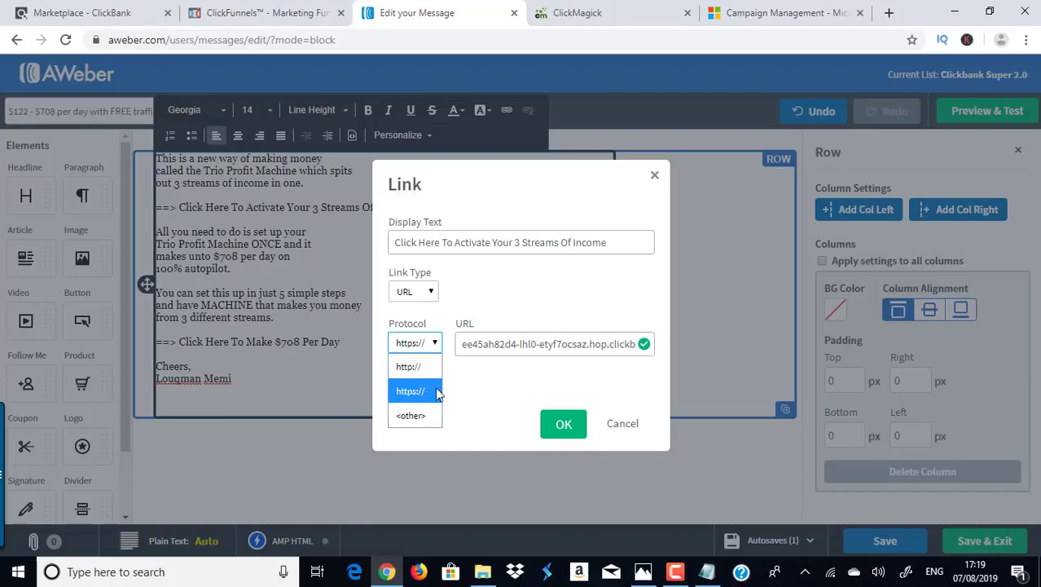
pyautogui.click(469, 391)
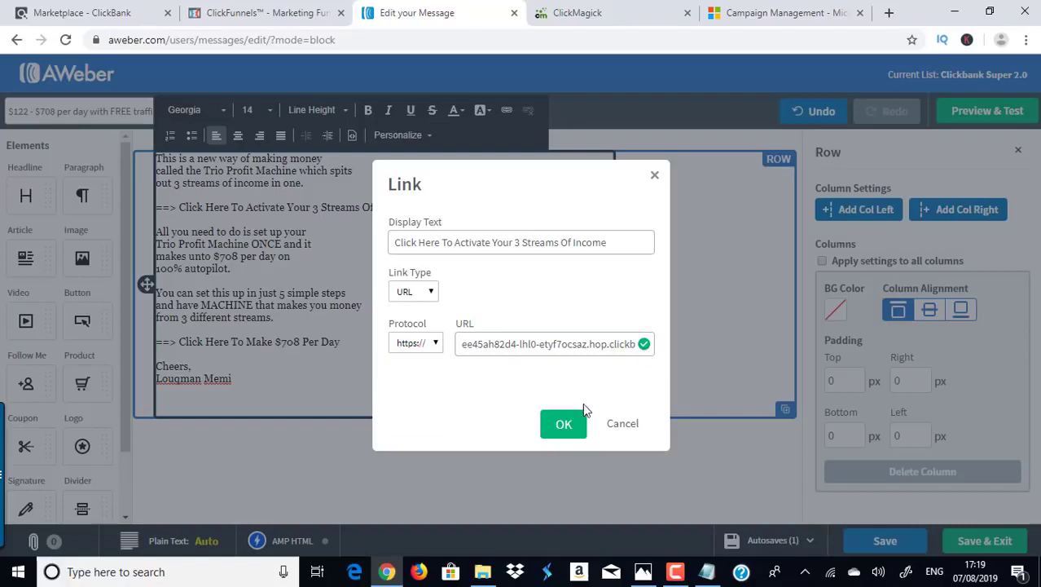
pyautogui.click(573, 427)
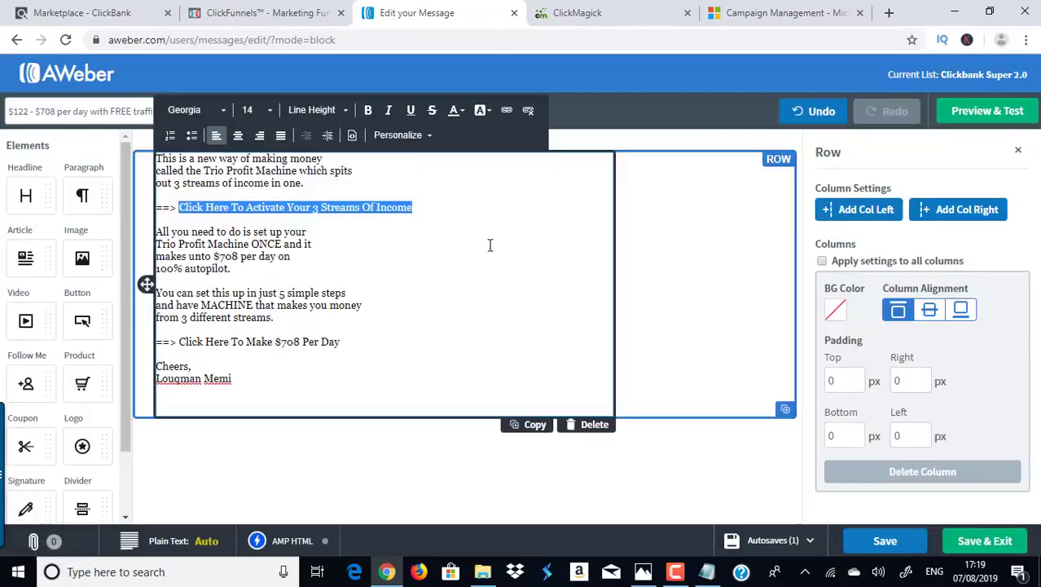
pyautogui.click(368, 113)
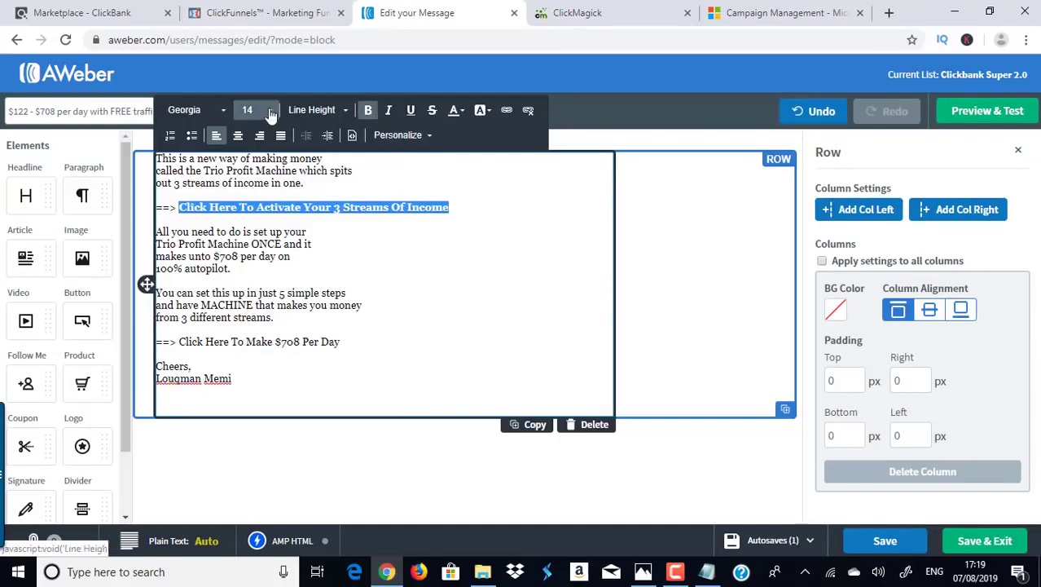
# Link and bold 'Click Here To Make $708 Per Day' with the HopLink, then save the message.
pyautogui.click(477, 205)
pyautogui.moveTo(346, 342); pyautogui.dragTo(181, 342)
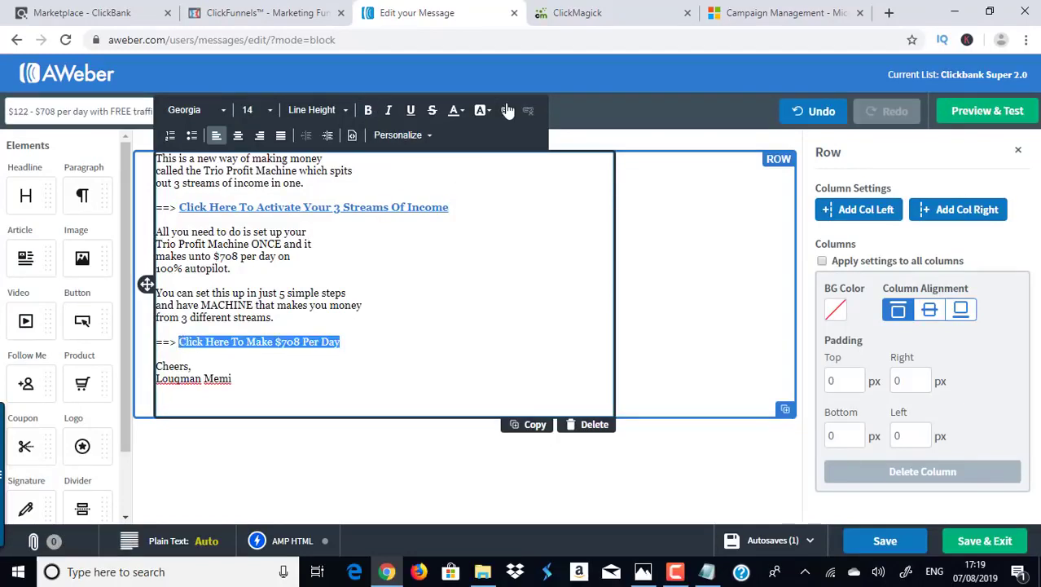
pyautogui.click(506, 109)
pyautogui.hotkey('ctrl', 'v')
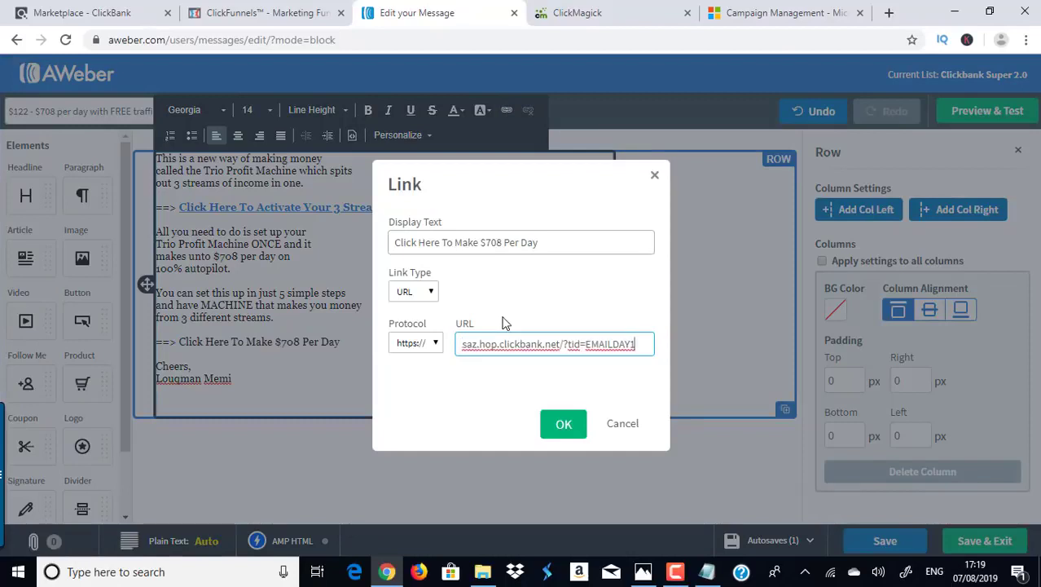
pyautogui.click(563, 426)
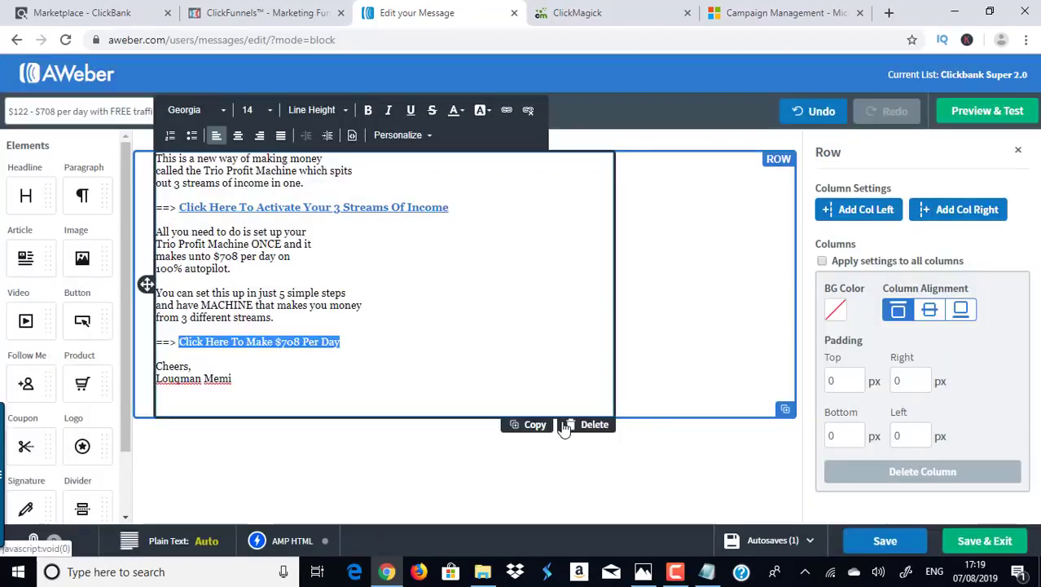
pyautogui.click(368, 110)
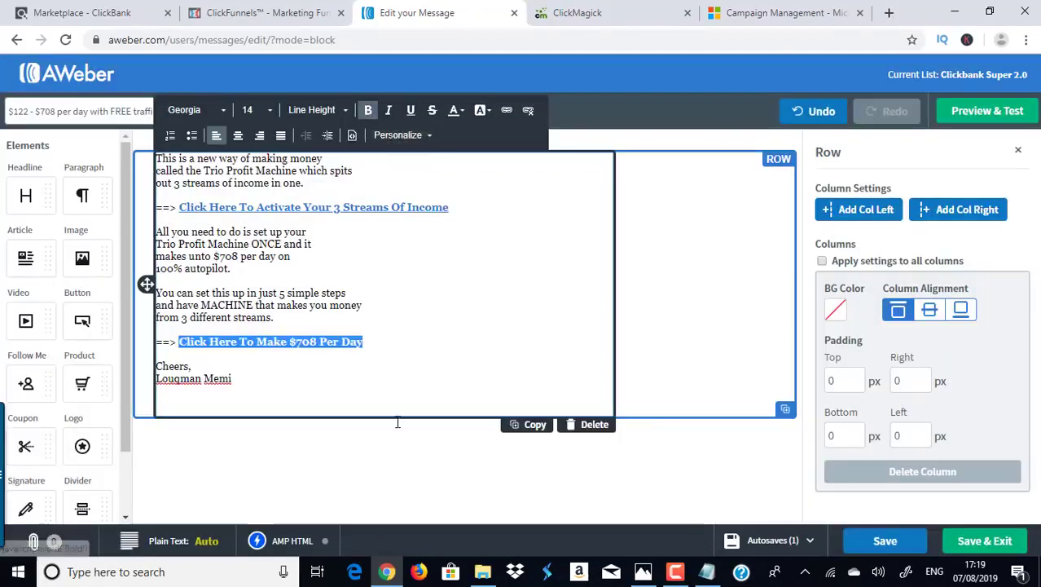
pyautogui.click(420, 481)
pyautogui.click(883, 542)
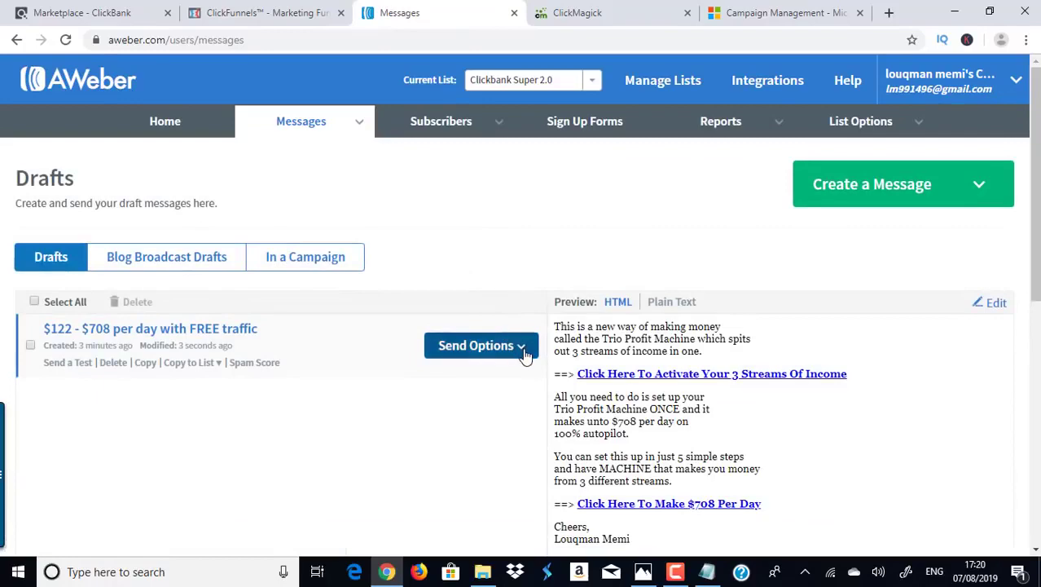
# Add the '$122 - $708 per day with FREE traffic' draft to the follow-up series.
pyautogui.click(523, 350)
pyautogui.click(465, 399)
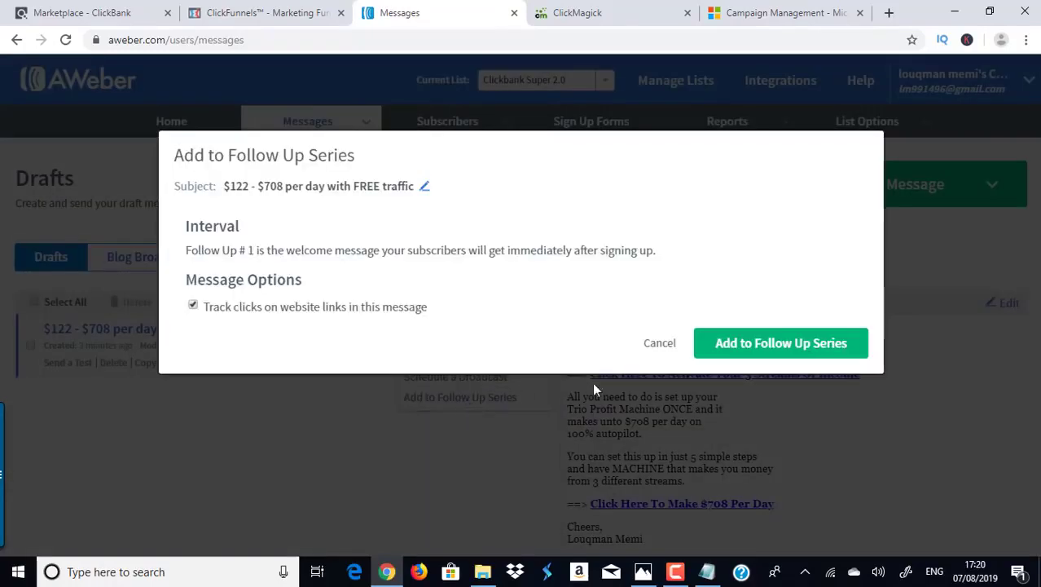
pyautogui.click(740, 356)
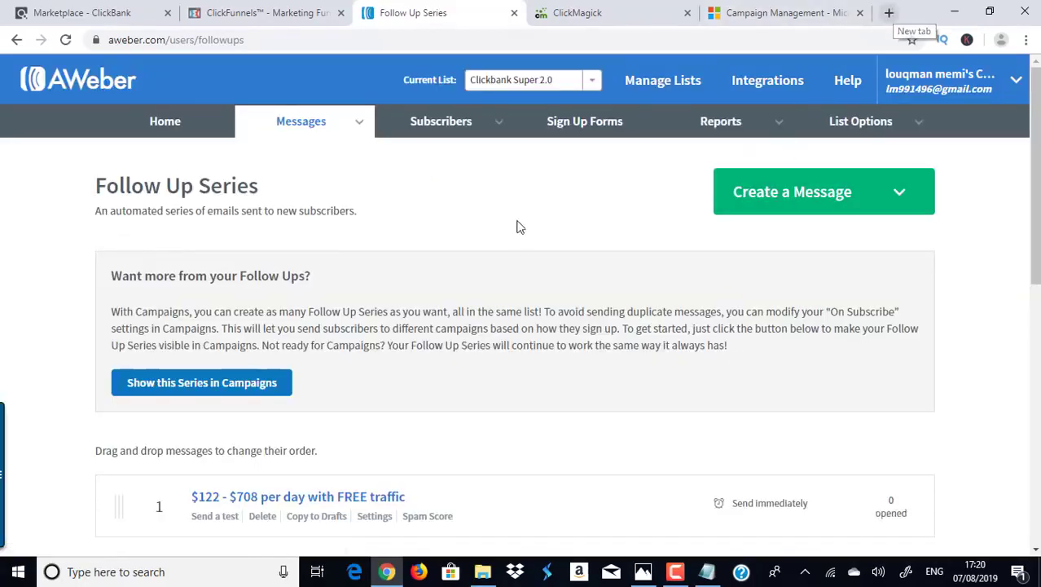
# Create another new message in the Drag & Drop Email Builder.
pyautogui.scroll(-2, 447, 373)
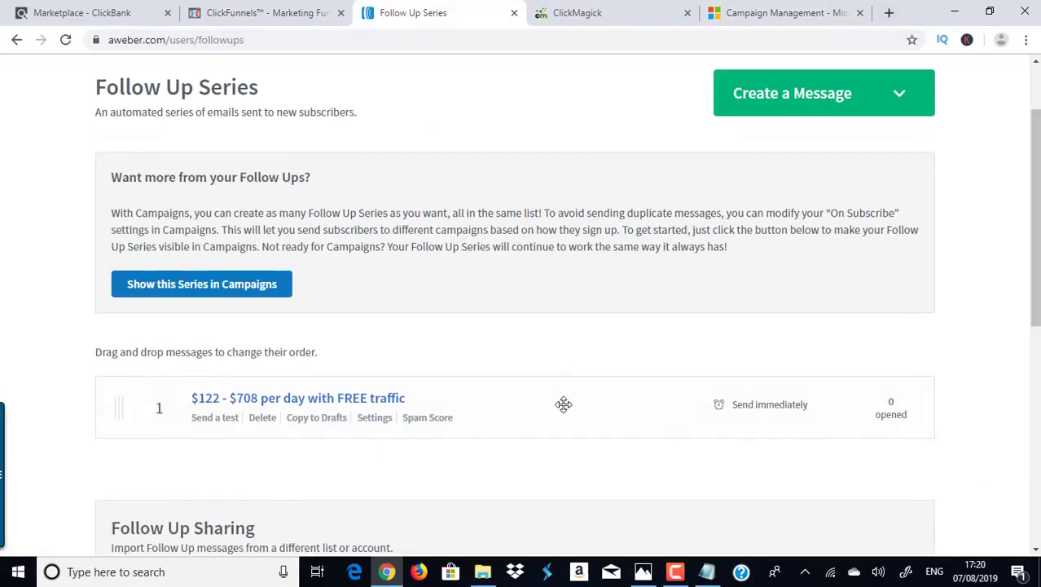
pyautogui.scroll(2, 913, 260)
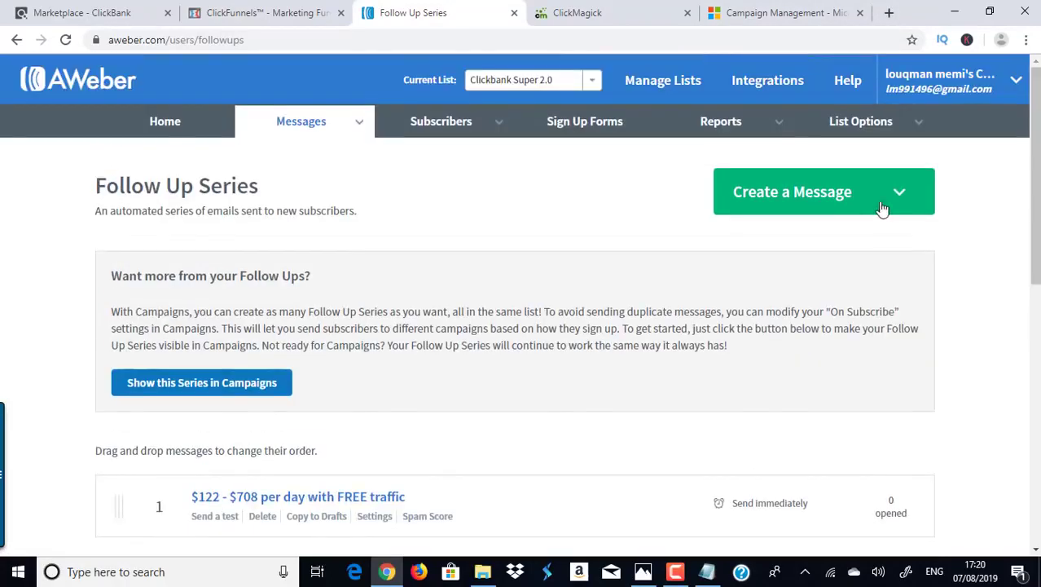
pyautogui.click(900, 208)
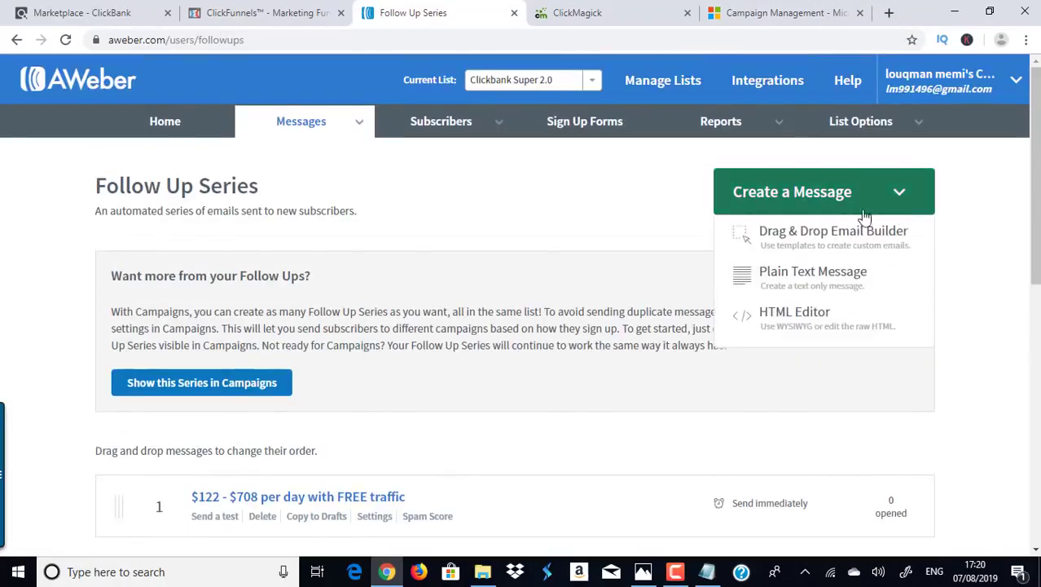
pyautogui.click(798, 244)
# Title the second follow-up 'Did you see my email yesterday?' and select its default body text.
pyautogui.click(27, 10)
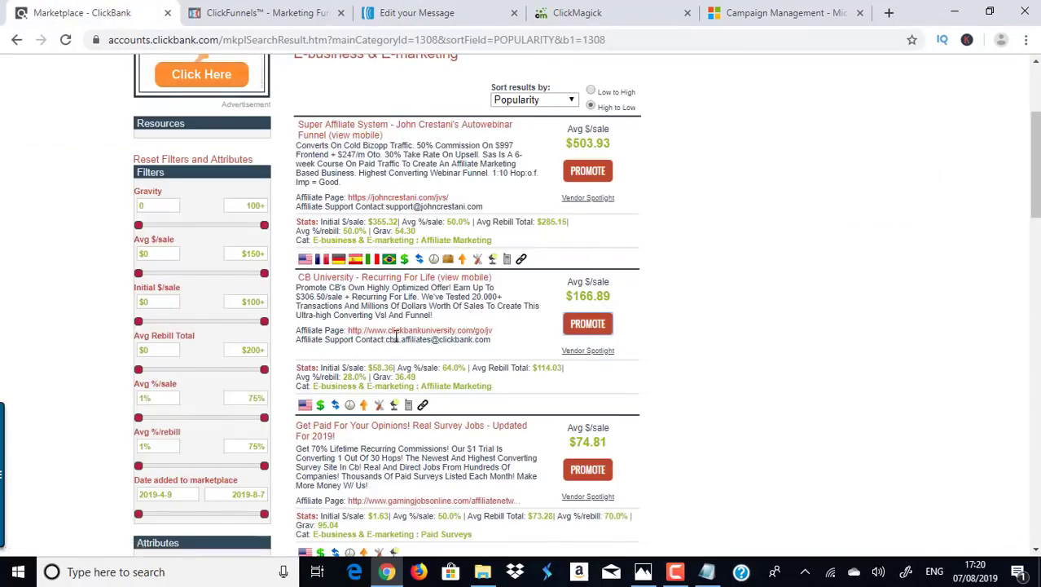
pyautogui.click(424, 10)
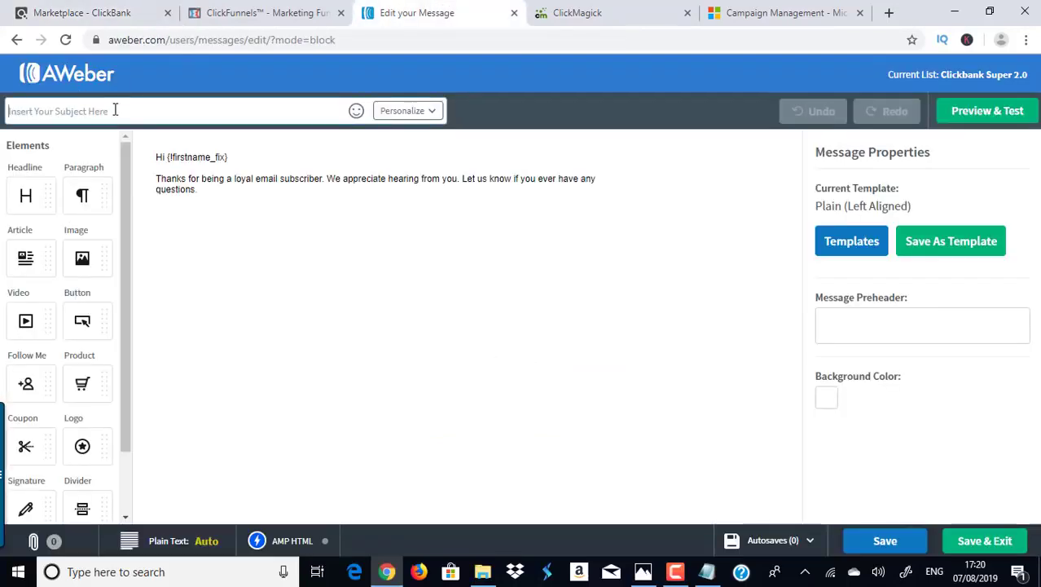
pyautogui.click(115, 110)
pyautogui.write('Di')
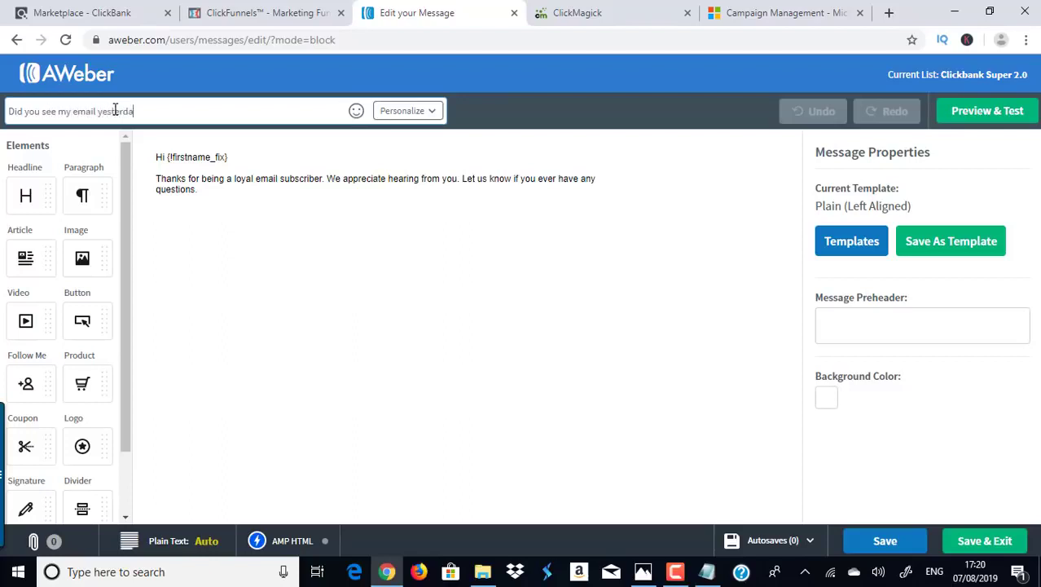
pyautogui.click(204, 192)
pyautogui.moveTo(203, 192); pyautogui.dragTo(159, 161)
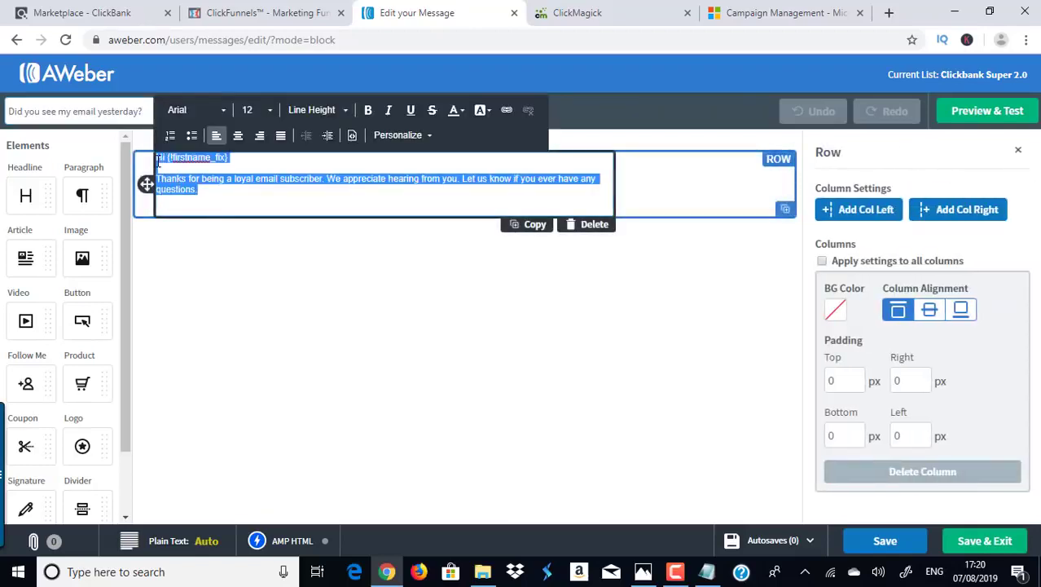
# Replace the body with a money-system pitch, a '>> click here to get started <<' line, and a Regards sign-off with the sender's name.
pyautogui.press('BackSpace')
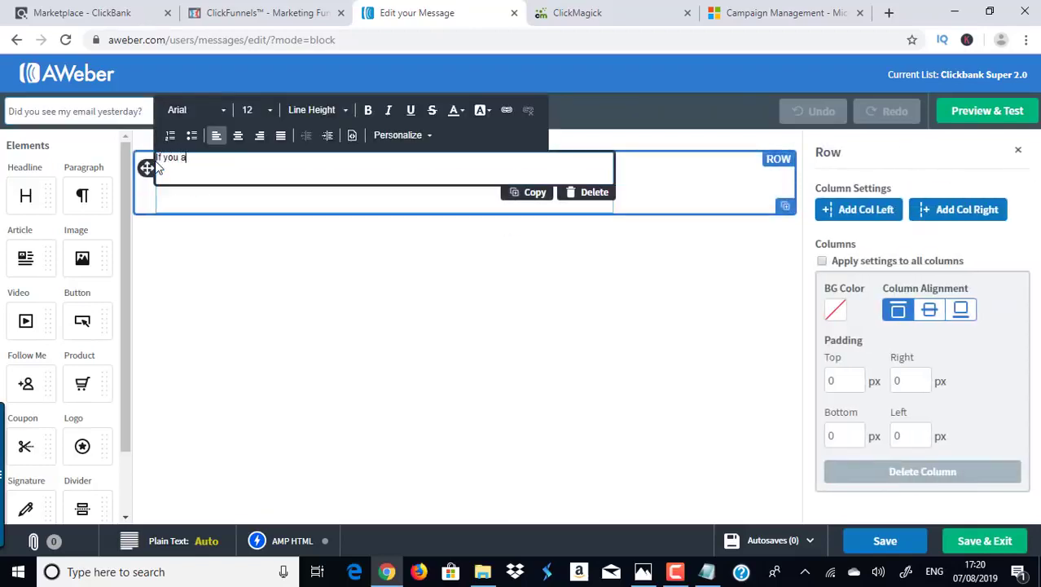
pyautogui.write('If you are still looking for a way to make money online then let ms how you')
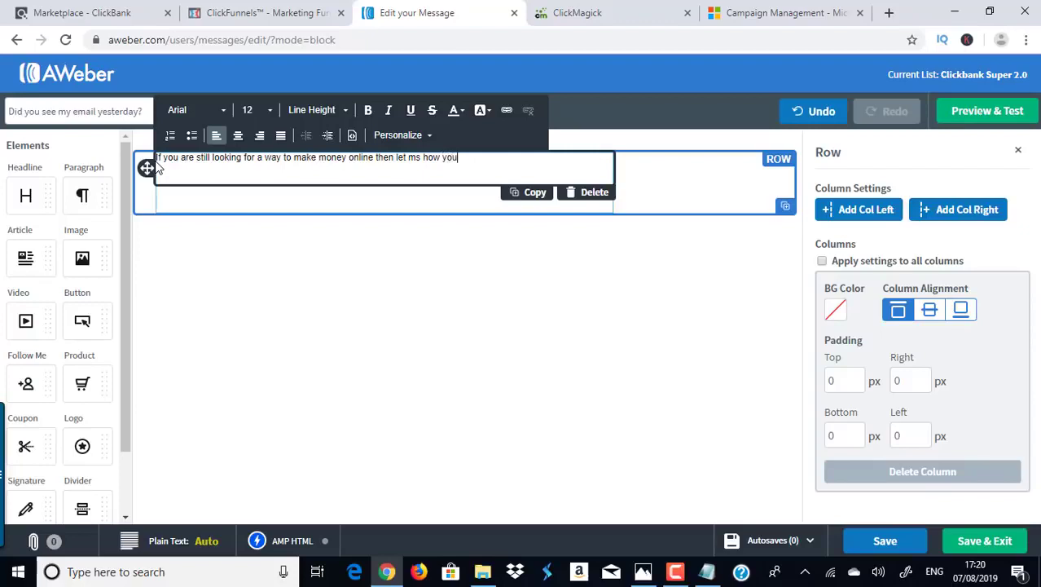
pyautogui.press('Return')
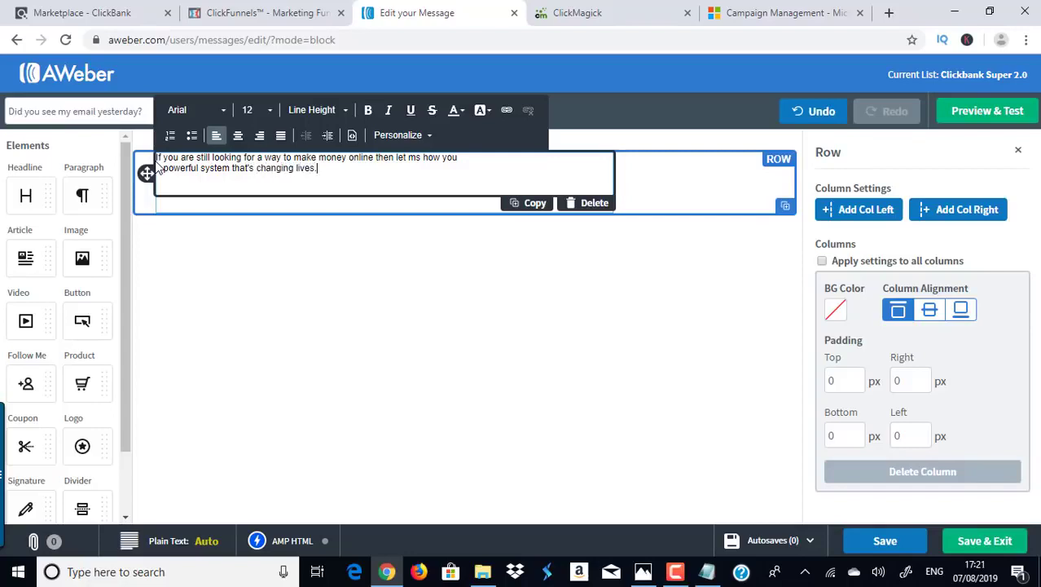
pyautogui.press('Return')
pyautogui.press('Return')
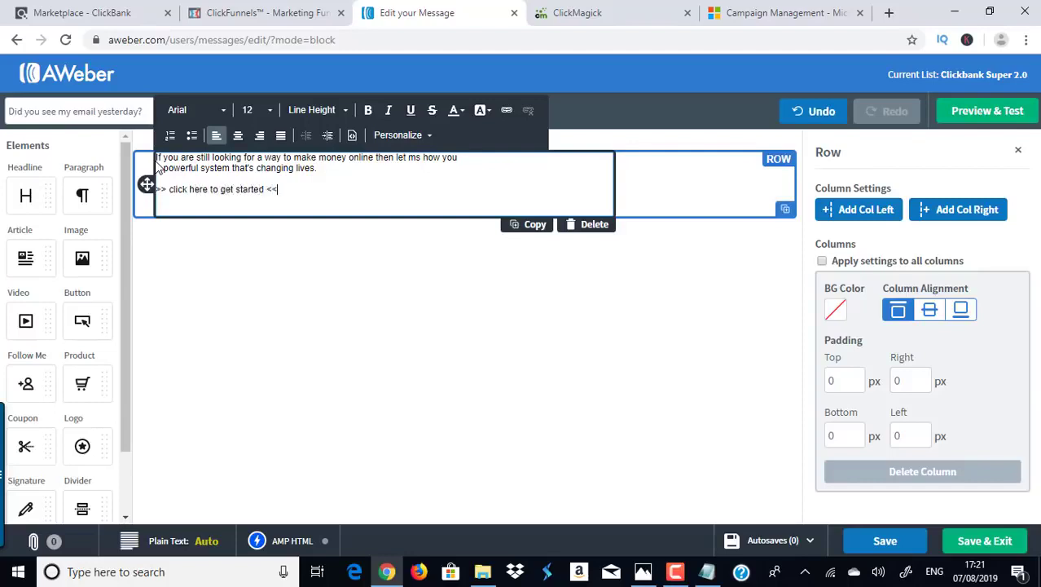
pyautogui.press('Return')
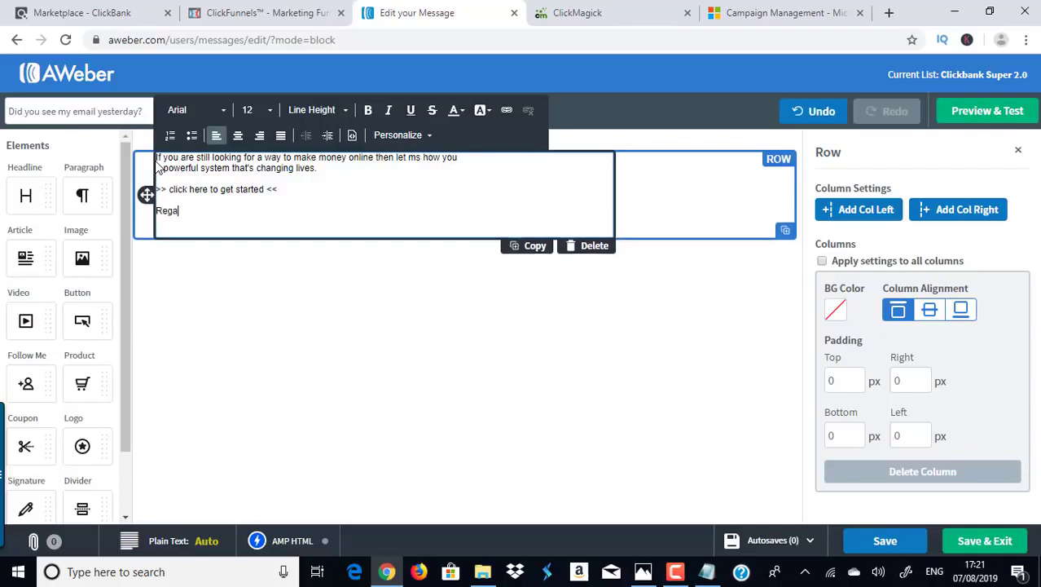
pyautogui.press('Return')
pyautogui.write('Lougman Memi')
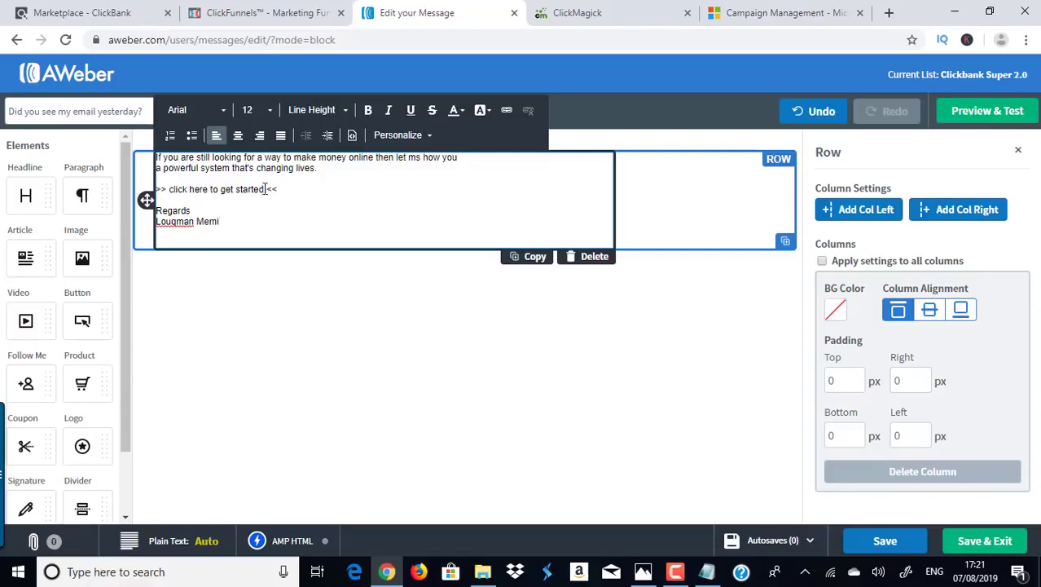
# Set the whole email body in Georgia at size 14.
pyautogui.moveTo(242, 230); pyautogui.dragTo(157, 157)
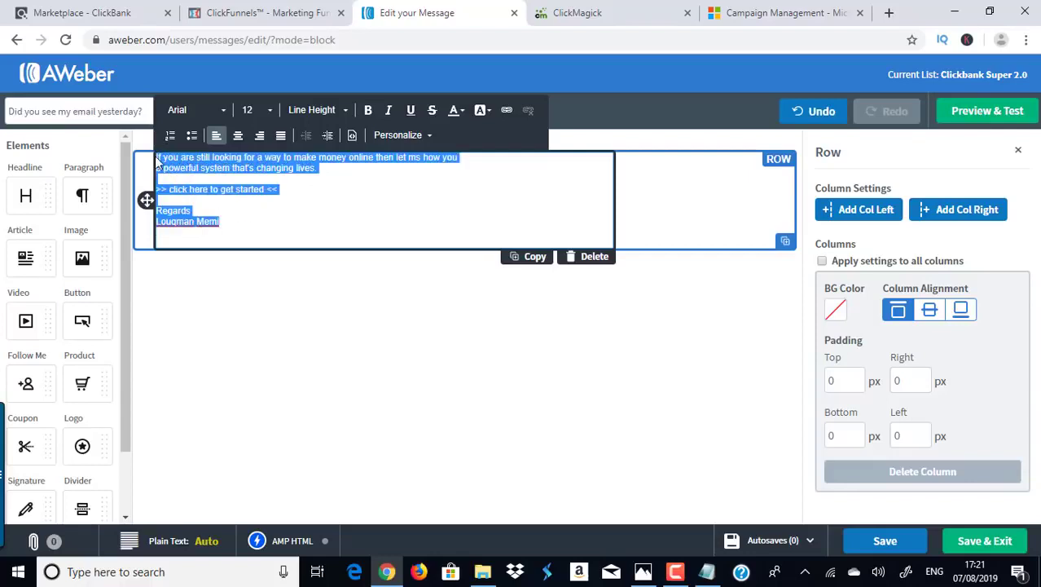
pyautogui.click(221, 112)
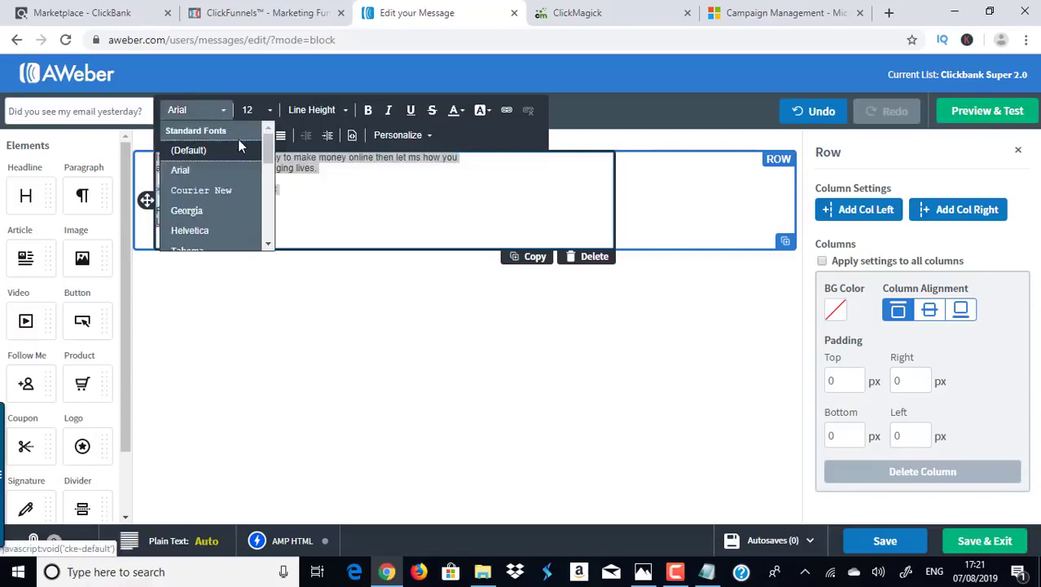
pyautogui.click(186, 211)
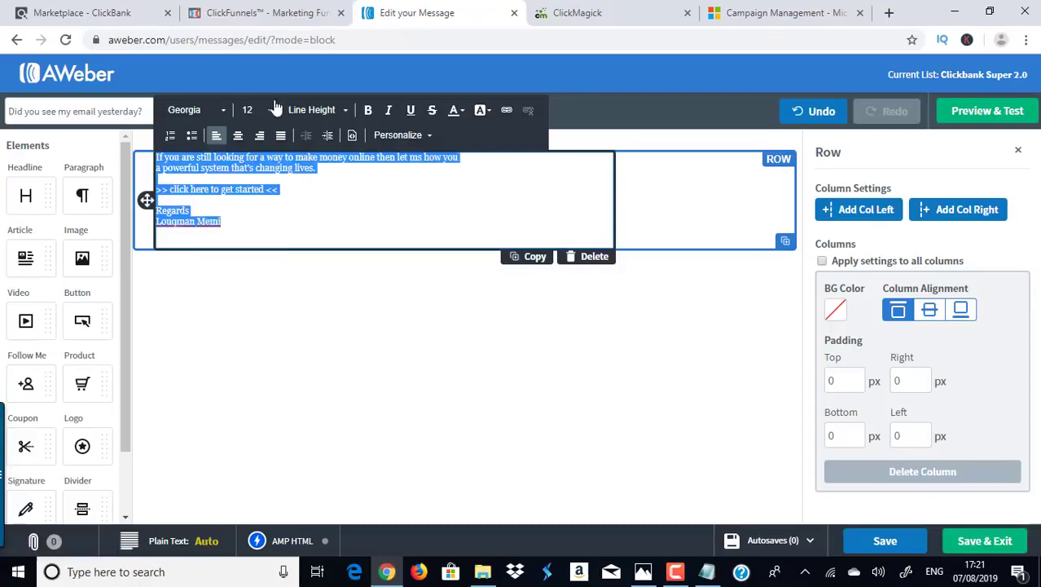
pyautogui.click(260, 110)
pyautogui.moveTo(330, 146); pyautogui.dragTo(330, 157)
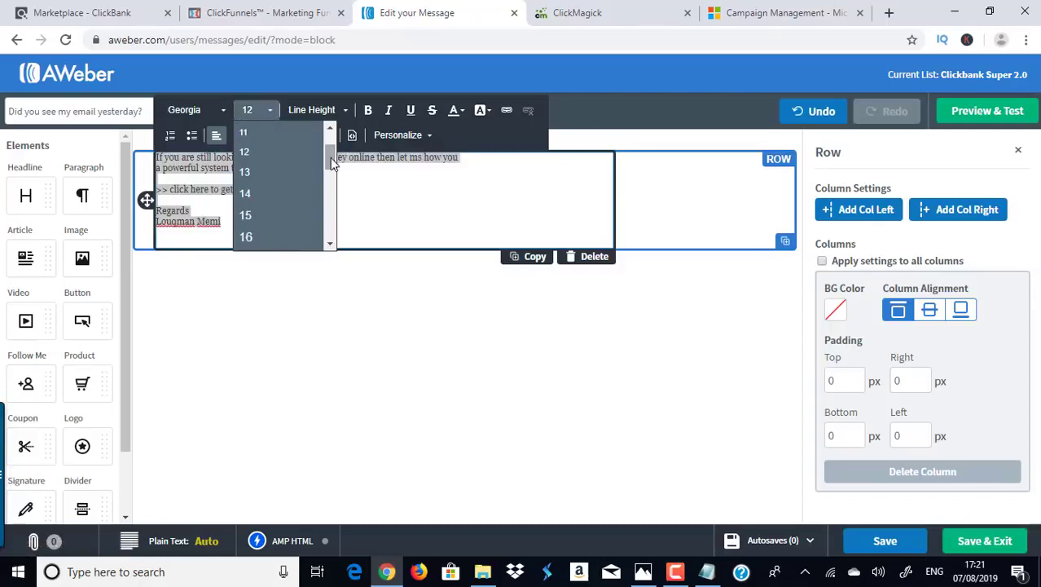
pyautogui.click(251, 205)
pyautogui.click(373, 212)
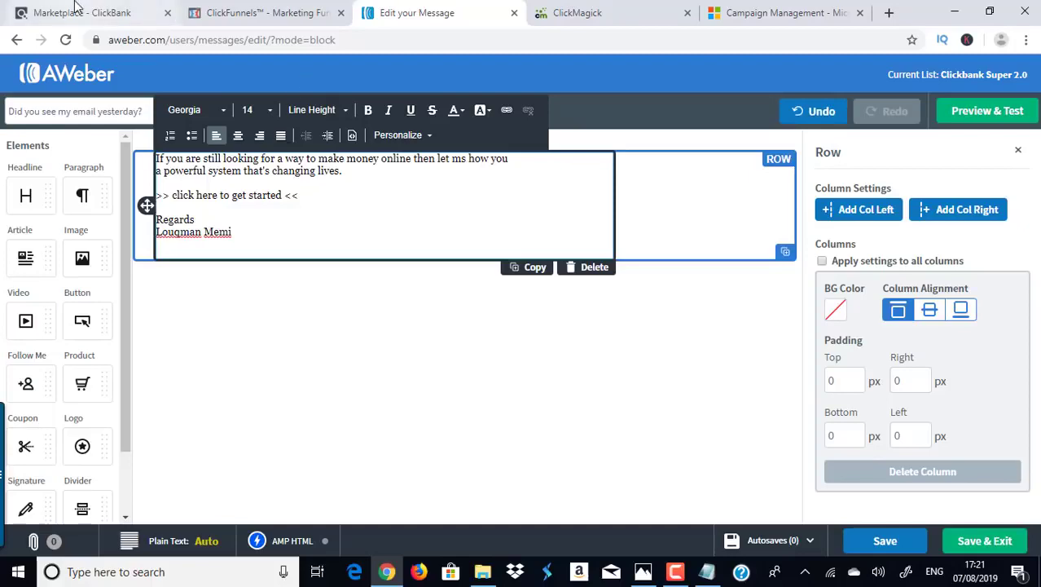
pyautogui.click(89, 13)
# Generate a ClickBank HopLink for the product with tracking ID emailday2 and copy it.
pyautogui.click(593, 328)
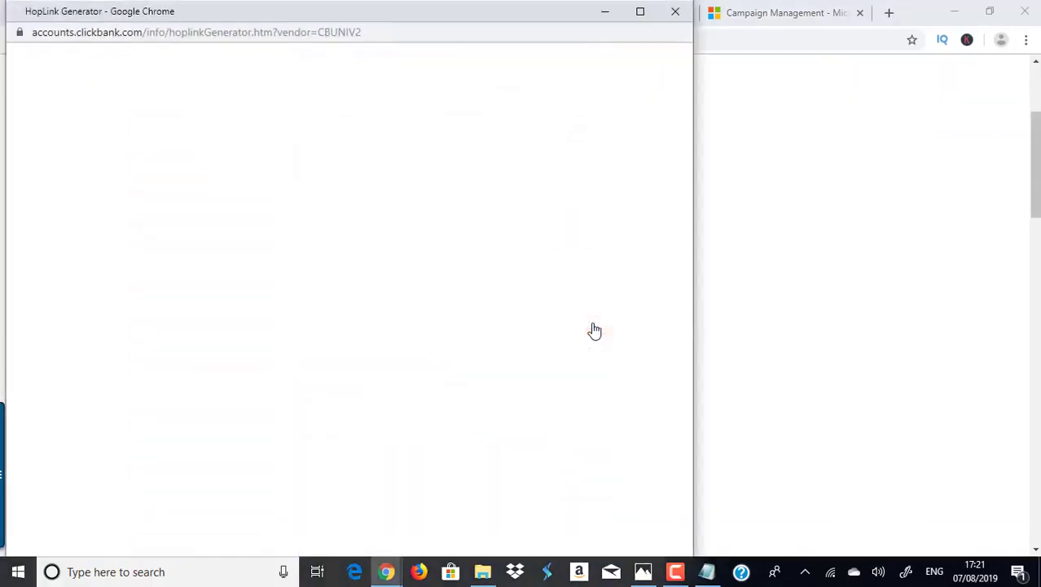
pyautogui.click(252, 174)
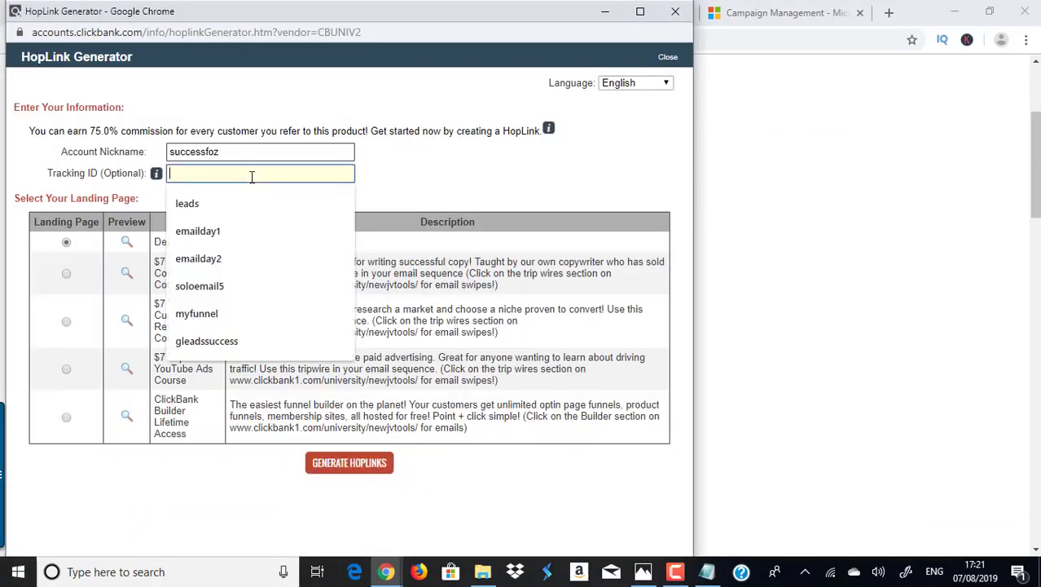
pyautogui.click(213, 259)
pyautogui.click(358, 462)
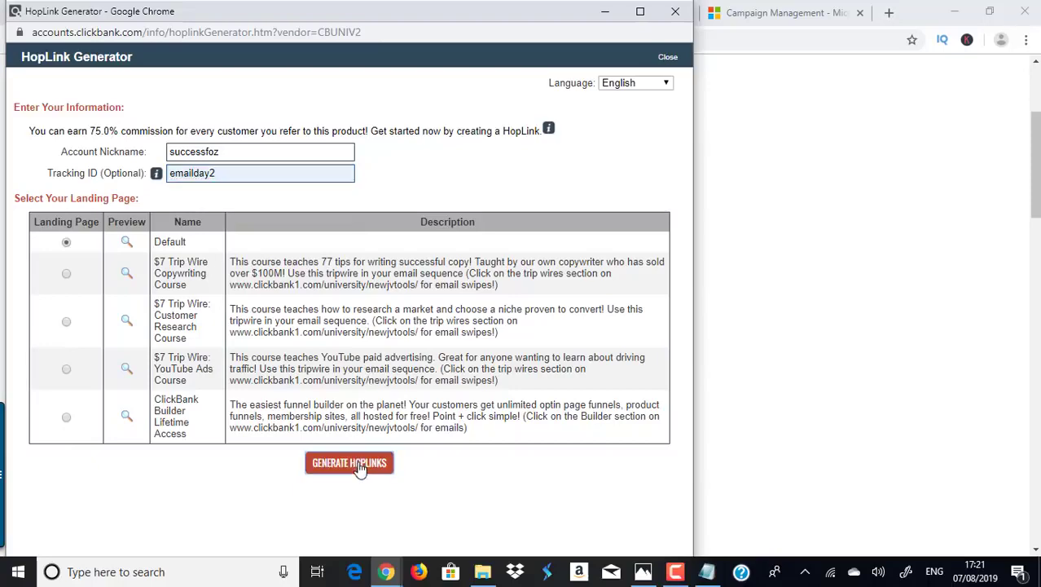
pyautogui.moveTo(690, 374); pyautogui.dragTo(686, 471)
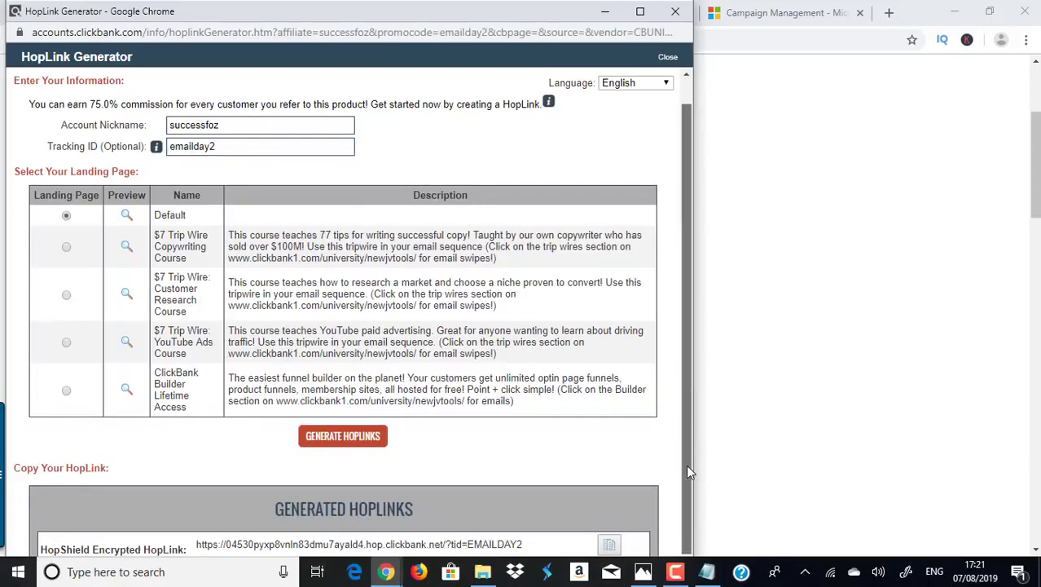
pyautogui.click(608, 545)
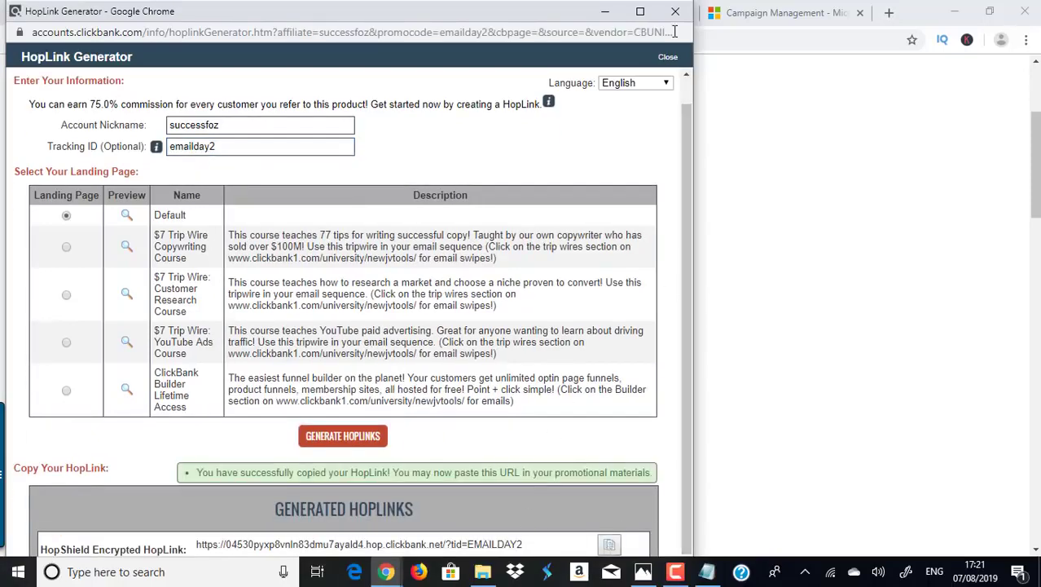
pyautogui.click(676, 12)
# Link 'click here to get started' to the copied emailday2 HopLink and make it bold.
pyautogui.click(411, 12)
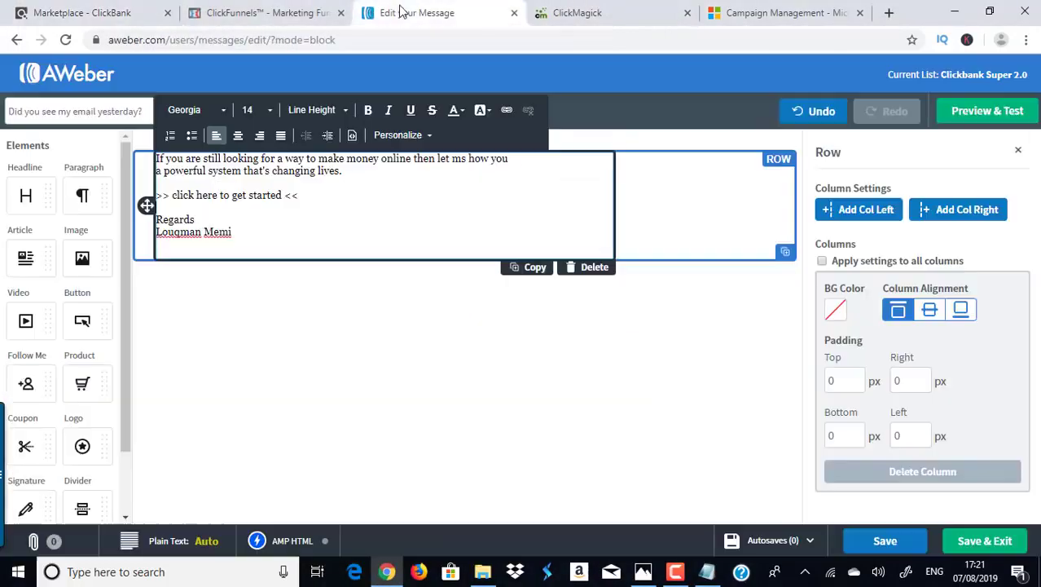
pyautogui.moveTo(284, 193); pyautogui.dragTo(181, 193)
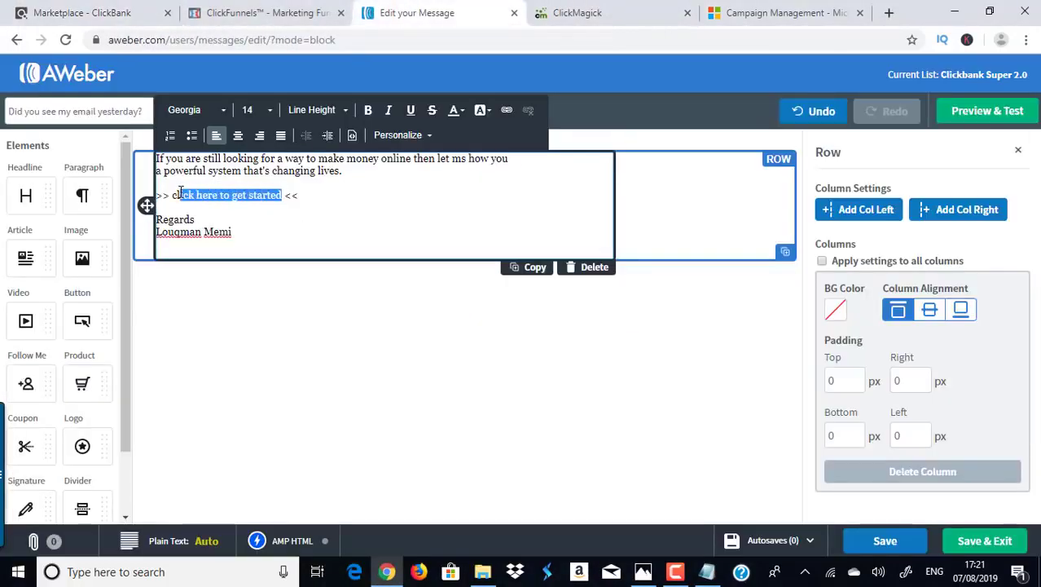
pyautogui.click(507, 110)
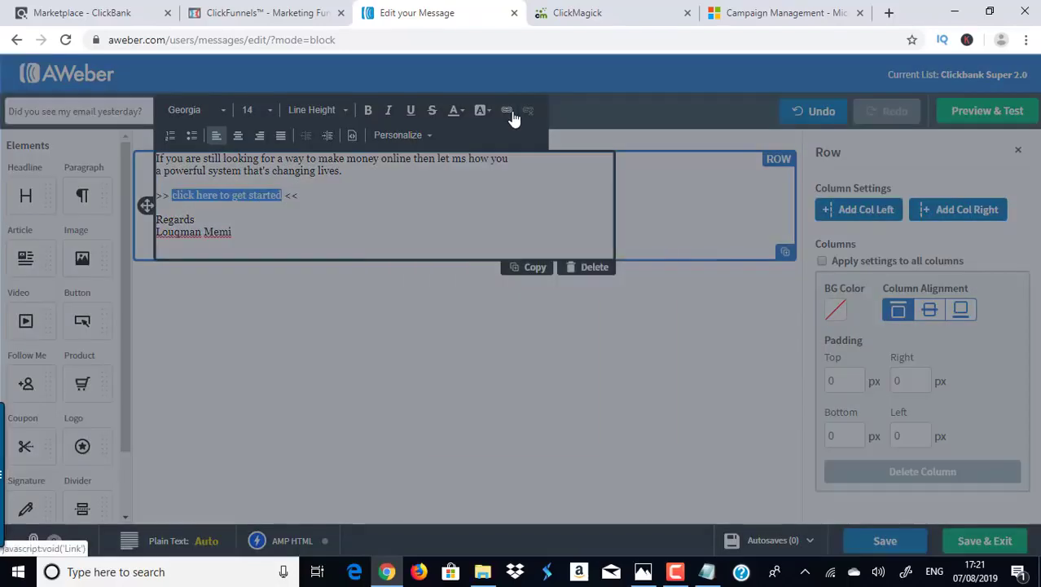
pyautogui.hotkey('ctrl', 'v')
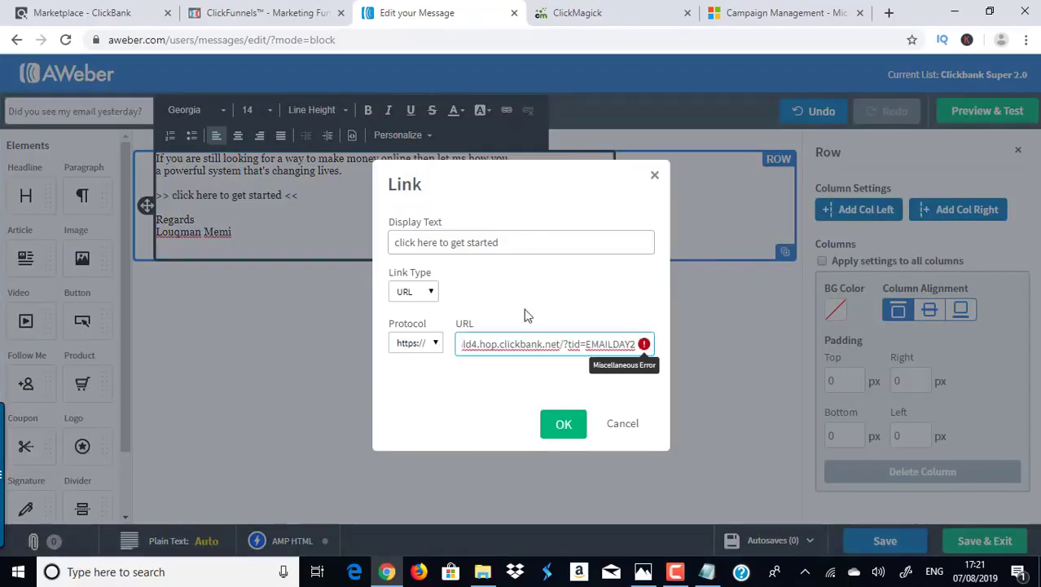
pyautogui.click(566, 422)
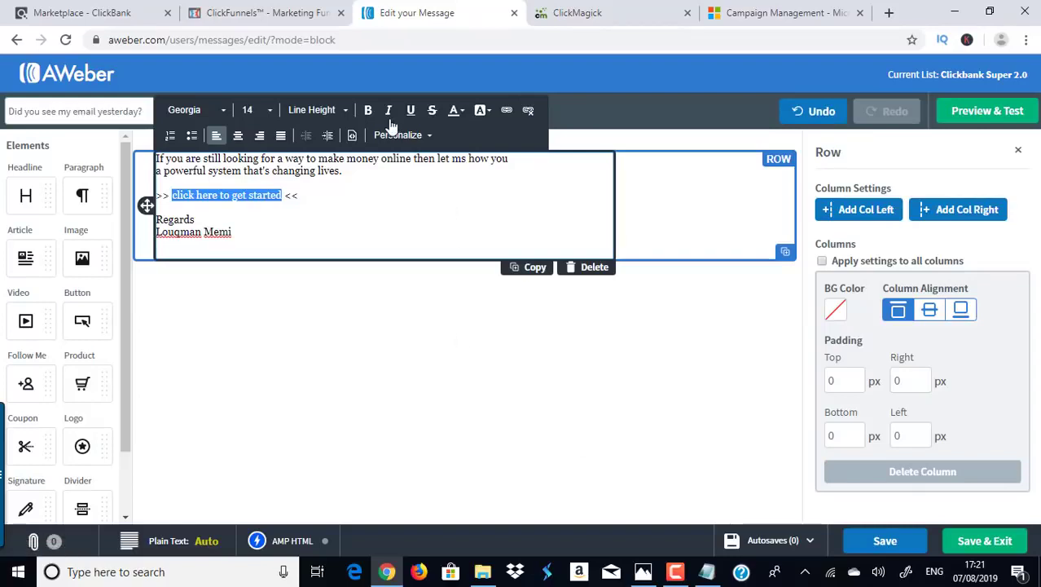
pyautogui.click(367, 110)
pyautogui.click(362, 355)
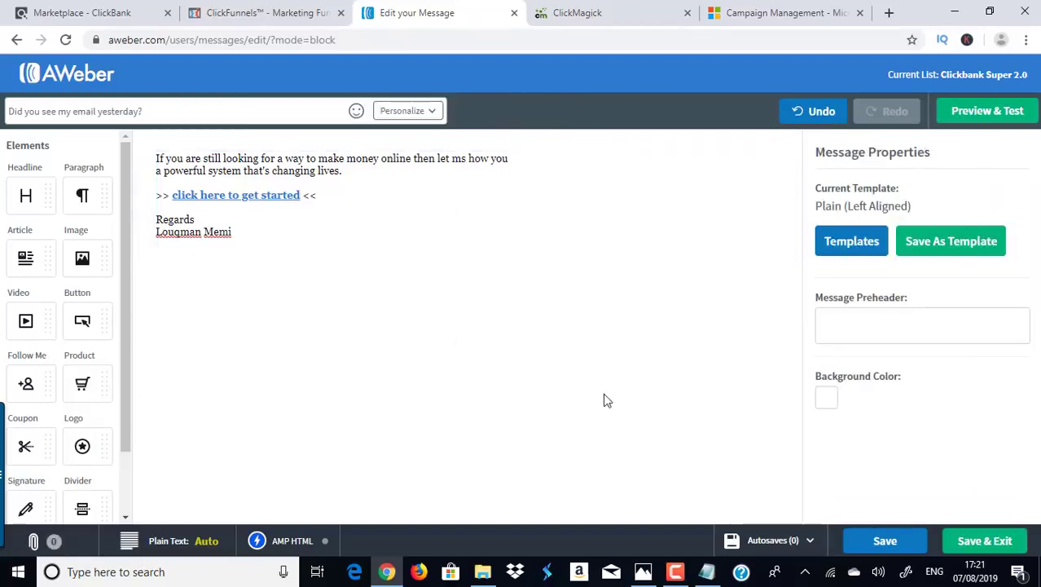
# Save the email and add it to the follow-up series.
pyautogui.click(869, 538)
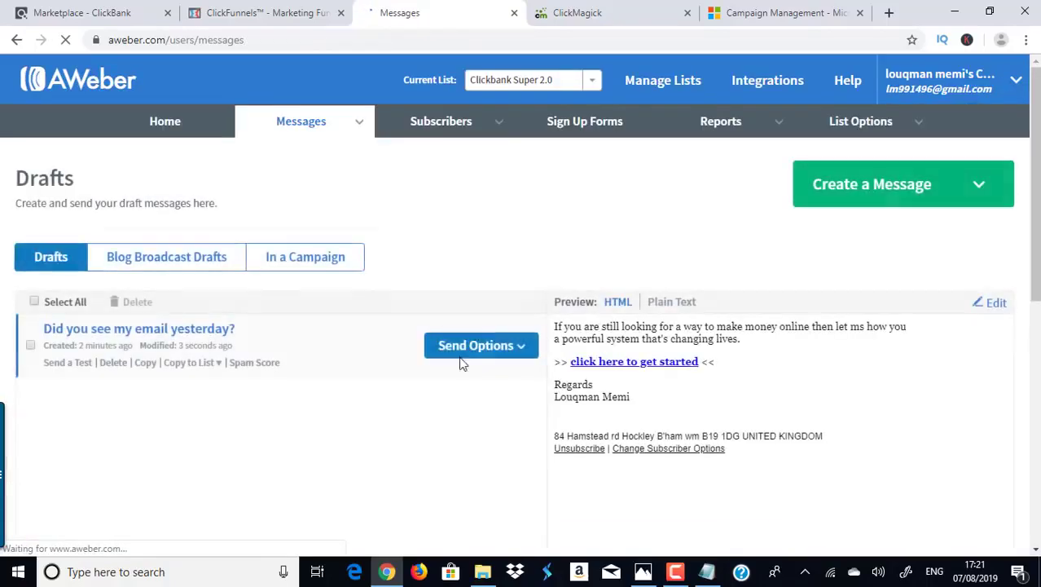
pyautogui.click(522, 350)
pyautogui.click(470, 400)
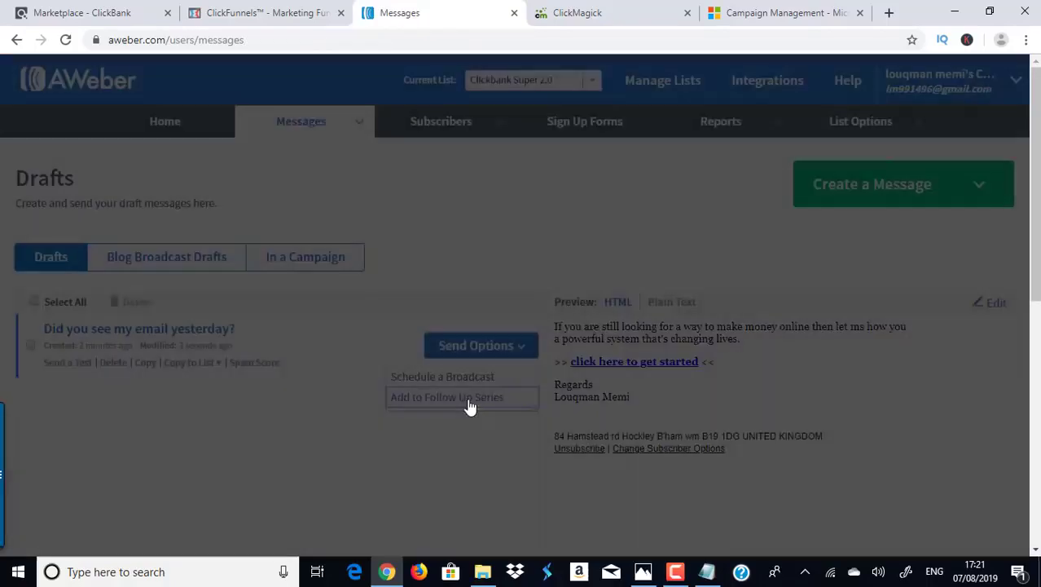
pyautogui.click(735, 486)
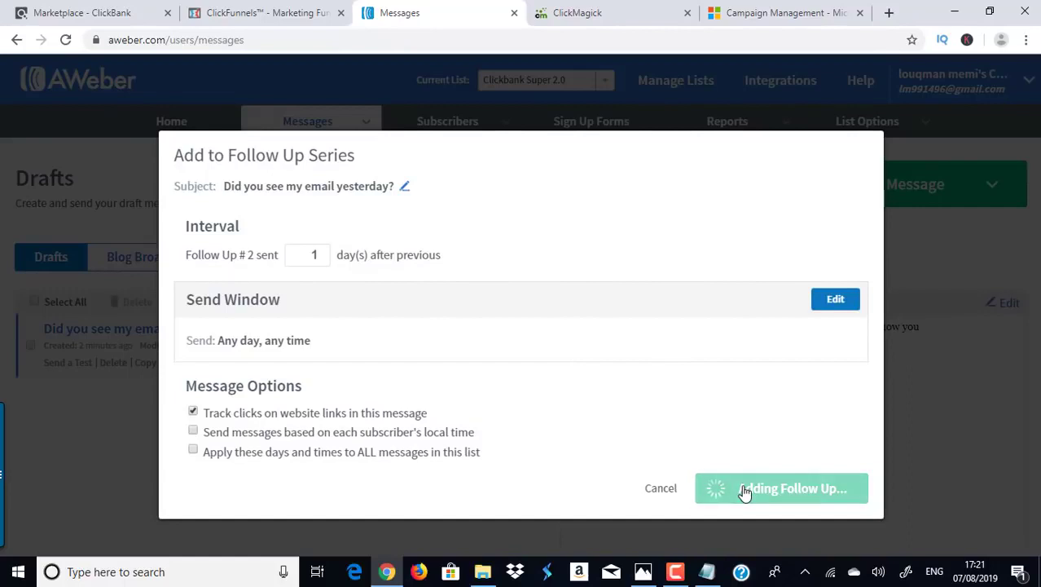
# Open the internetmarketing-strategies.info landing page in a new tab placed beside the Follow Up Series tab.
pyautogui.click(889, 12)
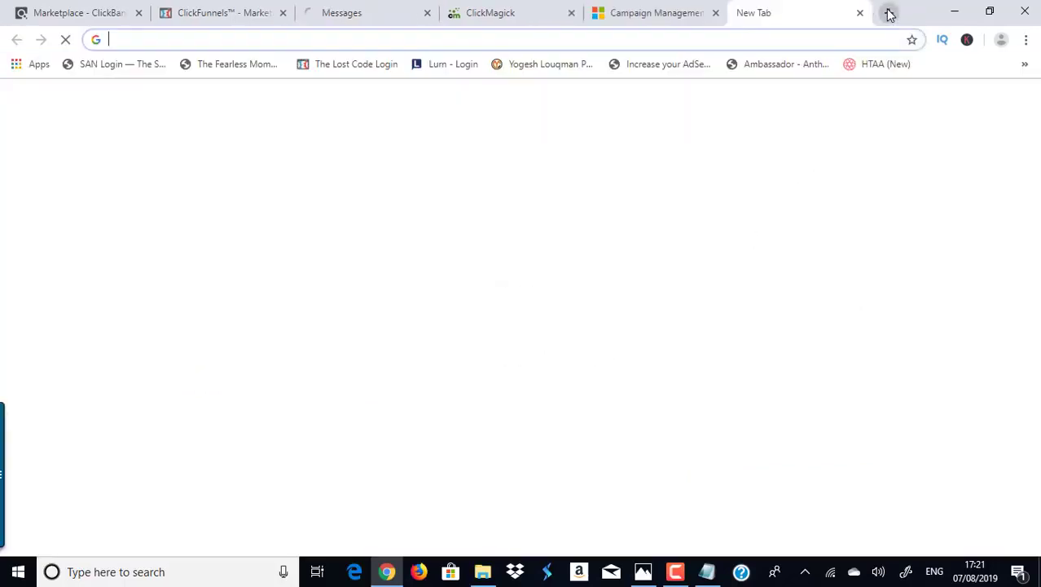
pyautogui.write('in')
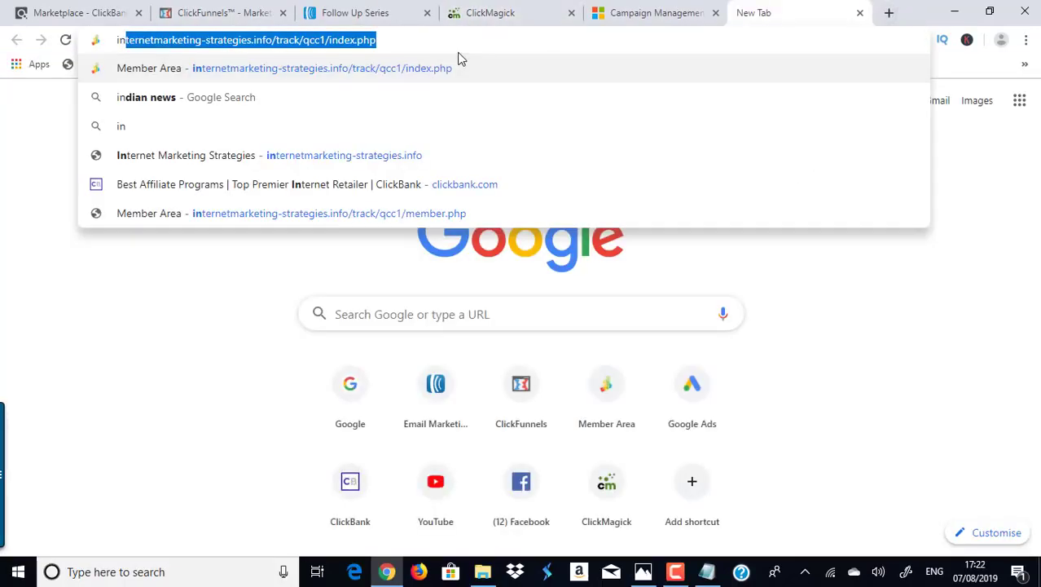
pyautogui.click(399, 155)
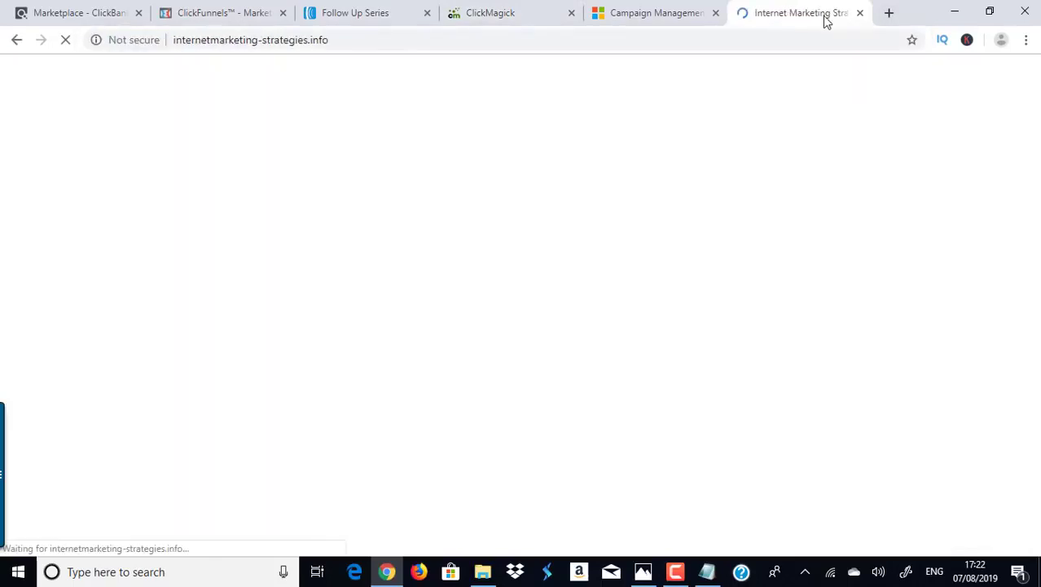
pyautogui.moveTo(823, 18); pyautogui.dragTo(521, 15)
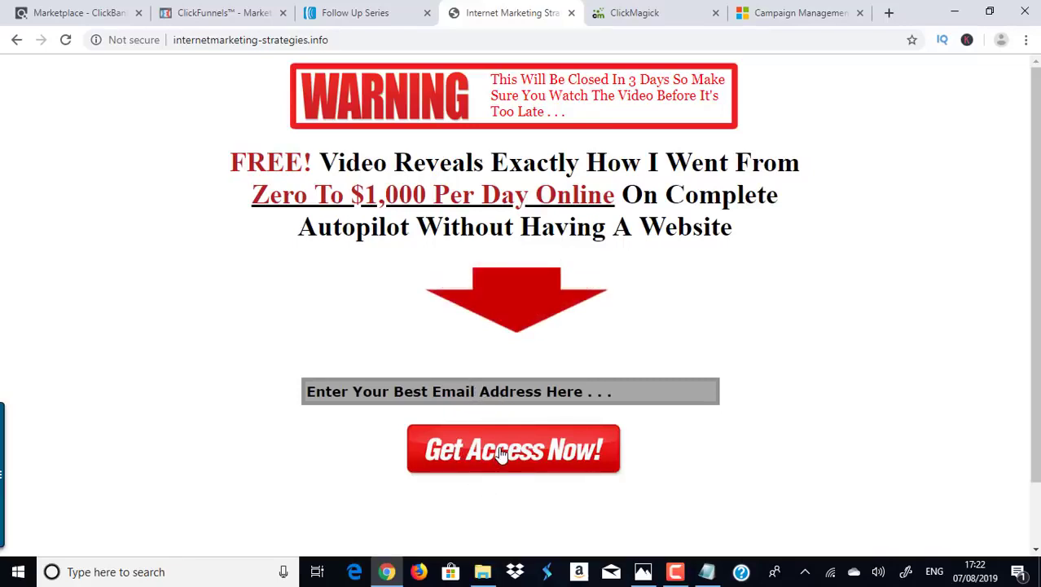
# Glance at ClickBank and the landing page, then return to the Follow Up Series page.
pyautogui.click(67, 10)
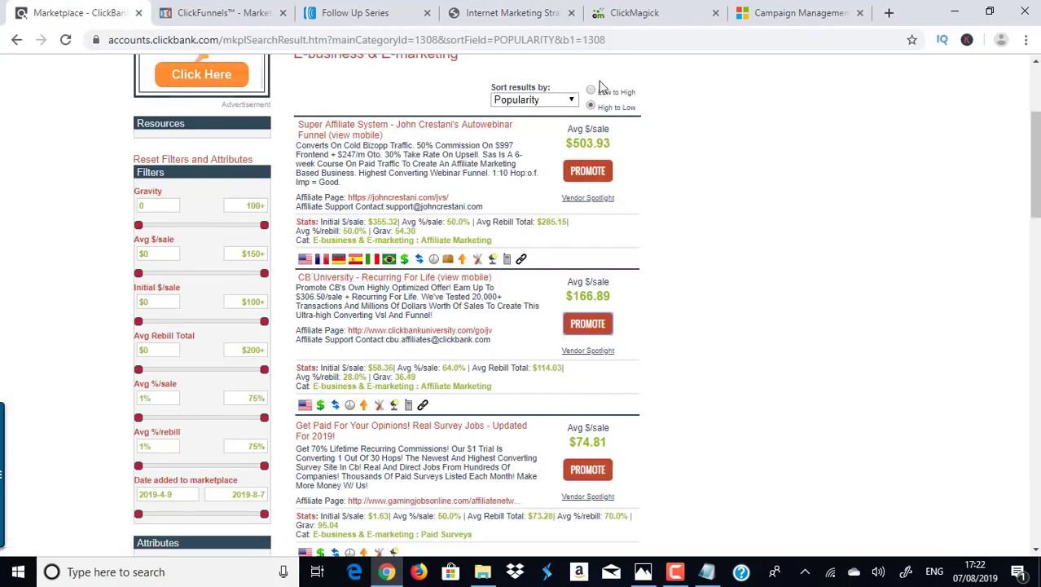
pyautogui.click(498, 13)
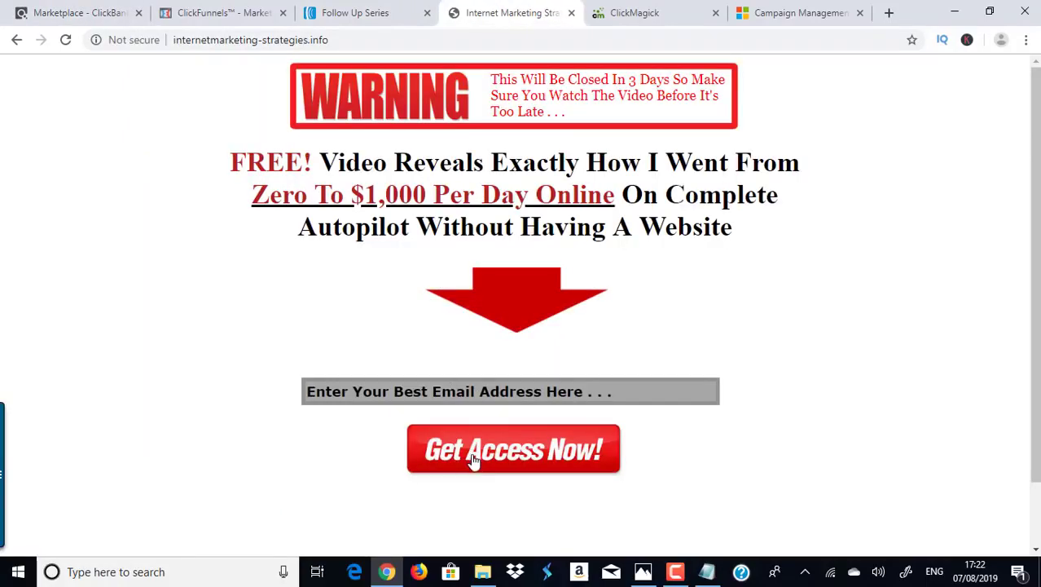
pyautogui.click(383, 11)
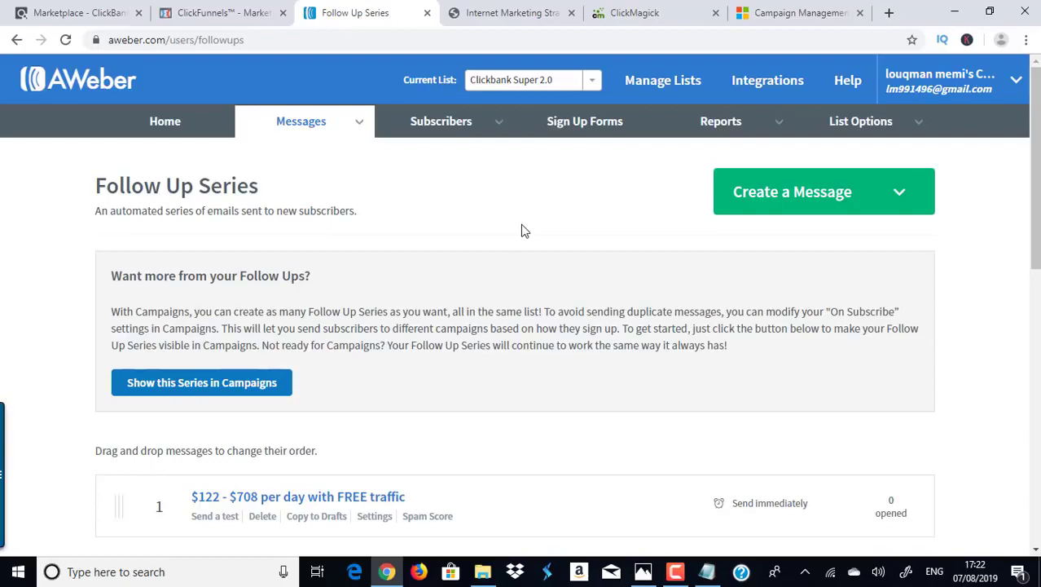
# Compare the follow-up series messages against the opt-in landing page, finishing on the ClickBank listings.
pyautogui.hotkey('ctrl', 'Tab')
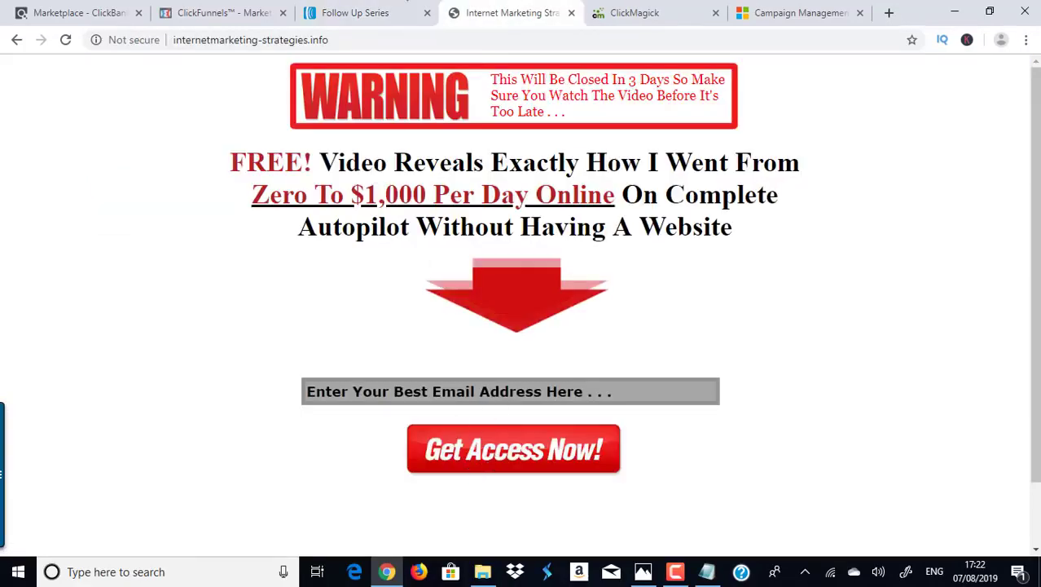
pyautogui.click(406, 10)
pyautogui.scroll(-2, 1035, 163)
pyautogui.scroll(-1, 395, 286)
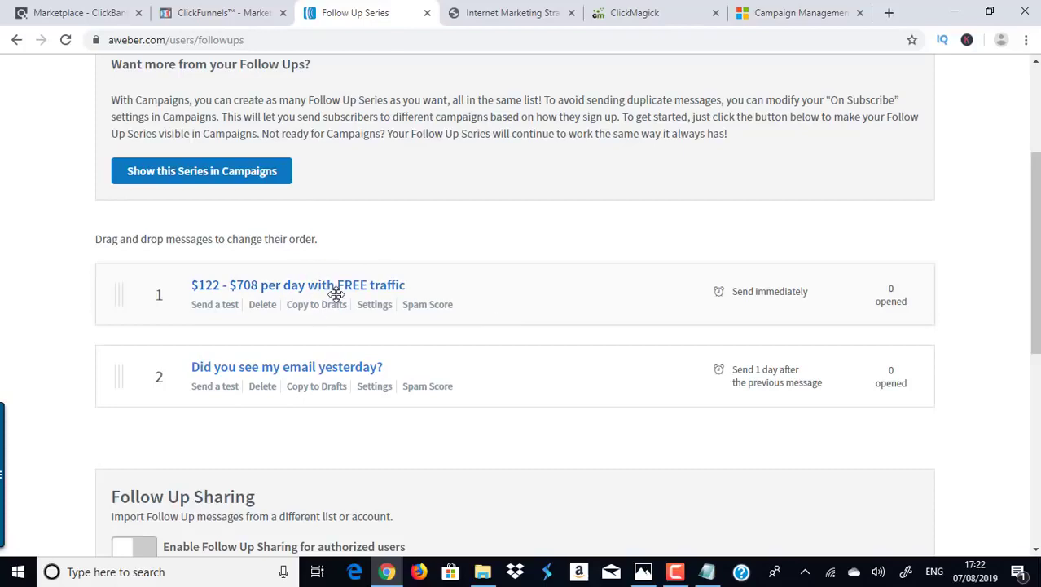
pyautogui.click(487, 11)
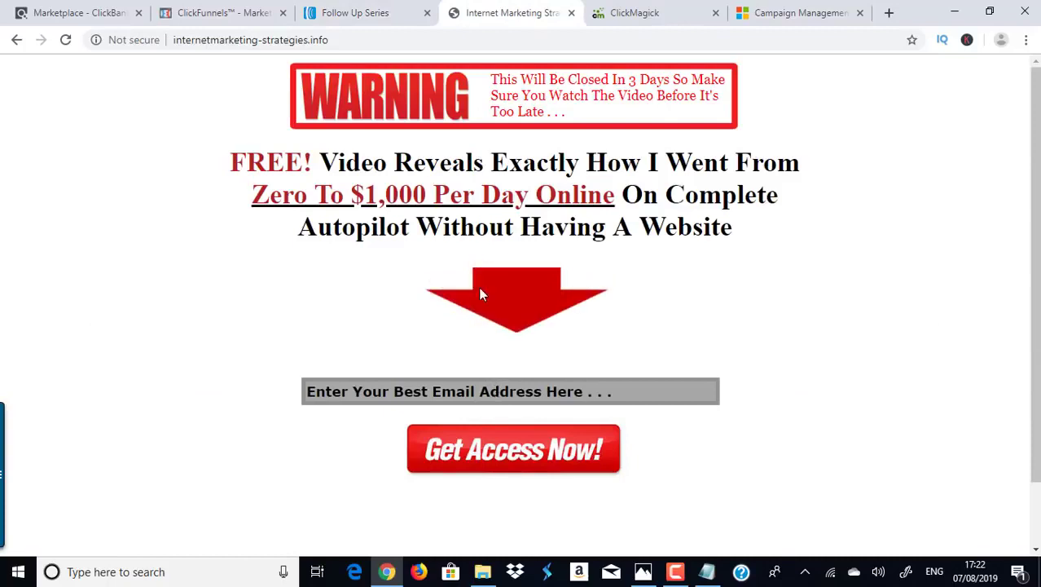
pyautogui.click(350, 11)
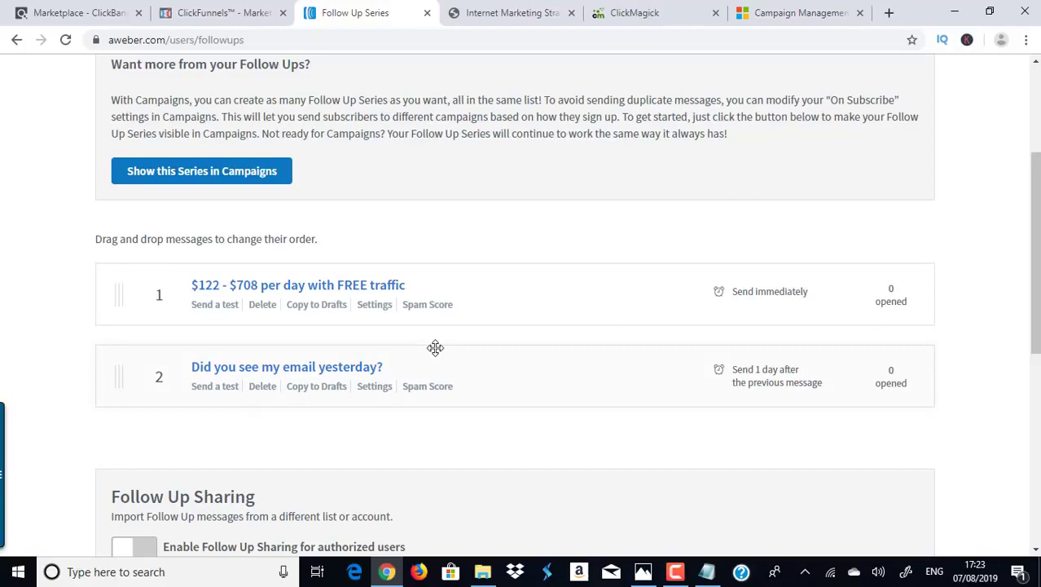
pyautogui.click(505, 11)
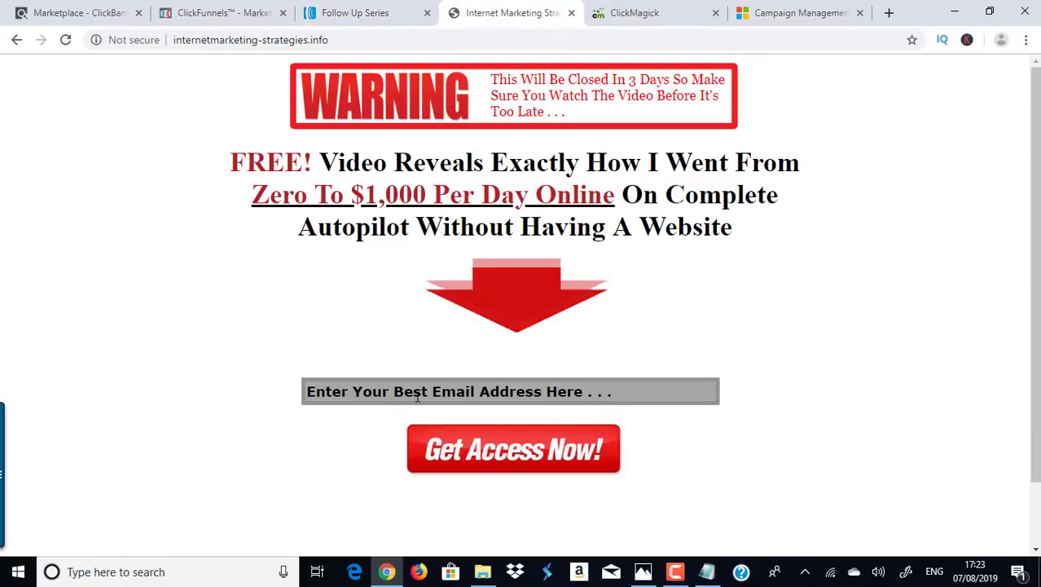
pyautogui.click(377, 9)
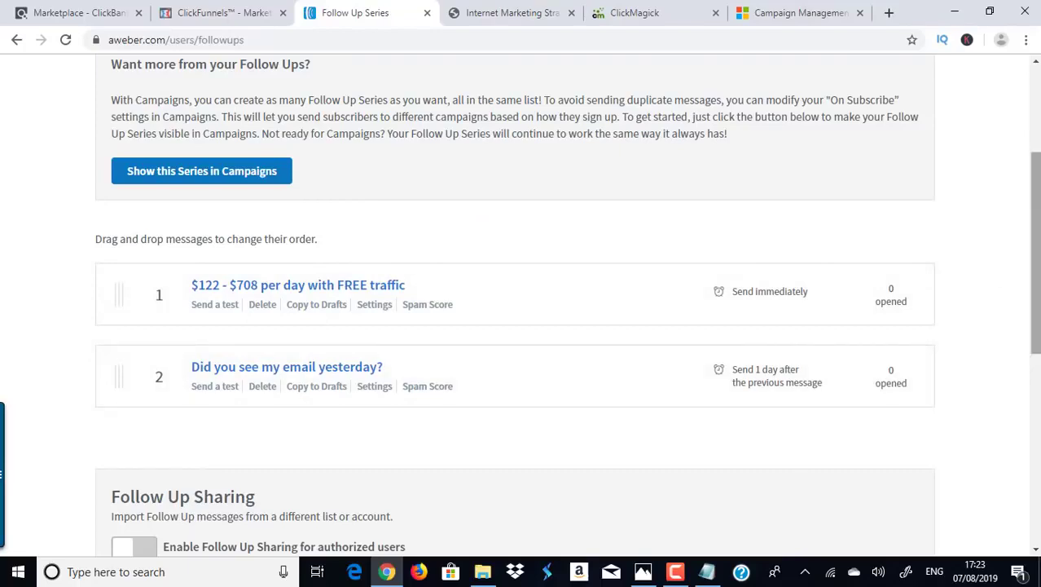
pyautogui.scroll(-1, 1035, 253)
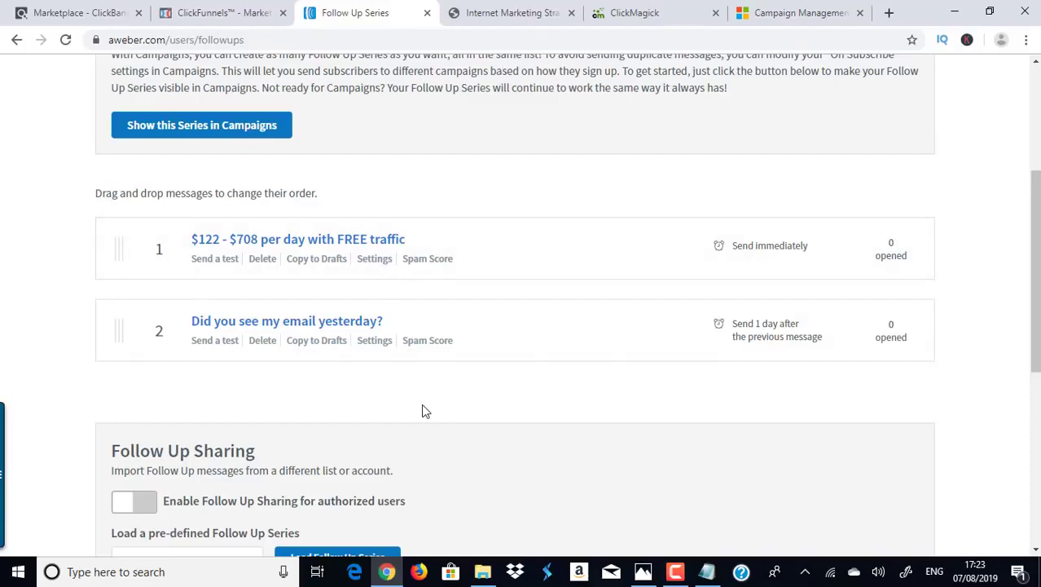
pyautogui.click(138, 4)
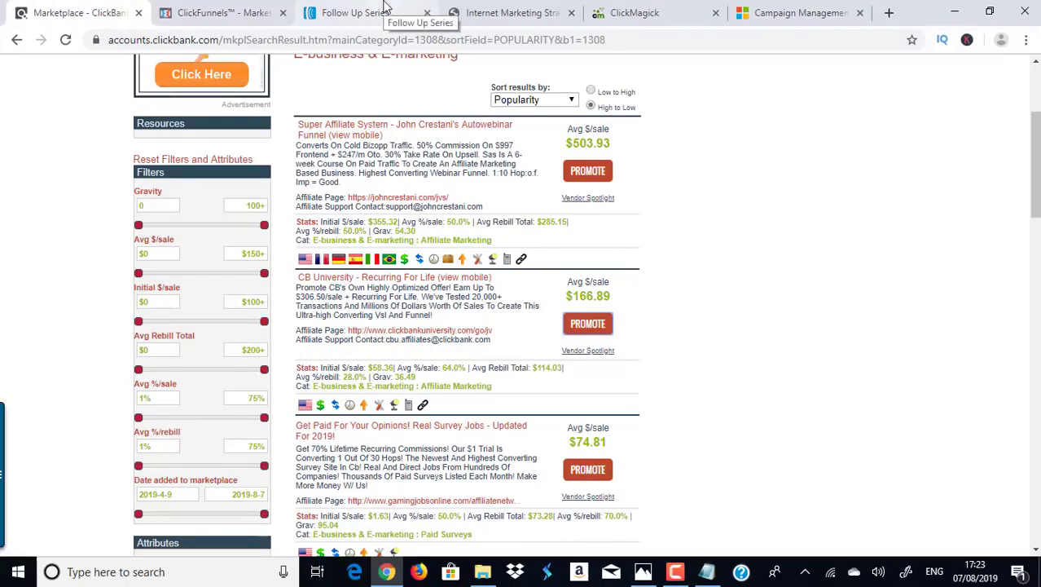
# Flip between ClickBank offers and the follow-up series, ending on the two-email series.
pyautogui.click(386, 10)
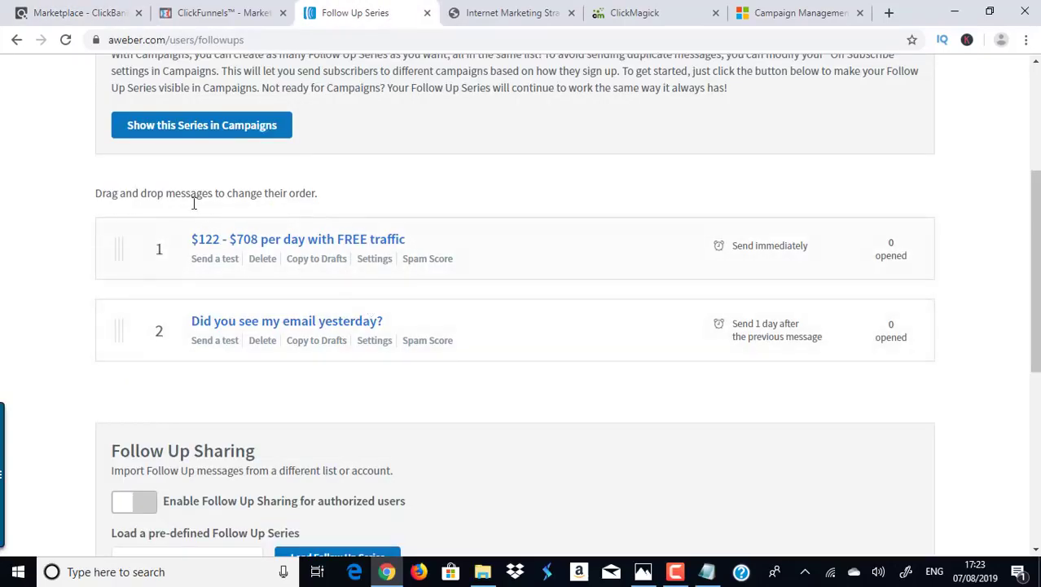
pyautogui.click(55, 9)
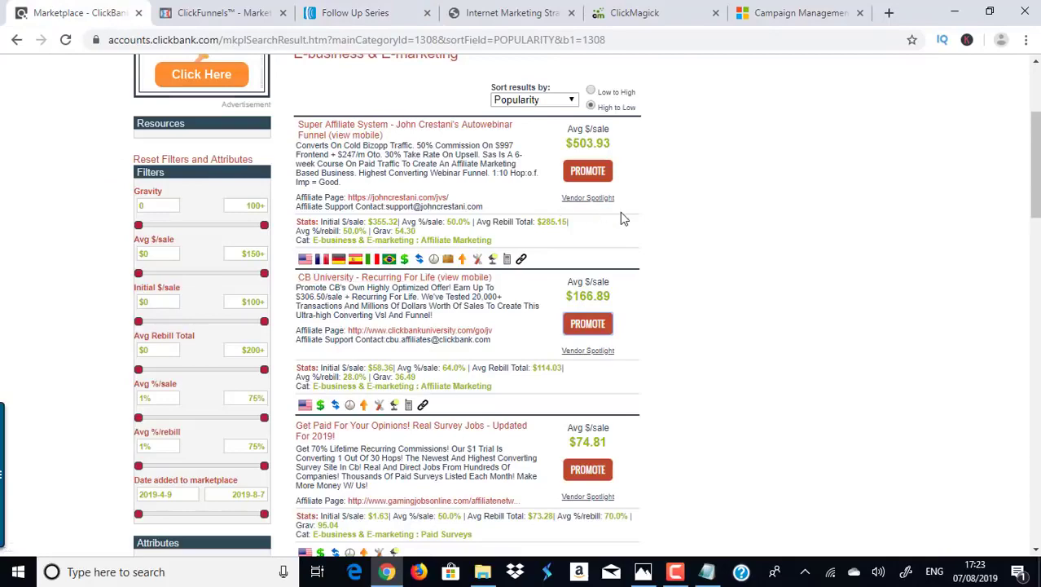
pyautogui.click(367, 10)
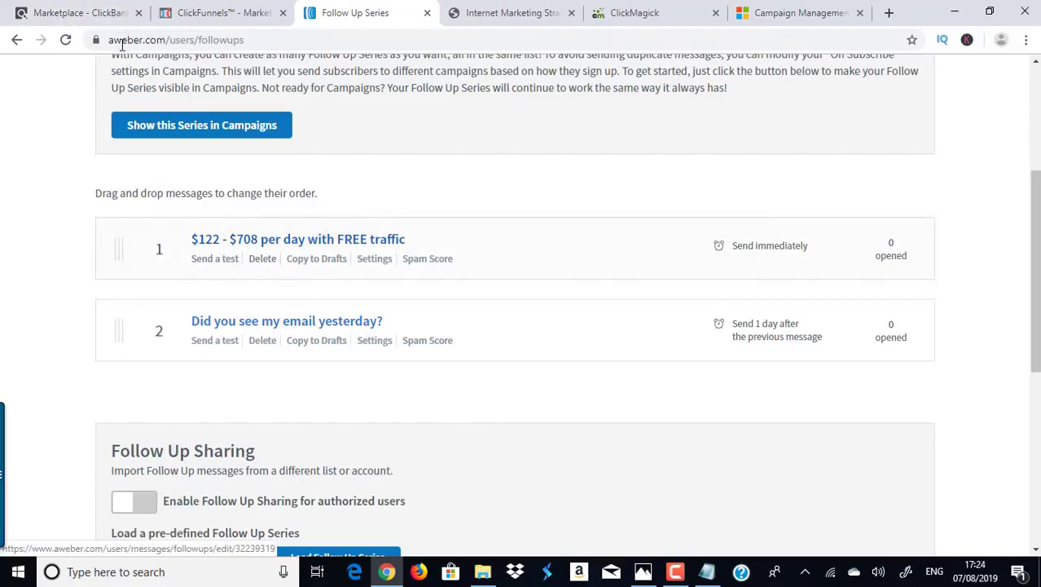
pyautogui.click(73, 10)
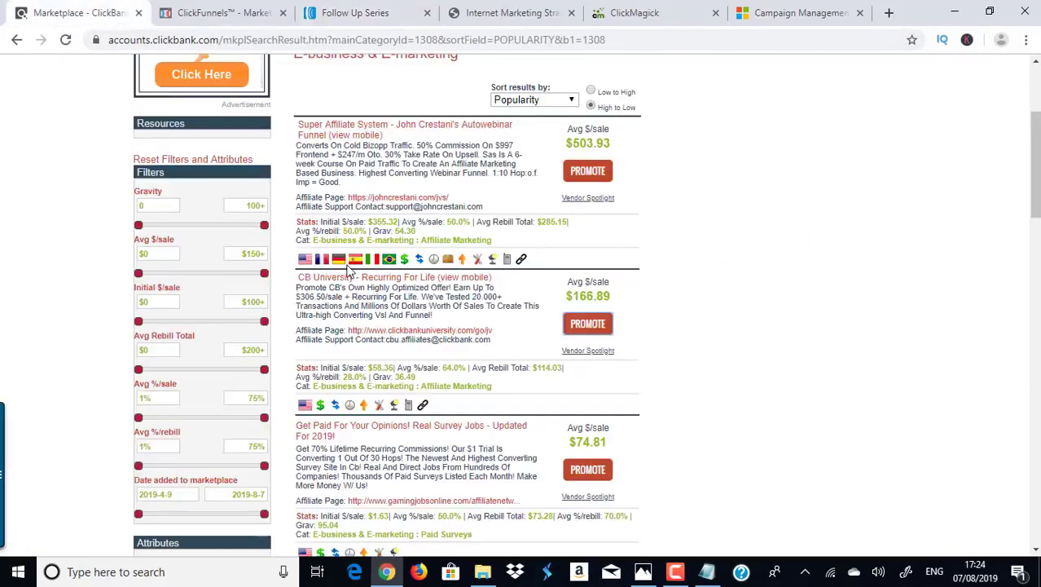
pyautogui.click(380, 12)
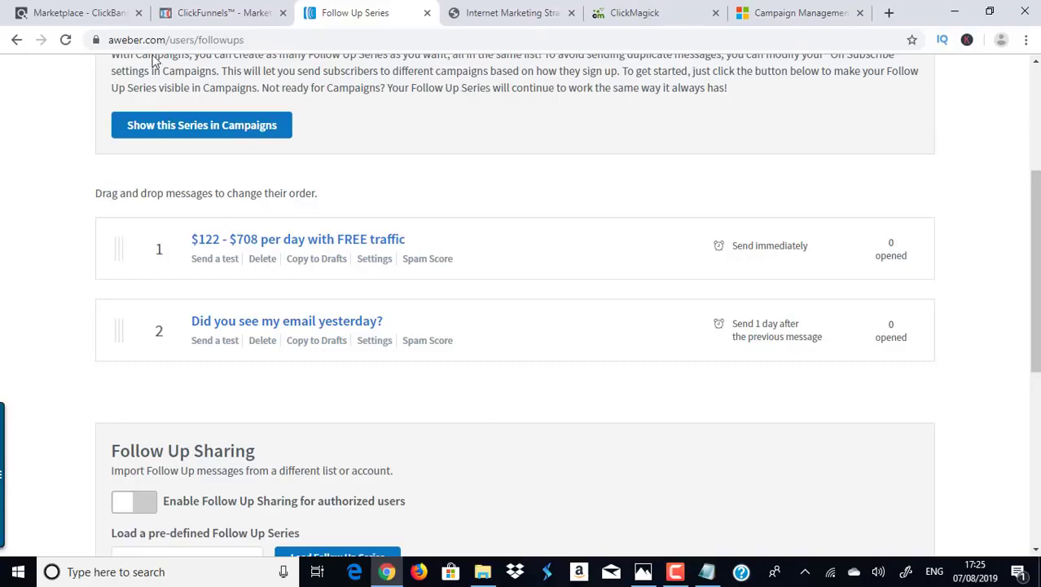
# Check ClickBank and the follow-up series, then open the Internet Marketing Strategies landing page.
pyautogui.click(96, 10)
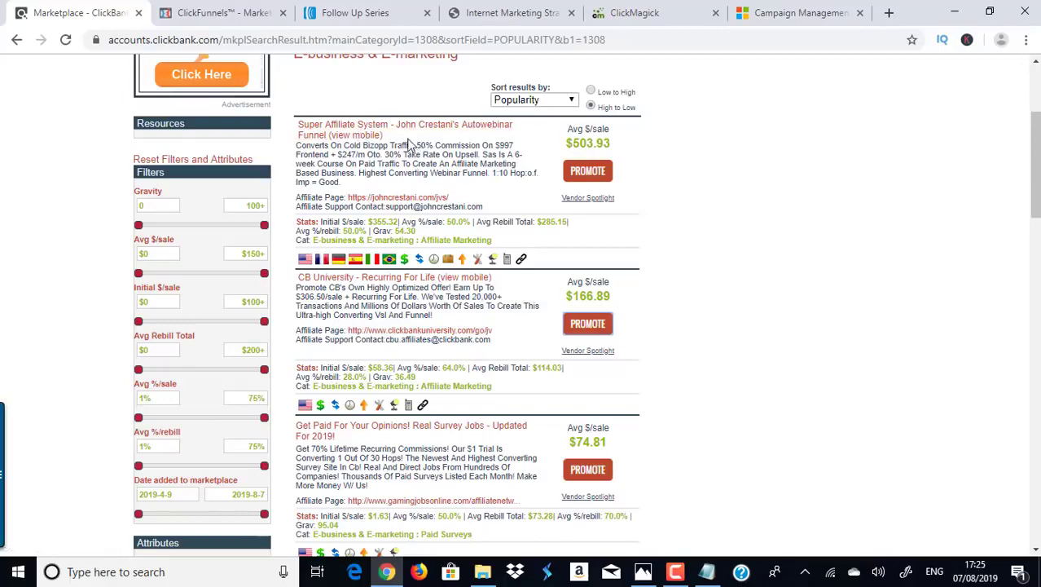
pyautogui.click(361, 10)
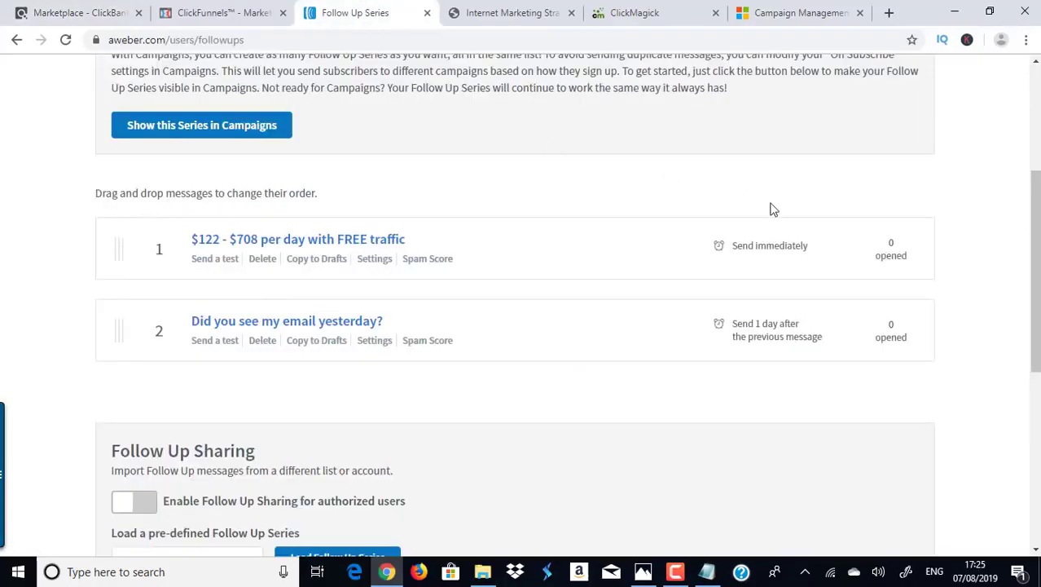
pyautogui.click(526, 10)
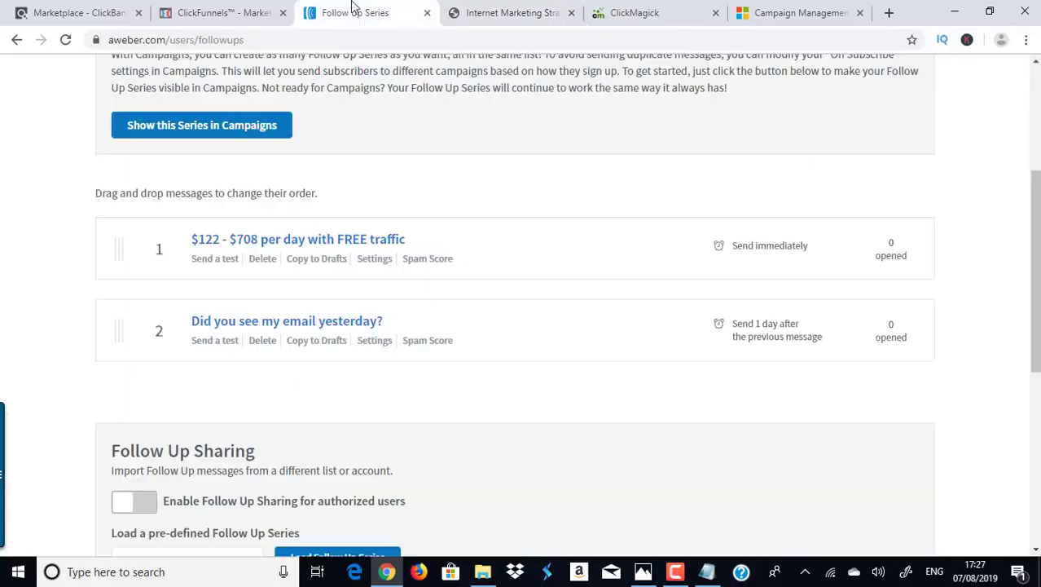
# Review the follow-up series from the top, revisit ClickBank and the landing page, then open ClickFunnels.
pyautogui.click(355, 12)
pyautogui.scroll(3, 540, 310)
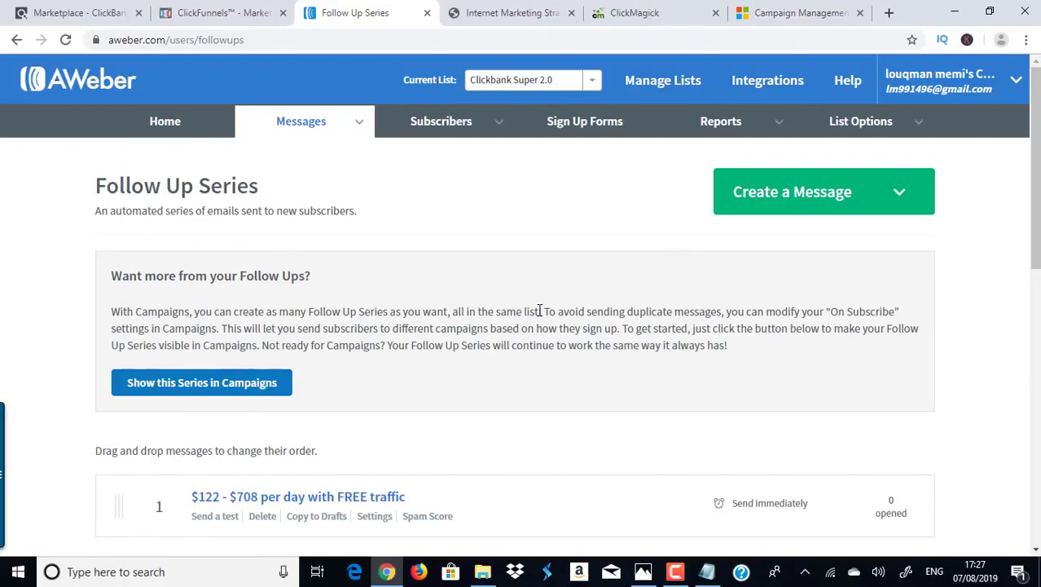
pyautogui.click(62, 10)
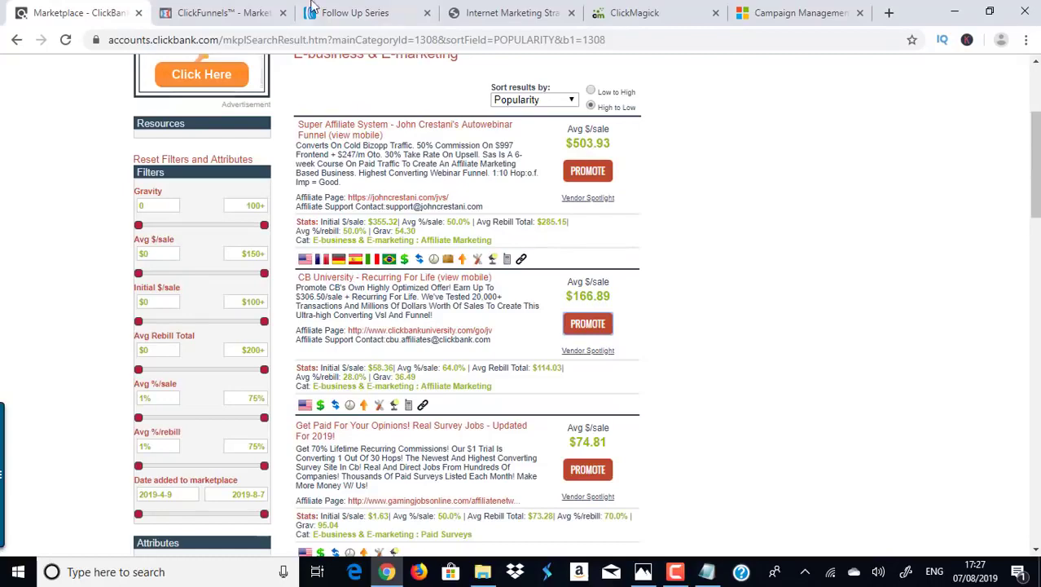
pyautogui.click(352, 11)
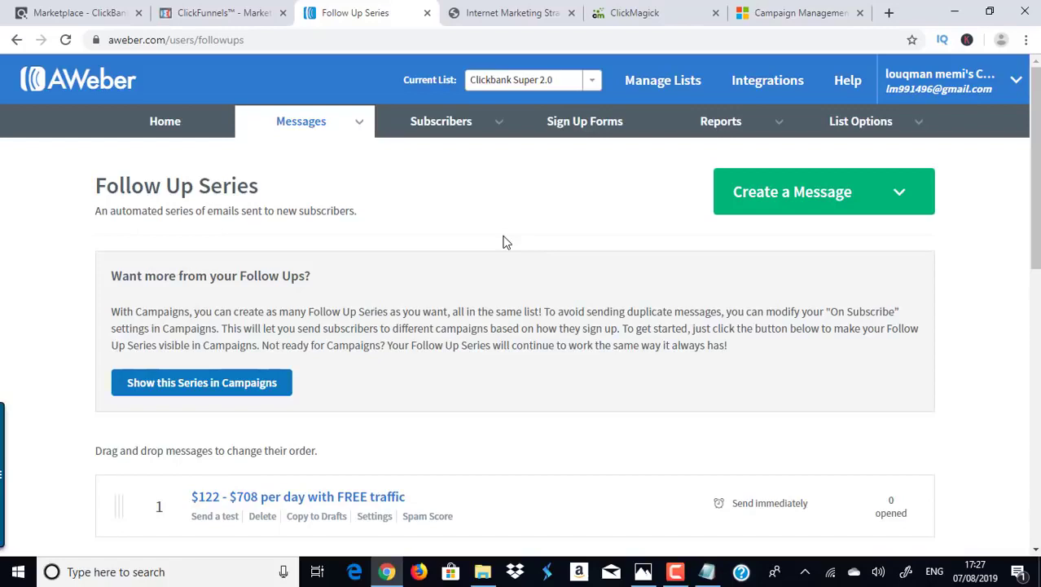
pyautogui.click(493, 9)
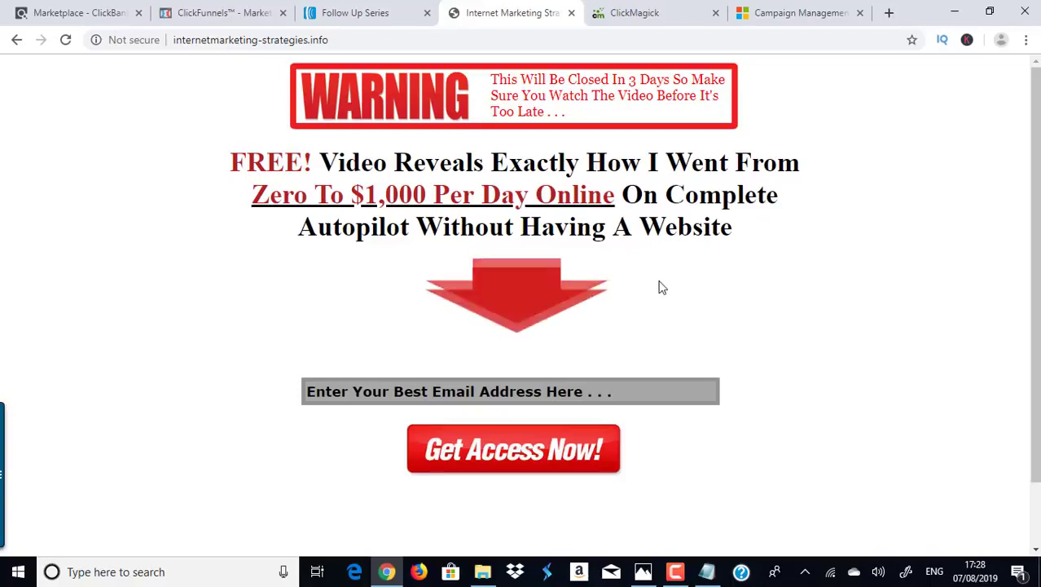
pyautogui.click(213, 10)
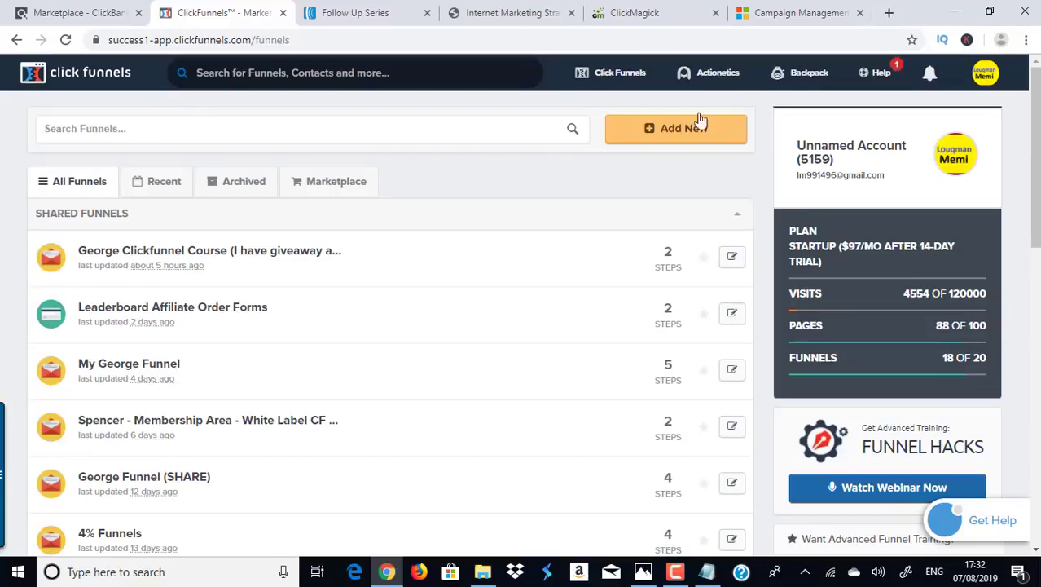
# Review the account's connected API integrations, then return to the funnels dashboard.
pyautogui.click(986, 78)
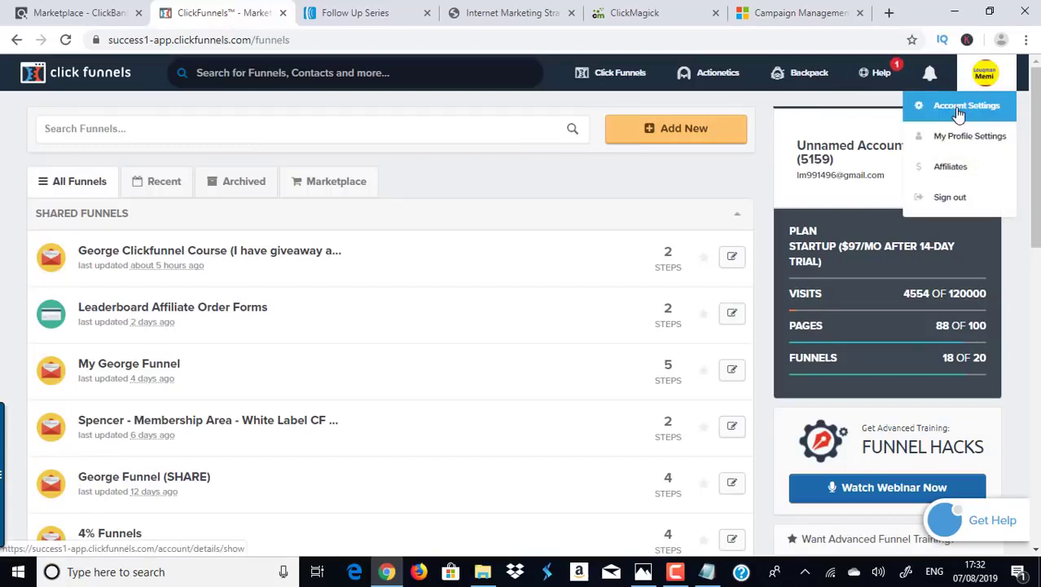
pyautogui.click(925, 104)
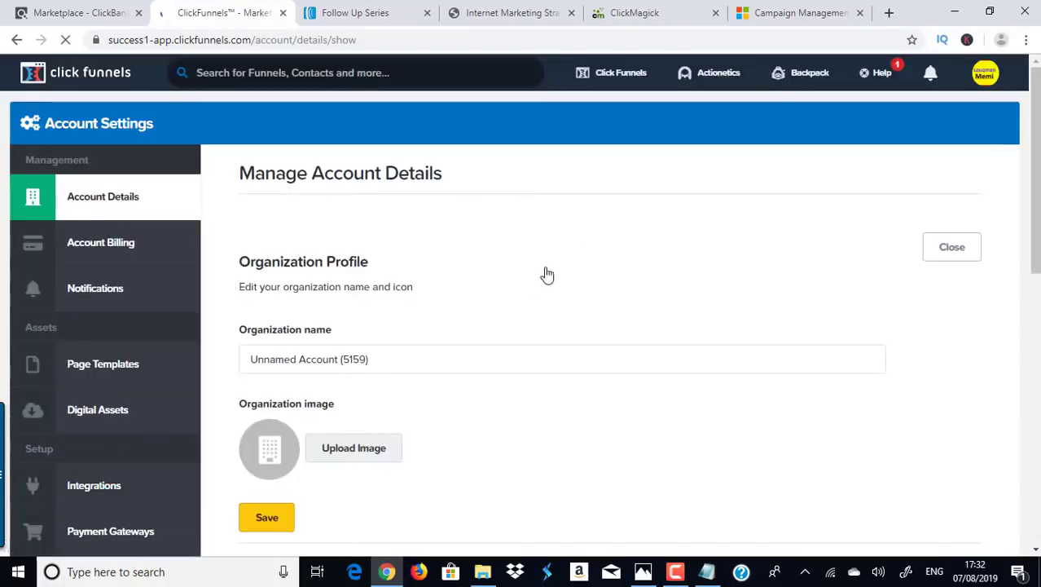
pyautogui.scroll(-2, 325, 234)
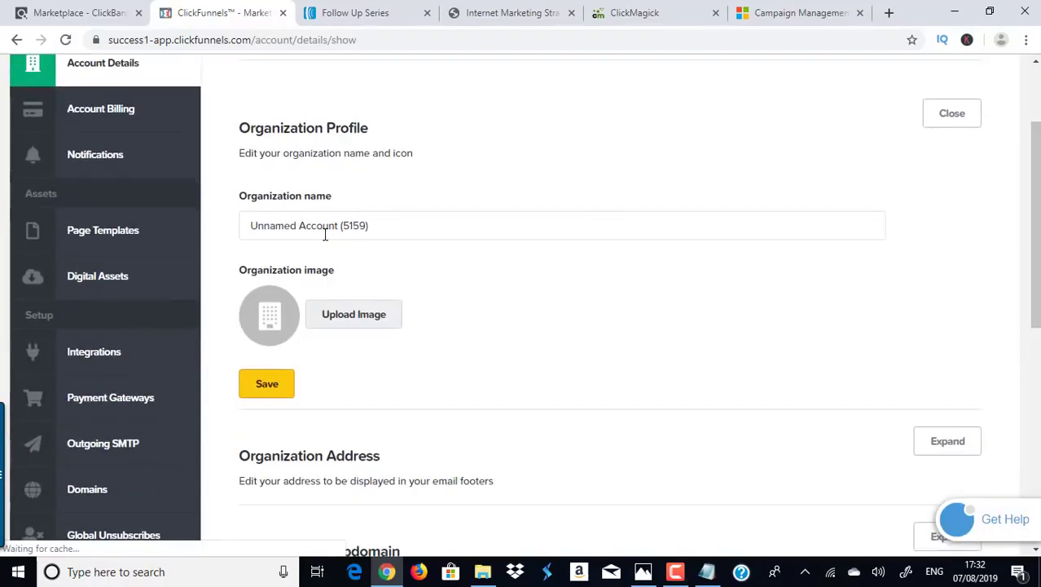
pyautogui.click(100, 369)
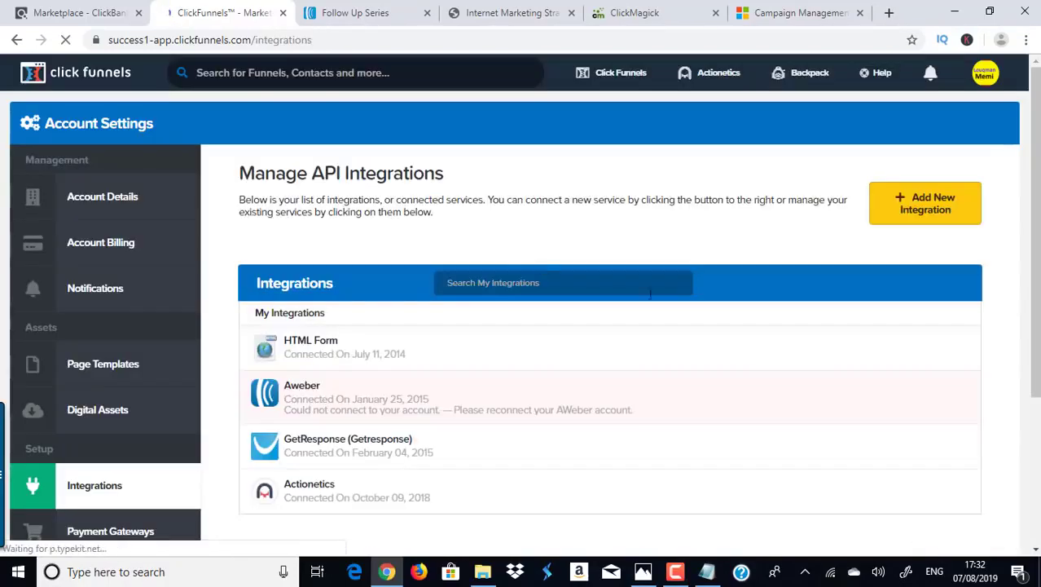
pyautogui.click(922, 208)
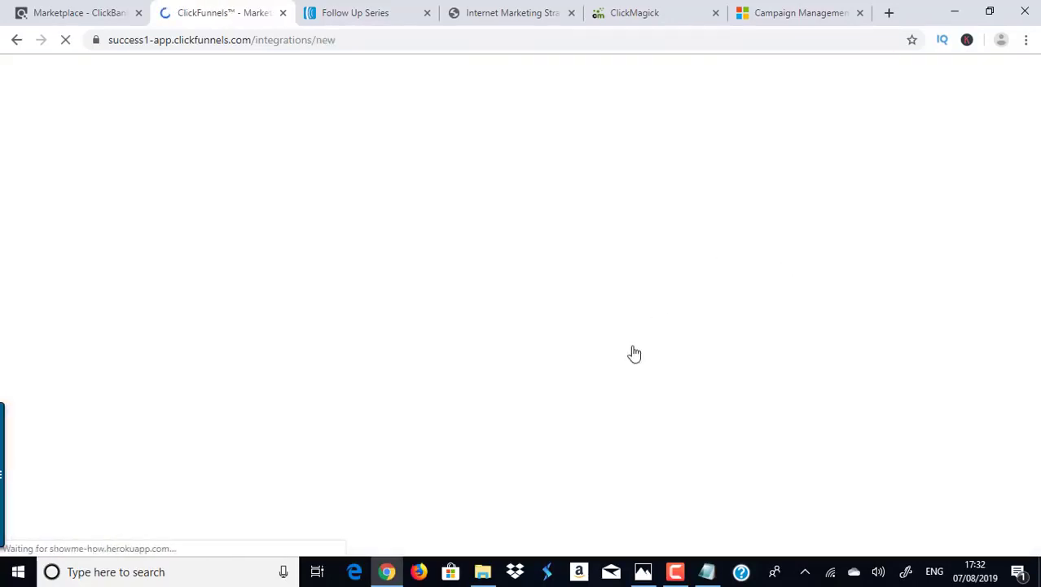
pyautogui.scroll(-1, 811, 270)
pyautogui.scroll(-1, 709, 298)
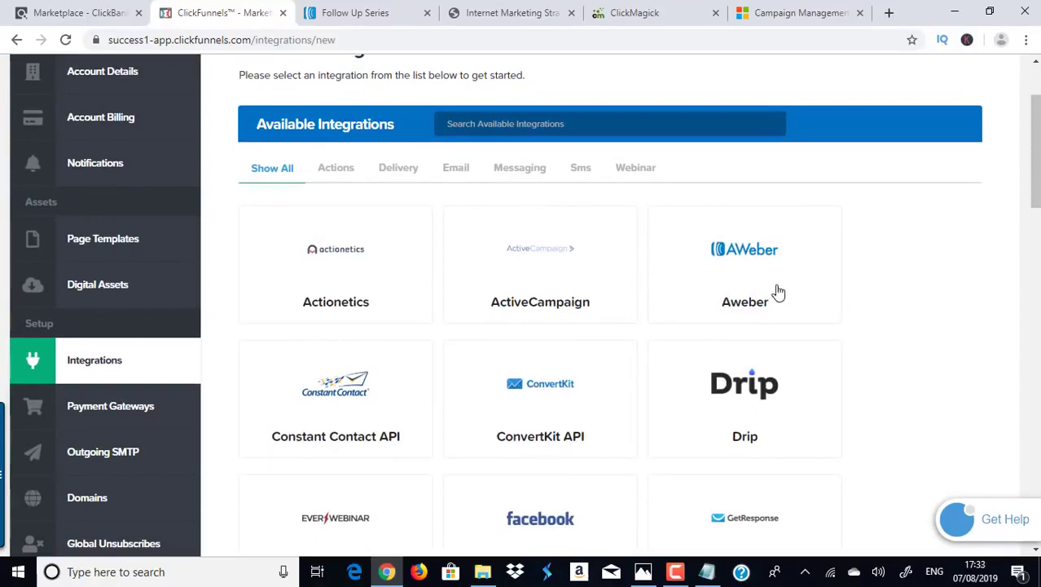
pyautogui.click(14, 40)
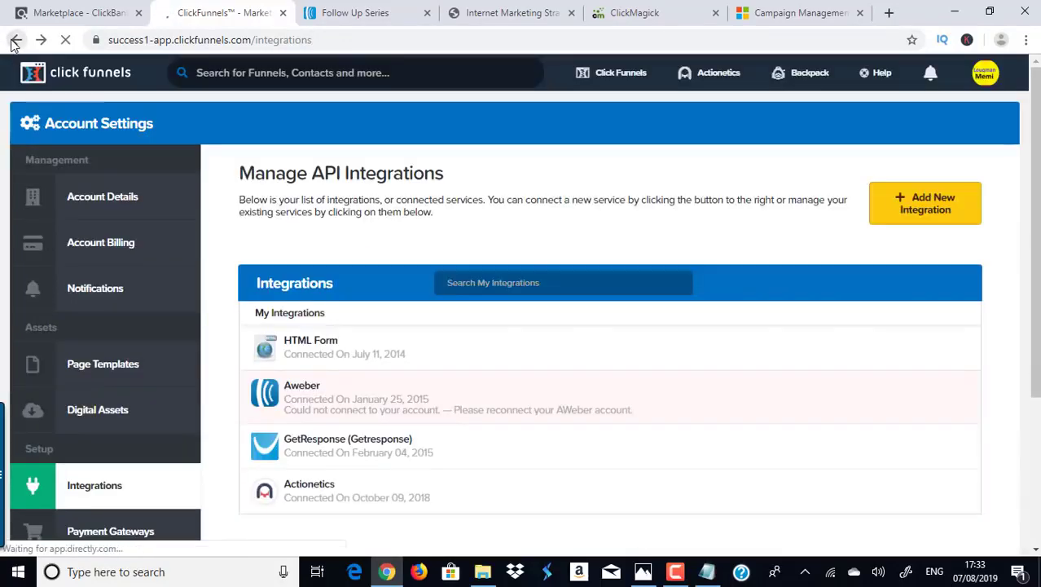
pyautogui.click(15, 40)
pyautogui.click(14, 40)
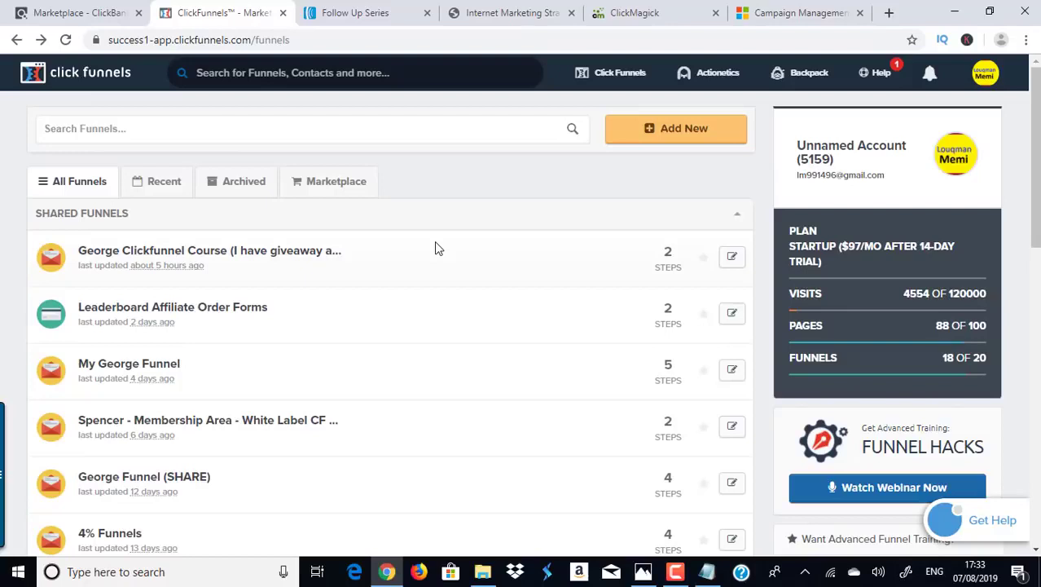
# Build a classic Collect Emails funnel named 'clickbank super 2.0'.
pyautogui.click(693, 141)
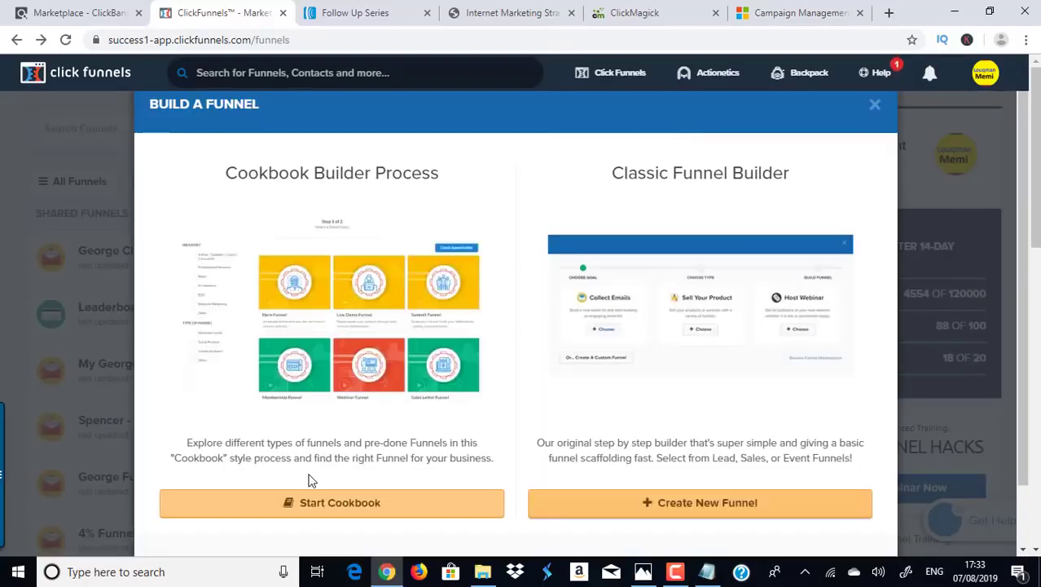
pyautogui.click(705, 509)
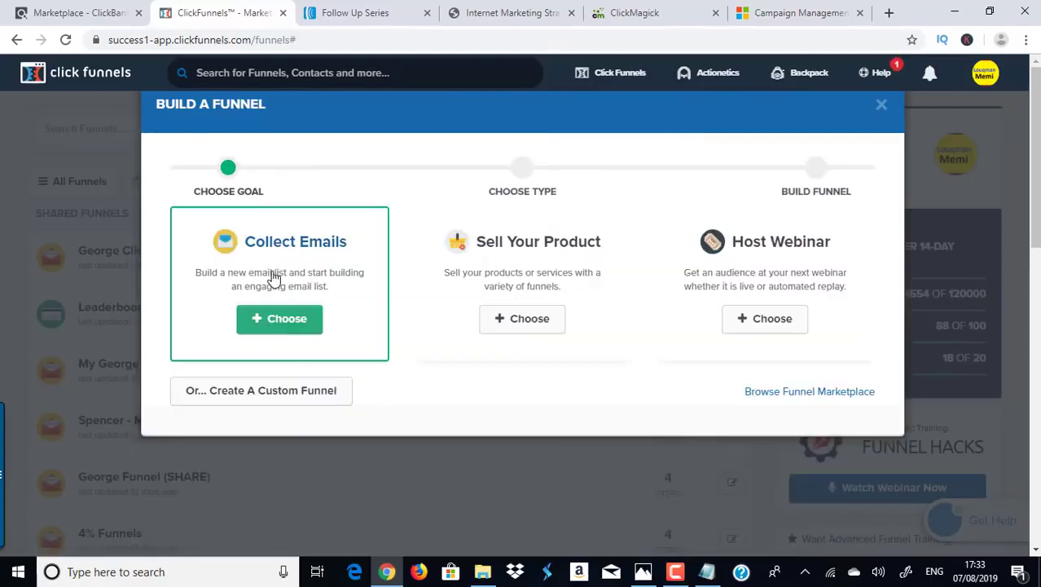
pyautogui.click(279, 319)
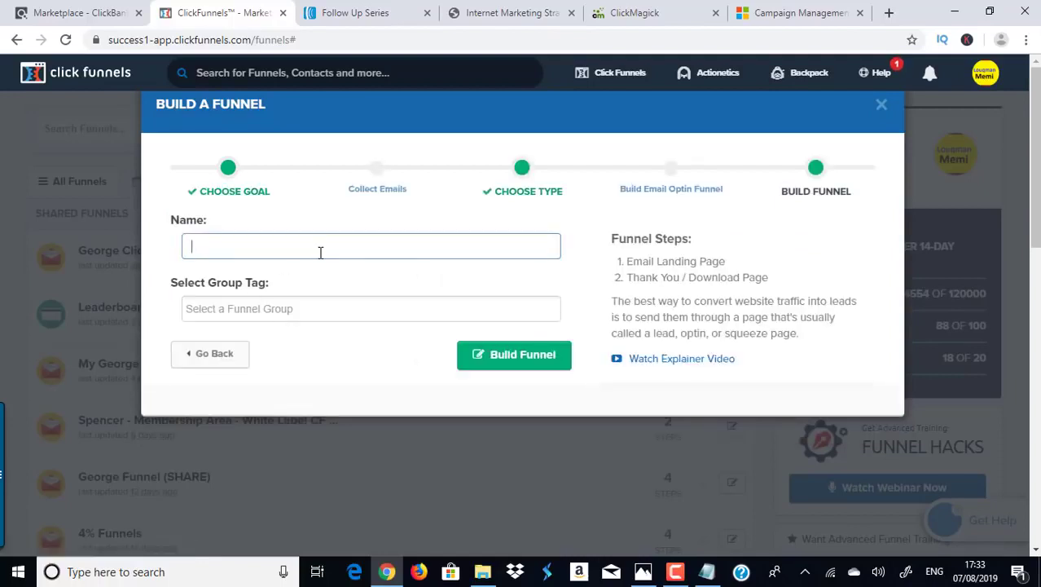
pyautogui.write('c')
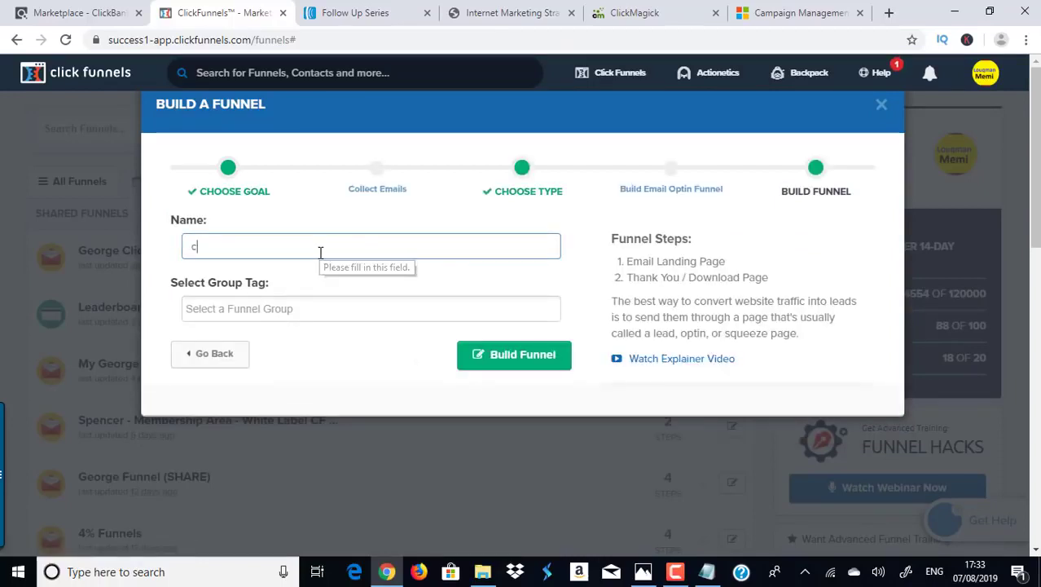
pyautogui.write('lickbank super 2')
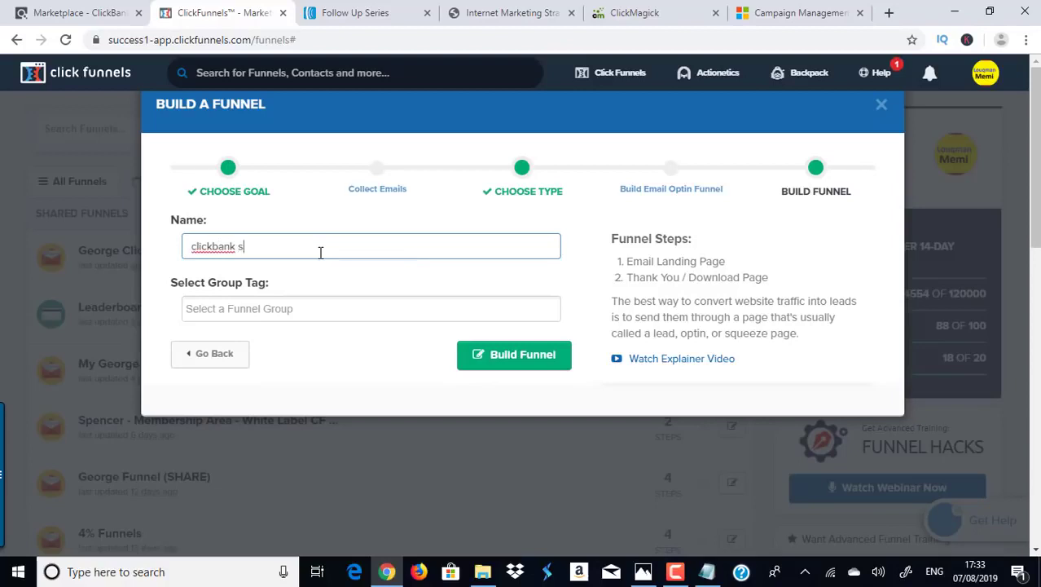
pyautogui.write('.0')
pyautogui.click(513, 367)
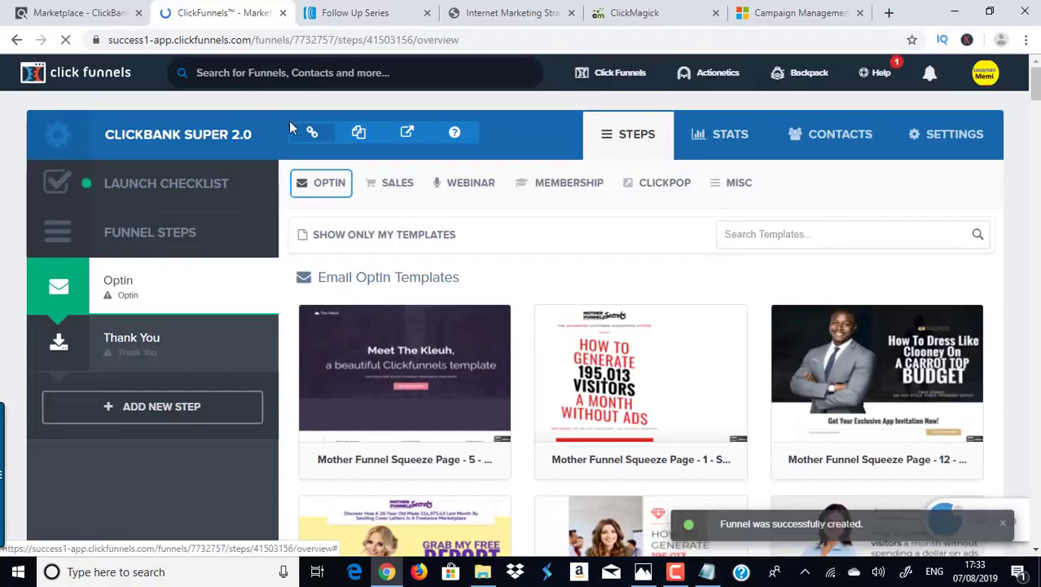
# Browse the opt-in and sales template types and scroll through the email opt-in templates.
pyautogui.click(334, 190)
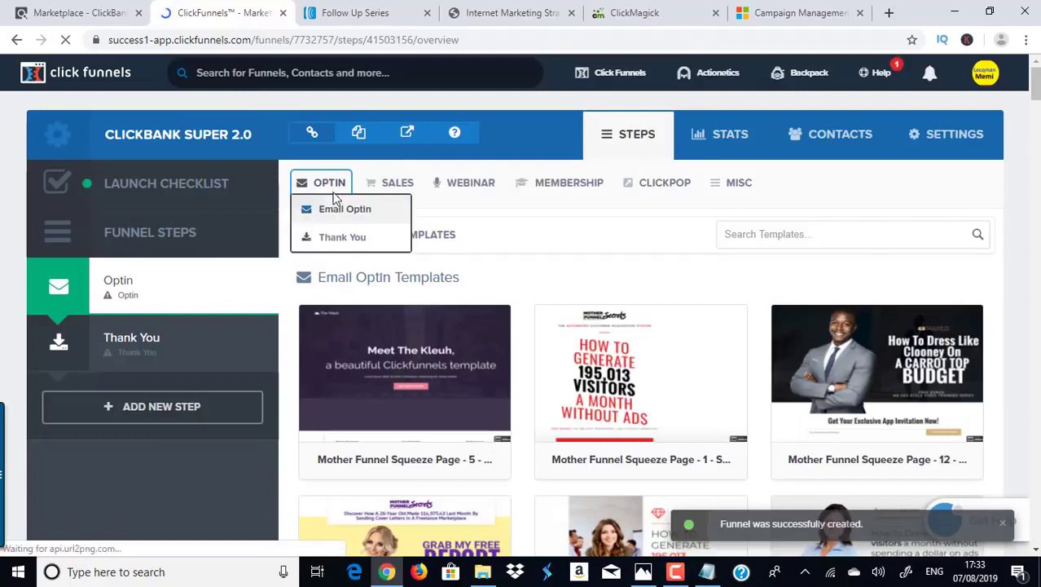
pyautogui.click(395, 184)
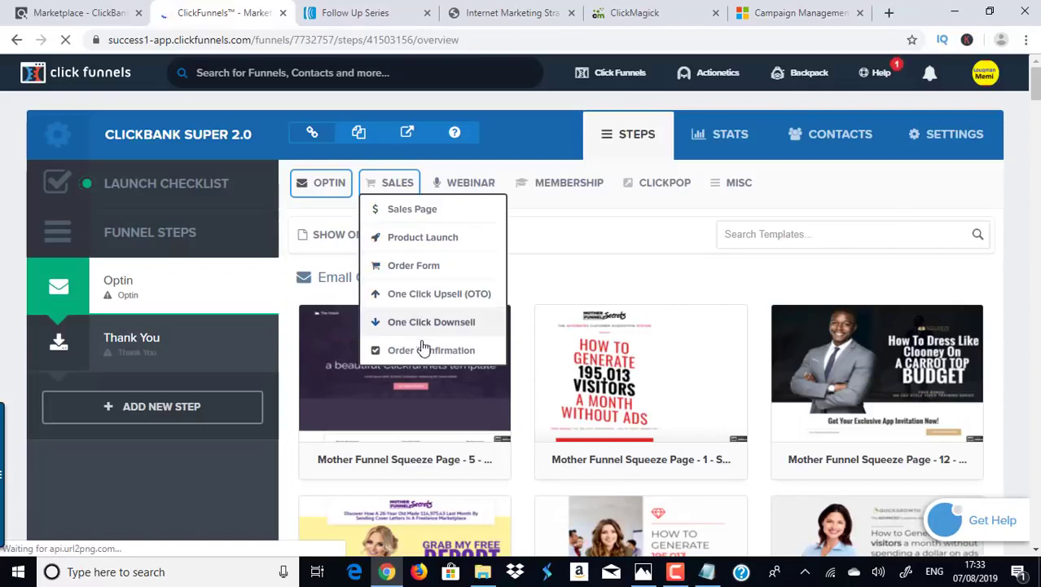
pyautogui.moveTo(489, 187)
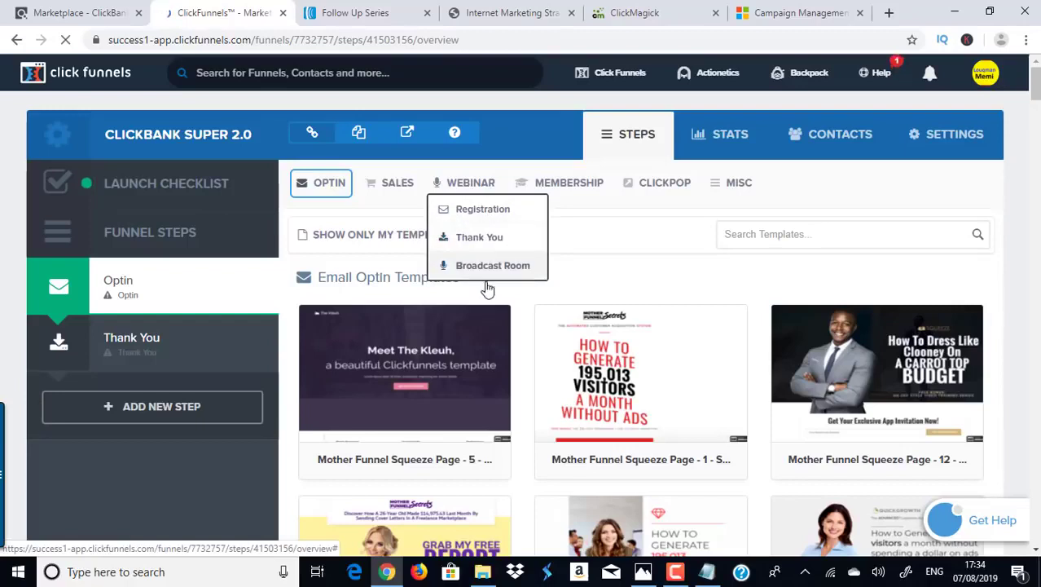
pyautogui.moveTo(575, 183)
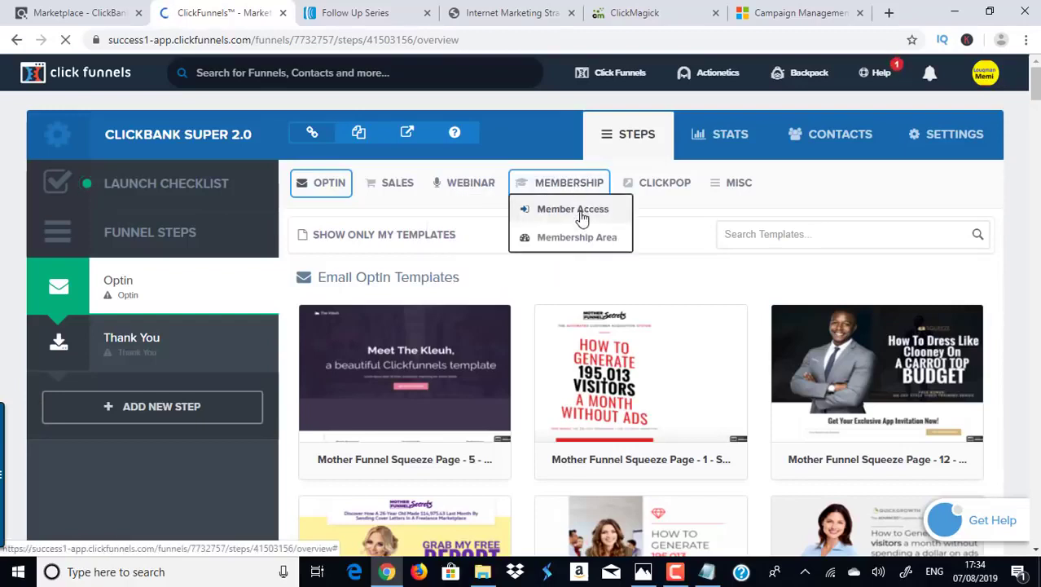
pyautogui.moveTo(330, 182)
pyautogui.click(337, 213)
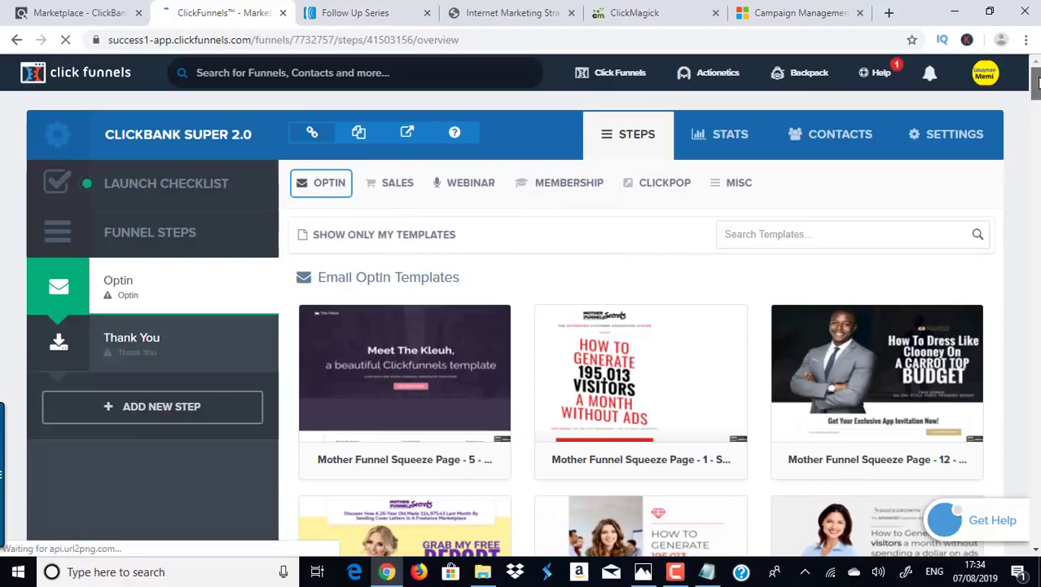
pyautogui.scroll(-7, 1037, 79)
pyautogui.scroll(-6, 640, 307)
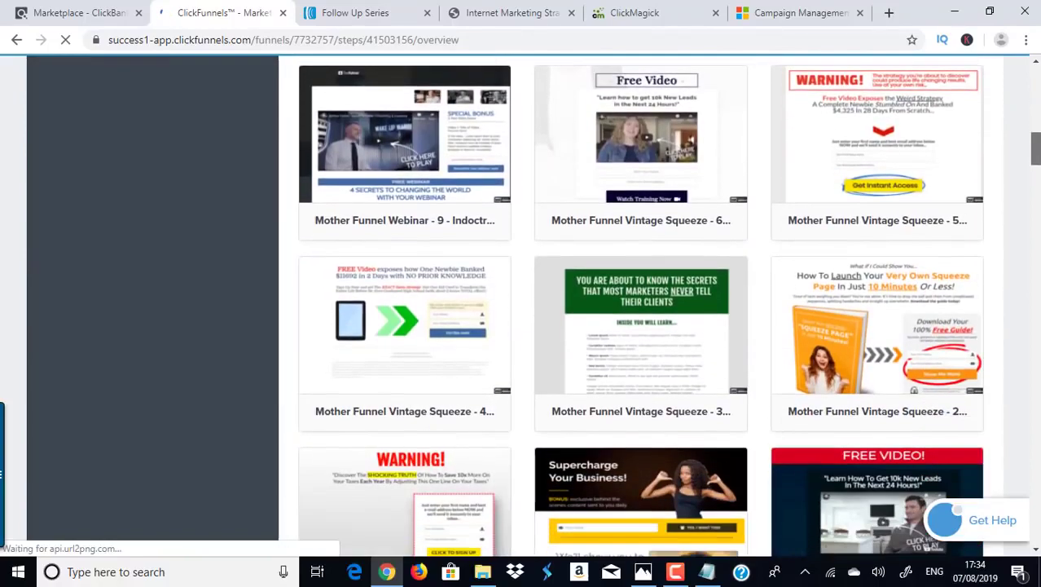
pyautogui.scroll(-7, 641, 306)
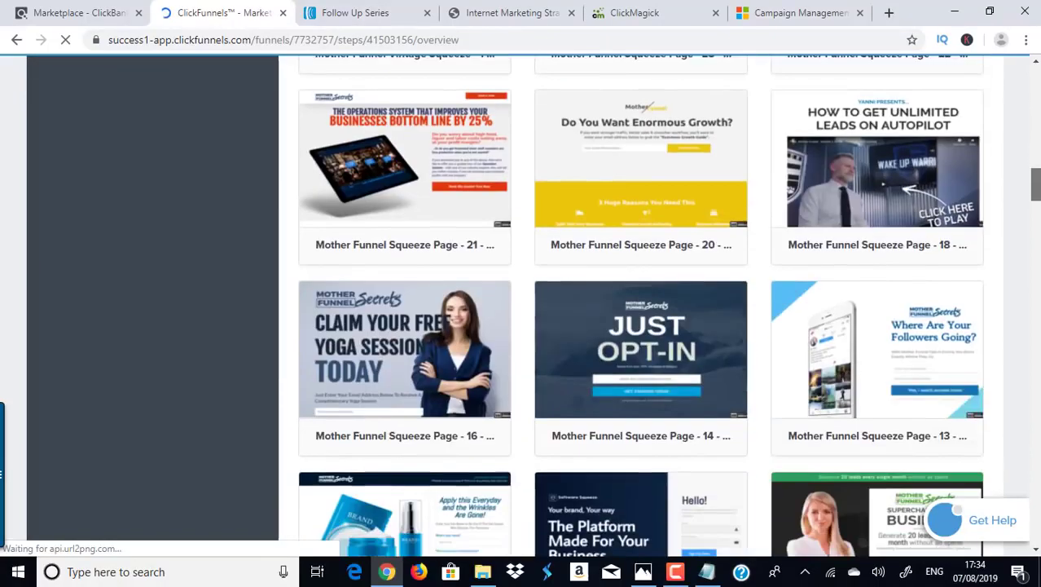
pyautogui.scroll(-6, 640, 306)
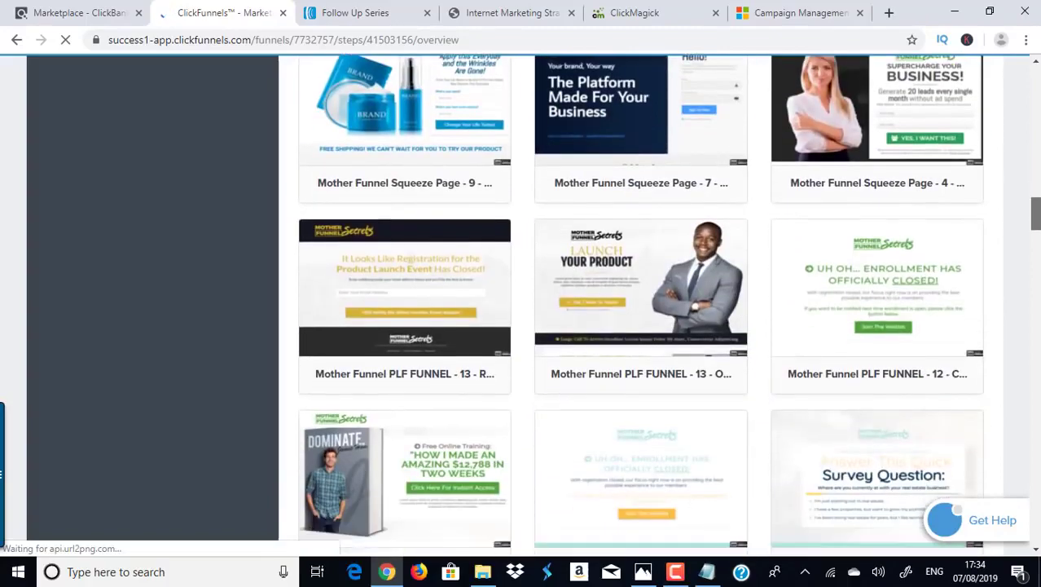
pyautogui.scroll(-8, 640, 306)
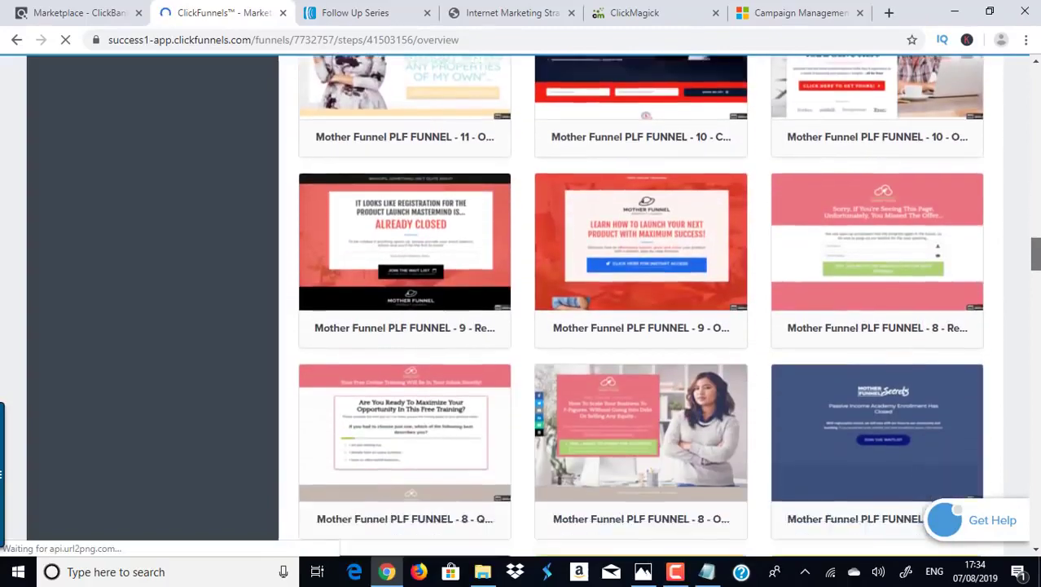
pyautogui.scroll(-5, 640, 306)
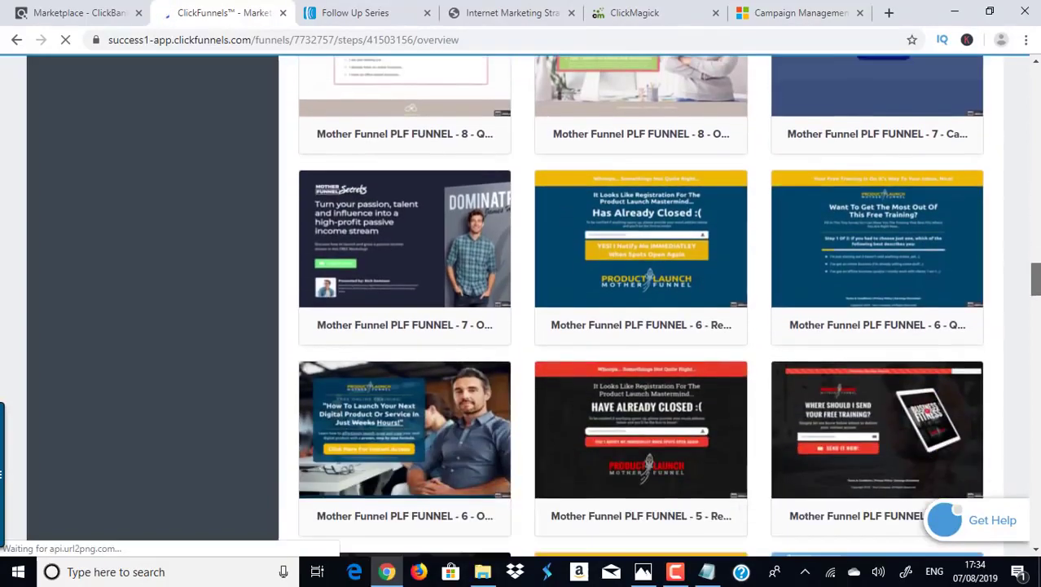
pyautogui.scroll(-1, 641, 306)
# Preview the Big Blur Optin template and select it for the Optin step.
pyautogui.moveTo(1036, 277); pyautogui.dragTo(1038, 347)
pyautogui.moveTo(326, 373)
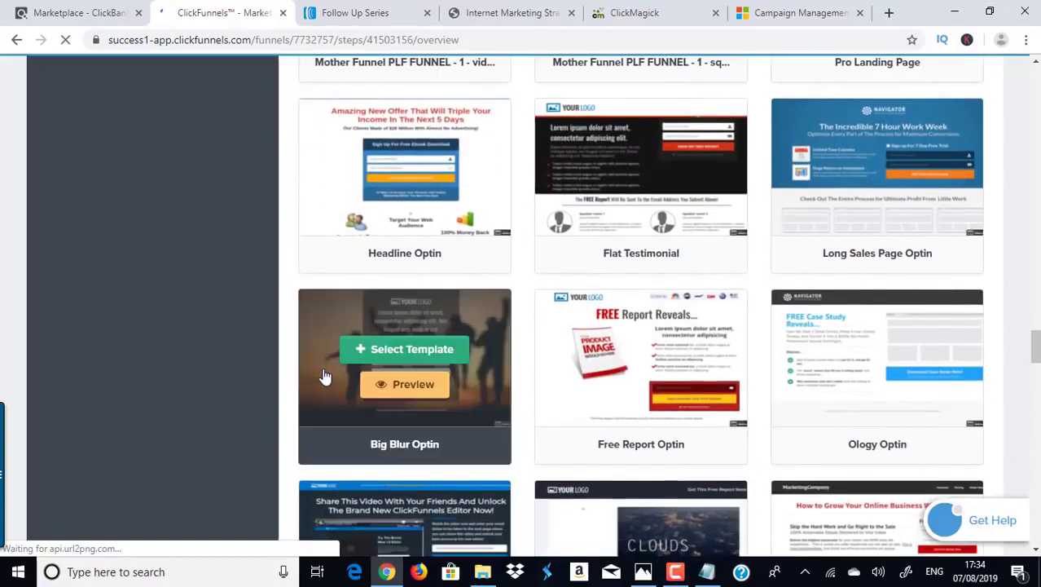
pyautogui.click(414, 385)
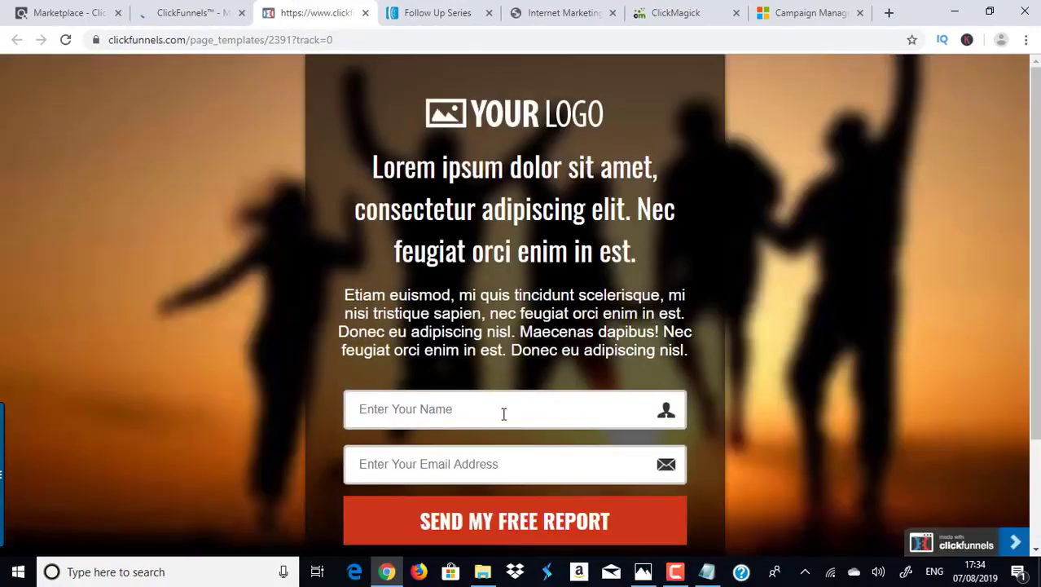
pyautogui.click(365, 13)
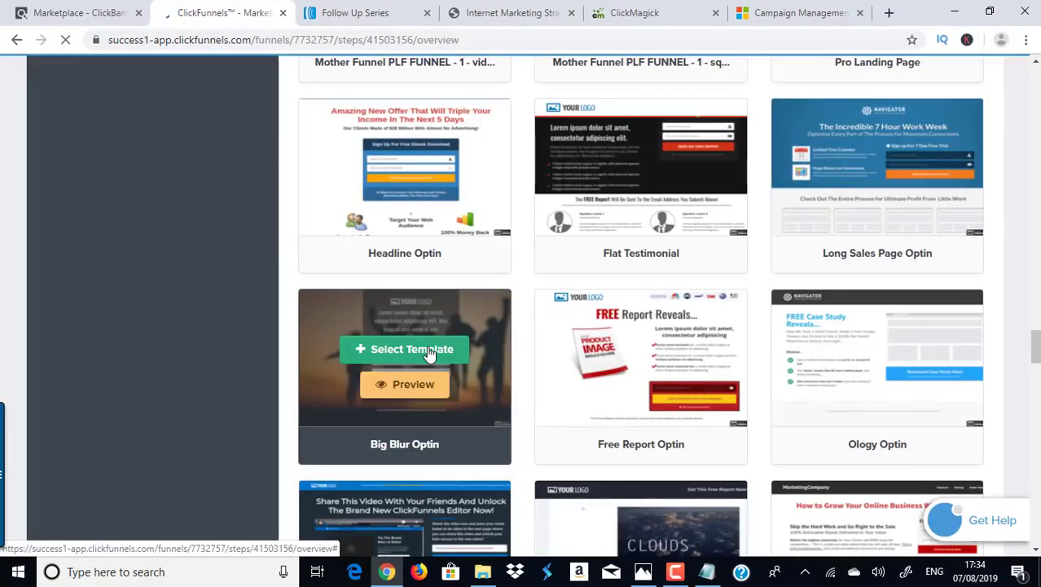
pyautogui.click(429, 350)
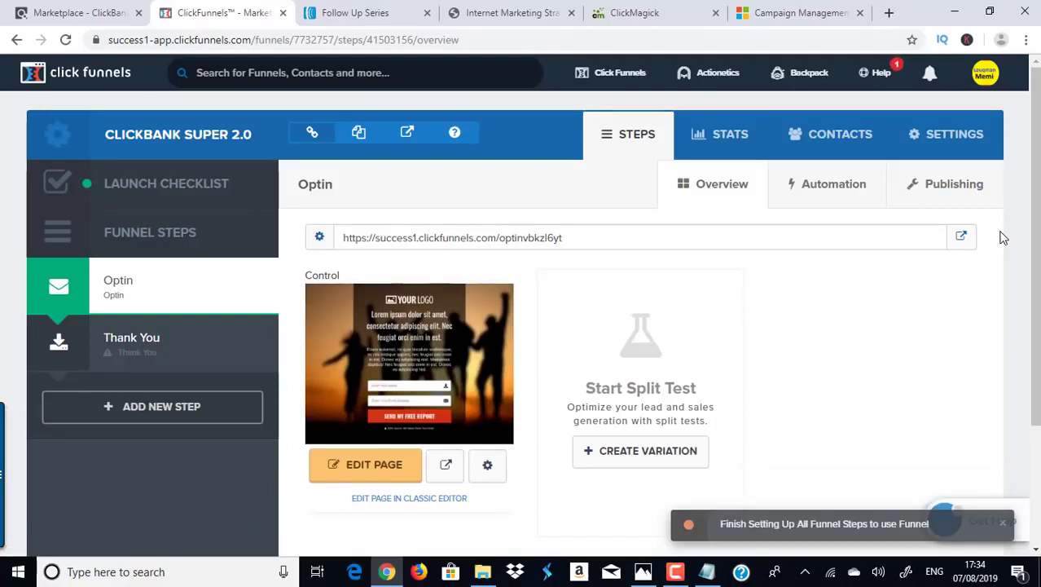
# Open the opt-in page in the editor and delete the logo element.
pyautogui.click(369, 475)
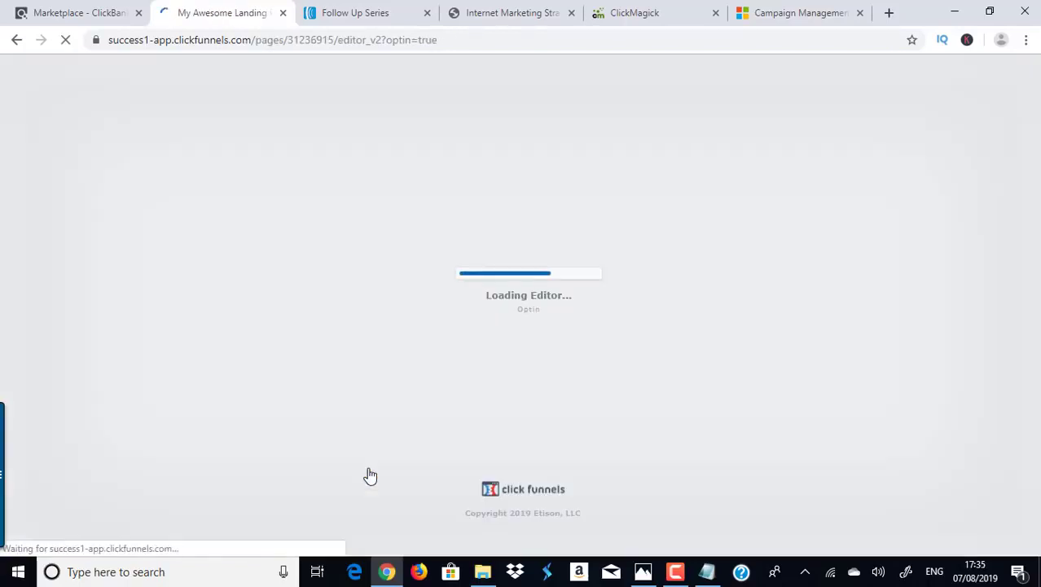
pyautogui.click(78, 12)
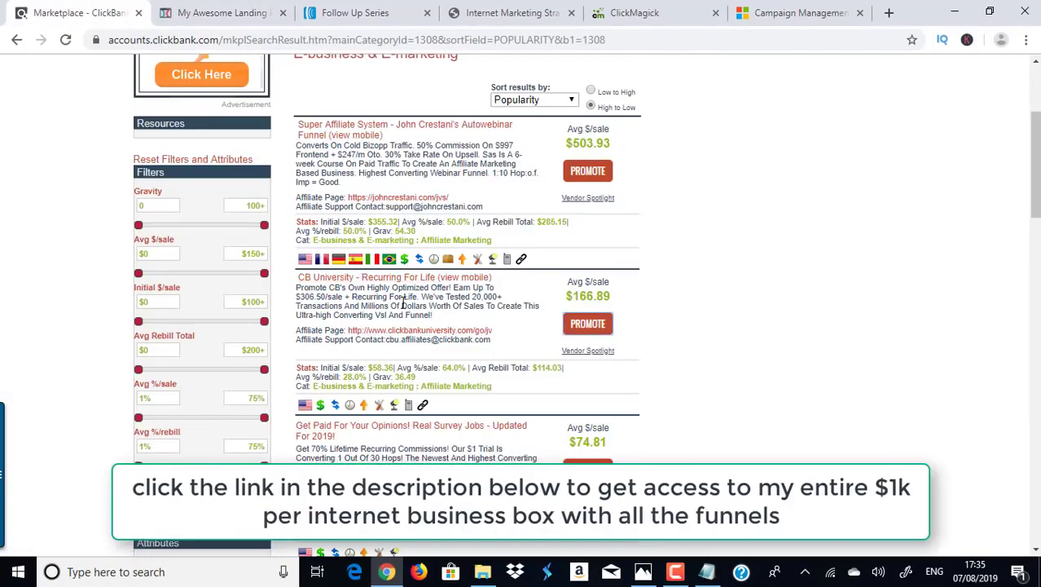
pyautogui.click(220, 13)
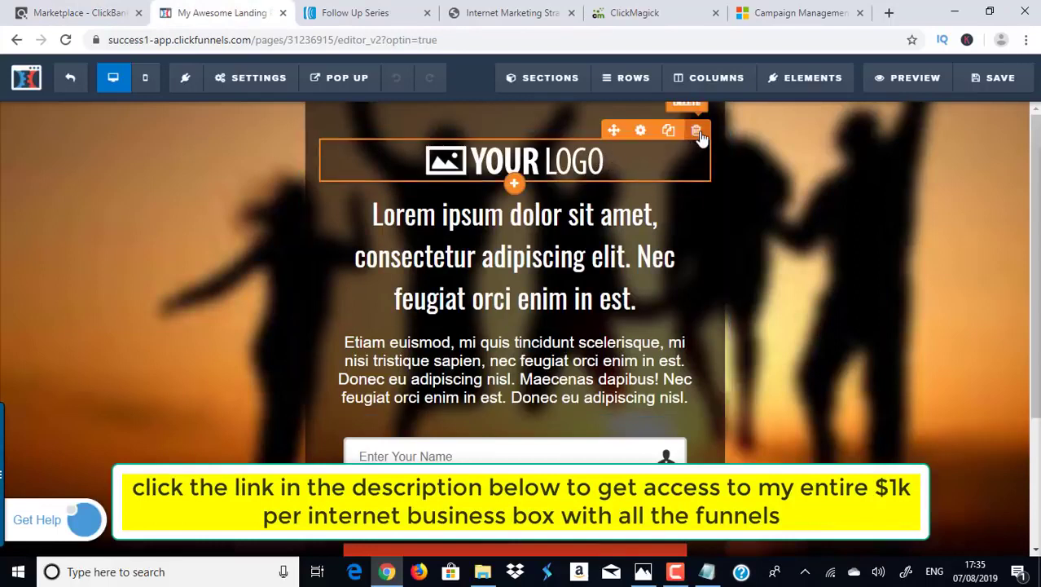
pyautogui.click(698, 132)
pyautogui.click(610, 121)
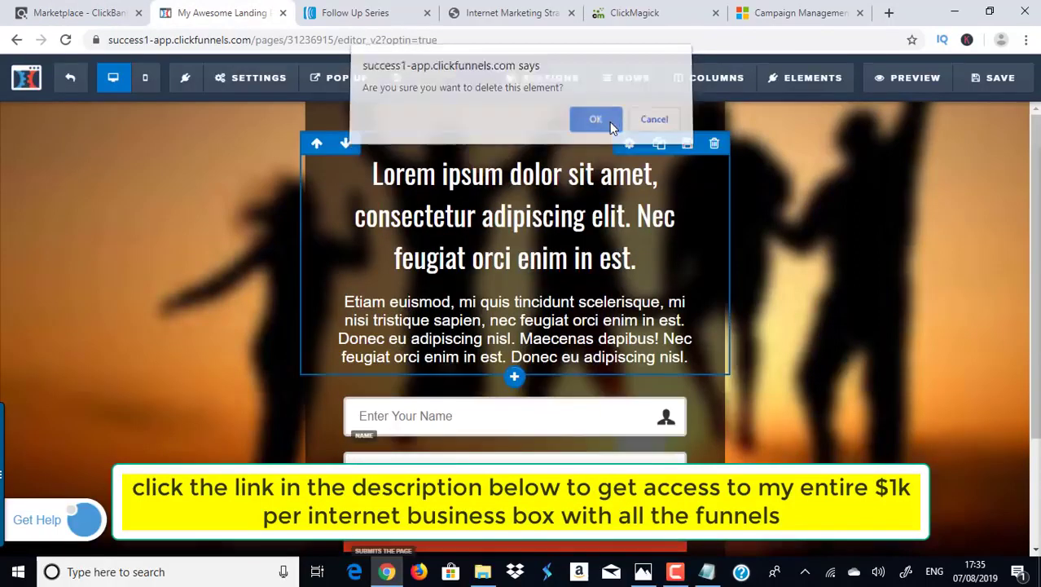
# Replace the headline with "Access to the exact system that's currently making $270 per day online on autopilot" in quotes.
pyautogui.click(571, 232)
pyautogui.moveTo(654, 261); pyautogui.dragTo(384, 173)
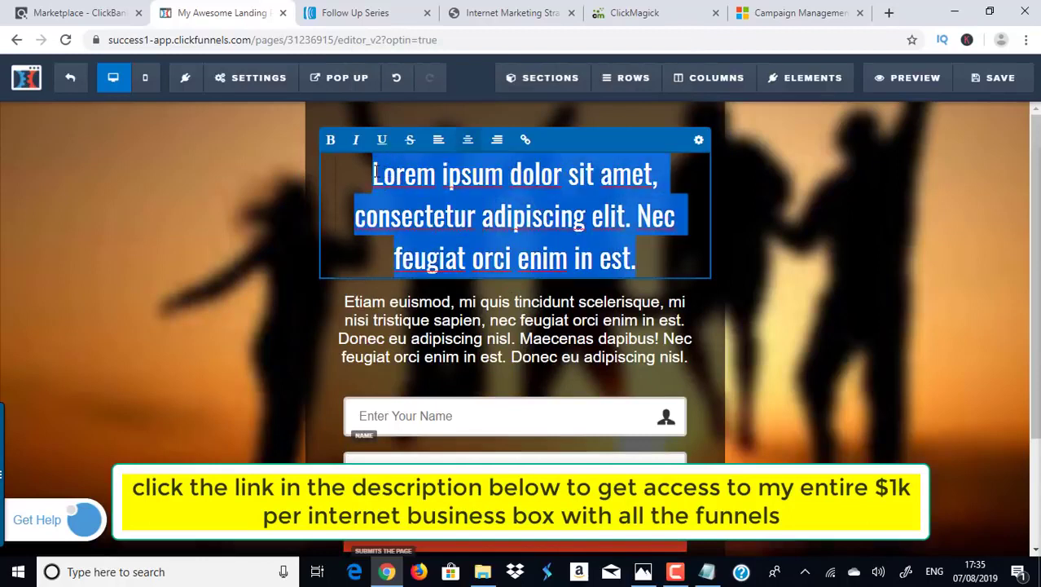
pyautogui.write('Ac')
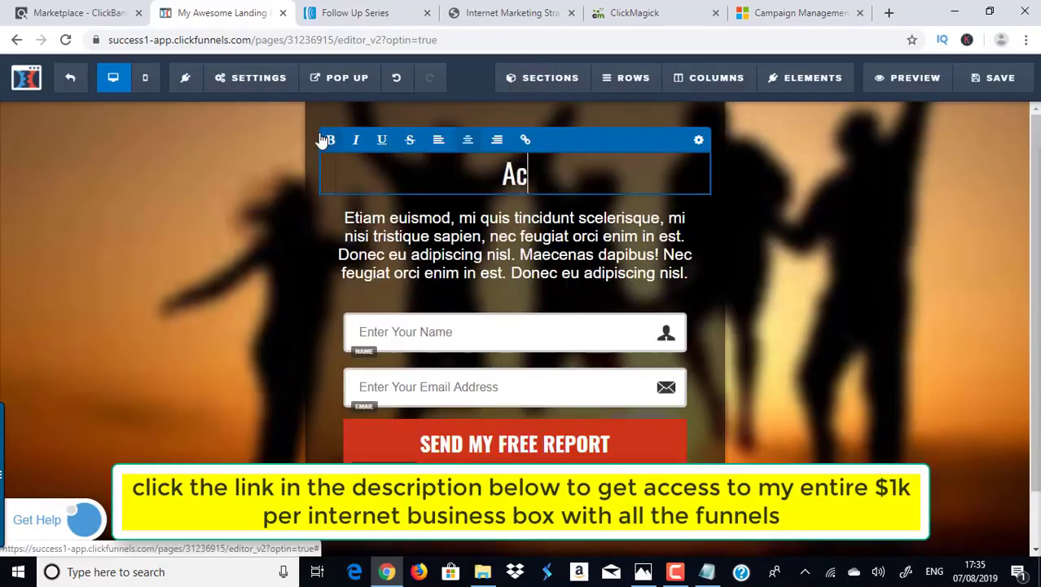
pyautogui.write('cess to the e')
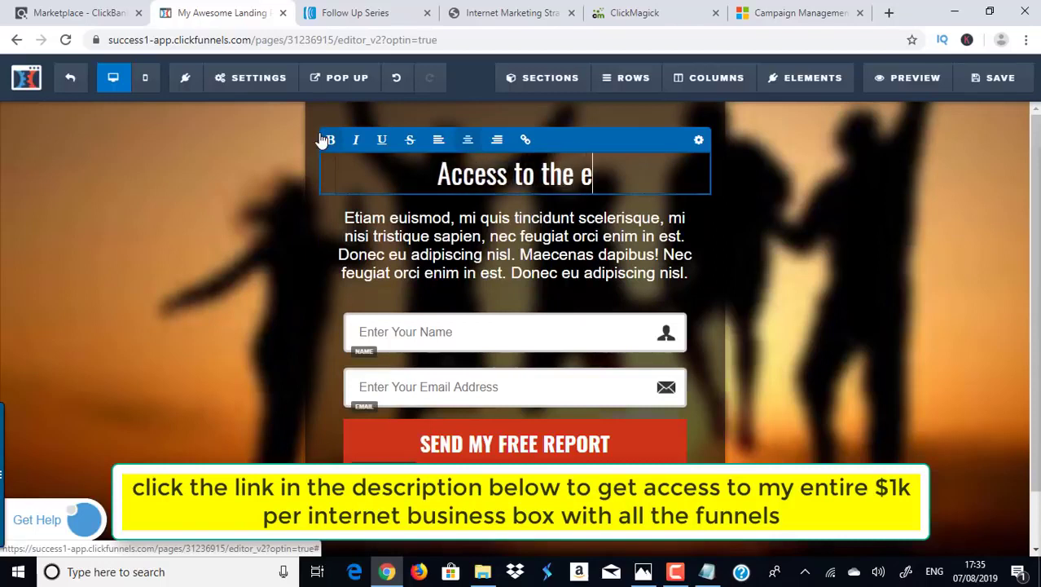
pyautogui.write('xact system')
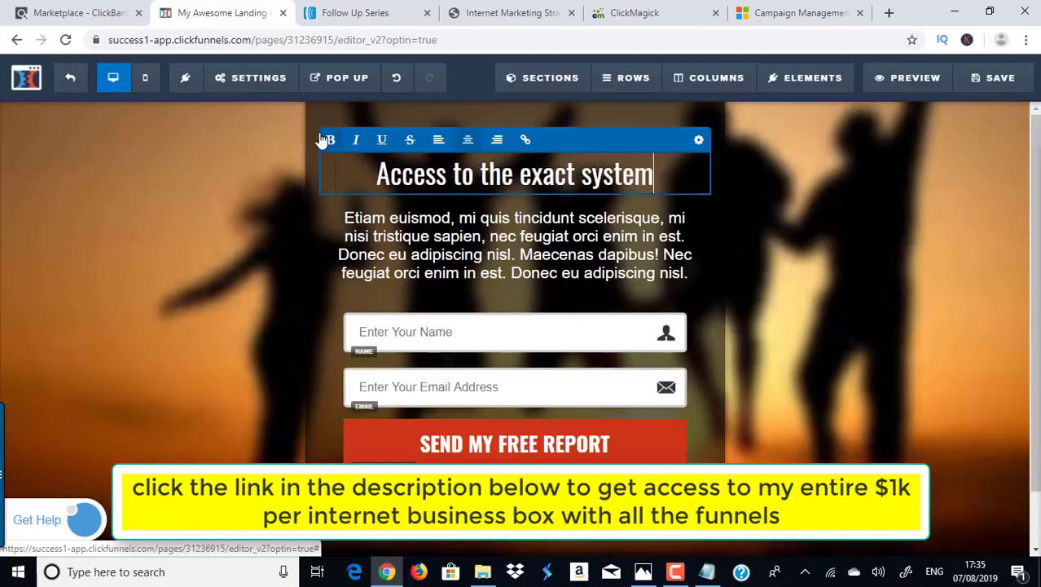
pyautogui.write(" that's cu")
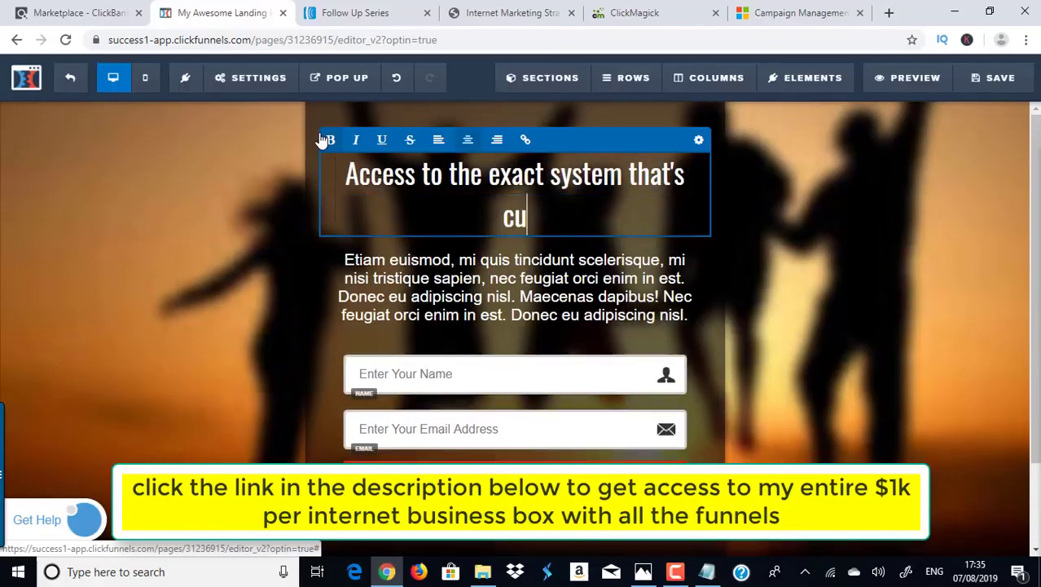
pyautogui.write('rrently maki')
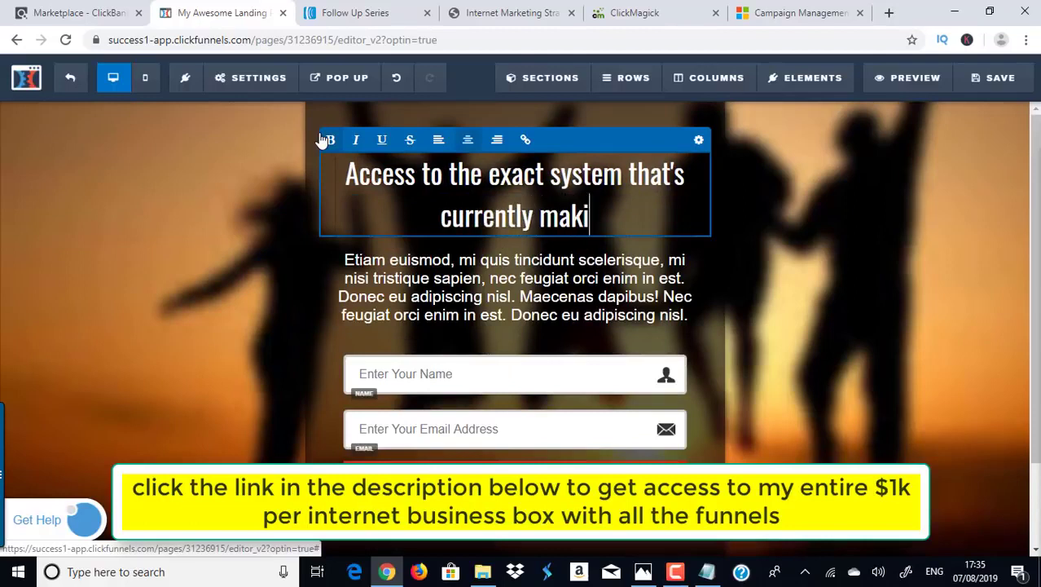
pyautogui.write('ng $270 per day on')
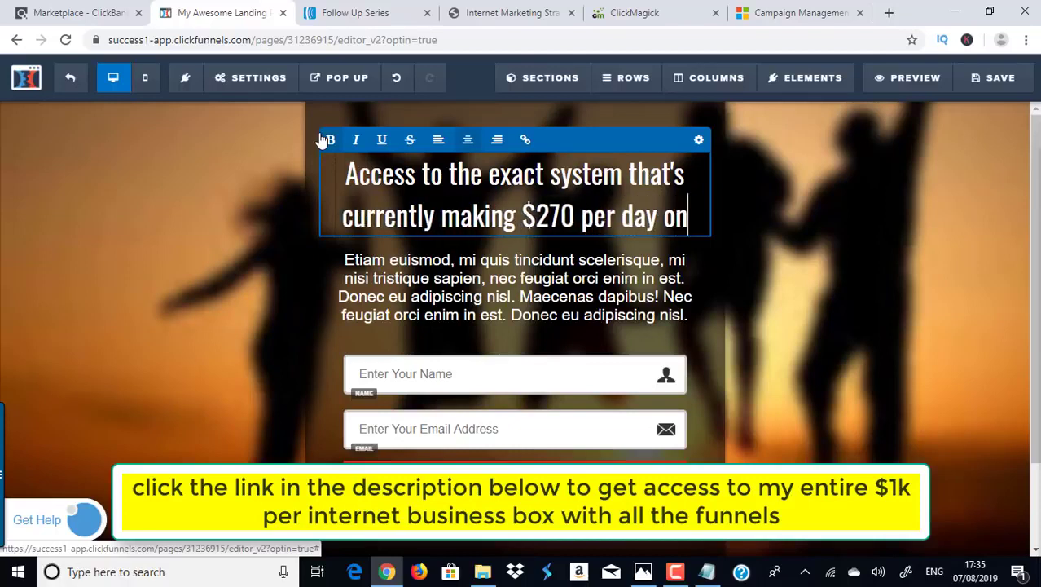
pyautogui.write('line on autopilot')
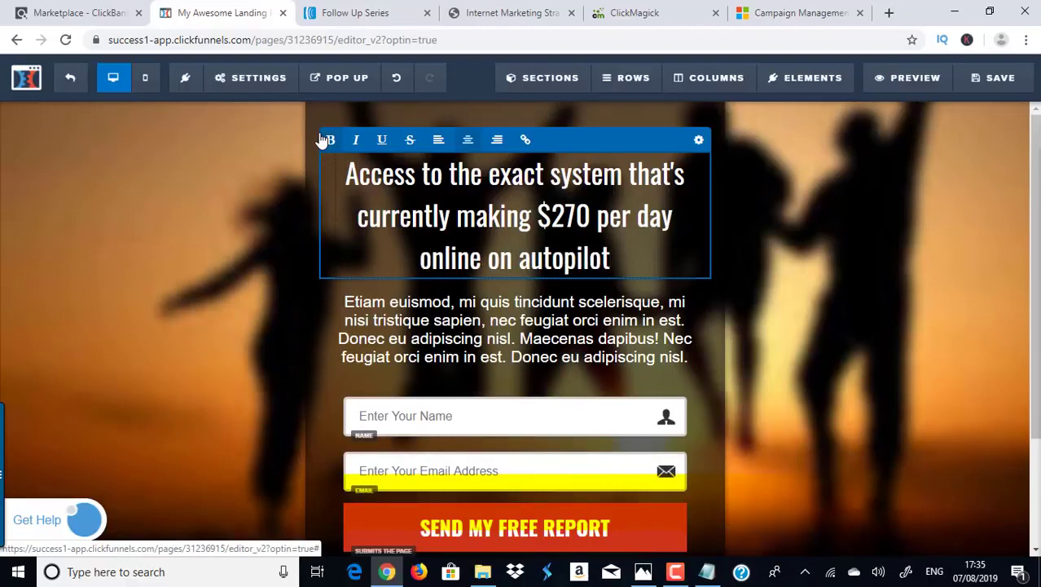
pyautogui.write('!')
pyautogui.press('BackSpace')
pyautogui.write('"')
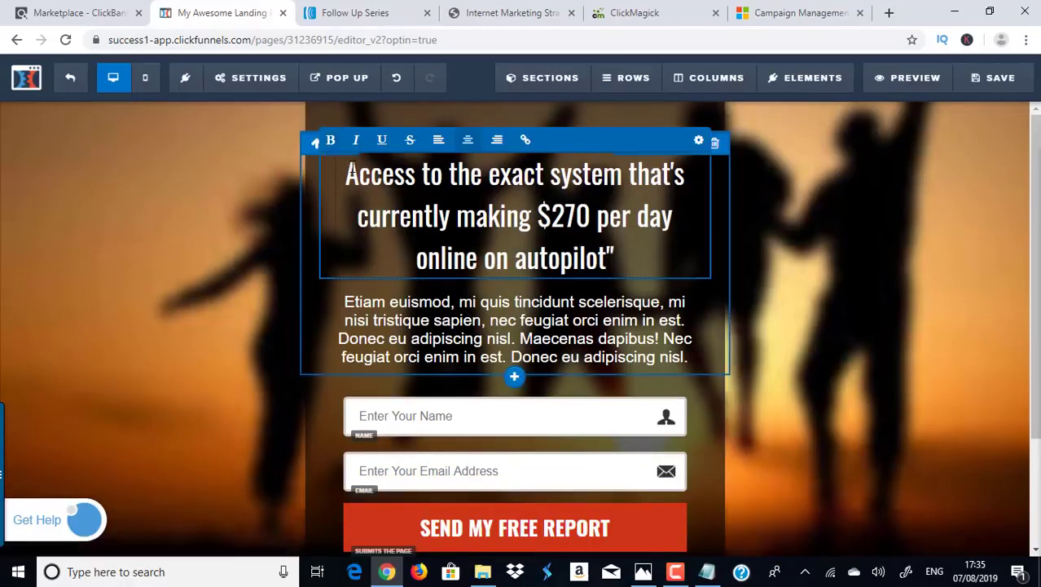
pyautogui.click(346, 174)
pyautogui.write('"')
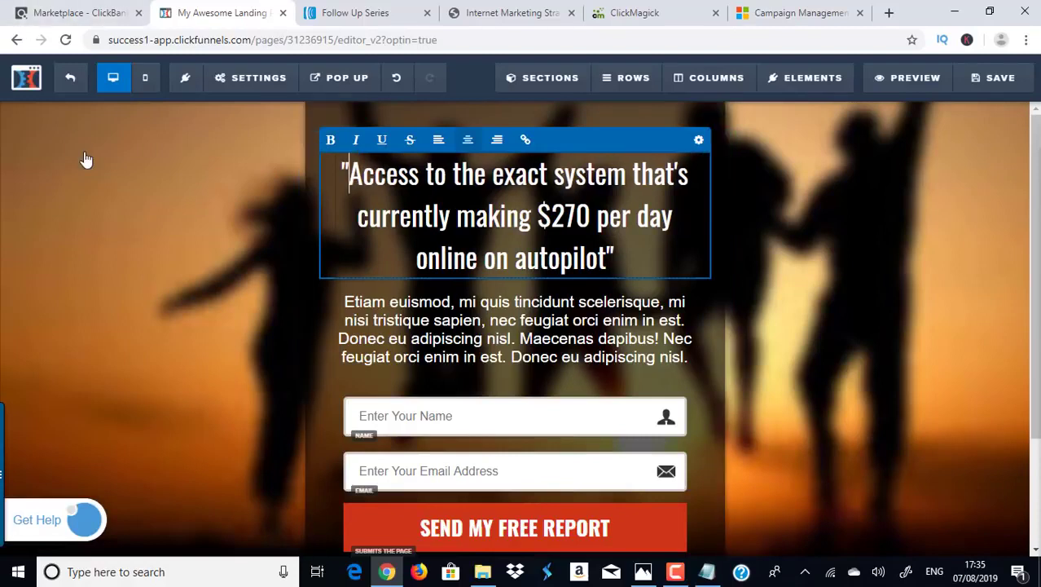
# Replace the paragraph with '20,000 PEOPLE CAN'T BE WRONG - REAL PEOPLE WITH REAL RESULTS'.
pyautogui.click(689, 356)
pyautogui.tripleClick(521, 320)
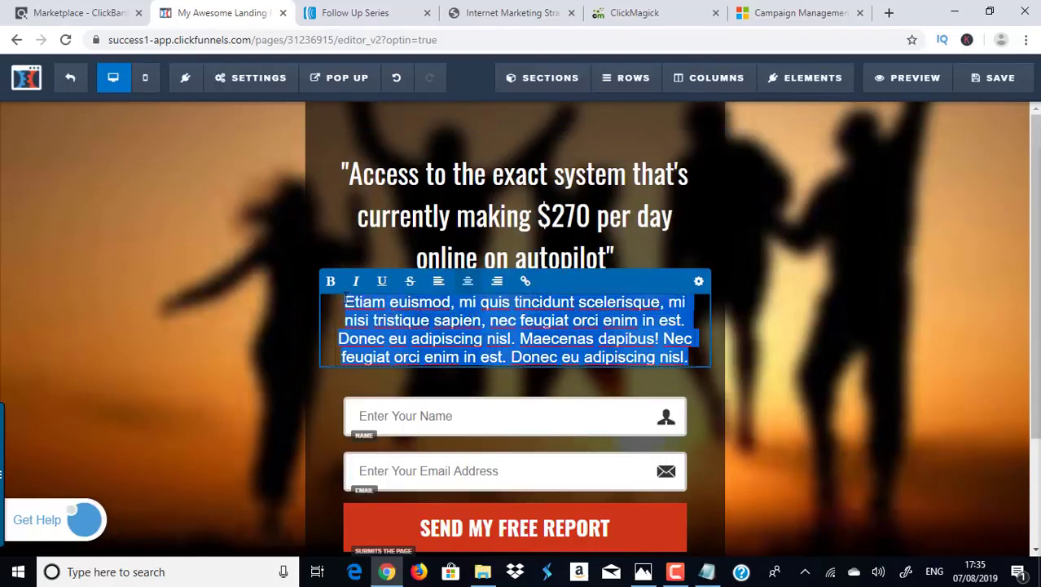
pyautogui.write('20,000')
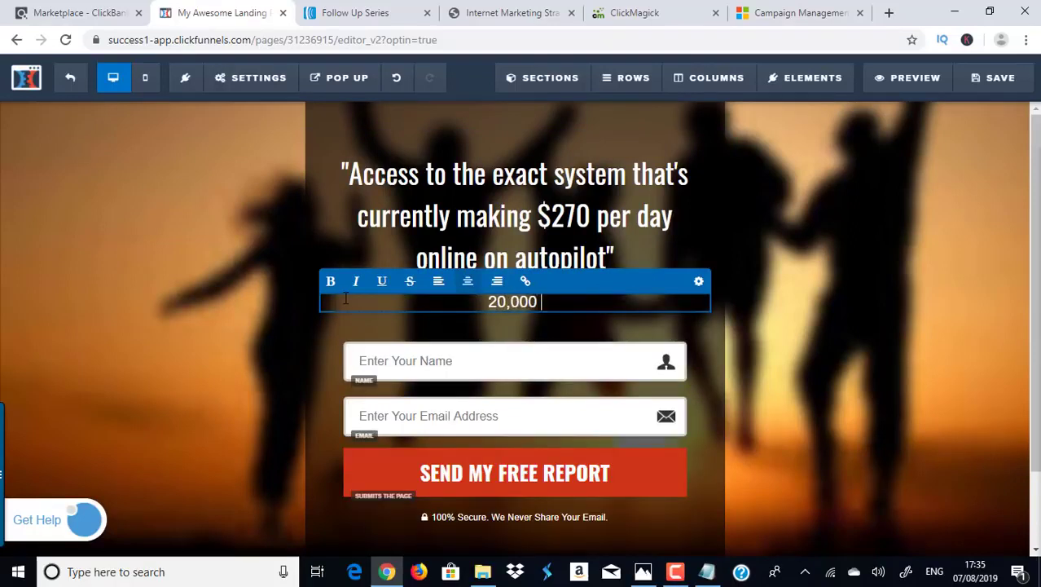
pyautogui.write(' PEOPLE CAN')
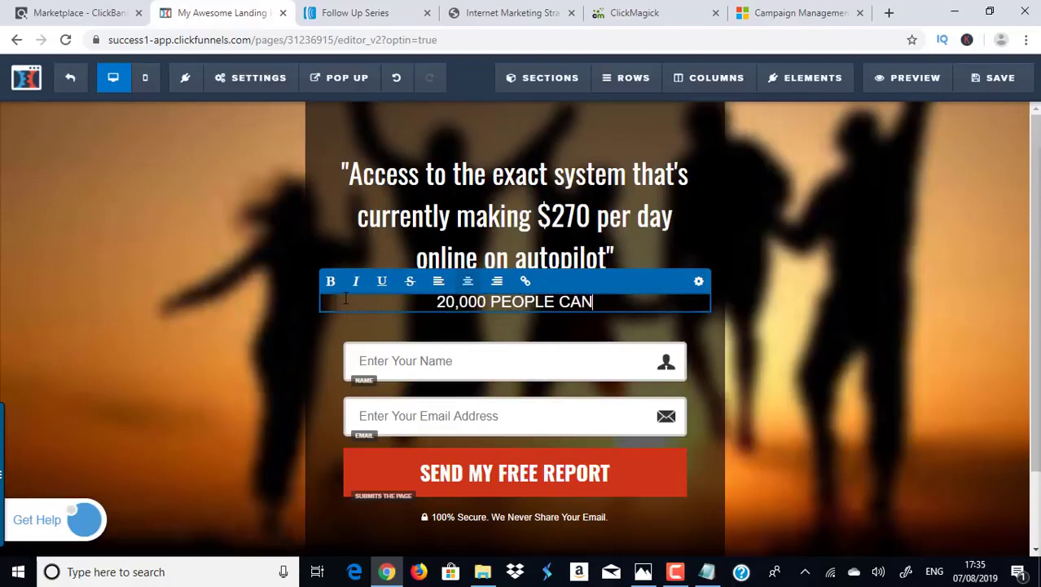
pyautogui.write("'T BE WRONG ")
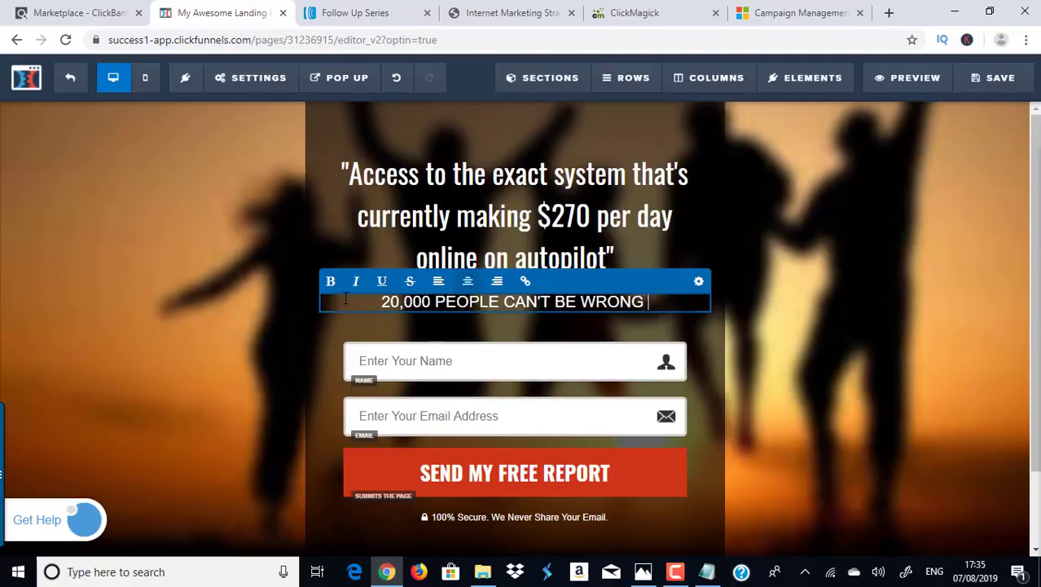
pyautogui.write('- REAL PEOP')
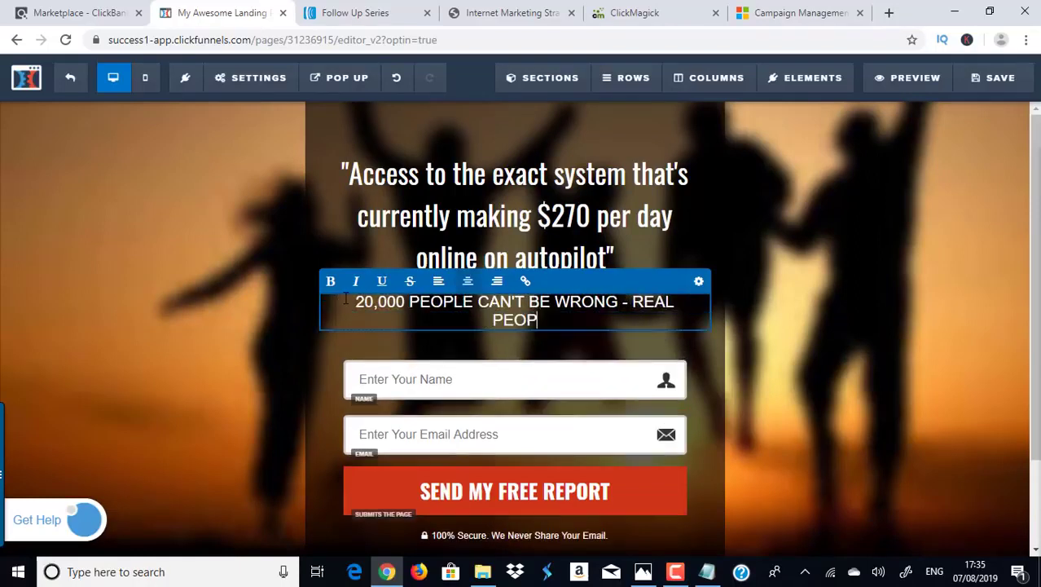
pyautogui.write('LE WITH REAL ')
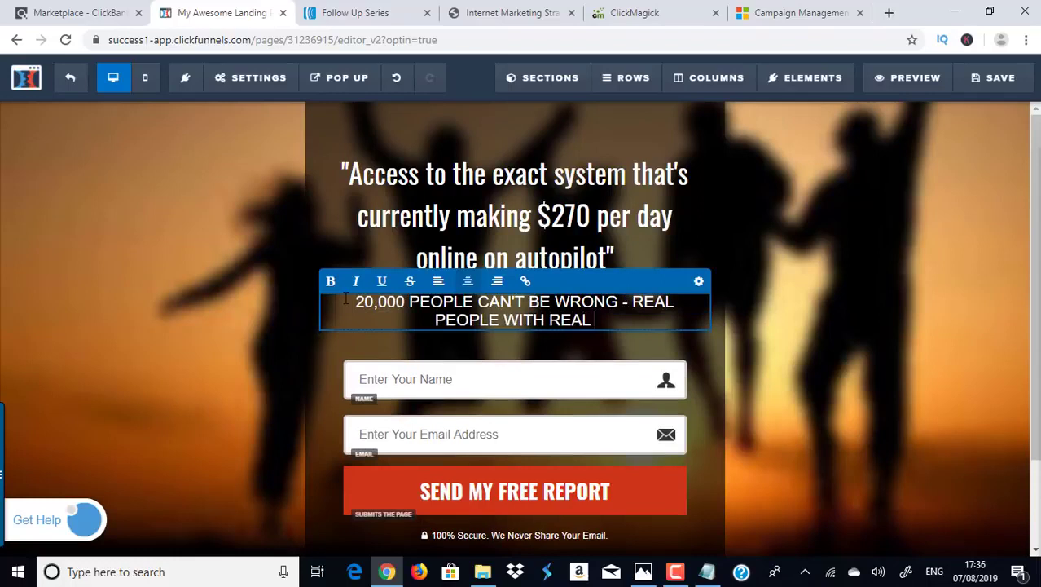
pyautogui.write('RESULTS')
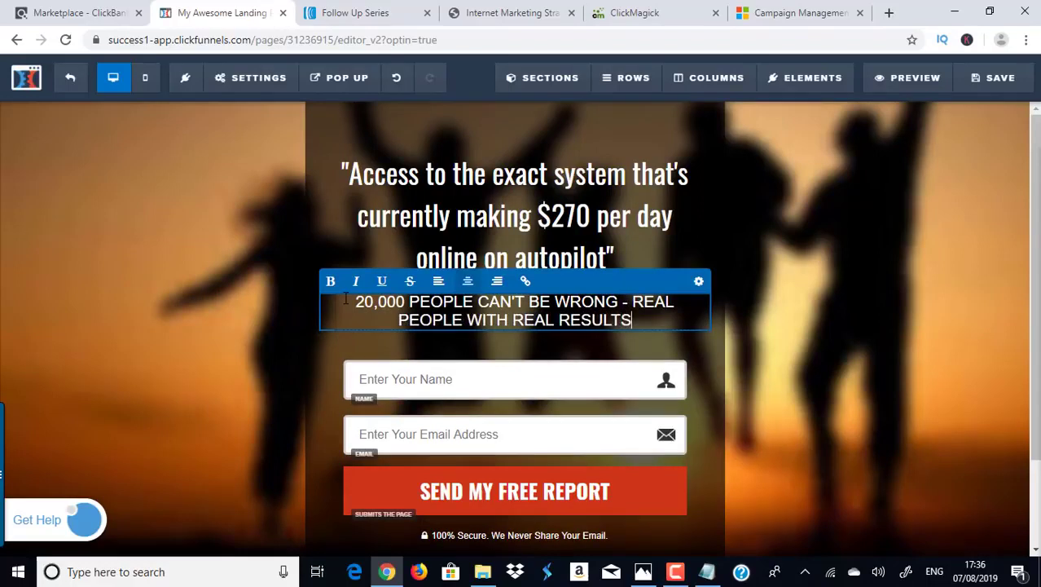
# Set the headline font to Slabo 27px at size 32.
pyautogui.click(627, 351)
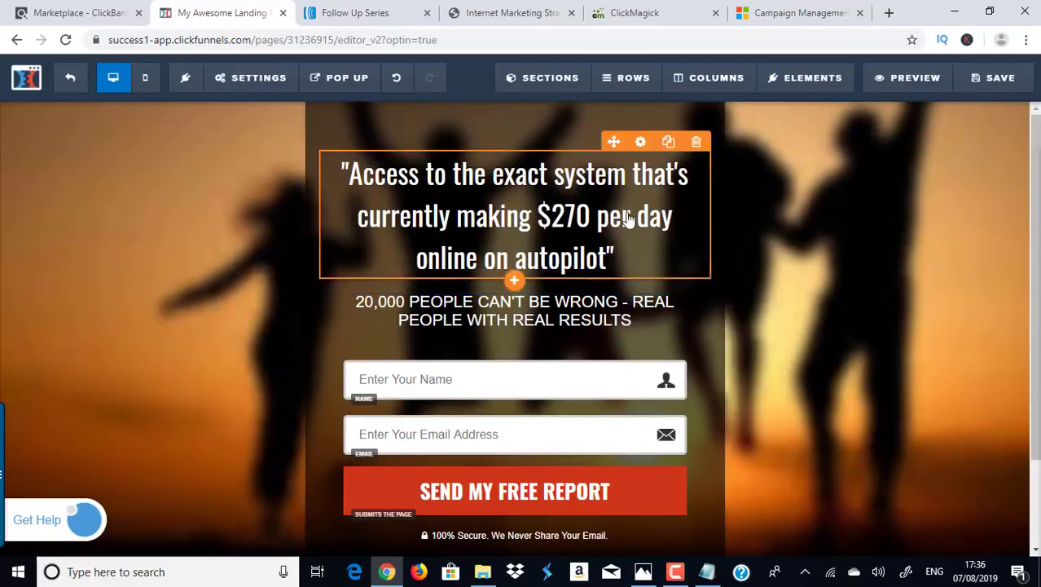
pyautogui.click(642, 143)
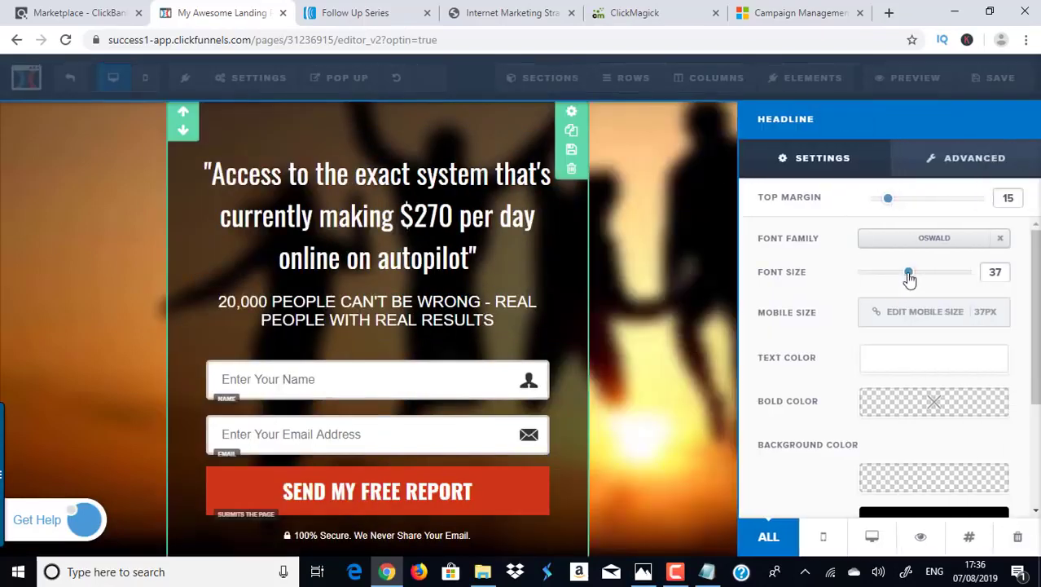
pyautogui.click(936, 239)
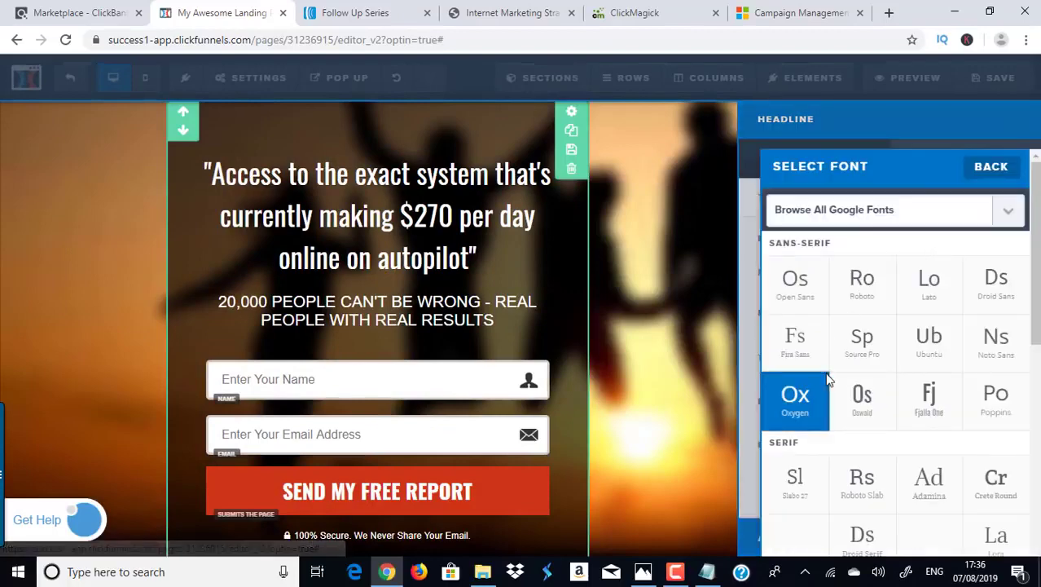
pyautogui.click(795, 486)
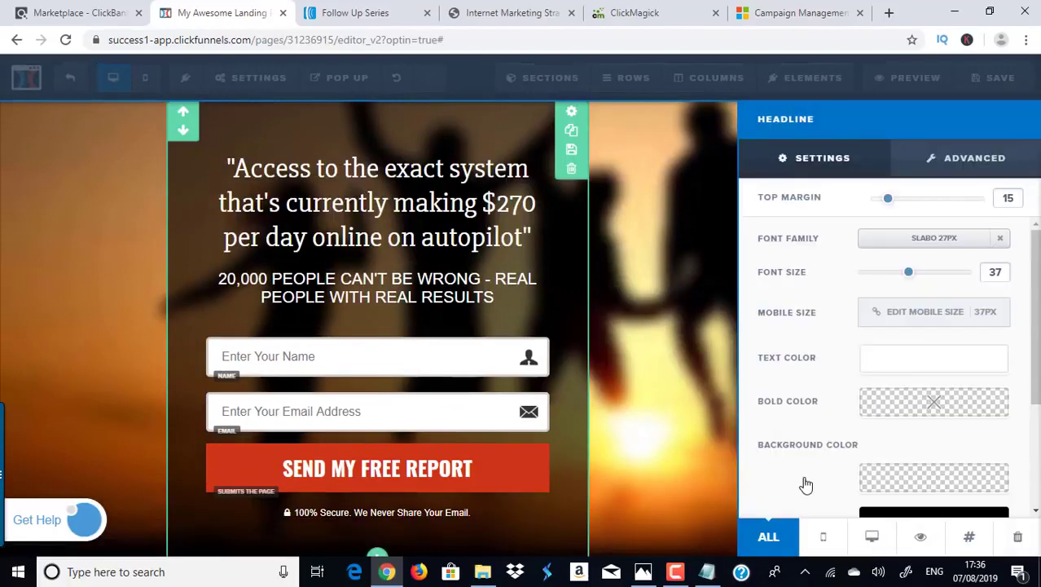
pyautogui.moveTo(908, 274); pyautogui.dragTo(901, 279)
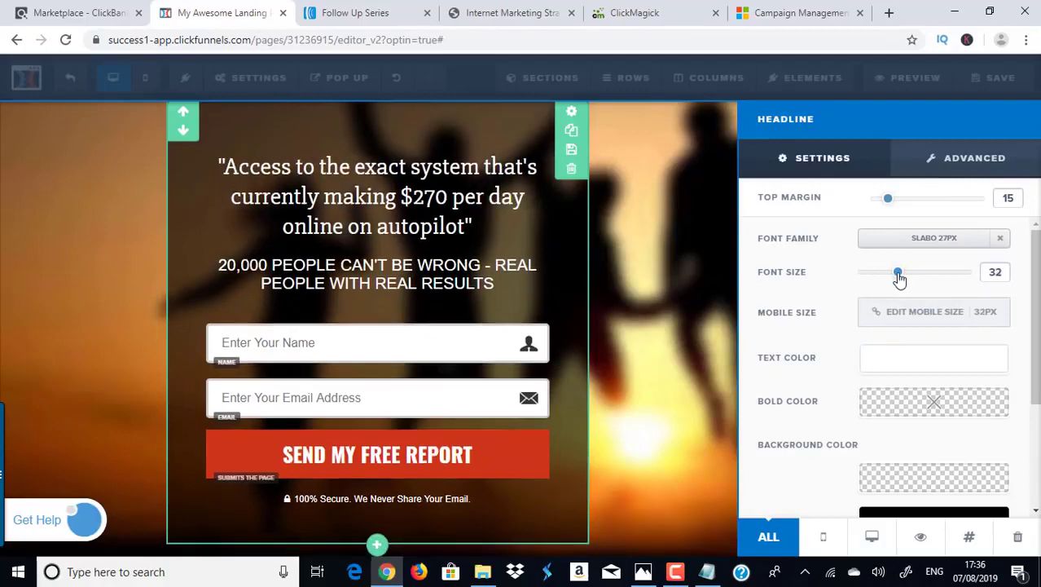
pyautogui.click(432, 263)
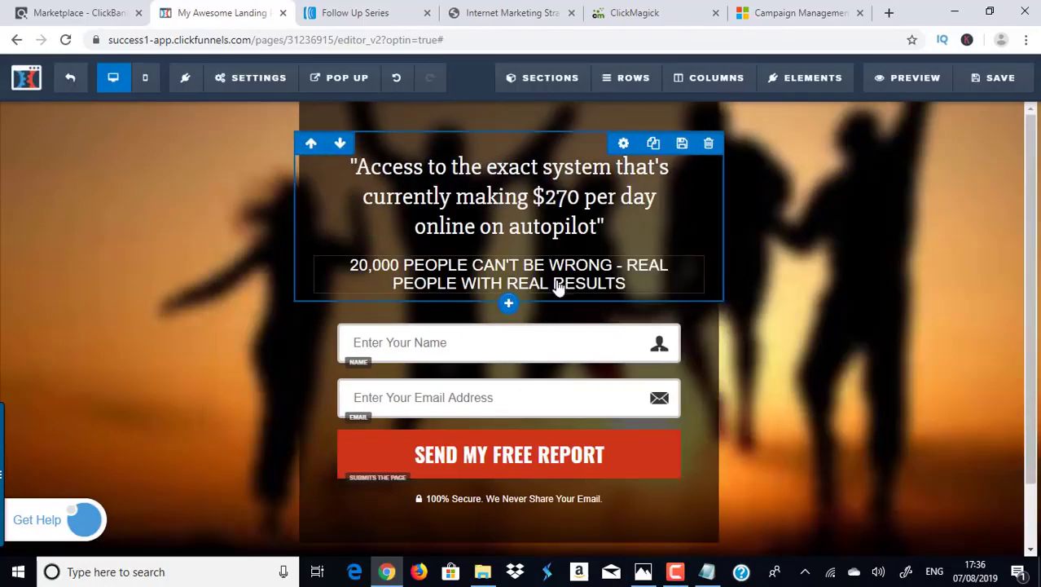
# Style the subheadline in Oswald size 16, top margin 45, with yellow #ffc600 text and bold colour.
pyautogui.click(649, 246)
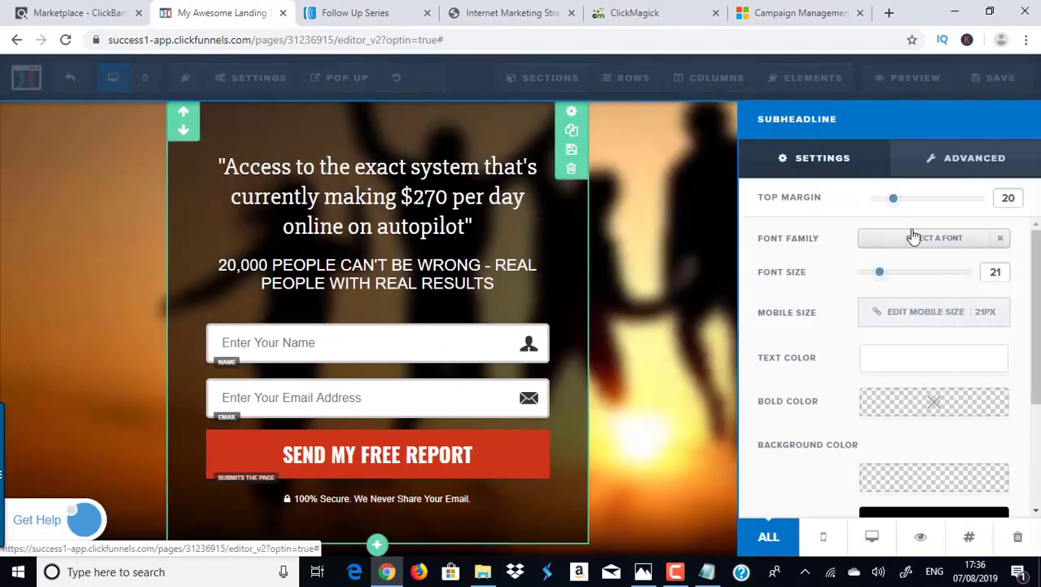
pyautogui.click(928, 242)
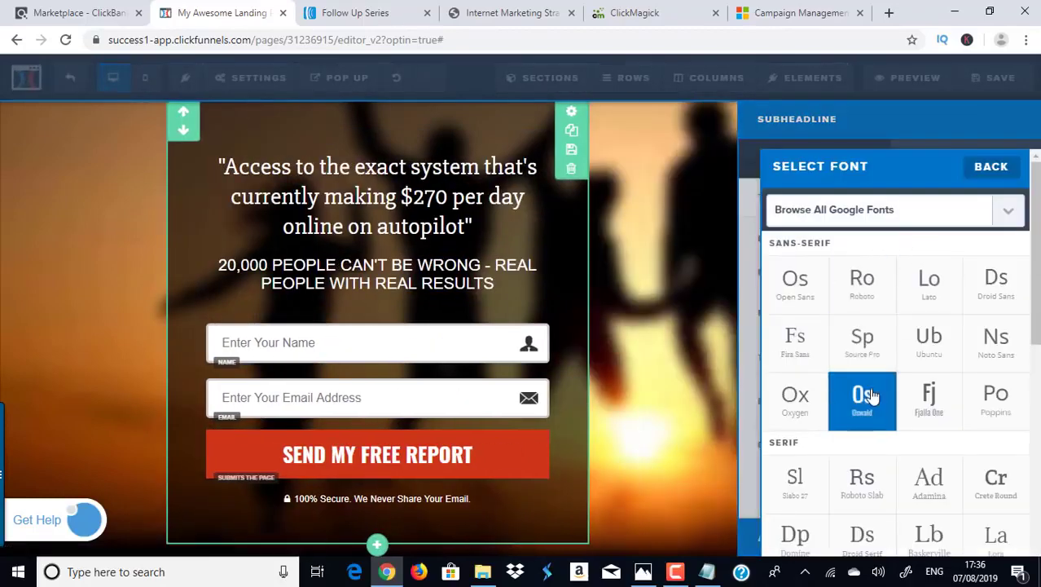
pyautogui.click(862, 395)
pyautogui.moveTo(881, 275); pyautogui.dragTo(871, 278)
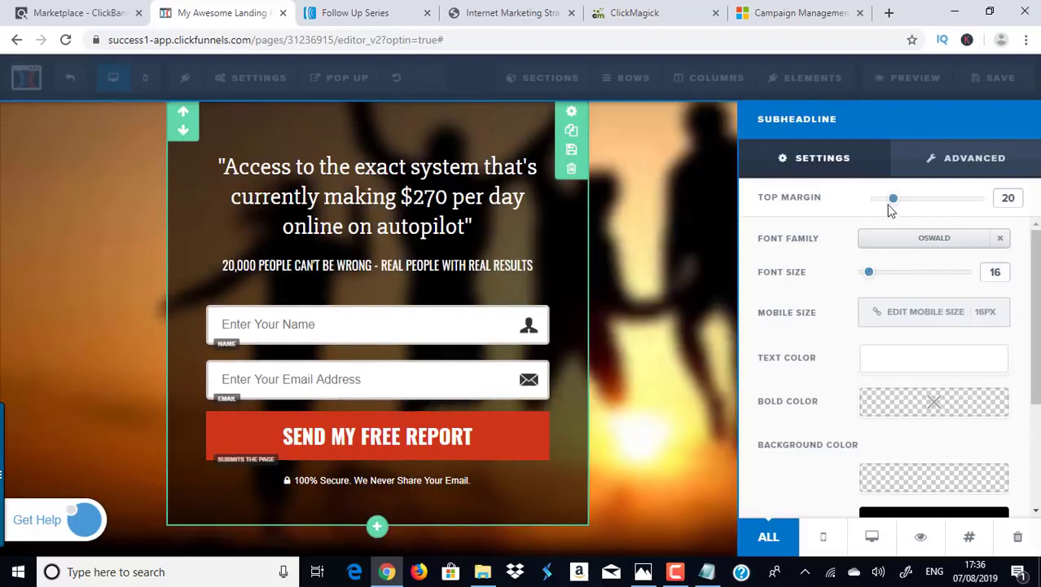
pyautogui.moveTo(895, 204); pyautogui.dragTo(924, 204)
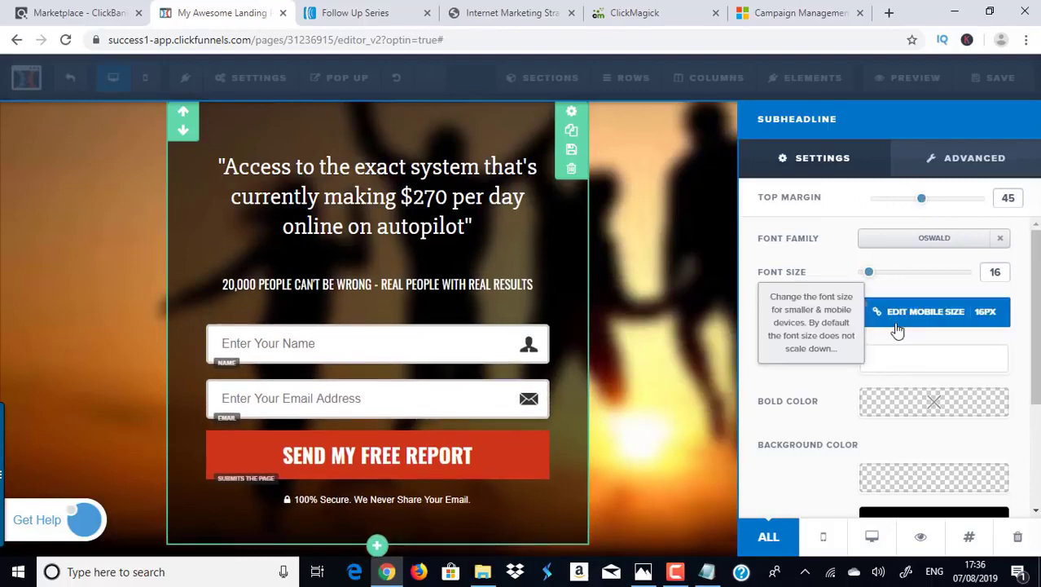
pyautogui.click(980, 416)
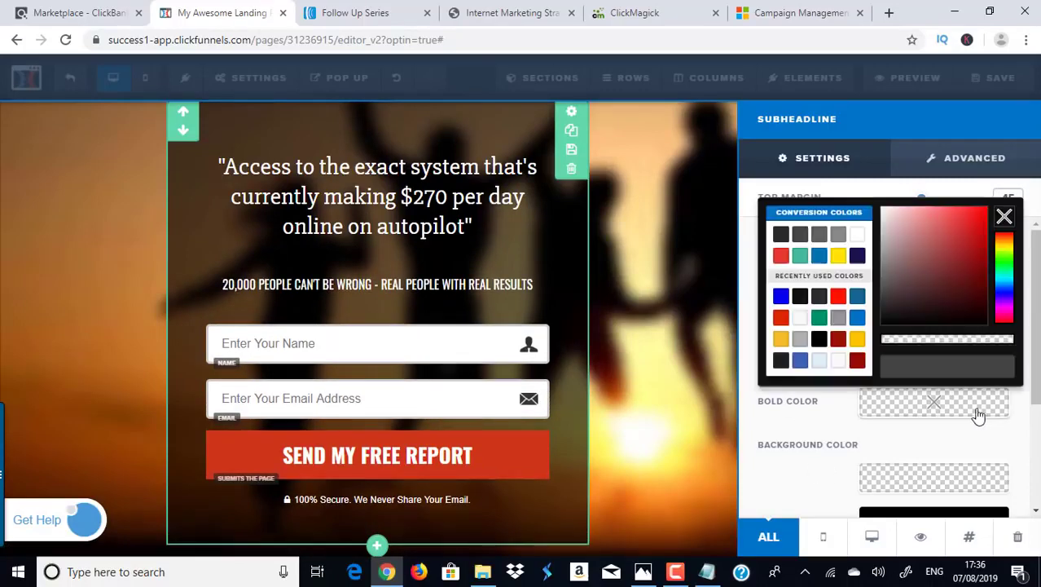
pyautogui.click(858, 339)
pyautogui.click(883, 419)
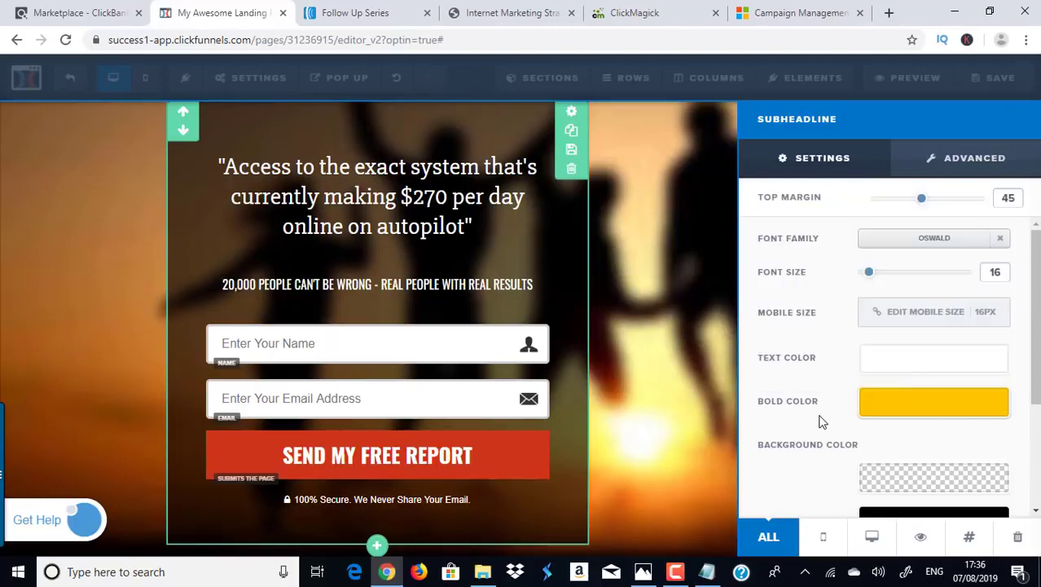
pyautogui.click(930, 360)
pyautogui.click(858, 297)
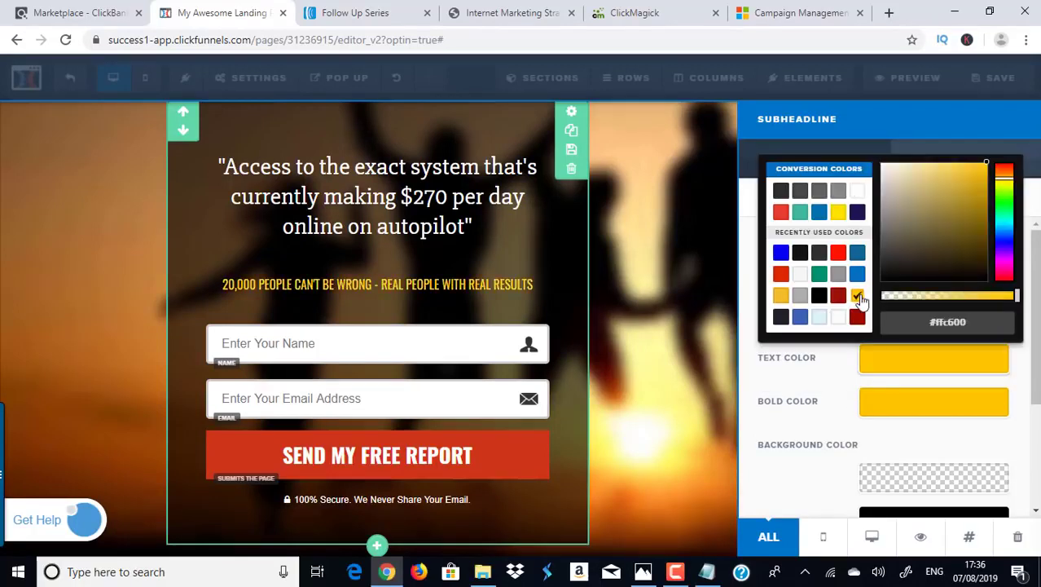
pyautogui.click(460, 268)
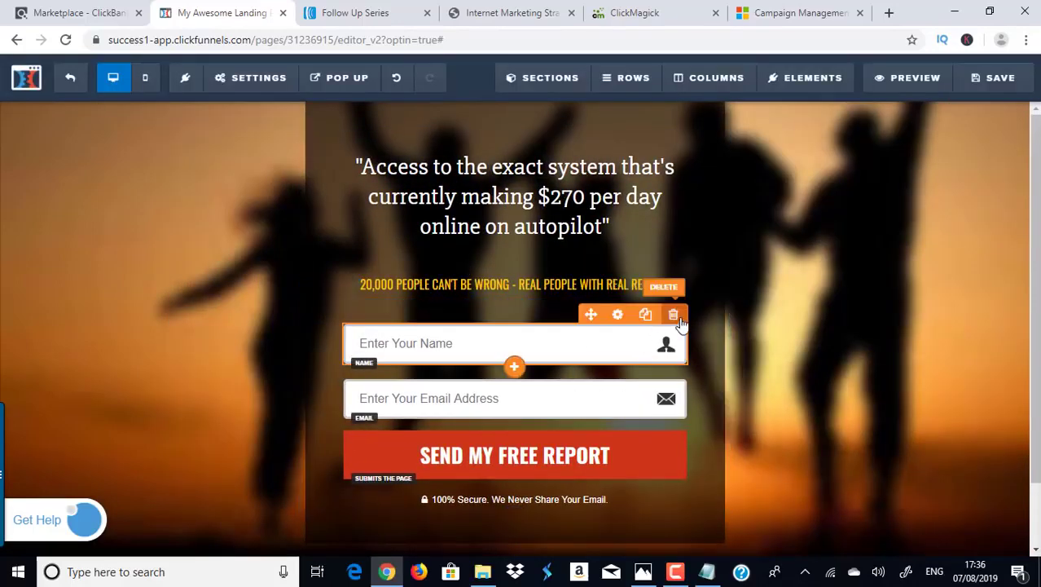
# Delete the Name field and set the Email field's top margin to 0.
pyautogui.click(673, 315)
pyautogui.click(596, 127)
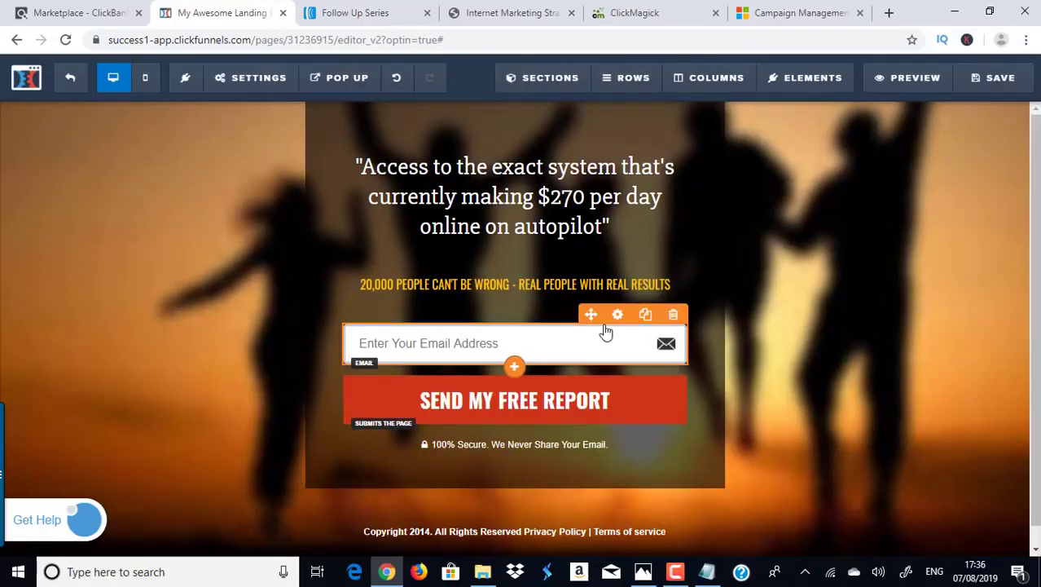
pyautogui.click(619, 316)
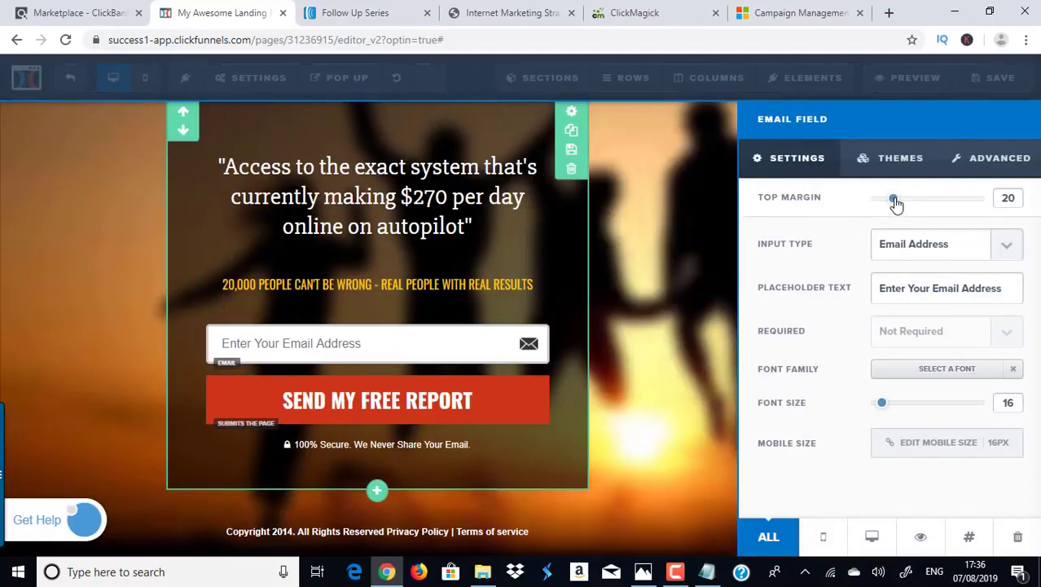
pyautogui.moveTo(887, 203); pyautogui.dragTo(850, 207)
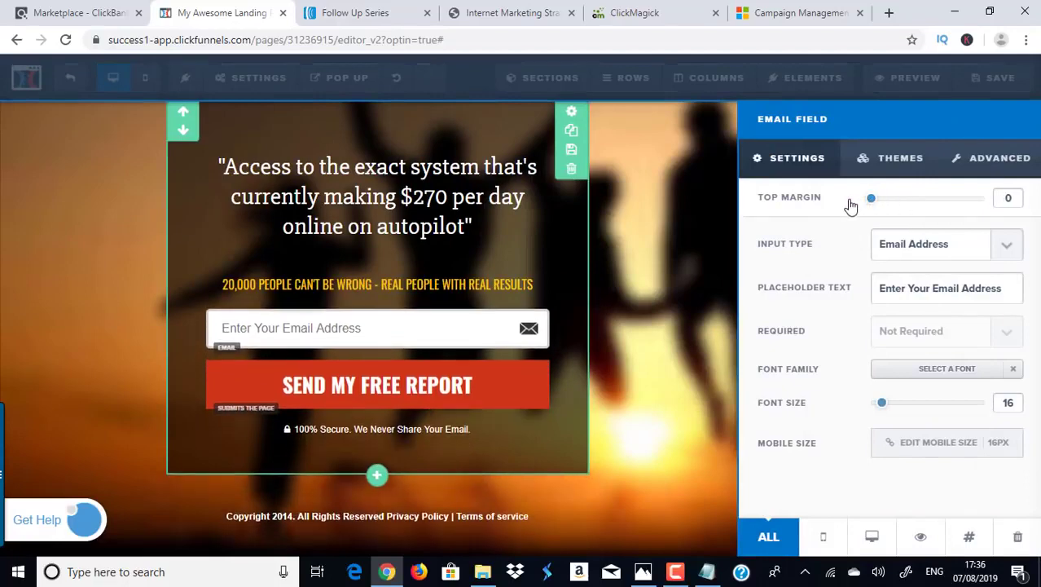
pyautogui.click(559, 298)
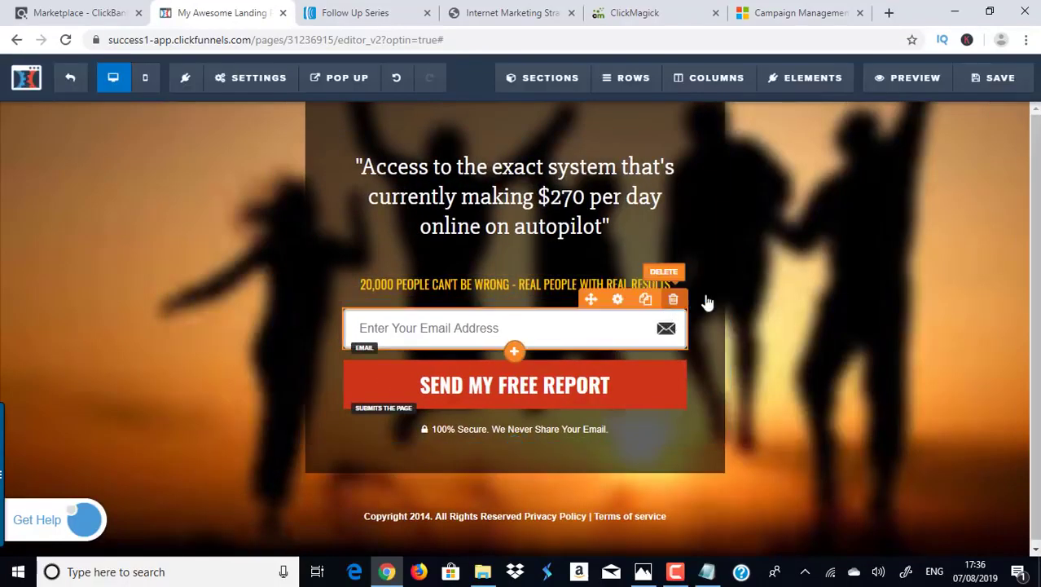
# Set the opt-in form's top padding to 0 and the opt-in box's top margin to 40.
pyautogui.click(629, 290)
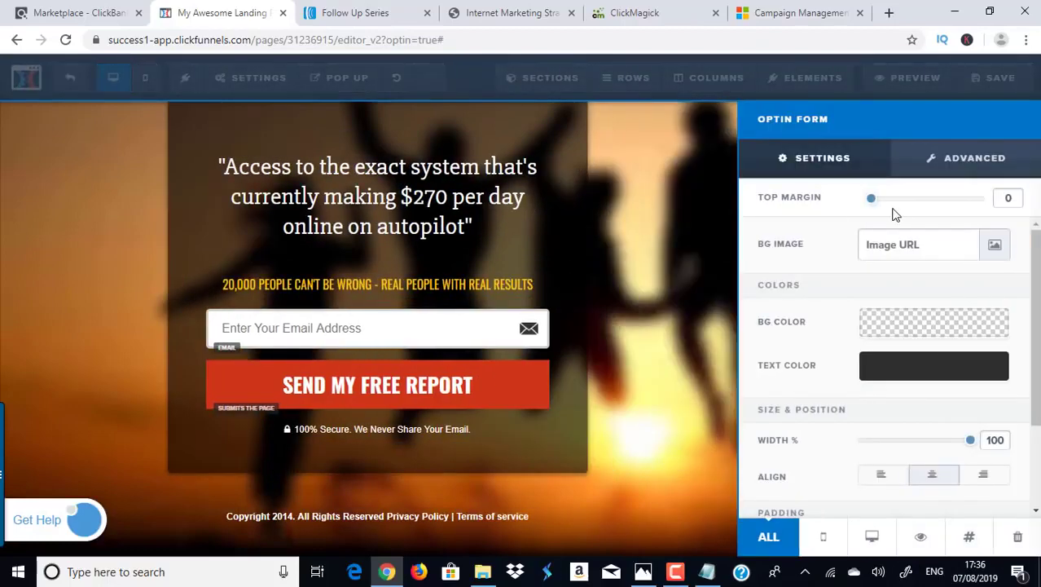
pyautogui.scroll(-2, 892, 212)
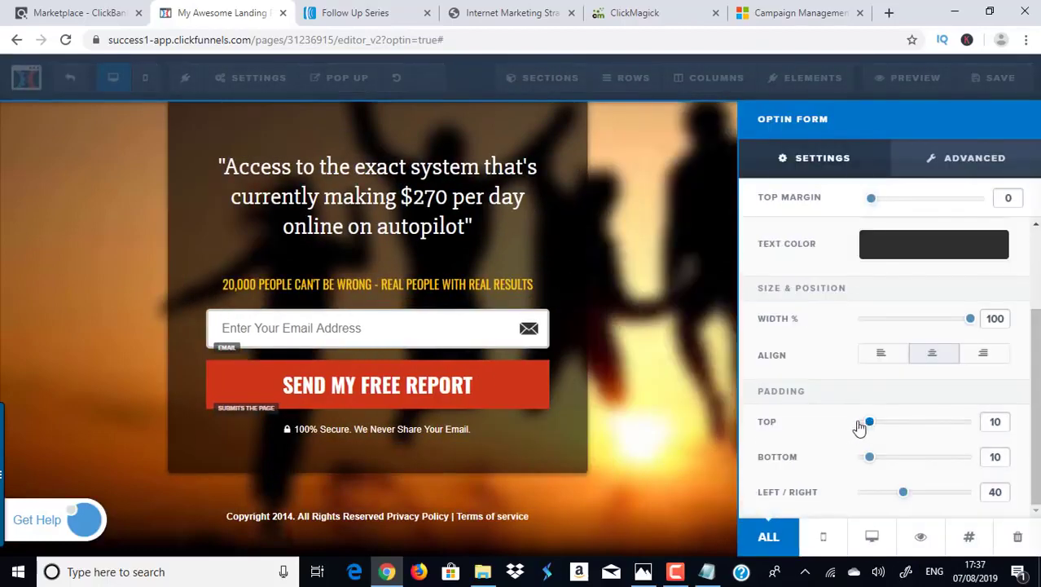
pyautogui.moveTo(868, 425); pyautogui.dragTo(851, 425)
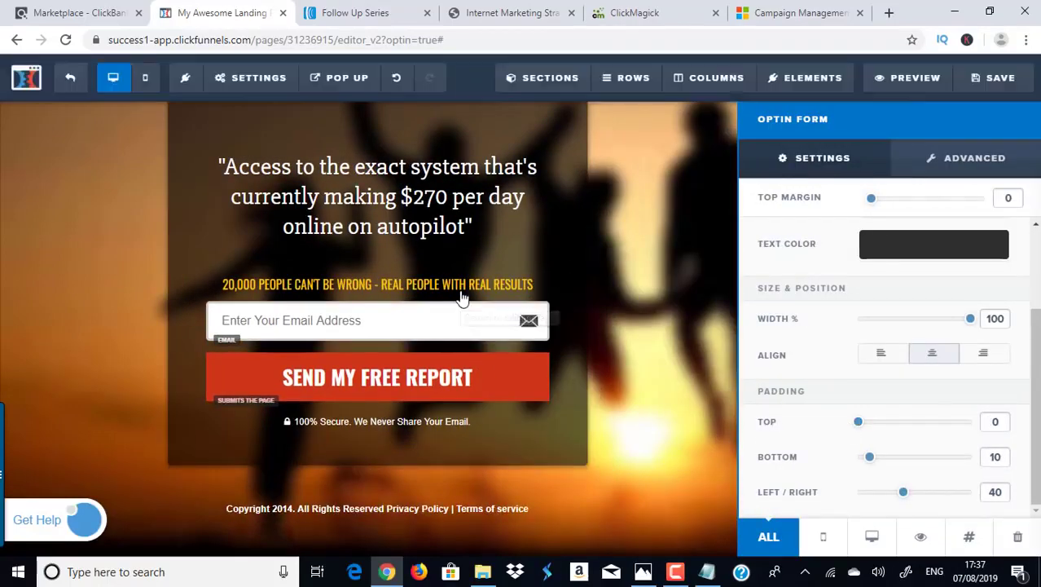
pyautogui.click(461, 295)
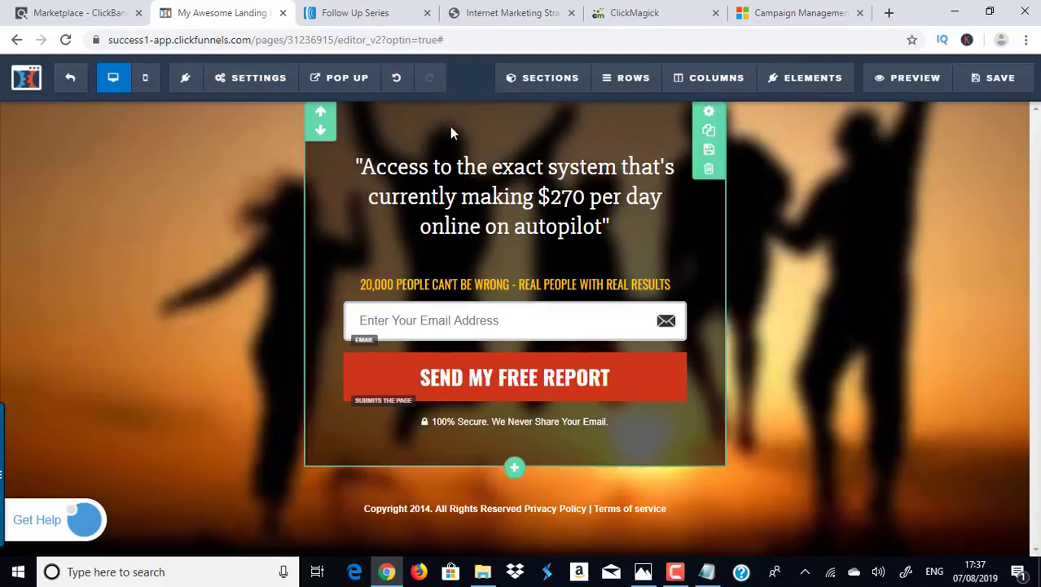
pyautogui.click(709, 114)
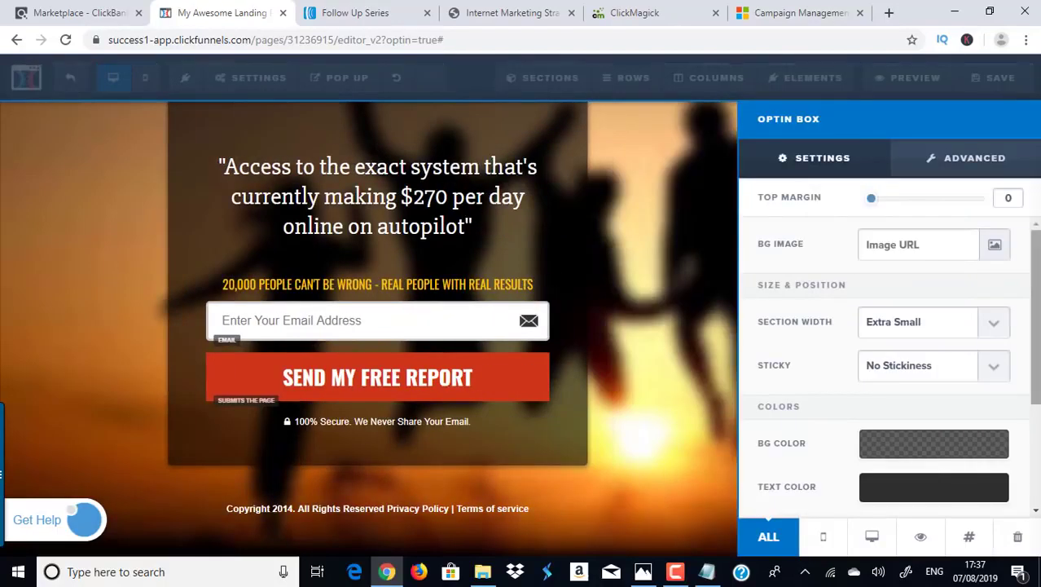
pyautogui.scroll(-2, 903, 466)
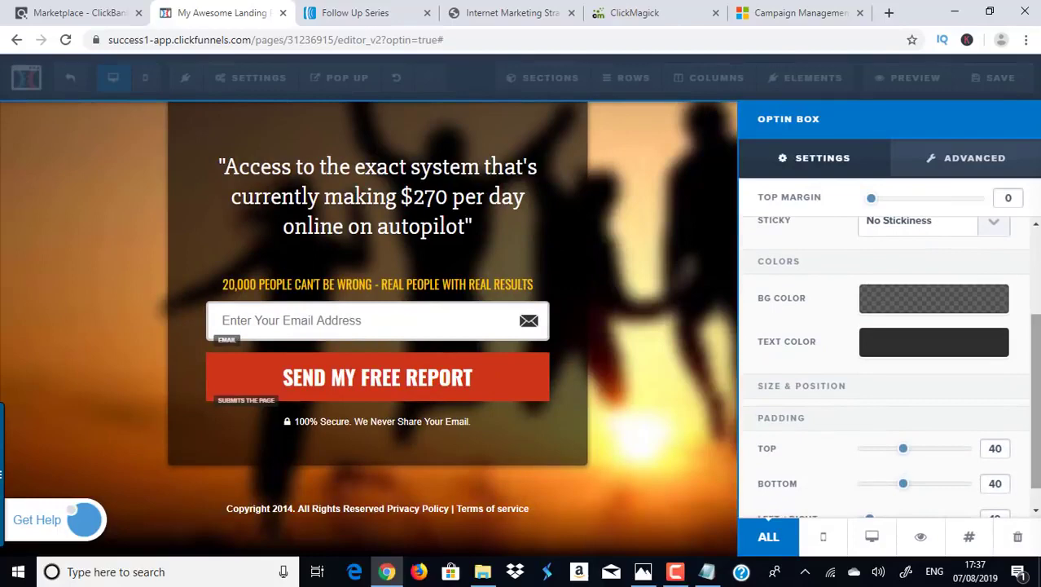
pyautogui.scroll(2, 862, 238)
pyautogui.moveTo(871, 204); pyautogui.dragTo(918, 204)
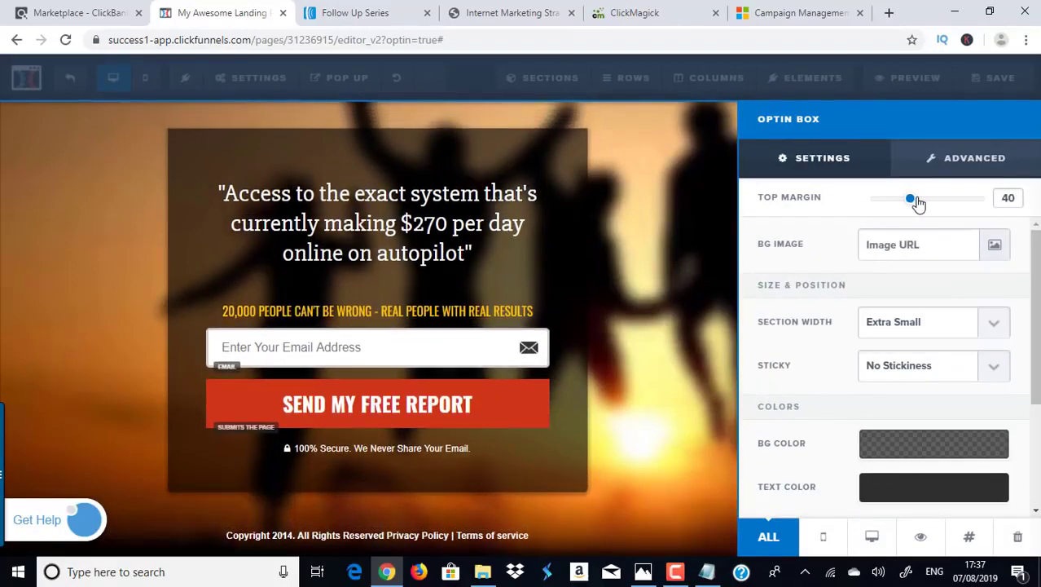
pyautogui.click(430, 249)
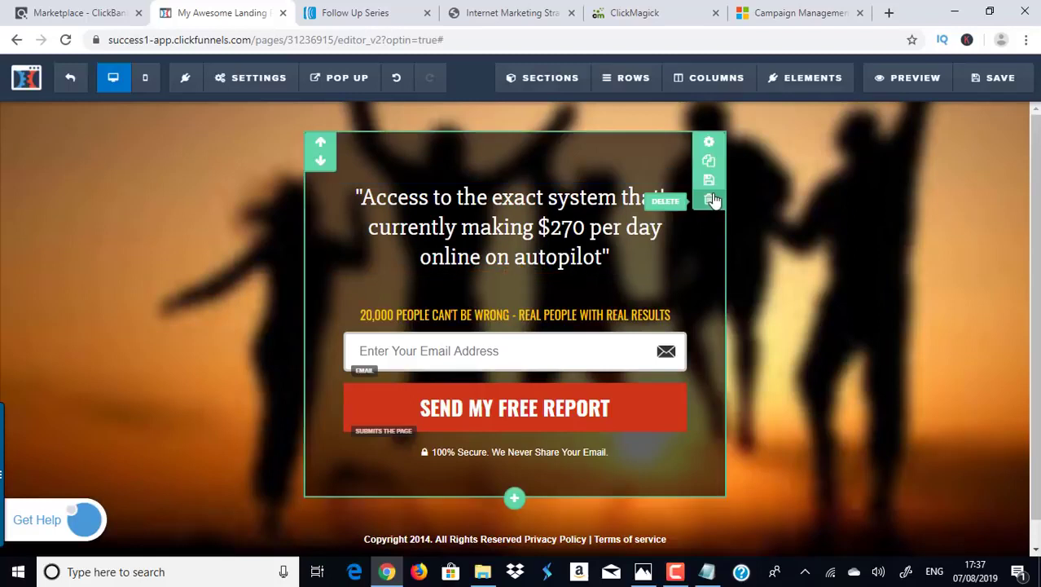
# Set the top padding of the headline row and the opt-in box to 0.
pyautogui.click(628, 153)
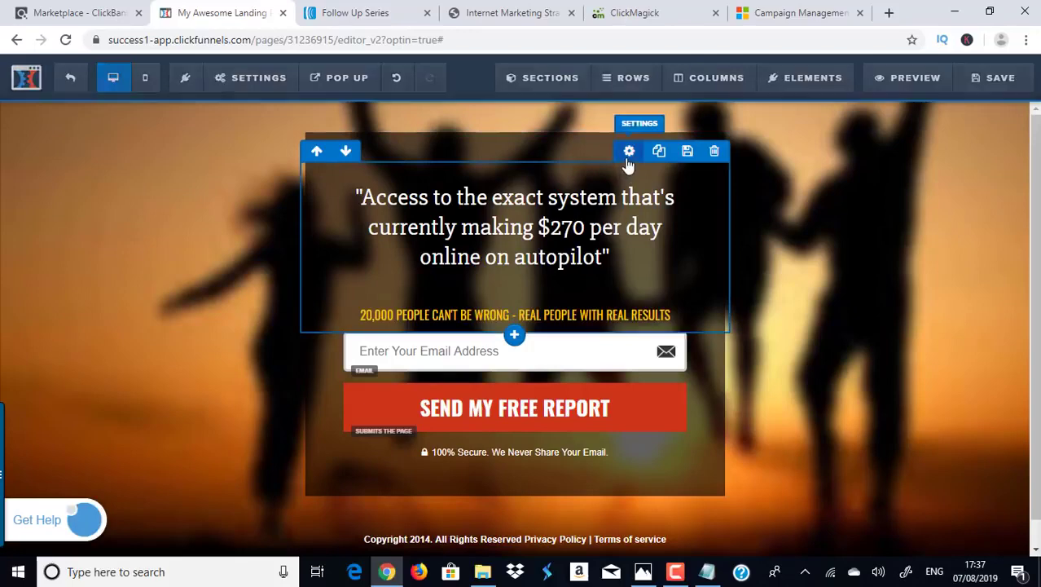
pyautogui.scroll(-2, 848, 435)
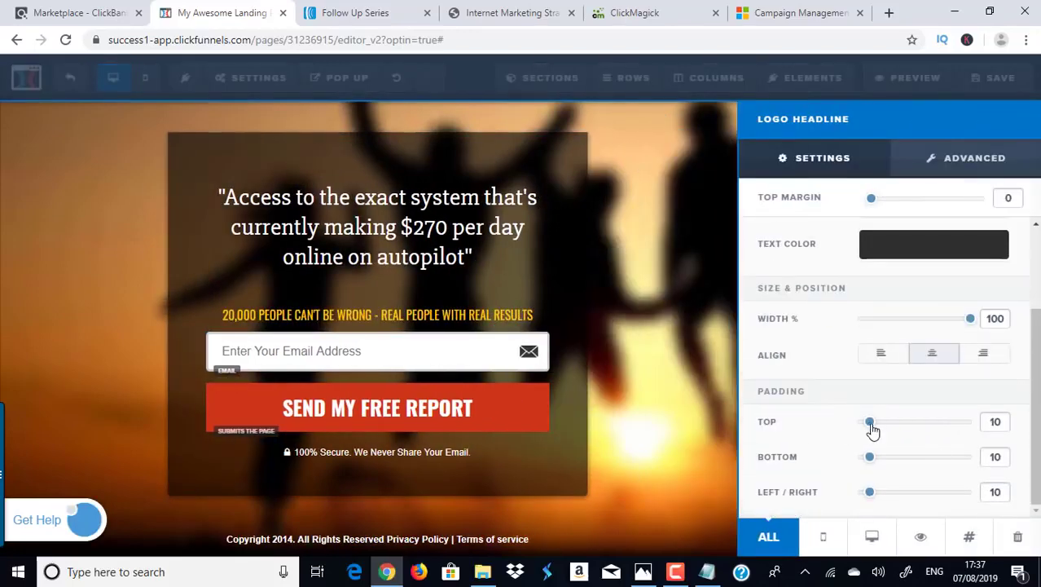
pyautogui.moveTo(870, 422); pyautogui.dragTo(787, 422)
pyautogui.click(546, 239)
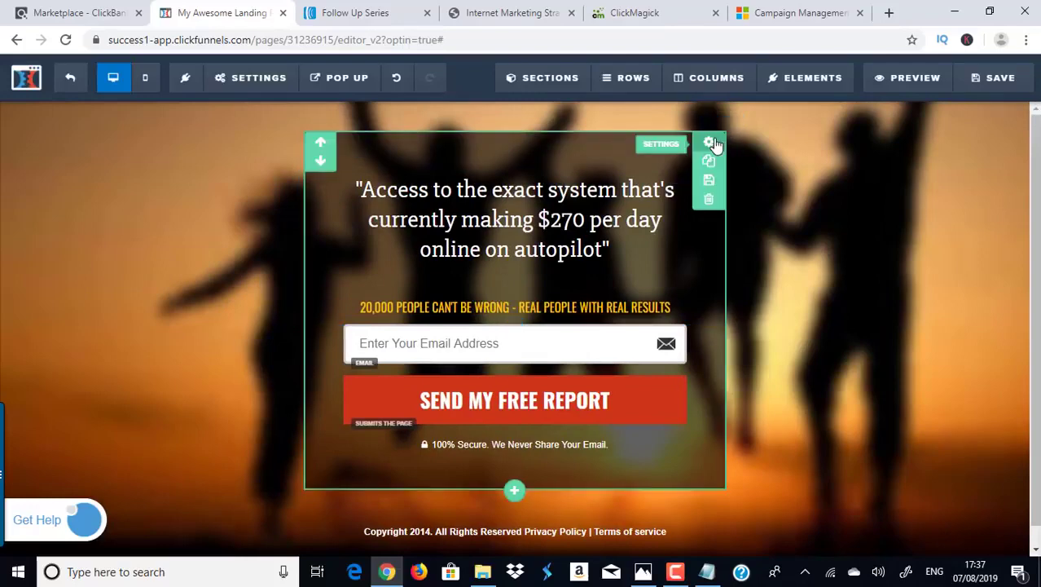
pyautogui.click(710, 144)
pyautogui.scroll(-2, 888, 367)
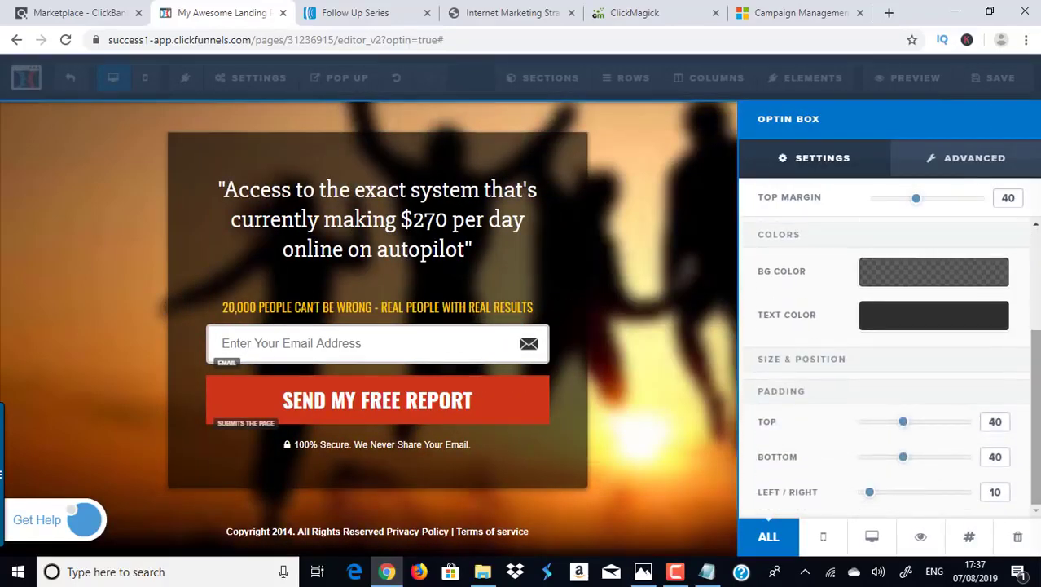
pyautogui.moveTo(901, 428); pyautogui.dragTo(857, 424)
pyautogui.click(483, 257)
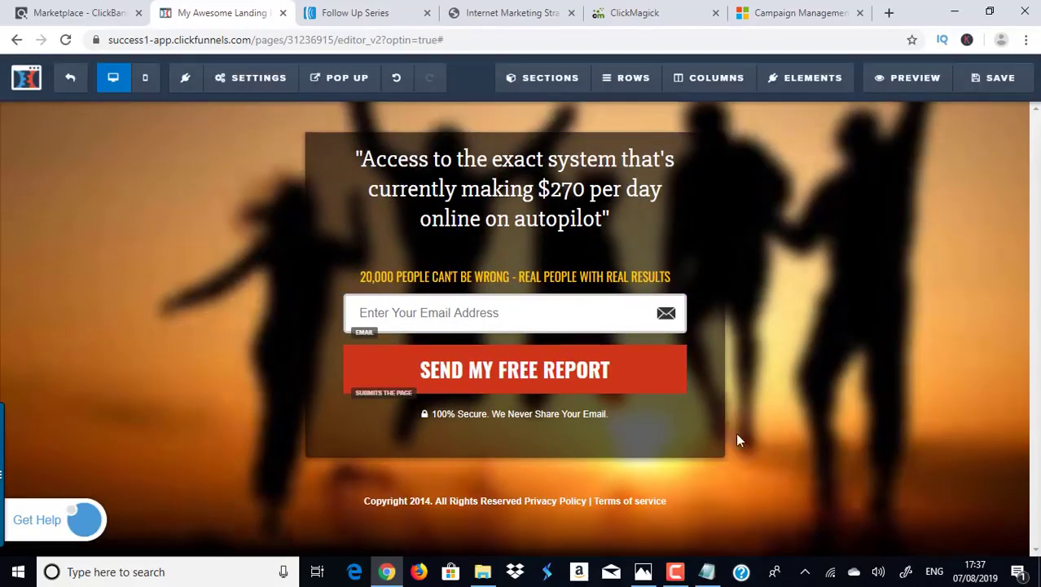
# Delete the copyright footer row.
pyautogui.moveTo(722, 496)
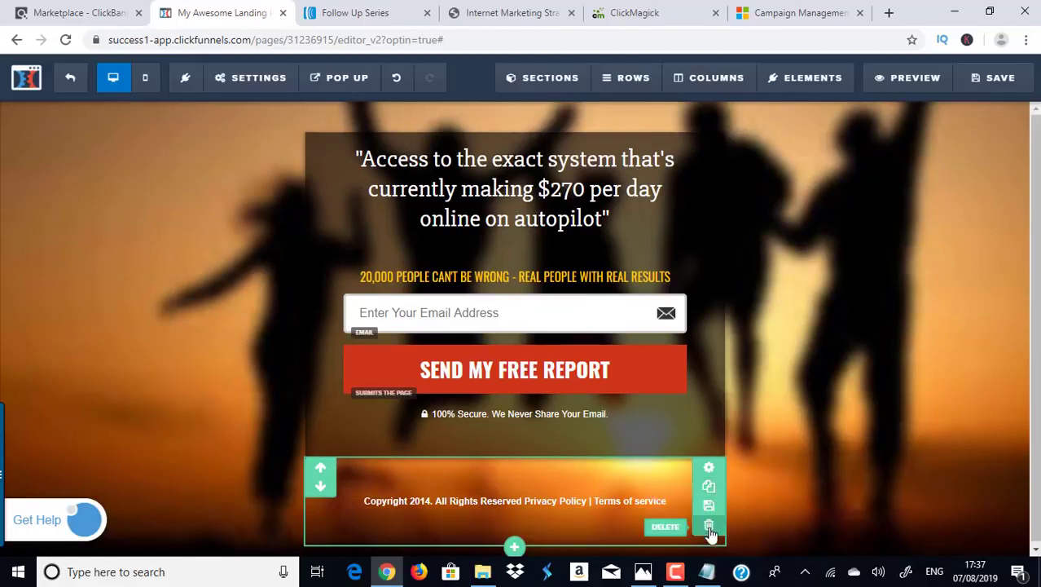
pyautogui.click(709, 526)
pyautogui.click(605, 129)
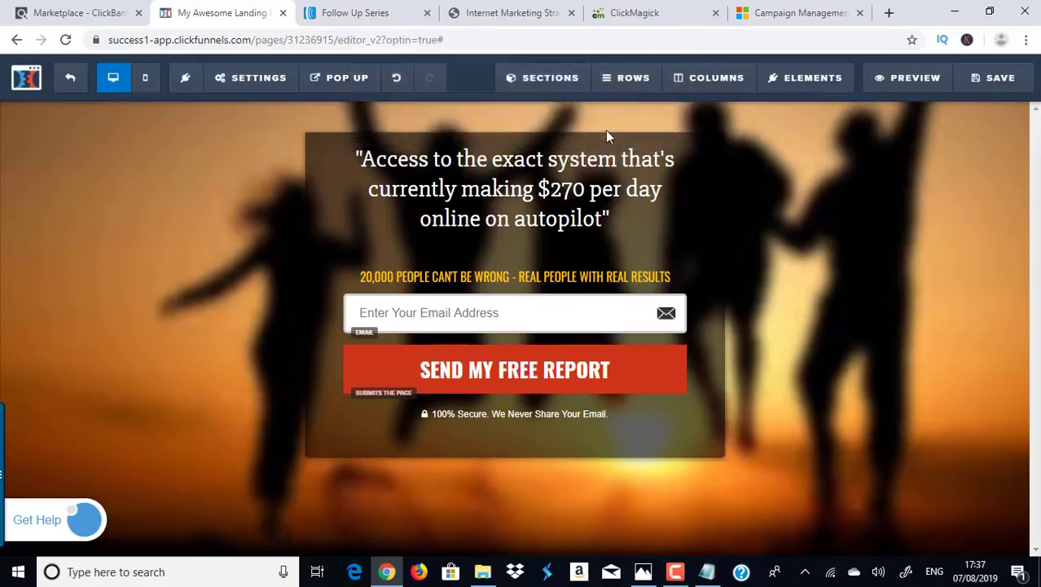
# Change the submit button text to 'YES! I WANT INSTANT ACCESS NOW!'.
pyautogui.moveTo(670, 381)
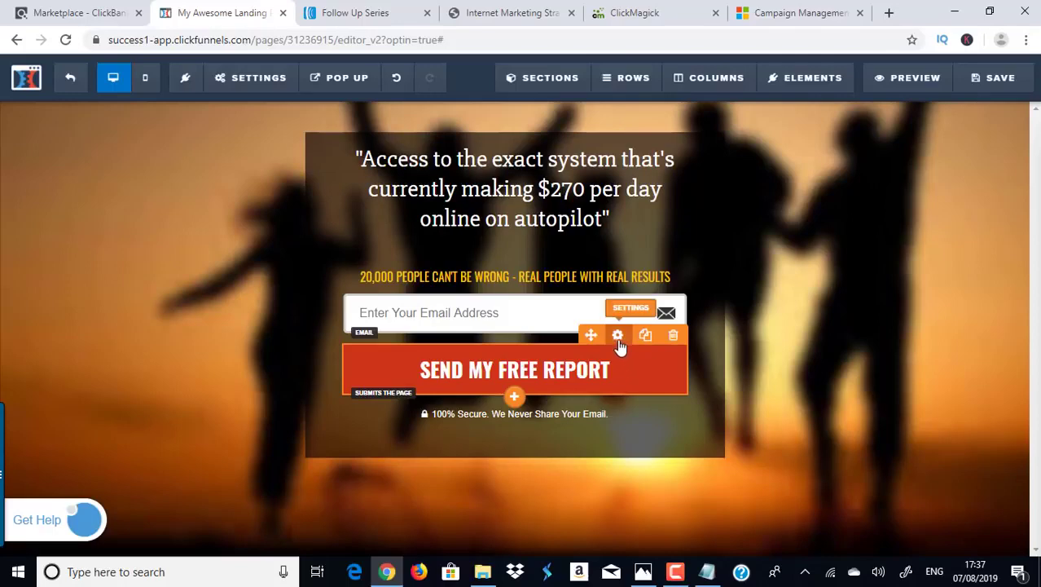
pyautogui.click(619, 336)
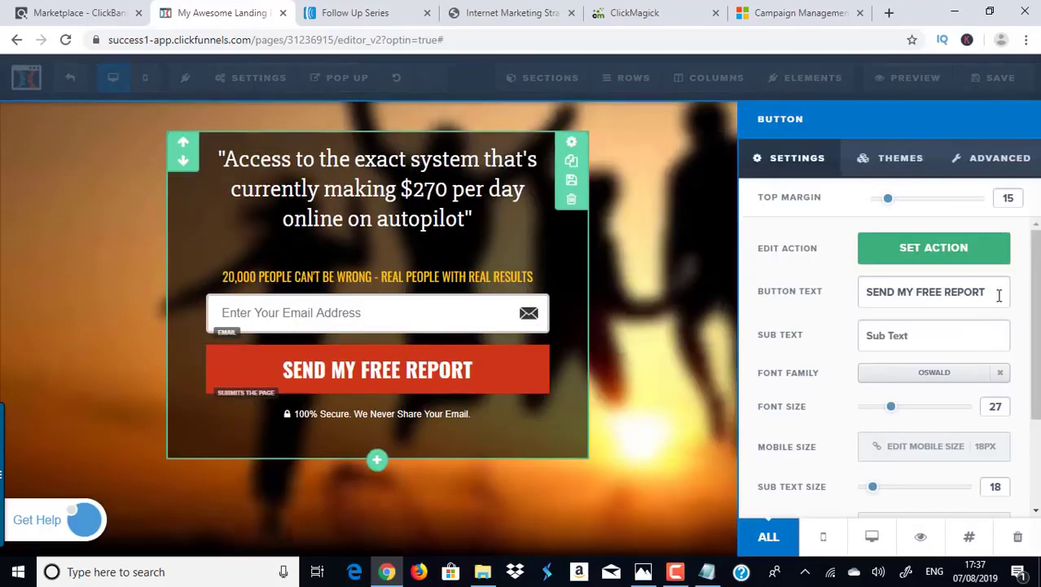
pyautogui.moveTo(999, 295); pyautogui.dragTo(740, 281)
pyautogui.write('YES!')
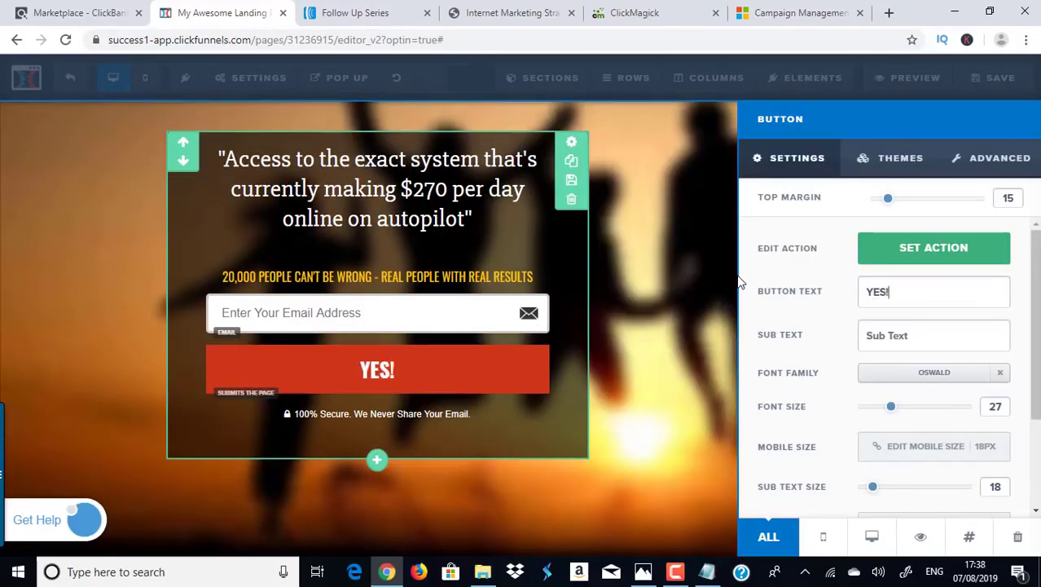
pyautogui.write(' I WANT ')
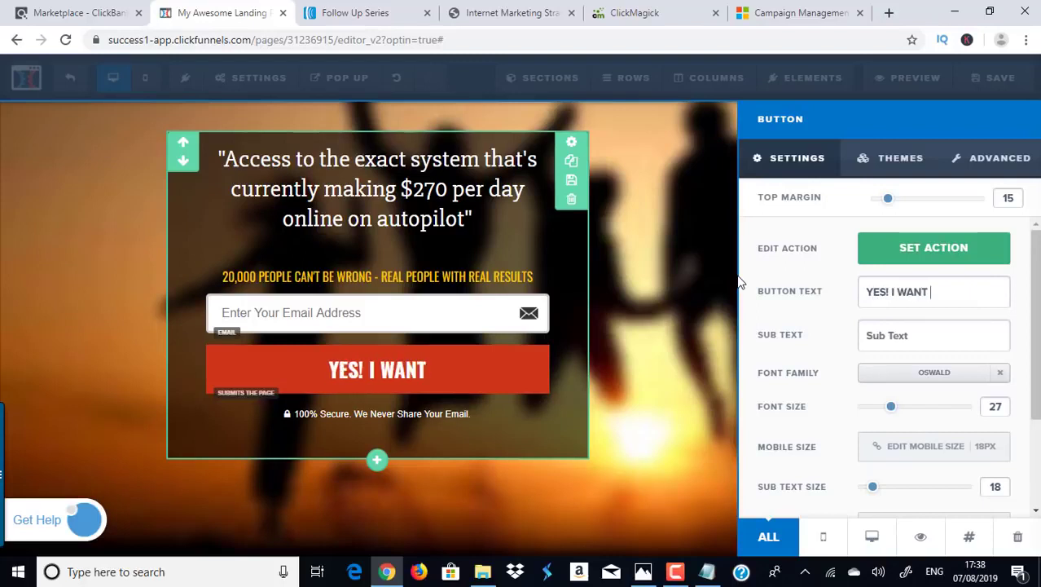
pyautogui.write('INSTANT ACCESS')
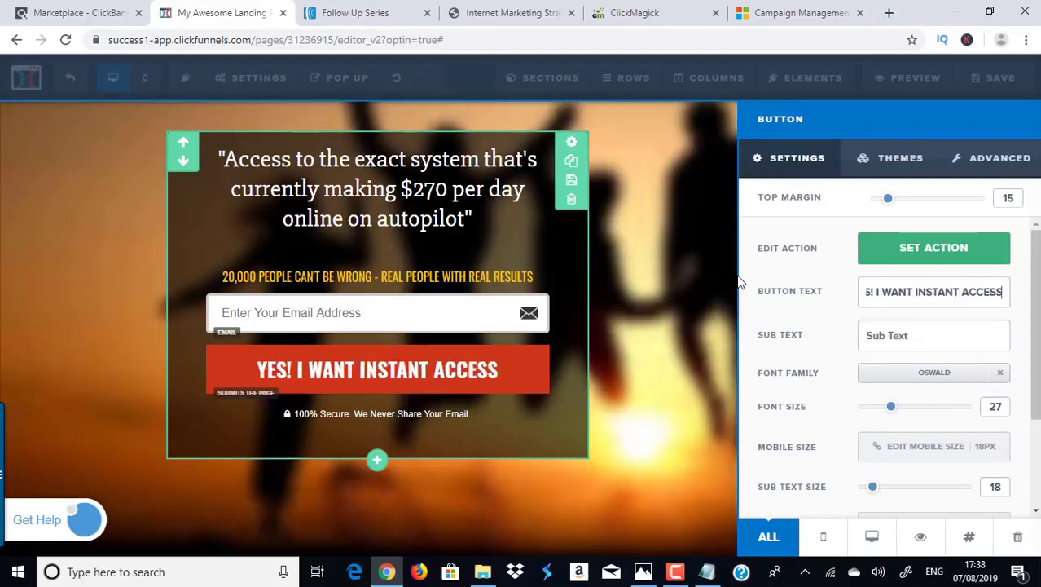
pyautogui.write(' NOW!')
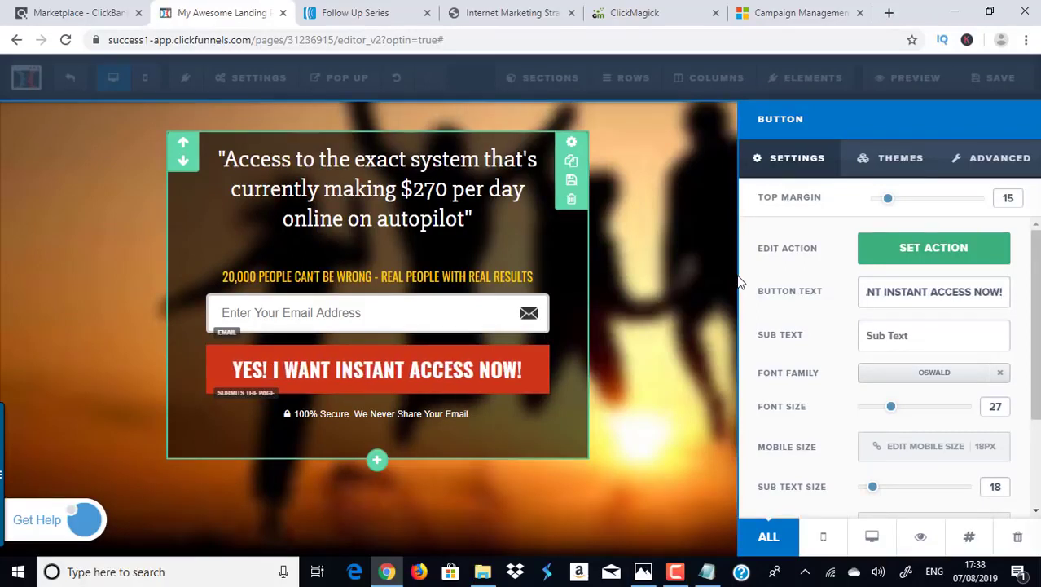
pyautogui.click(511, 272)
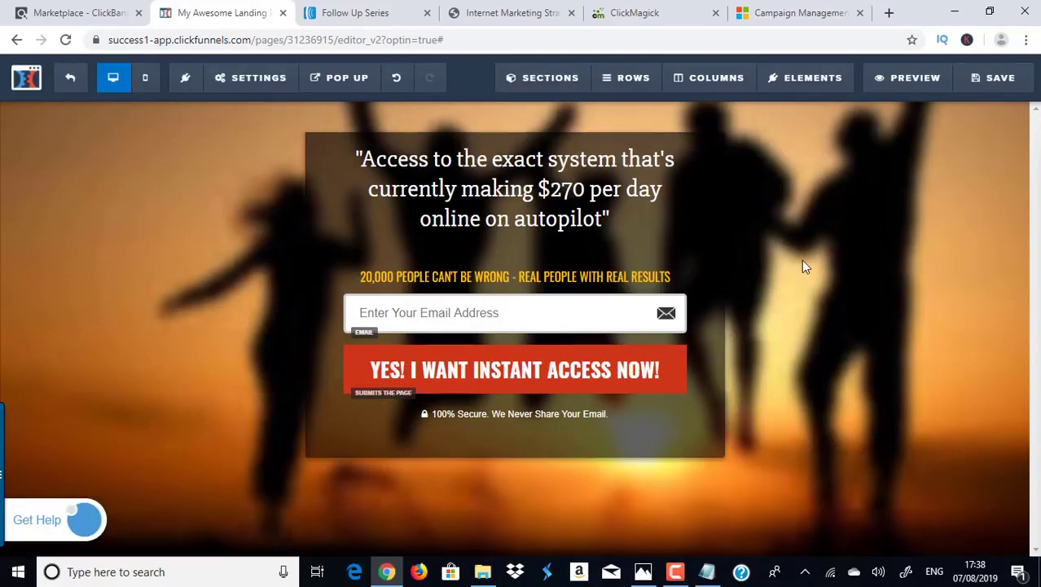
# Set a beach photo from page 8 of the image library as the page background.
pyautogui.click(241, 82)
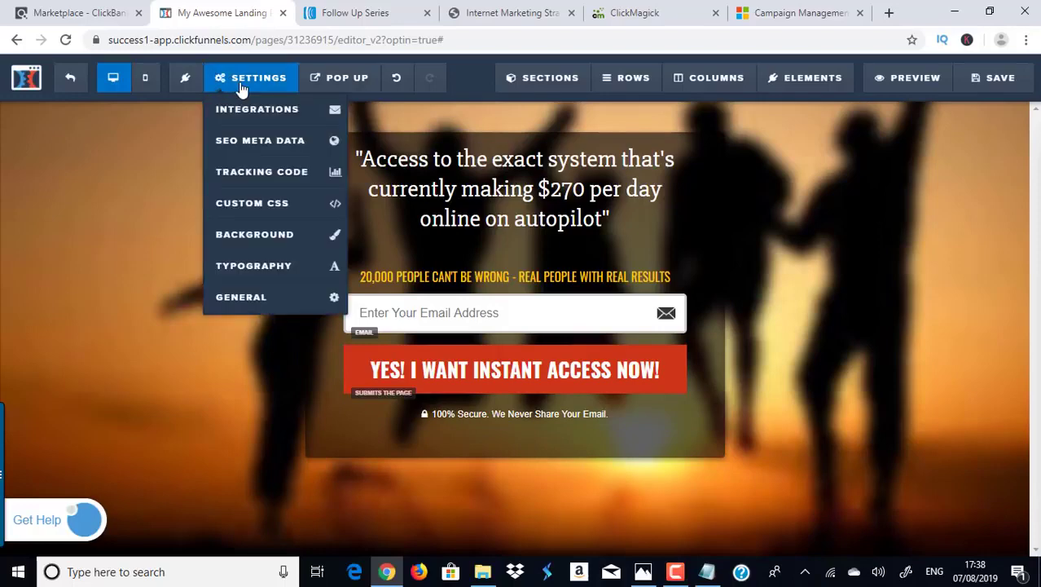
pyautogui.click(272, 240)
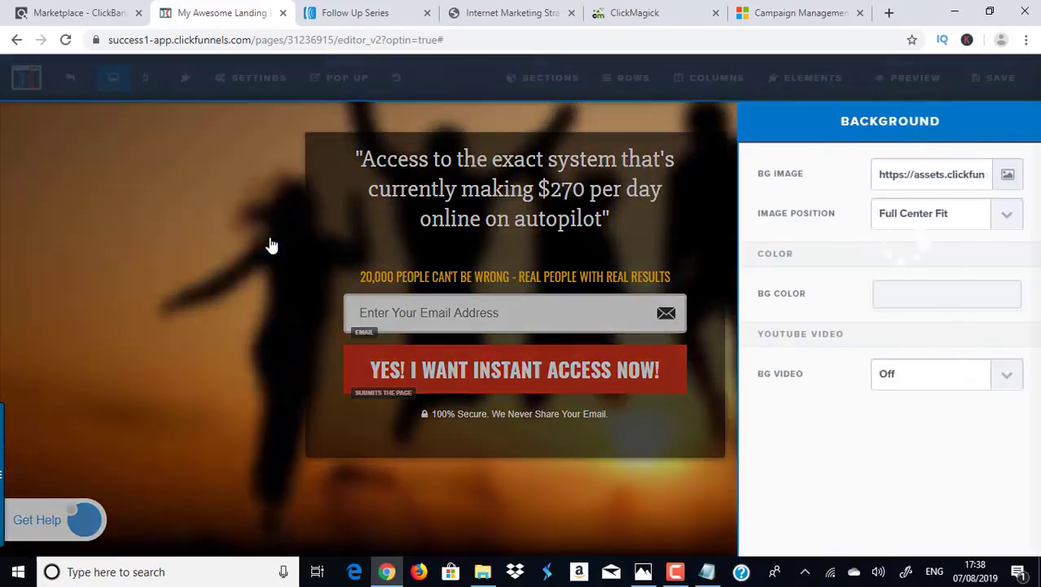
pyautogui.click(1007, 178)
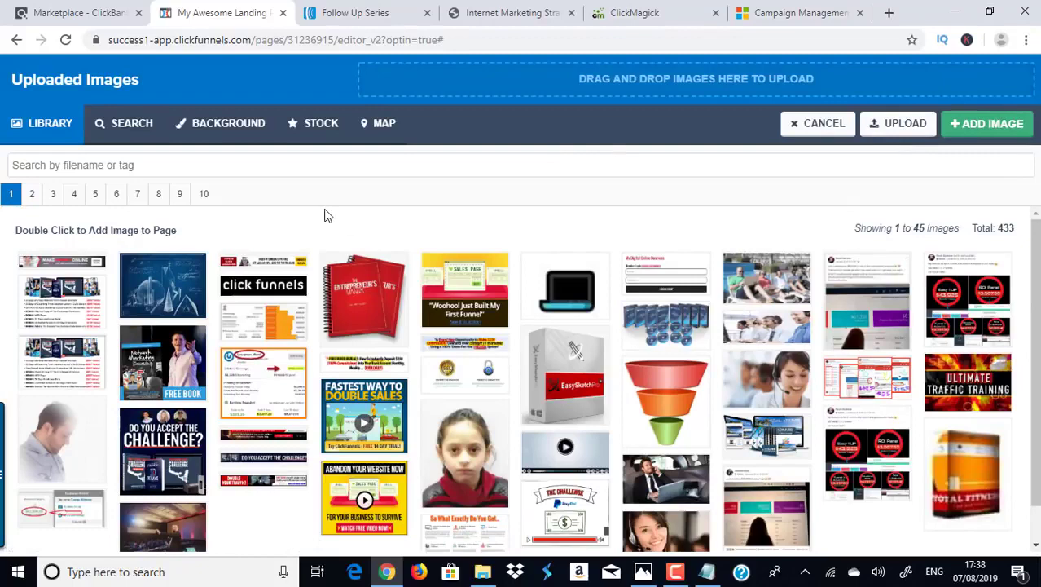
pyautogui.click(156, 194)
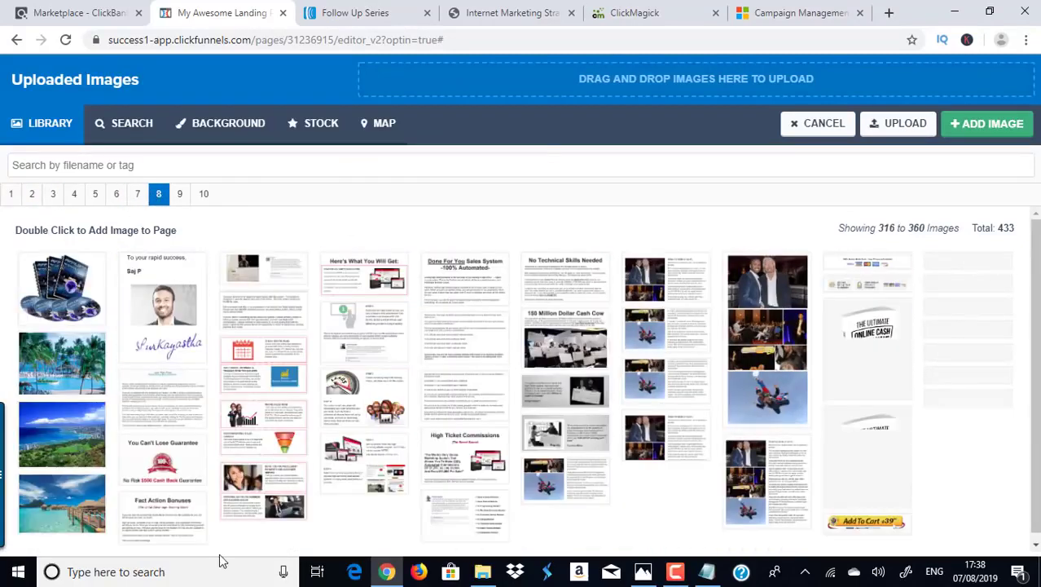
pyautogui.doubleClick(67, 449)
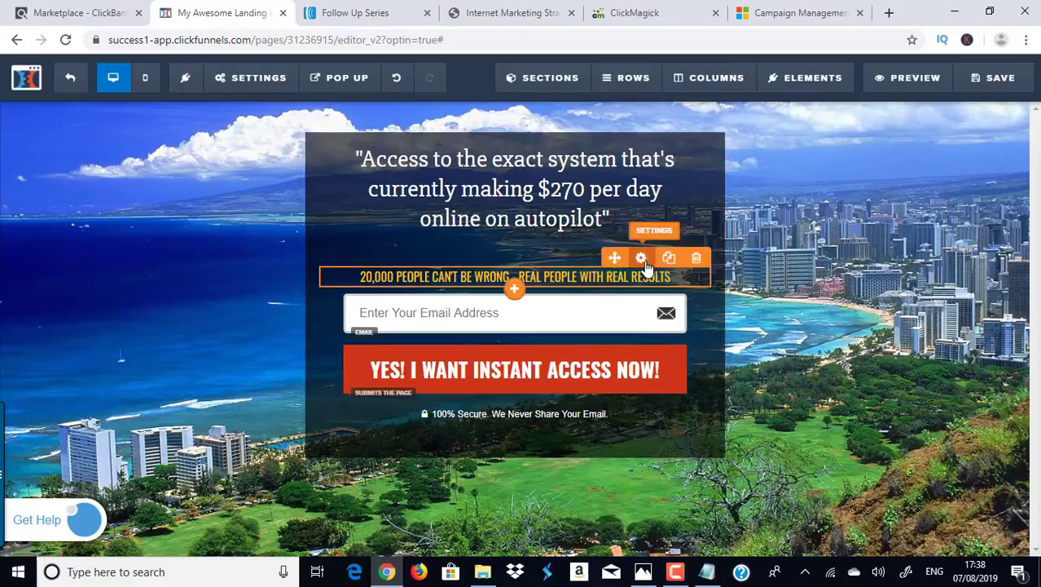
# Reduce the subheadline's top margin from 45 to 20.
pyautogui.click(648, 259)
pyautogui.moveTo(921, 200); pyautogui.dragTo(890, 198)
pyautogui.click(674, 272)
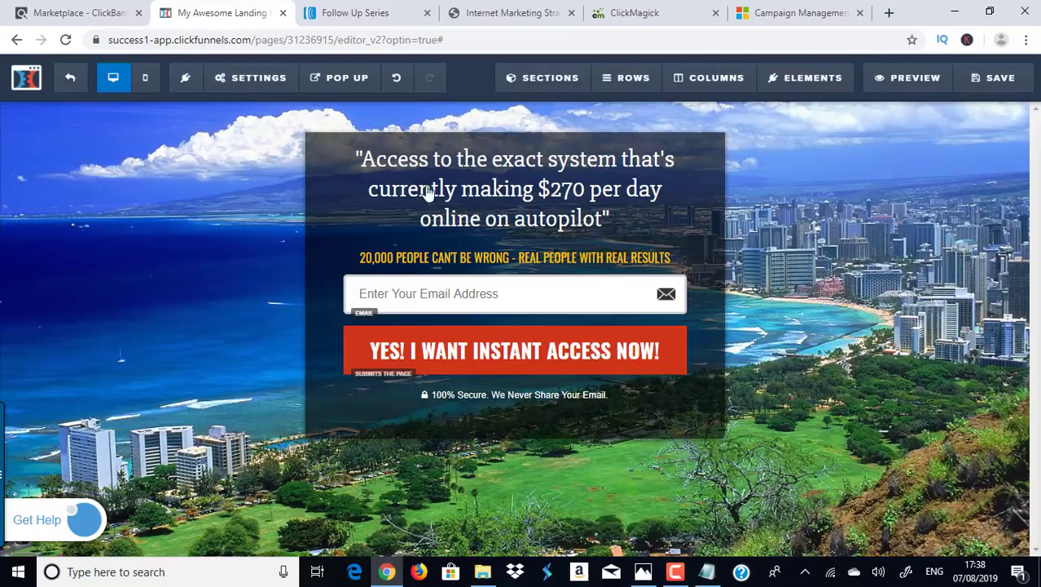
pyautogui.click(280, 81)
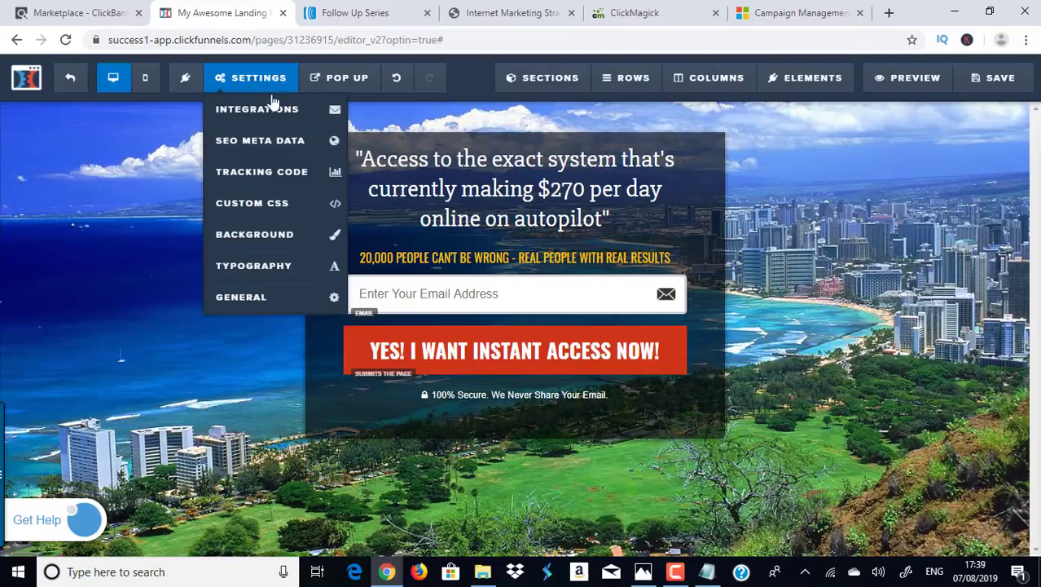
# Open the email integration settings and check the AWeber follow-up series in the other tab.
pyautogui.click(272, 108)
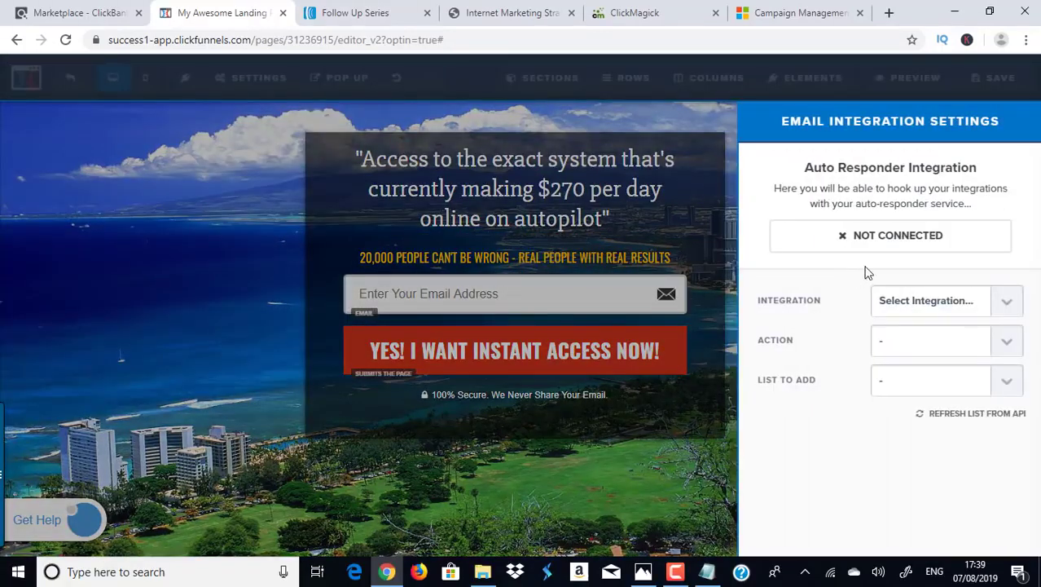
pyautogui.click(322, 11)
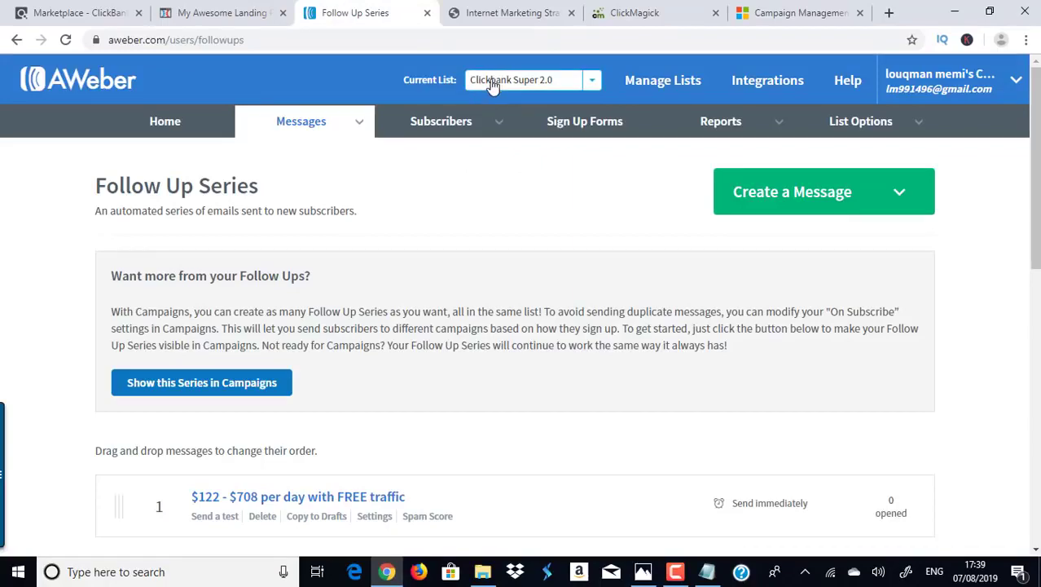
pyautogui.click(206, 9)
# Integrate the existing form with AWeber, adding sign-ups to the Clickbank Super 2.0 list.
pyautogui.click(963, 302)
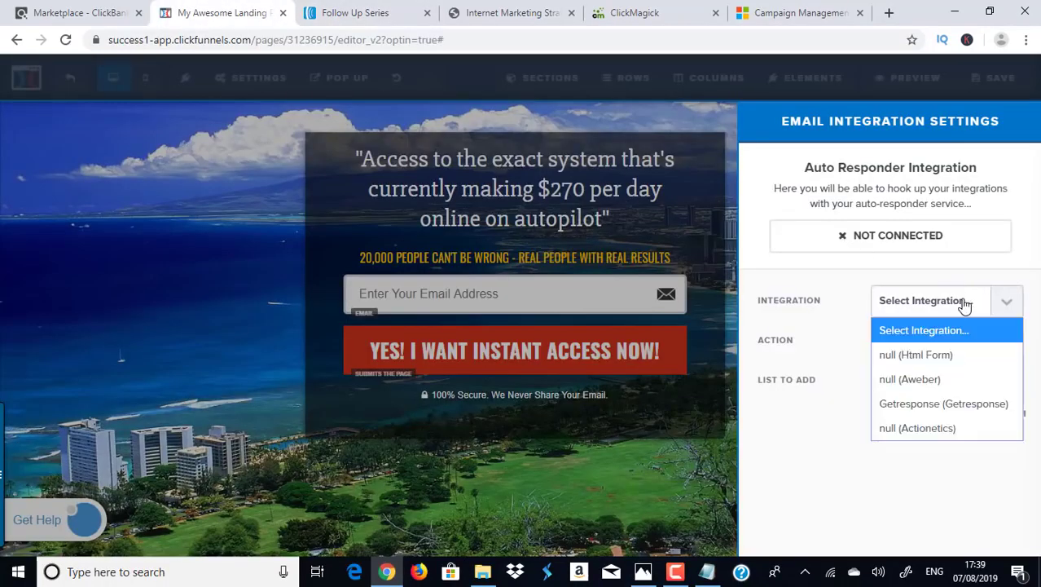
pyautogui.click(919, 378)
pyautogui.click(950, 341)
pyautogui.click(921, 396)
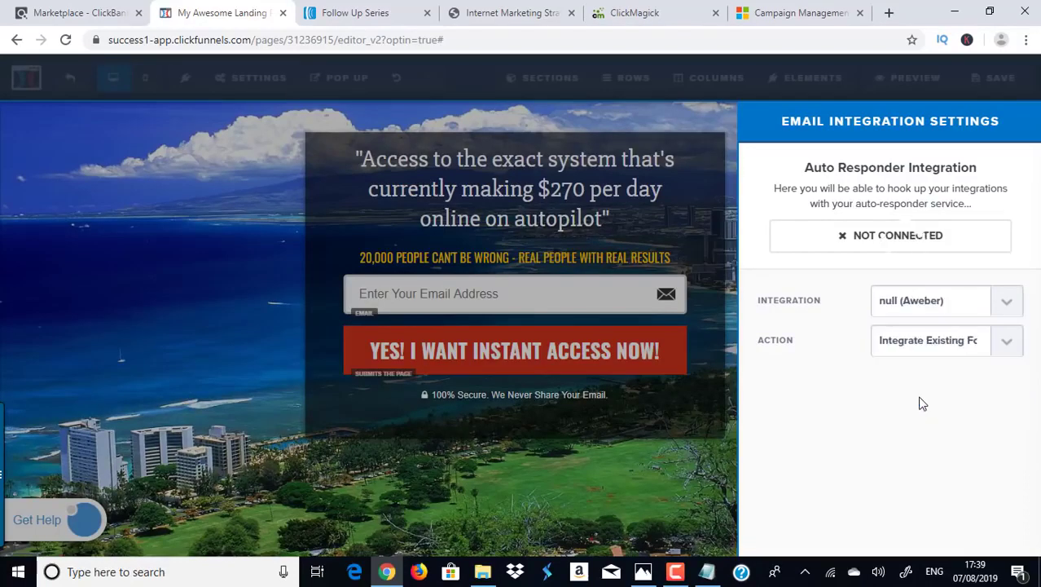
pyautogui.click(945, 380)
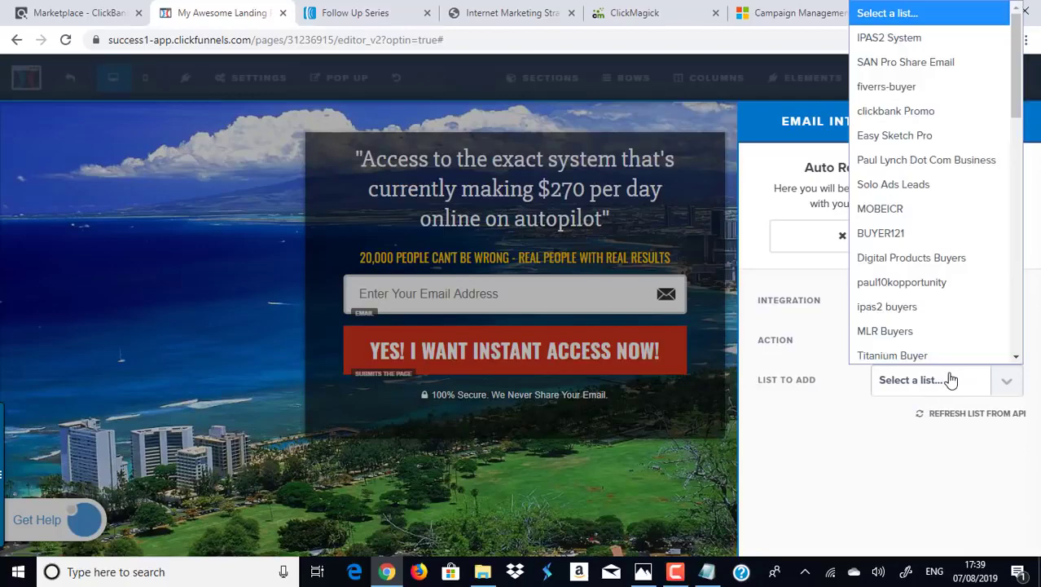
pyautogui.moveTo(1017, 114); pyautogui.dragTo(1022, 354)
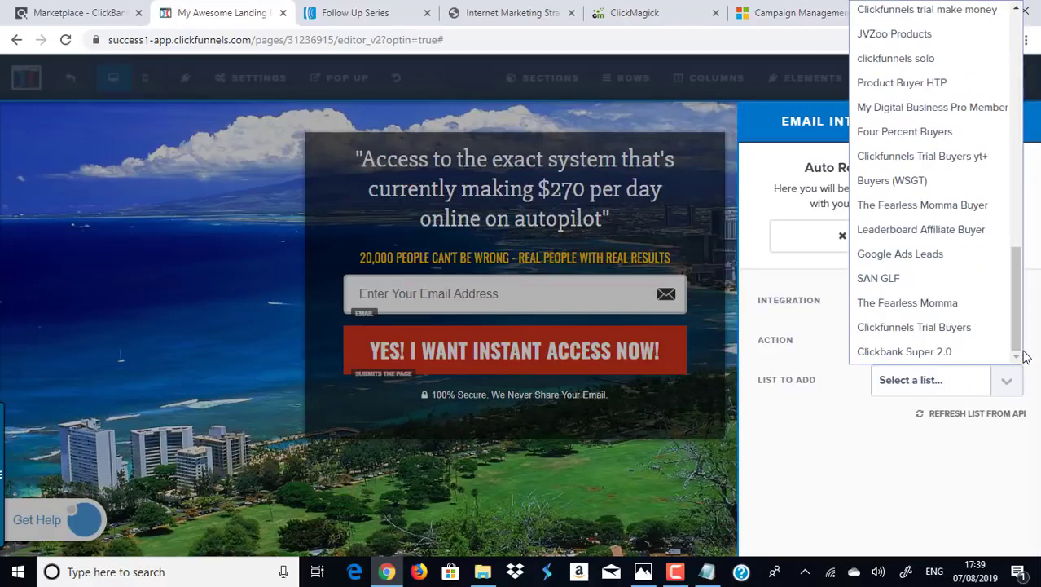
pyautogui.click(933, 355)
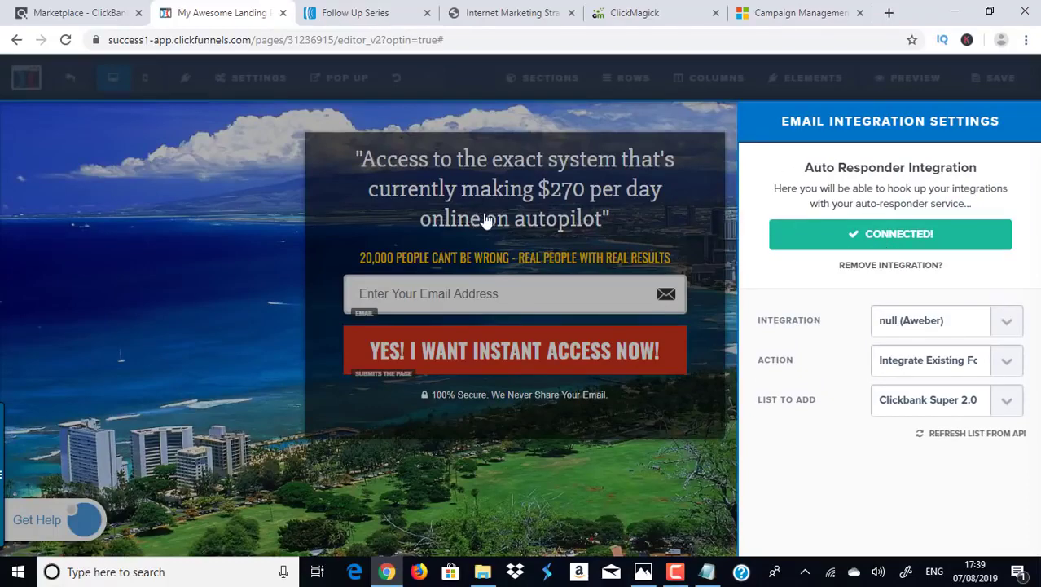
pyautogui.click(392, 226)
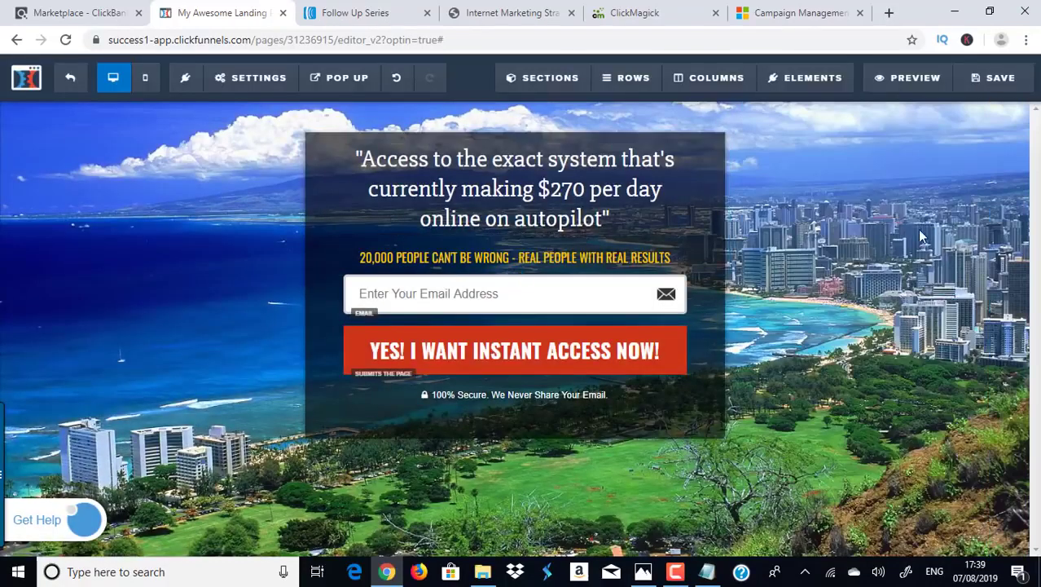
pyautogui.click(257, 78)
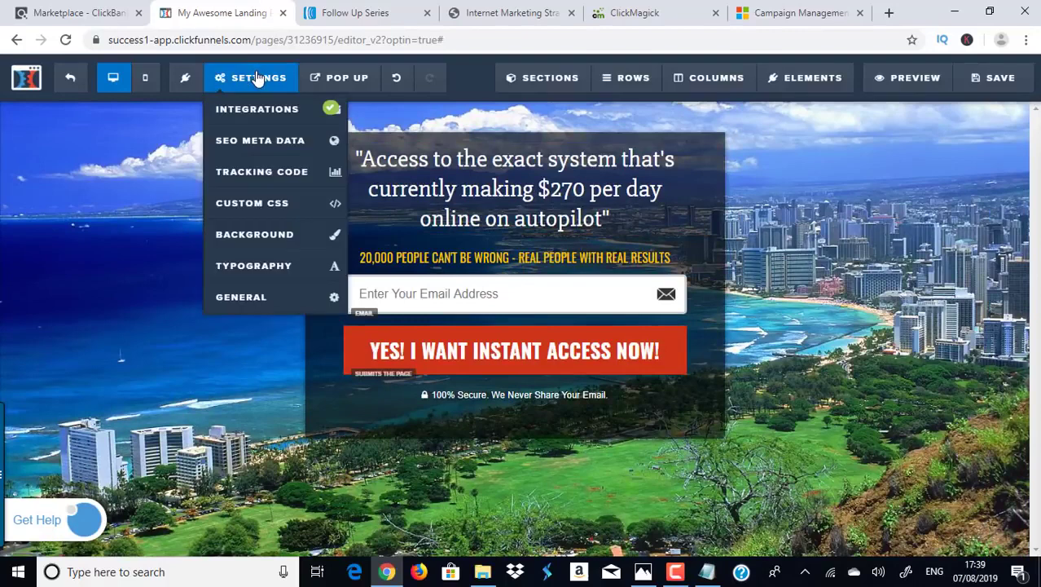
# Replace the default SEO meta title with 'How To Make $270 Per Day Online'.
pyautogui.click(260, 141)
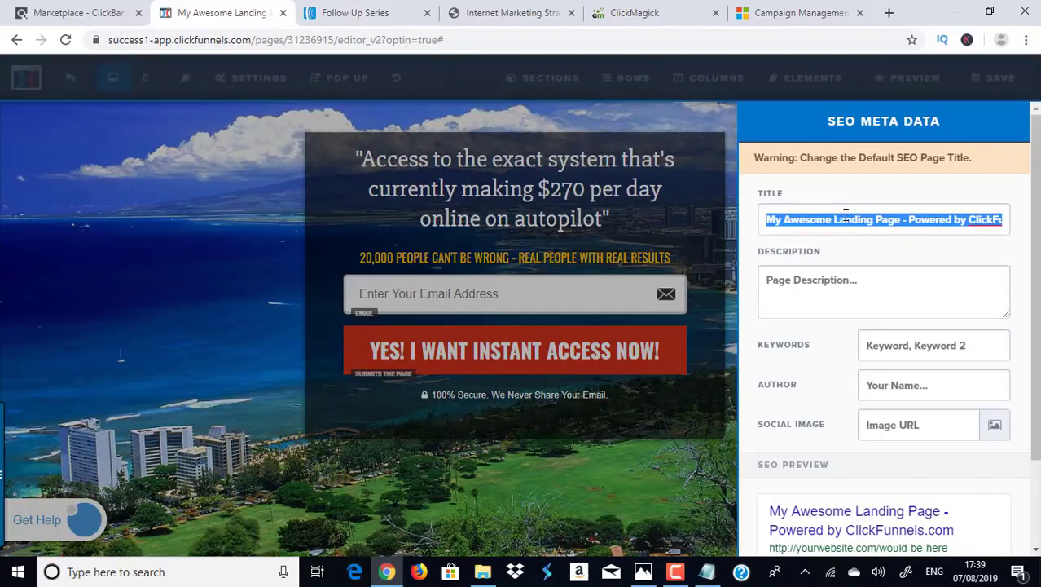
pyautogui.press('BackSpace')
pyautogui.write('How To Make ')
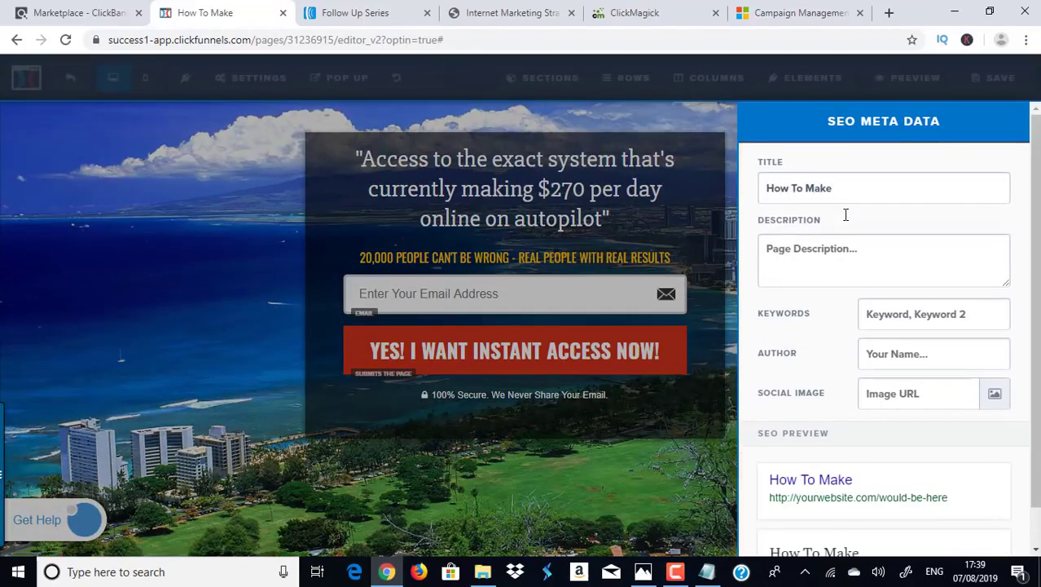
pyautogui.write('$270 Per Day Online')
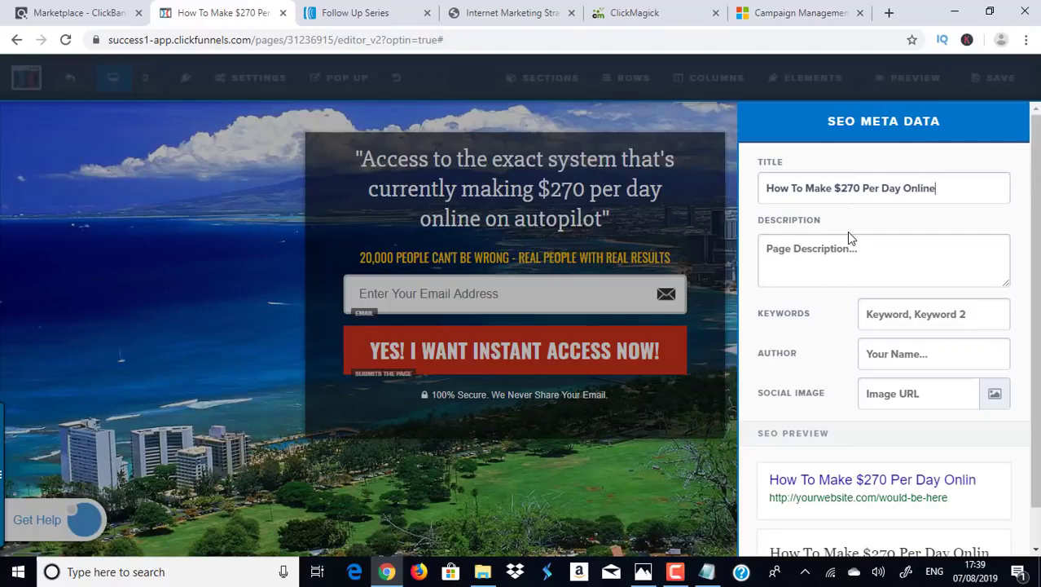
pyautogui.click(553, 216)
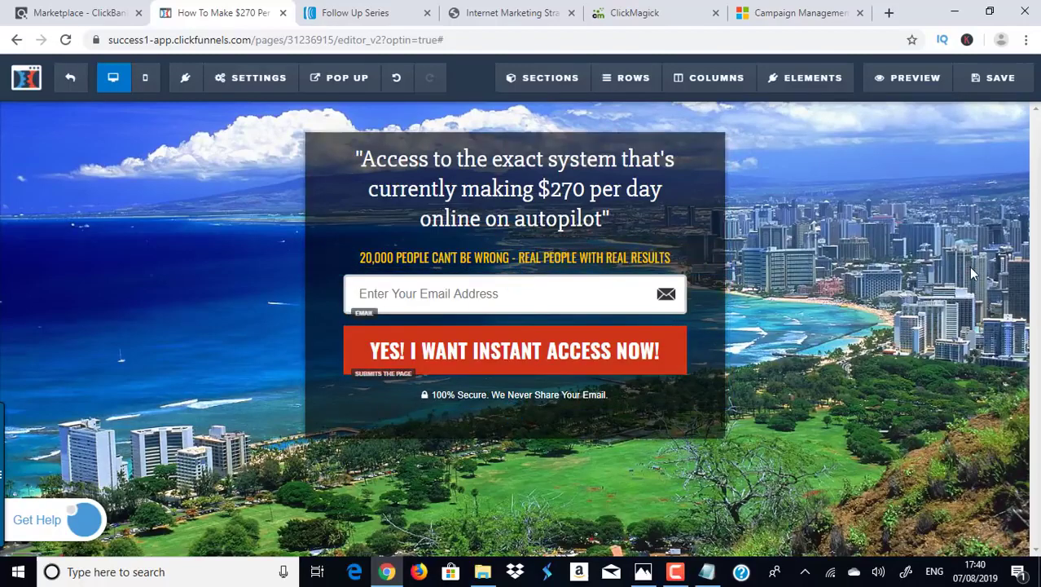
pyautogui.click(248, 79)
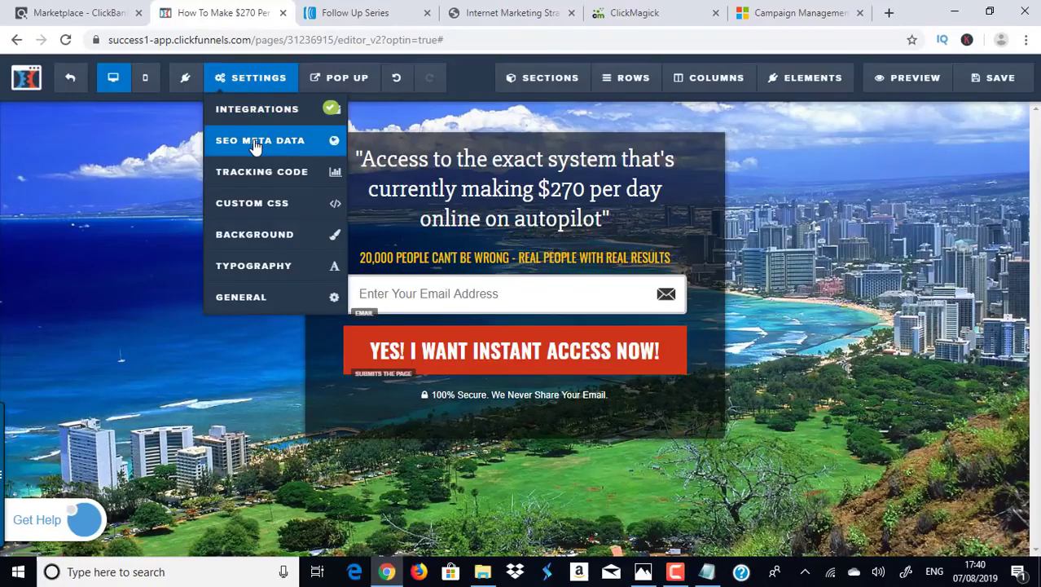
# Open the General page settings and focus the On Submit Go To redirect URL field.
pyautogui.click(245, 298)
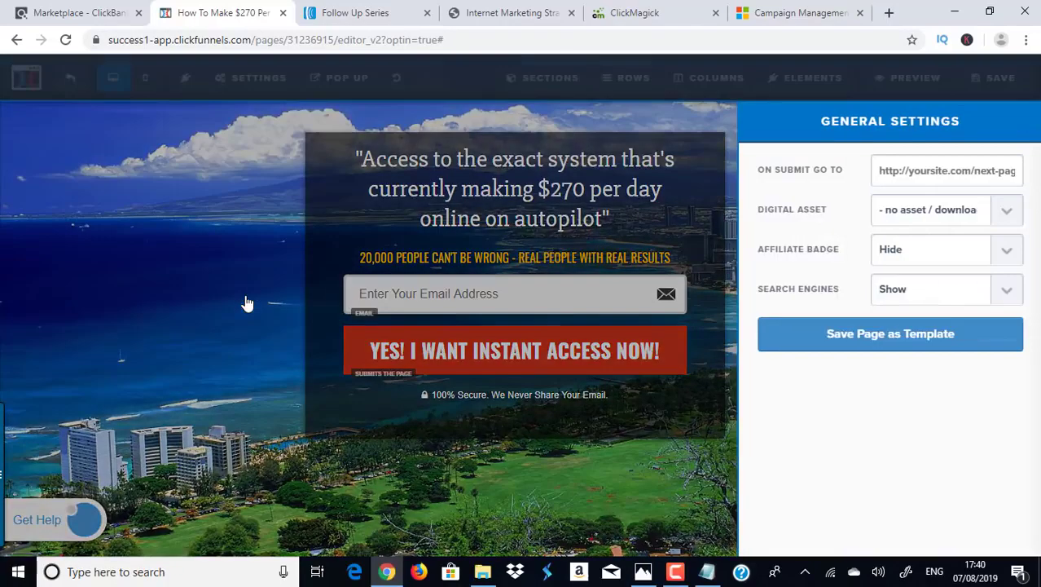
pyautogui.click(892, 173)
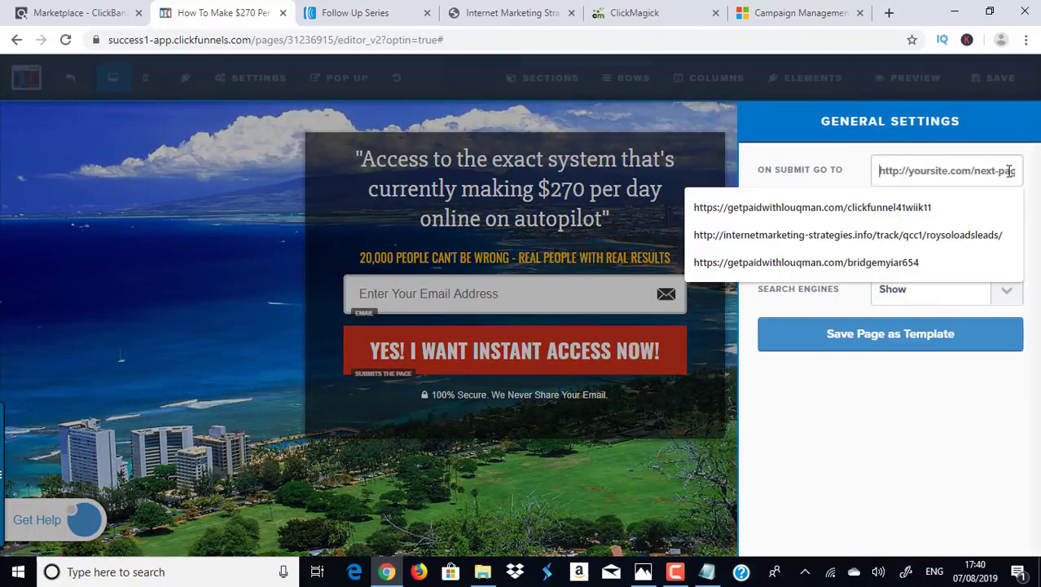
pyautogui.click(832, 163)
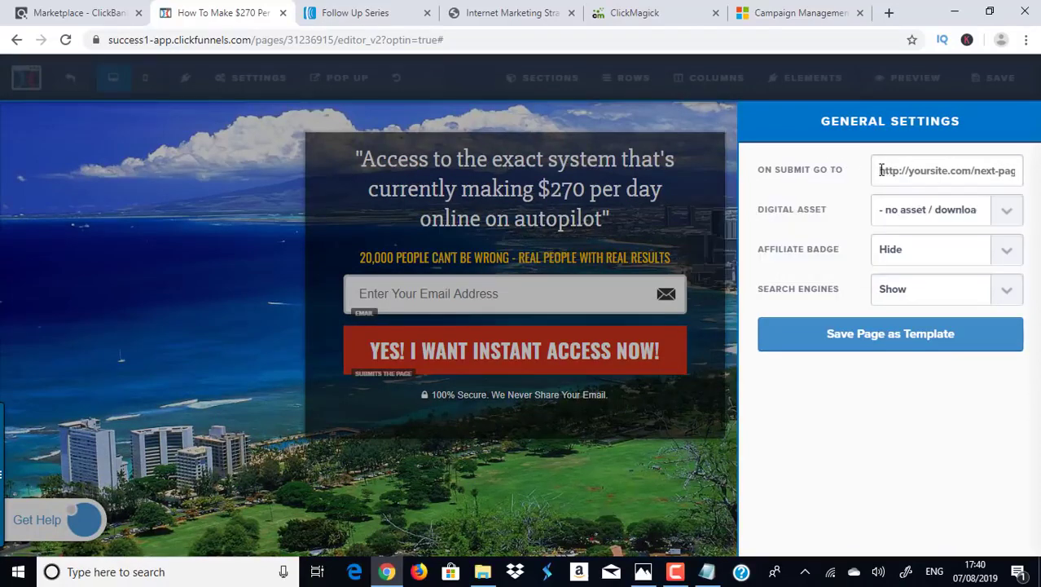
pyautogui.click(880, 170)
pyautogui.click(818, 178)
# Generate a HopLink for CB University with tracking ID 'leads' and copy the encrypted link.
pyautogui.click(77, 12)
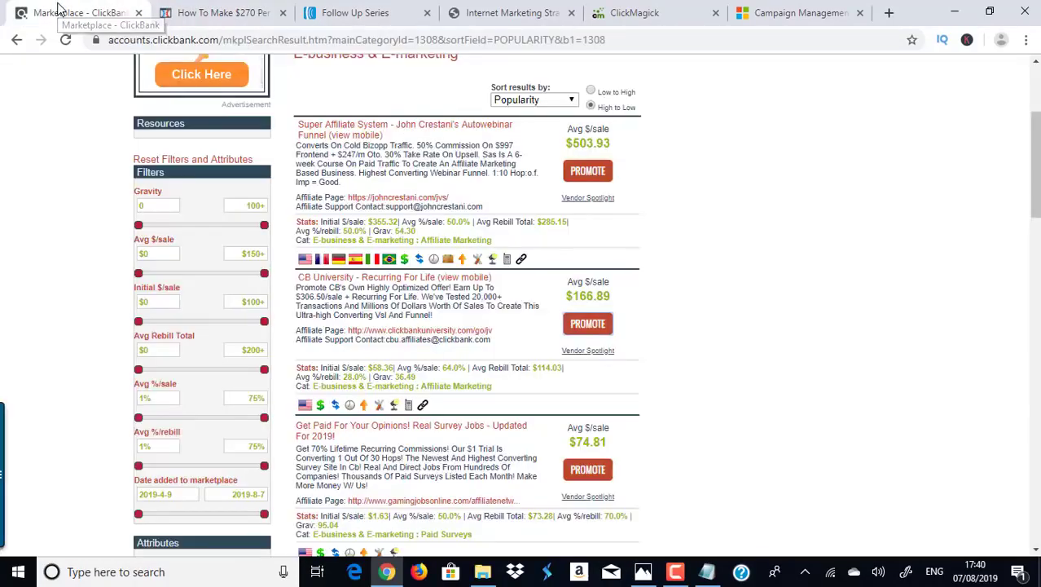
pyautogui.click(586, 326)
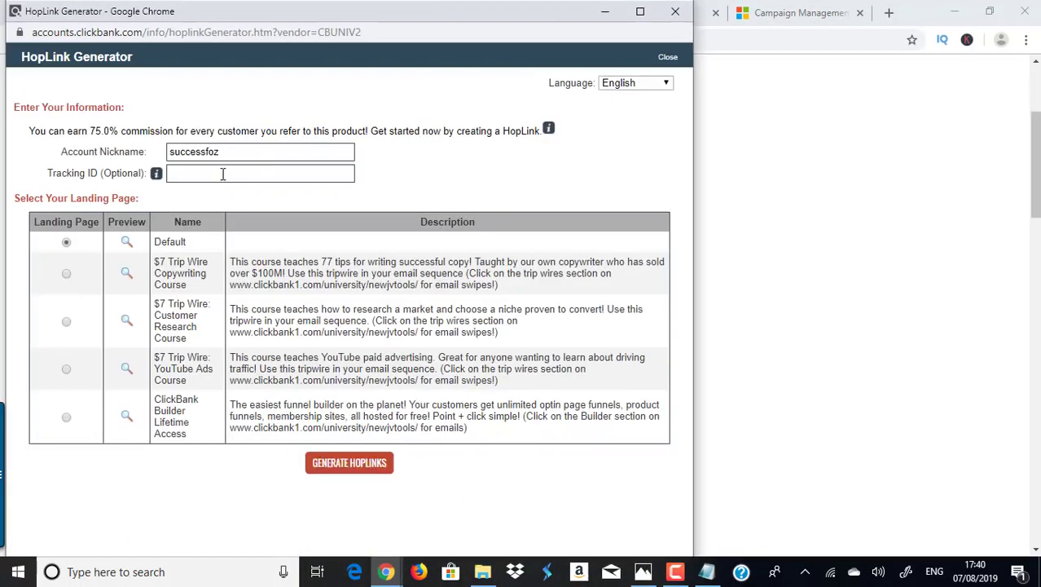
pyautogui.click(223, 174)
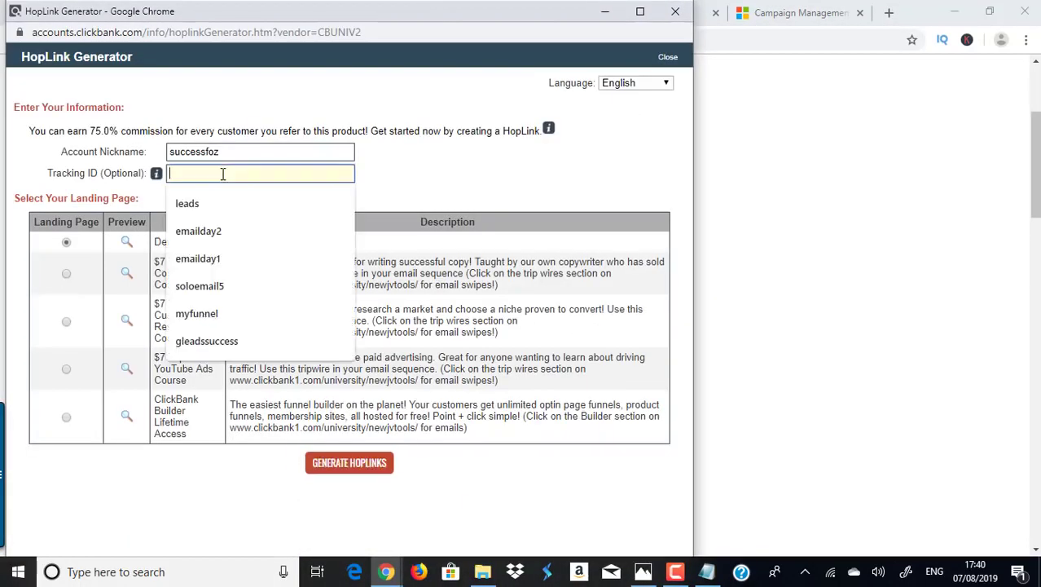
pyautogui.click(194, 210)
pyautogui.click(371, 475)
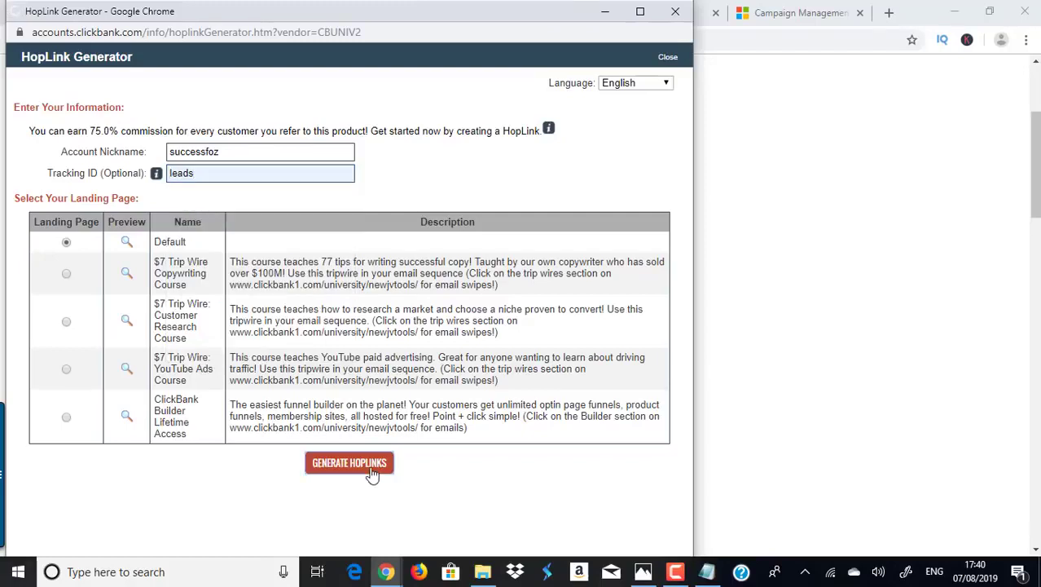
pyautogui.scroll(-1, 686, 433)
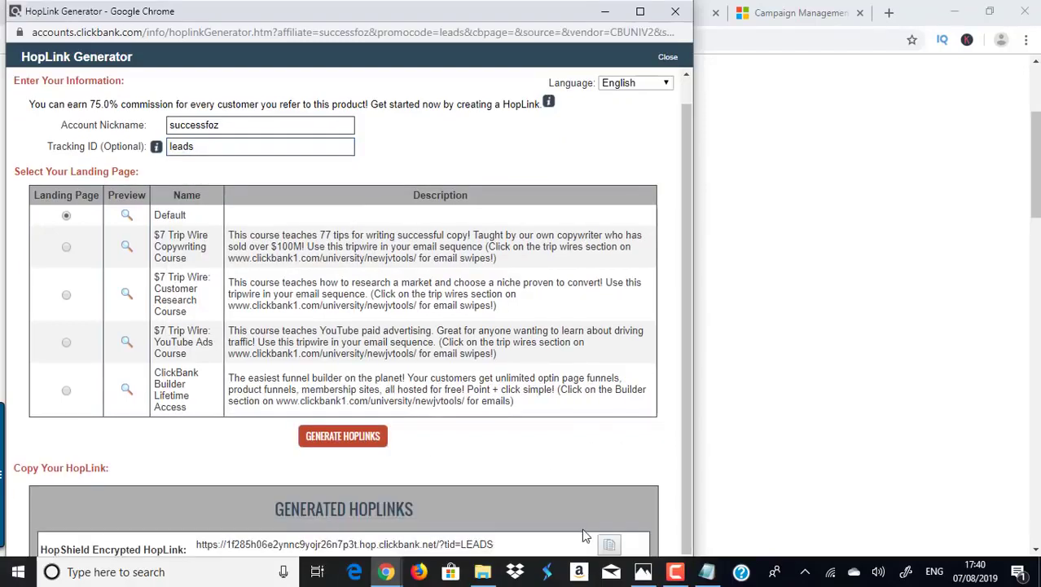
pyautogui.click(609, 543)
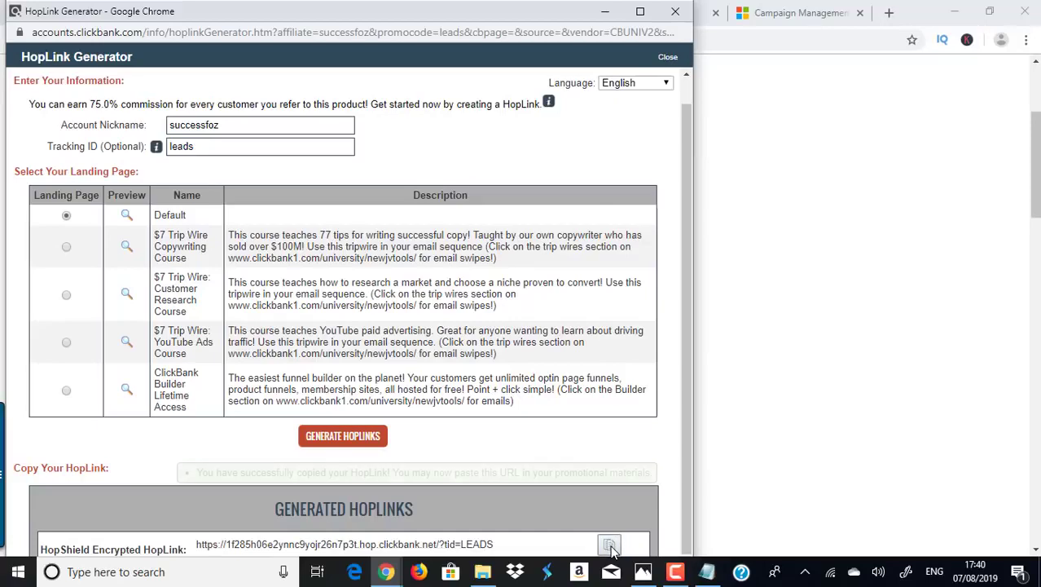
pyautogui.click(674, 11)
# Paste the ClickBank HopLink into the opt-in form's On Submit Go To field and close General Settings.
pyautogui.click(209, 10)
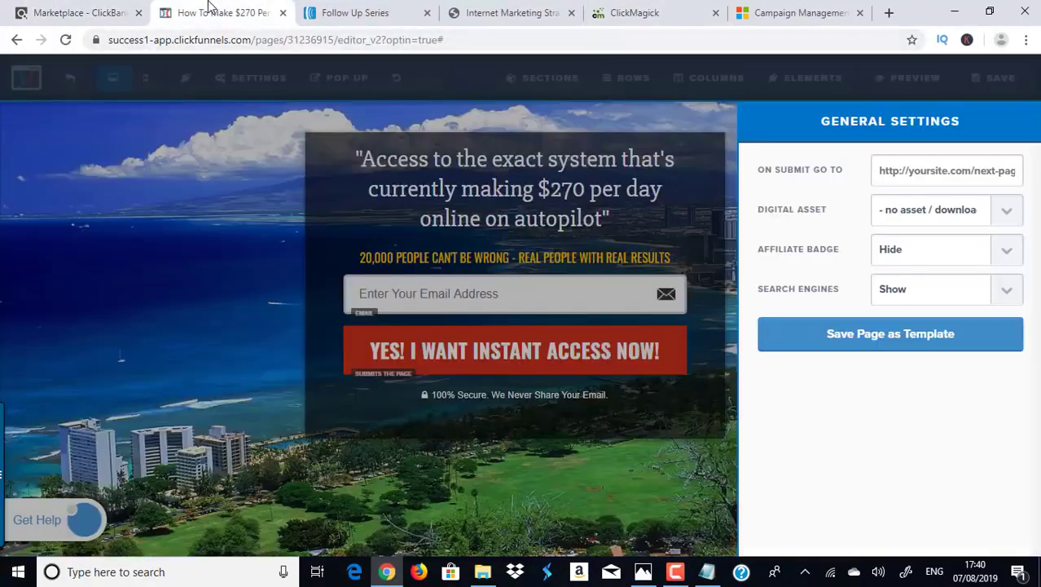
pyautogui.click(881, 169)
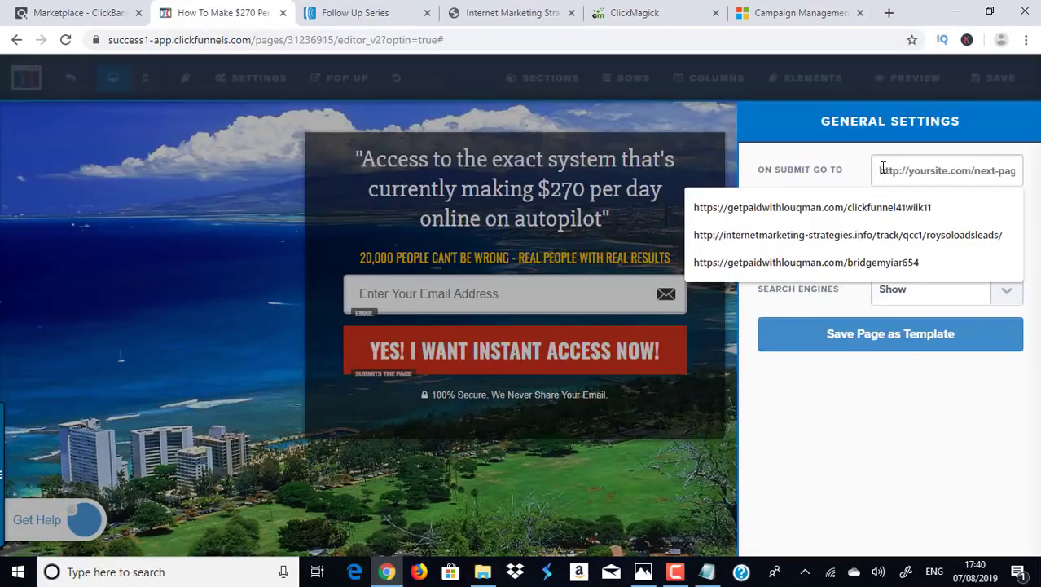
pyautogui.hotkey('ctrl', 'v')
pyautogui.click(812, 186)
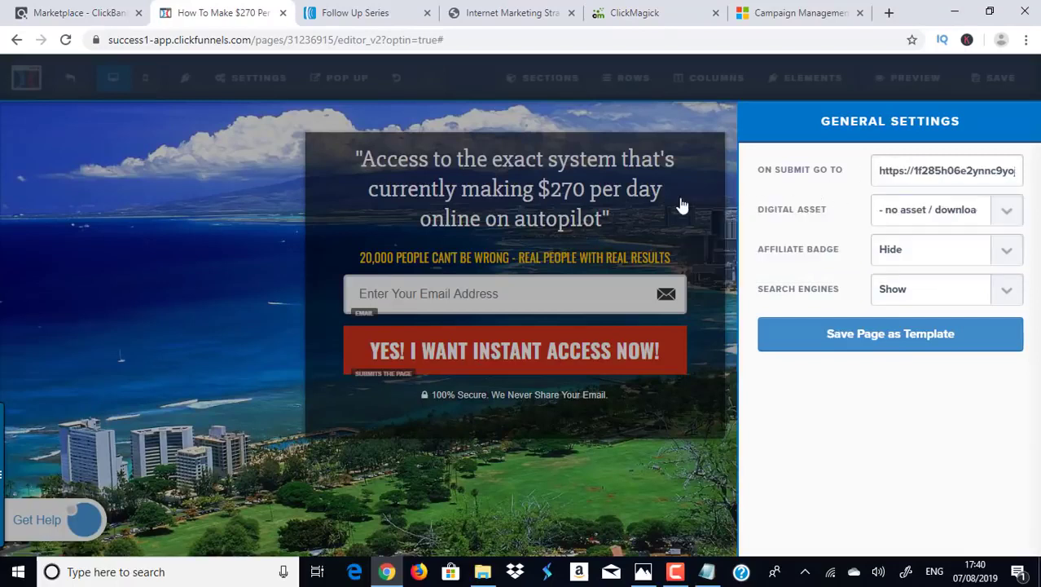
pyautogui.click(365, 213)
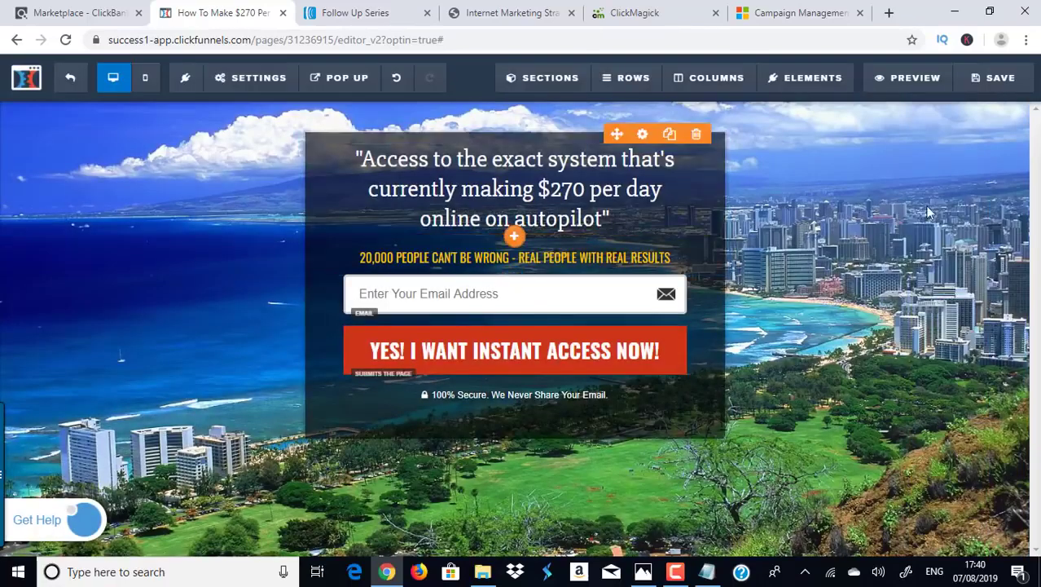
# Save the opt-in page, open its live preview, and test the email field.
pyautogui.click(1000, 78)
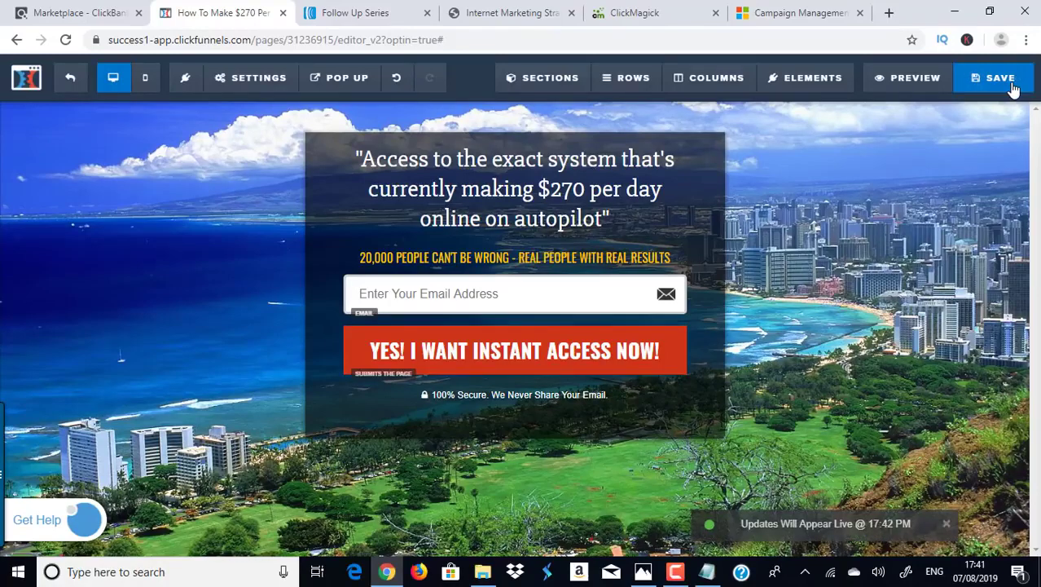
pyautogui.click(1010, 88)
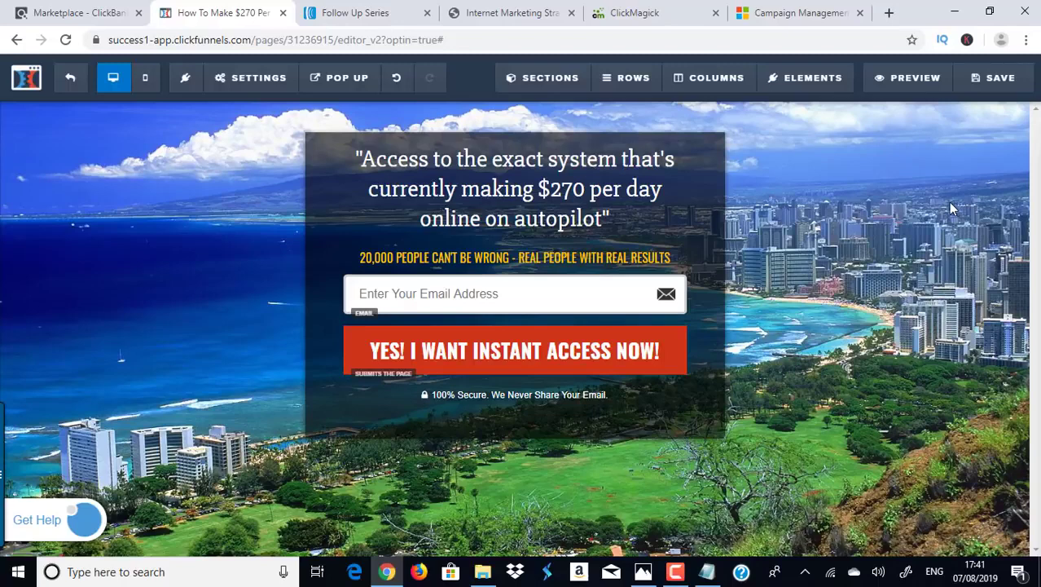
pyautogui.click(919, 90)
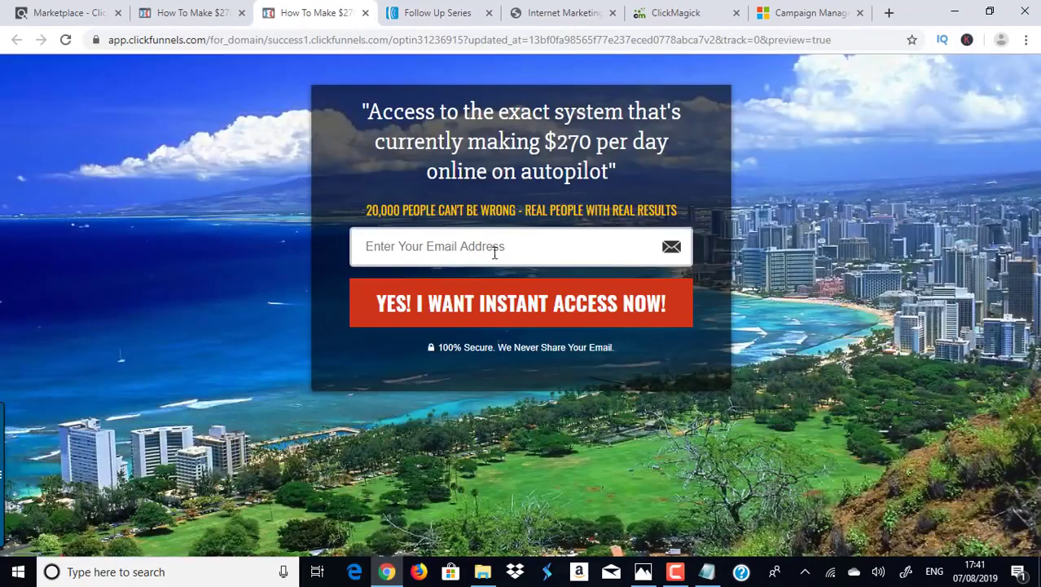
pyautogui.click(494, 253)
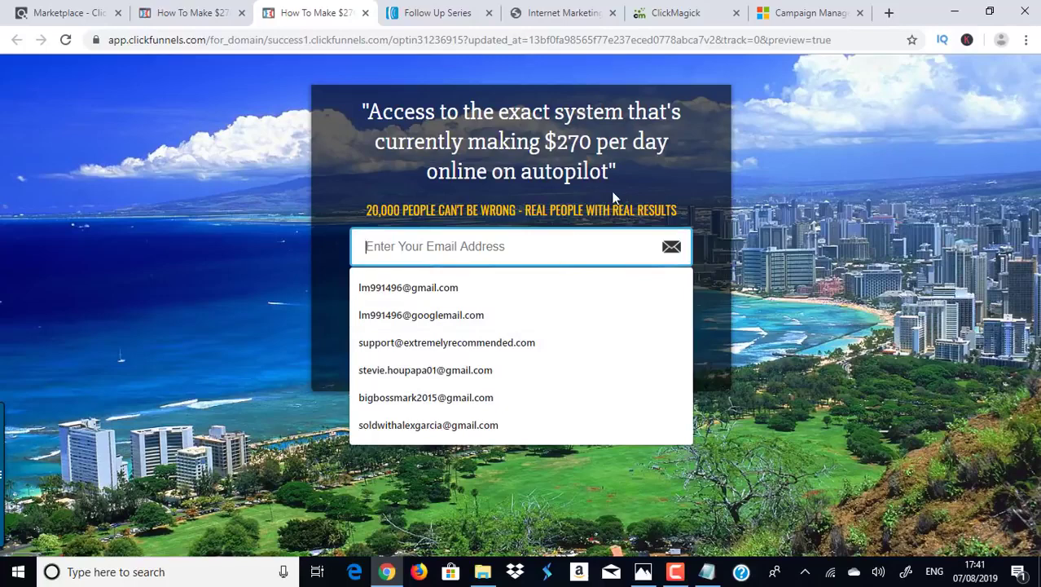
pyautogui.click(669, 167)
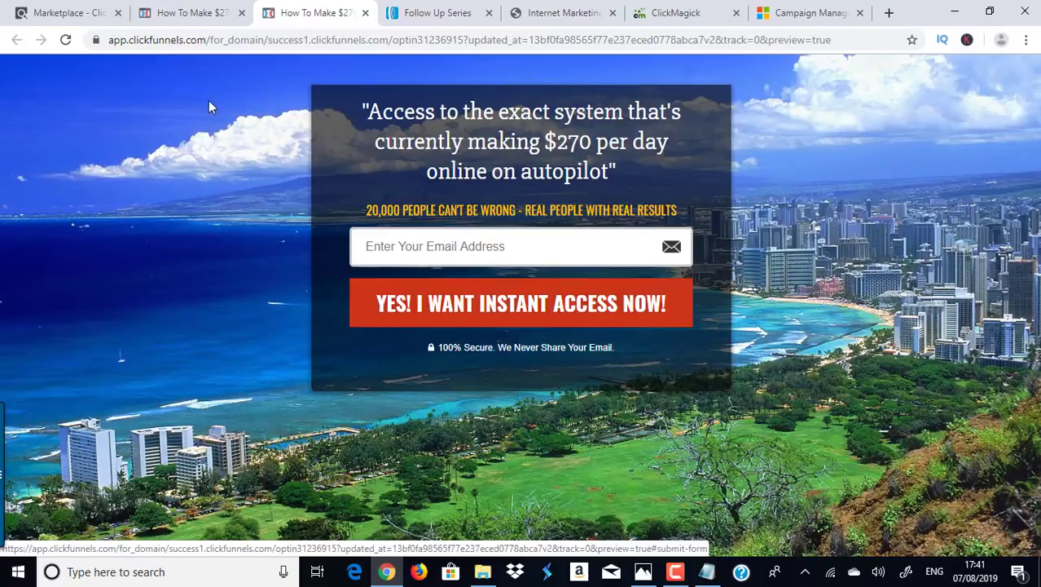
# Bring up AWeber's Follow Up Series for Clickbank Super 2.0.
pyautogui.click(65, 13)
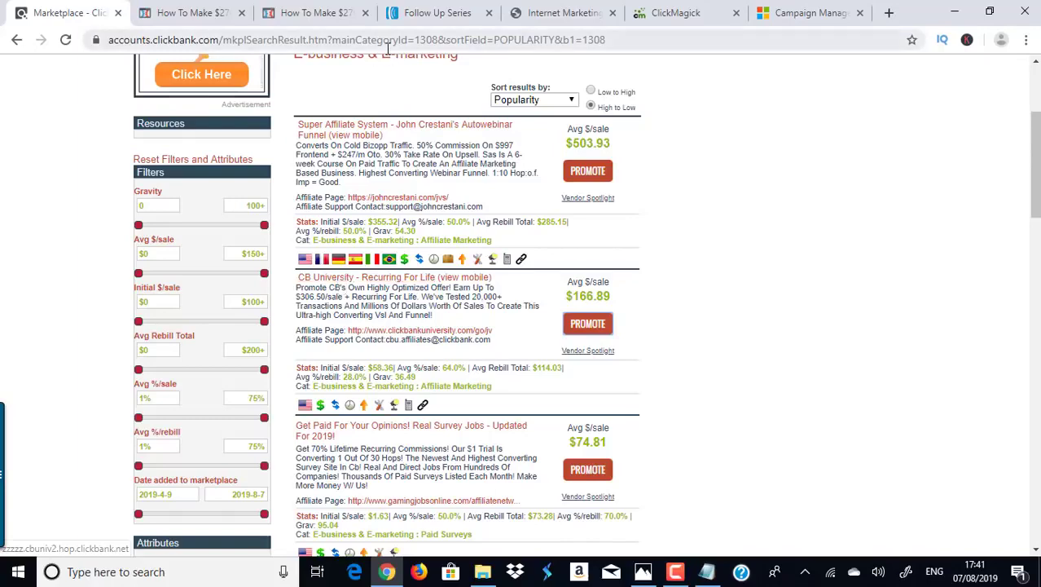
pyautogui.click(314, 12)
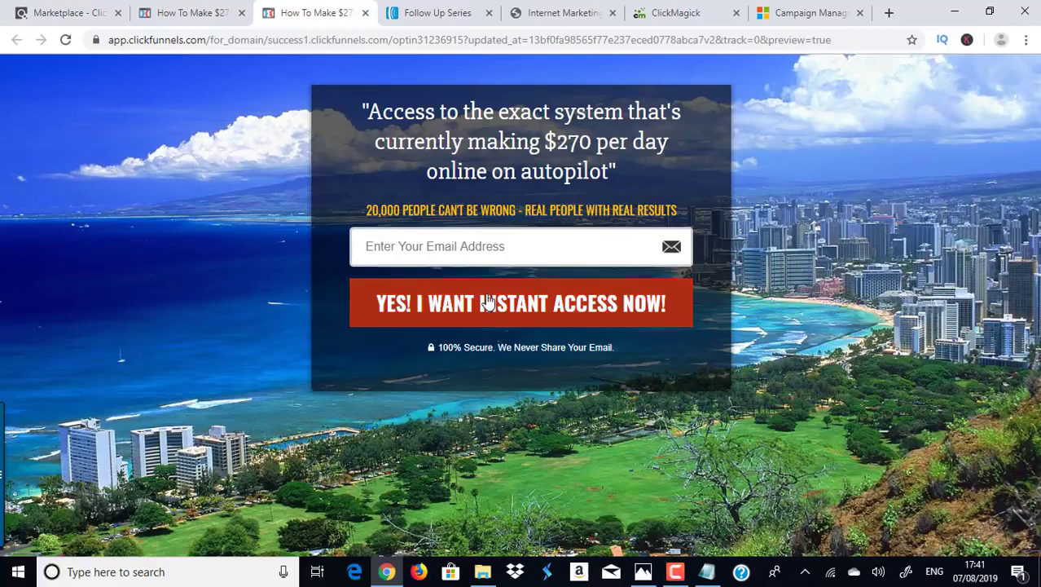
pyautogui.click(434, 12)
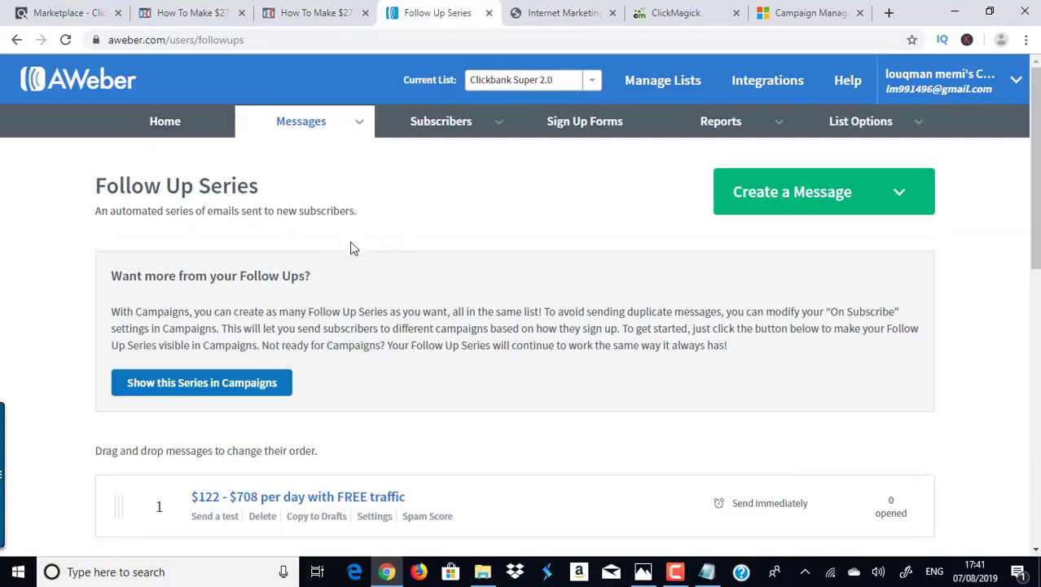
pyautogui.scroll(-4, 436, 308)
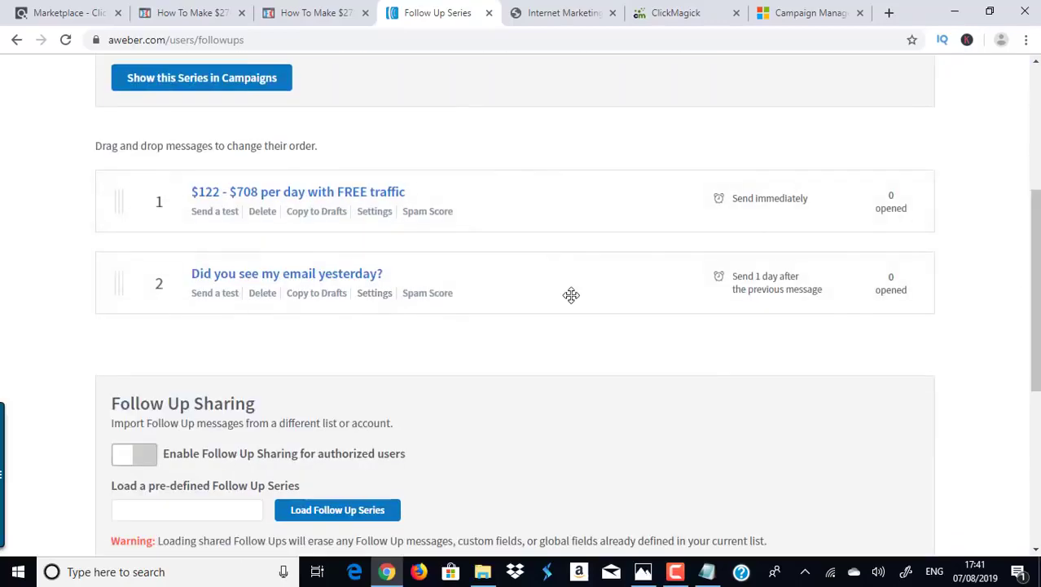
pyautogui.moveTo(1035, 309); pyautogui.dragTo(839, 187)
pyautogui.click(330, 12)
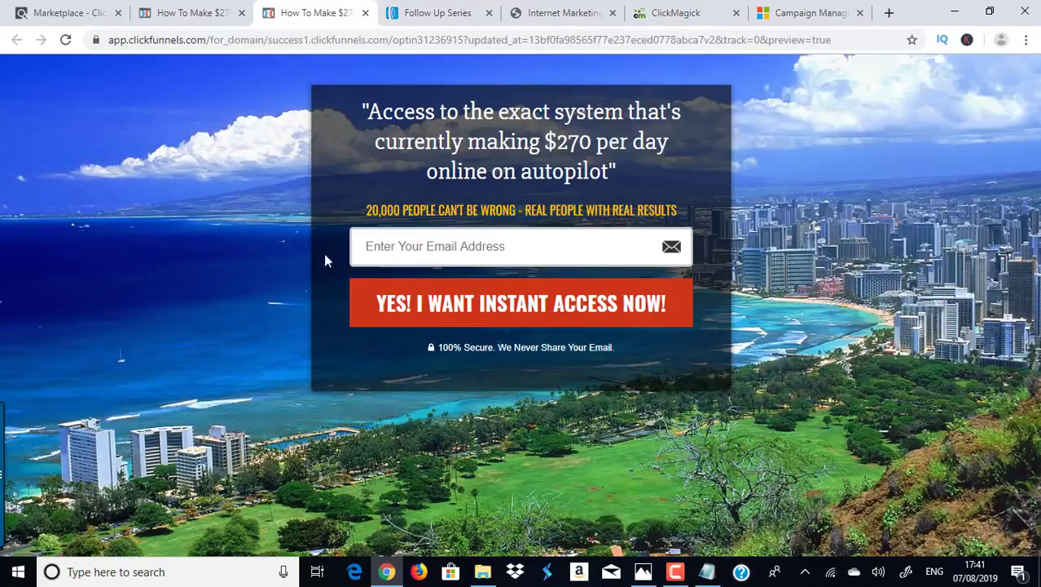
pyautogui.click(439, 10)
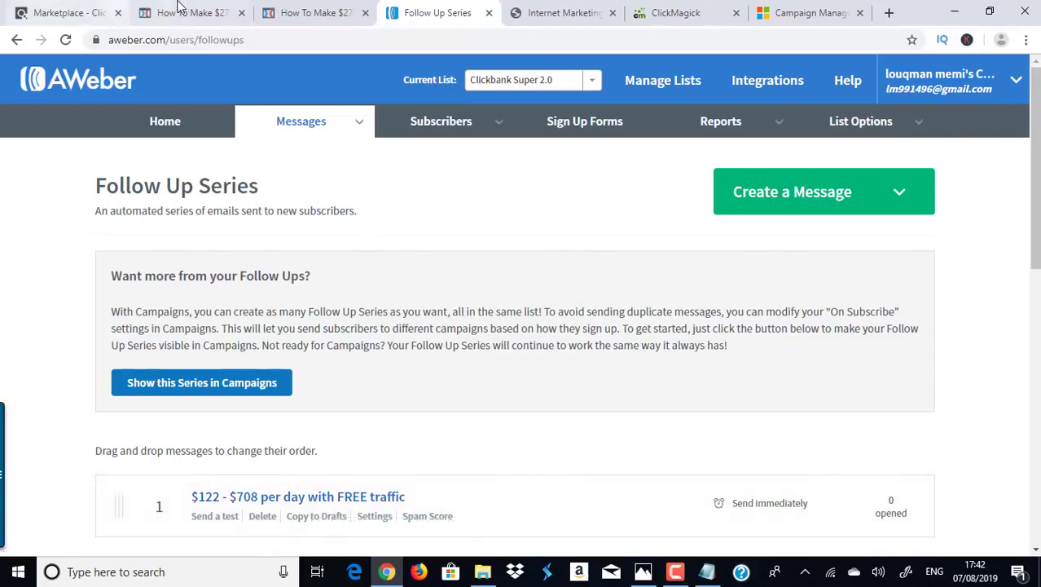
pyautogui.click(41, 12)
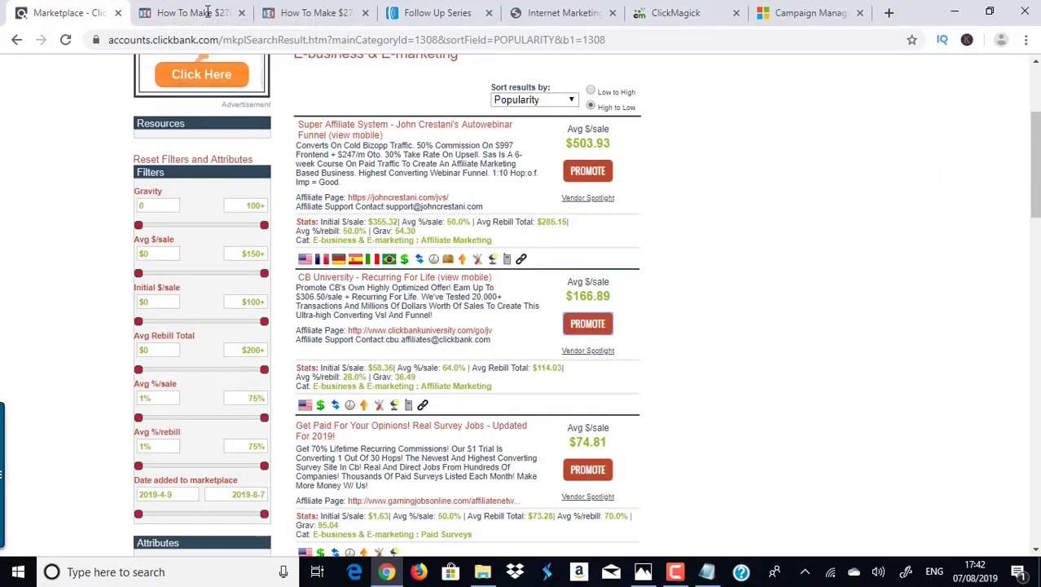
pyautogui.click(183, 13)
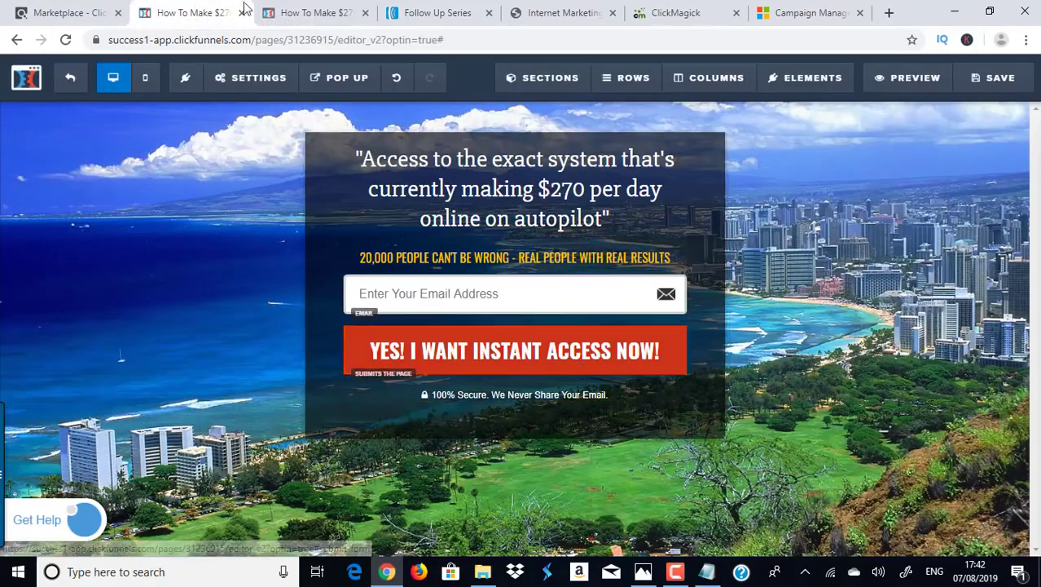
pyautogui.click(314, 12)
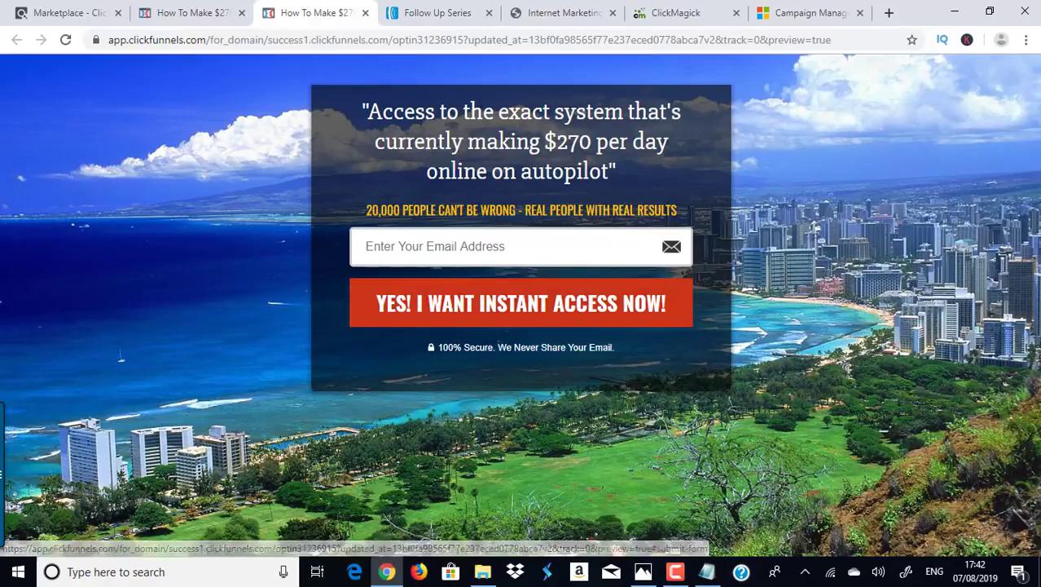
pyautogui.click(422, 7)
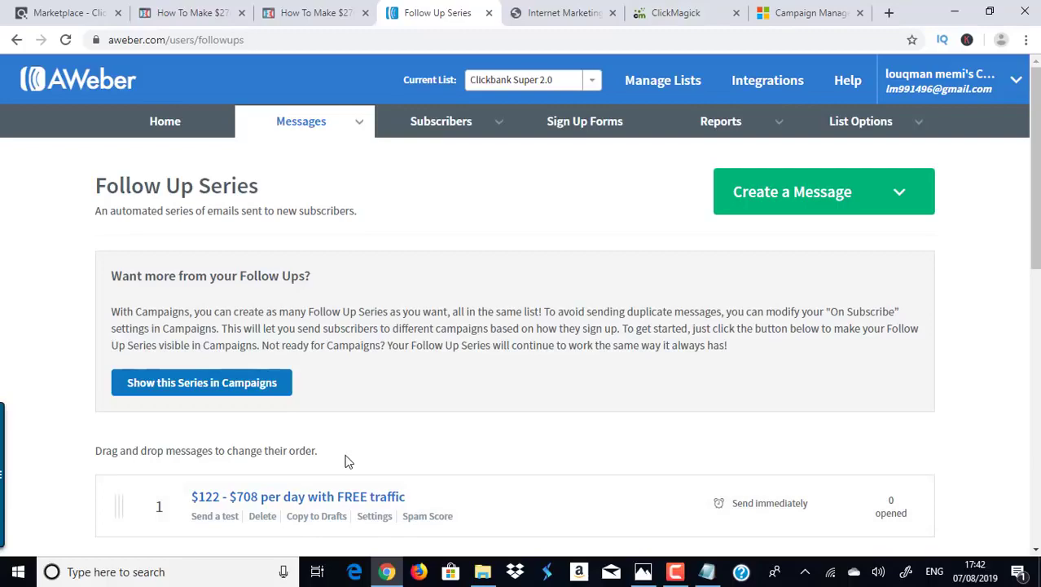
# Scroll through the two AWeber follow-up messages, then go back to the opt-in page editor.
pyautogui.scroll(-4, 675, 345)
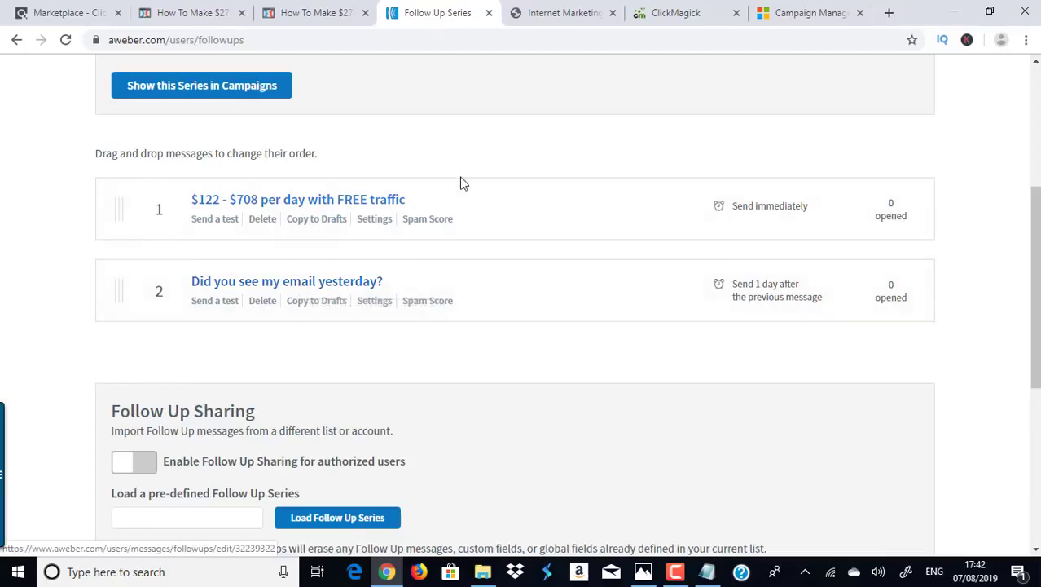
pyautogui.click(322, 12)
pyautogui.click(204, 11)
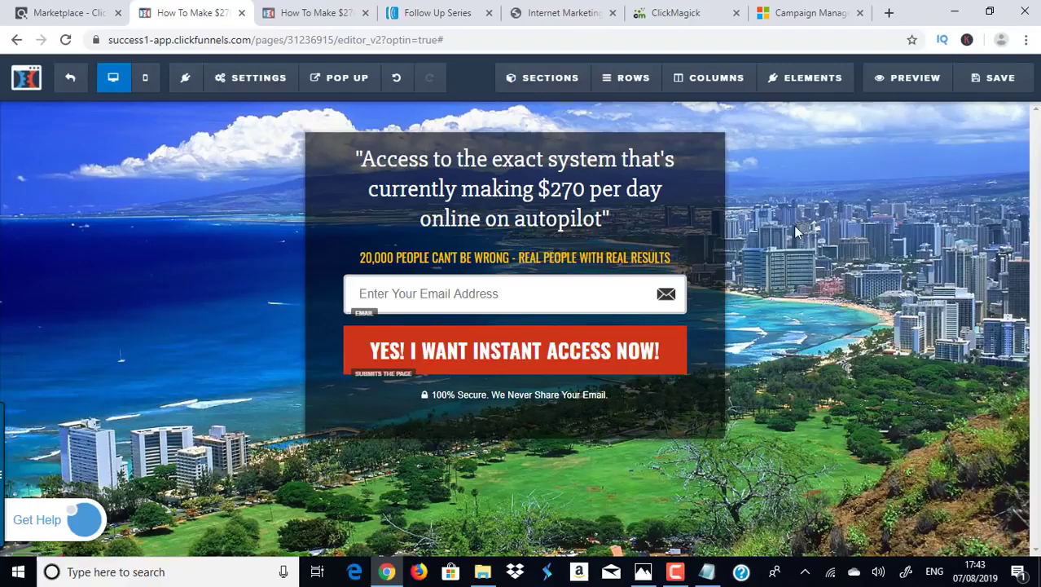
# Exit the editor to the clickbank super 2.0 funnel's Optin step overview and look over it.
pyautogui.click(69, 79)
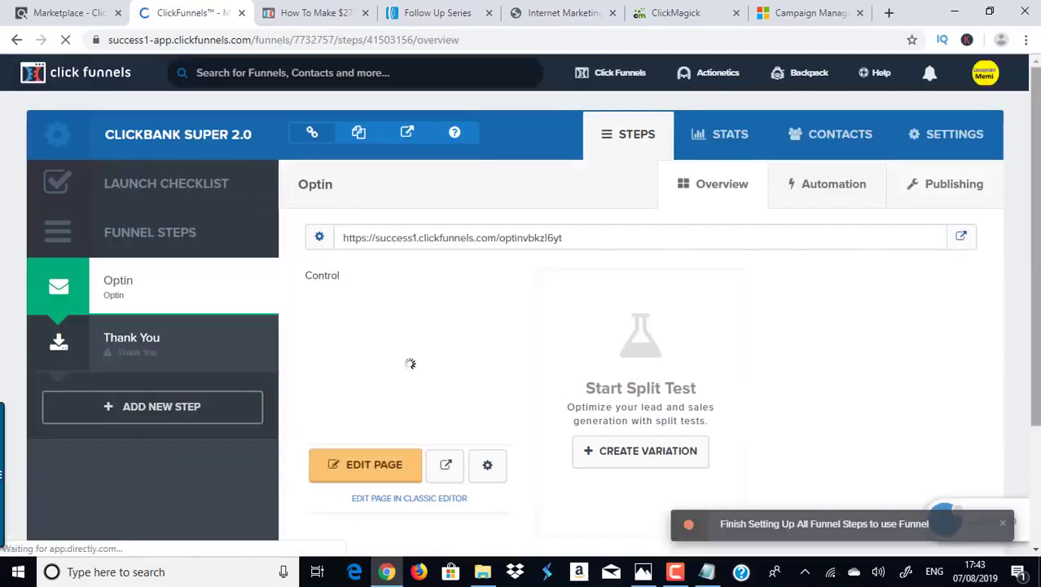
pyautogui.scroll(-1, 522, 252)
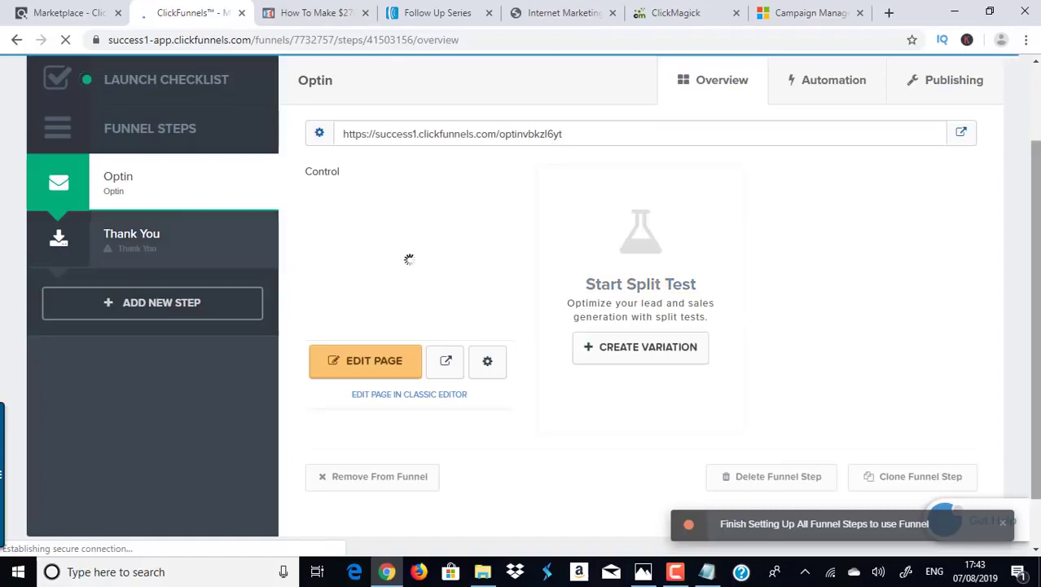
pyautogui.scroll(2, 521, 301)
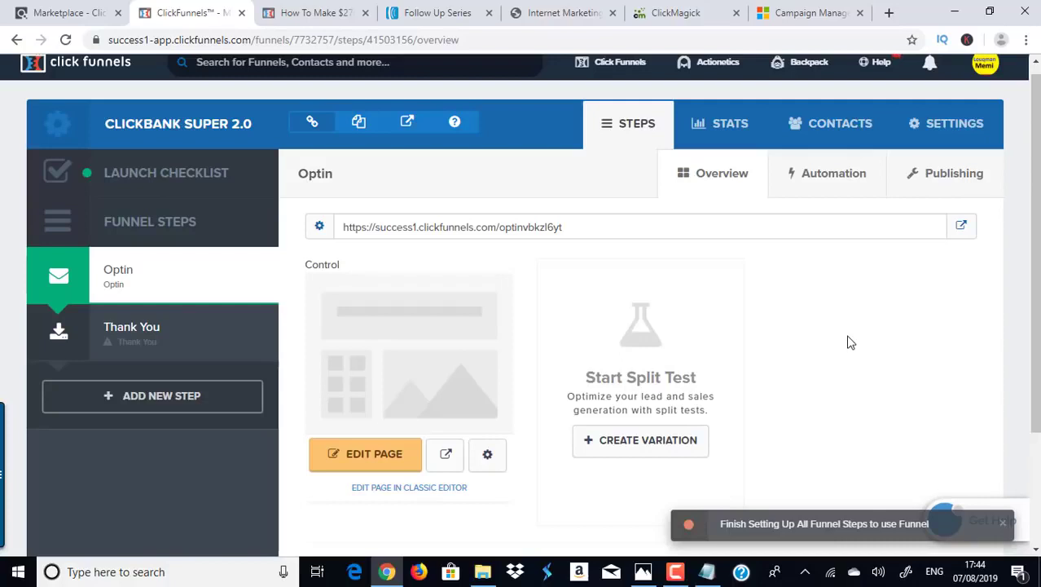
# Look over the ClickMagick dashboard, then open Tracking Links showing the existing link with 1794 clicks.
pyautogui.click(697, 7)
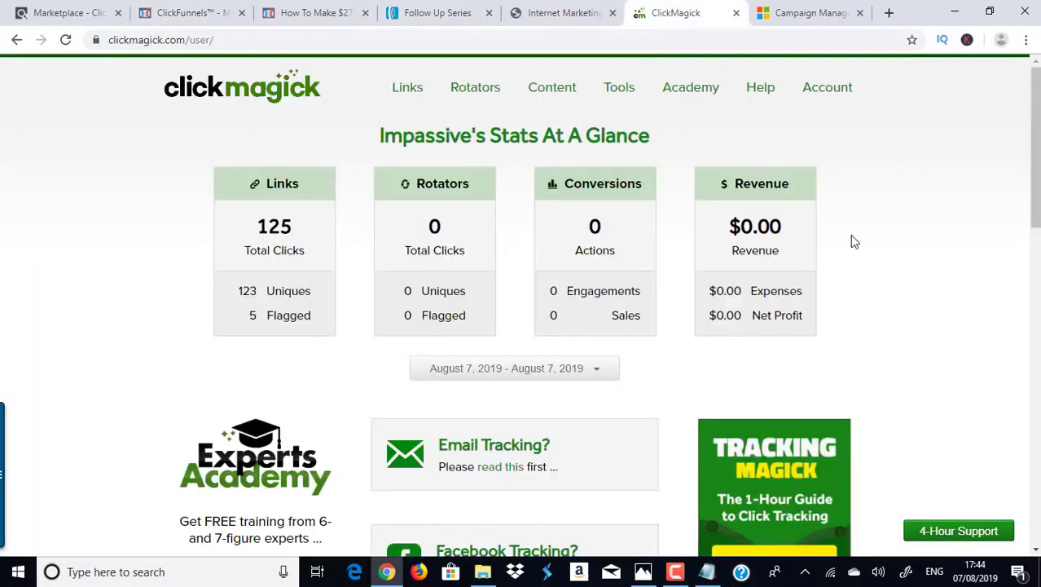
pyautogui.scroll(-4, 1034, 147)
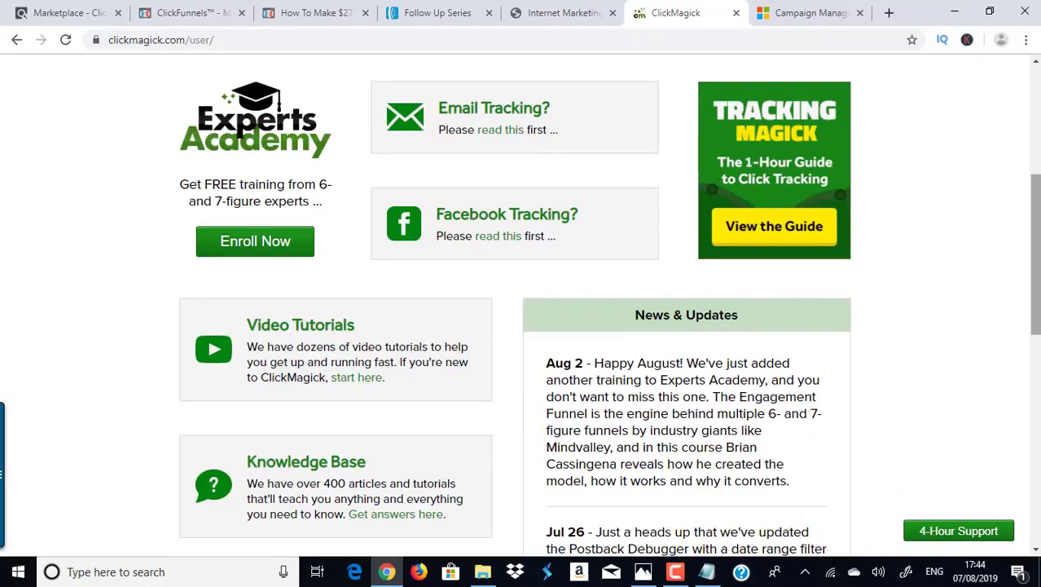
pyautogui.scroll(4, 1035, 245)
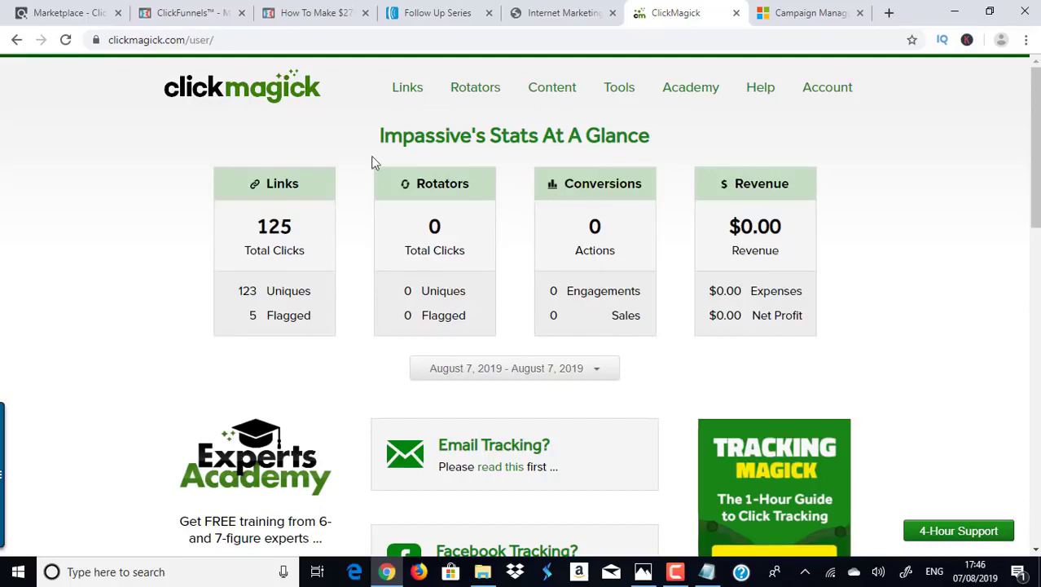
pyautogui.click(412, 92)
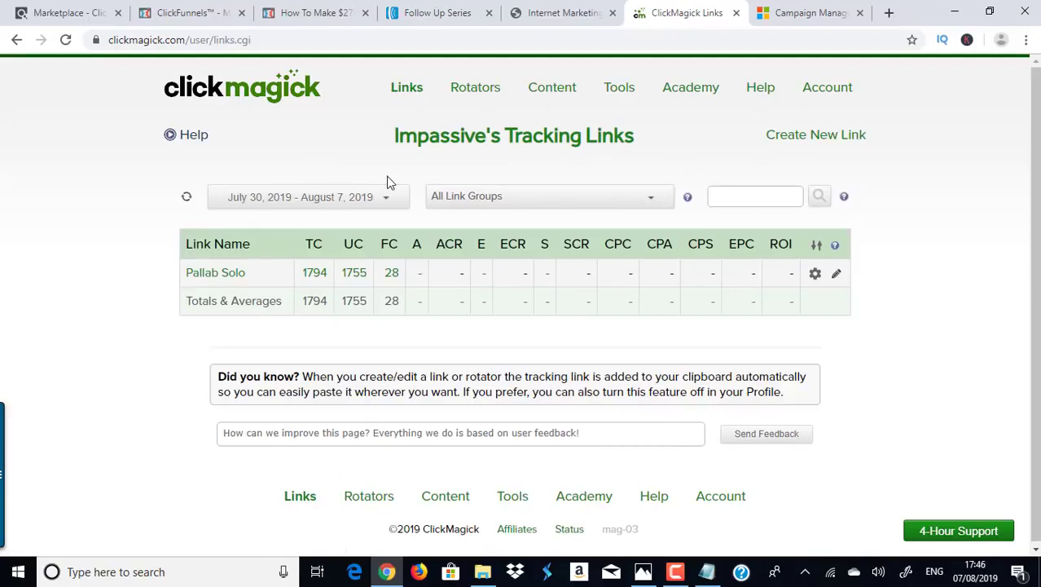
# Start a new tracking link named 'CB TEST' with link ID 'make money'.
pyautogui.click(819, 136)
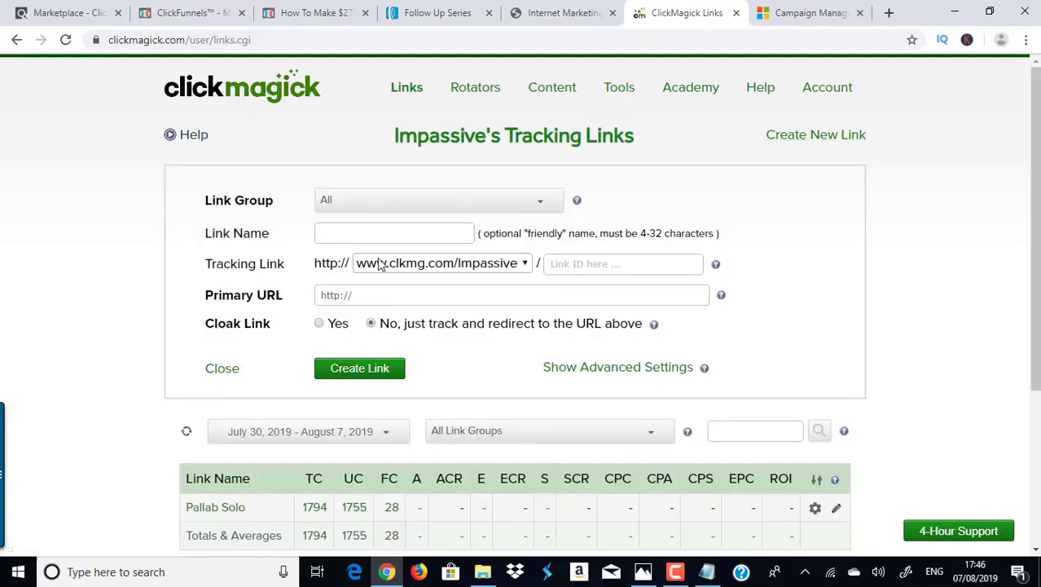
pyautogui.click(351, 231)
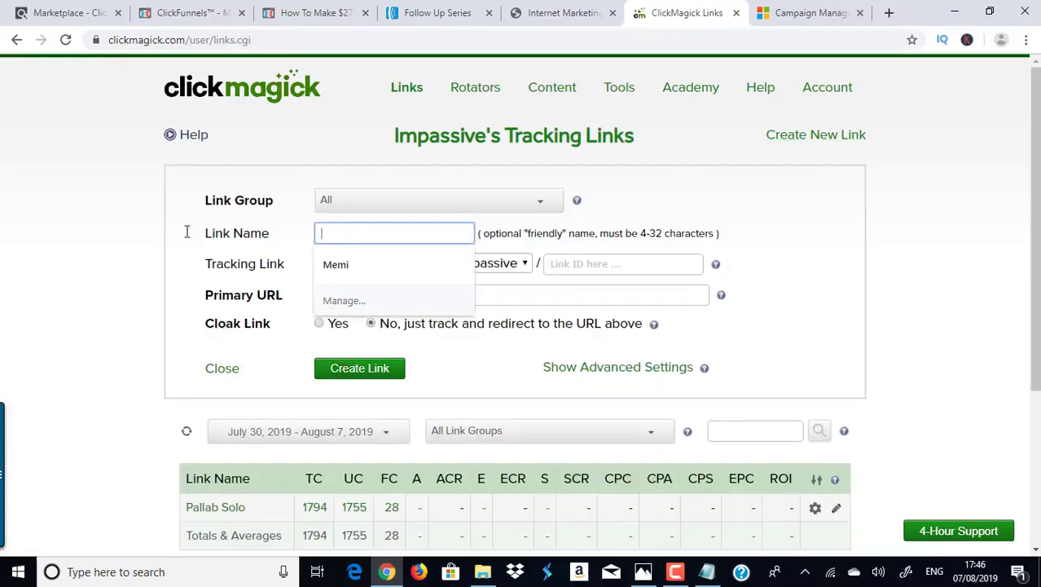
pyautogui.click(101, 244)
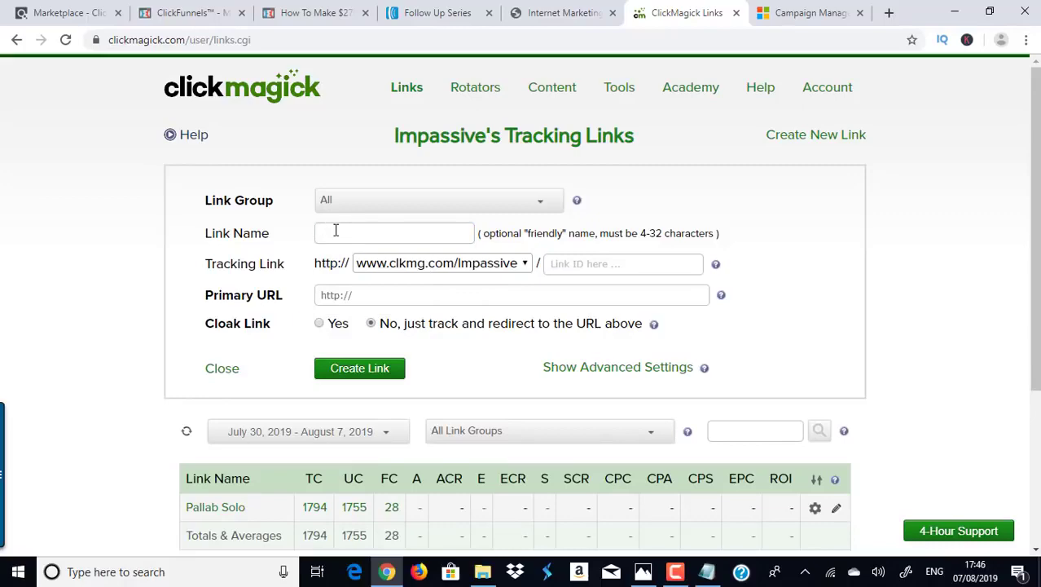
pyautogui.scroll(-3, 335, 231)
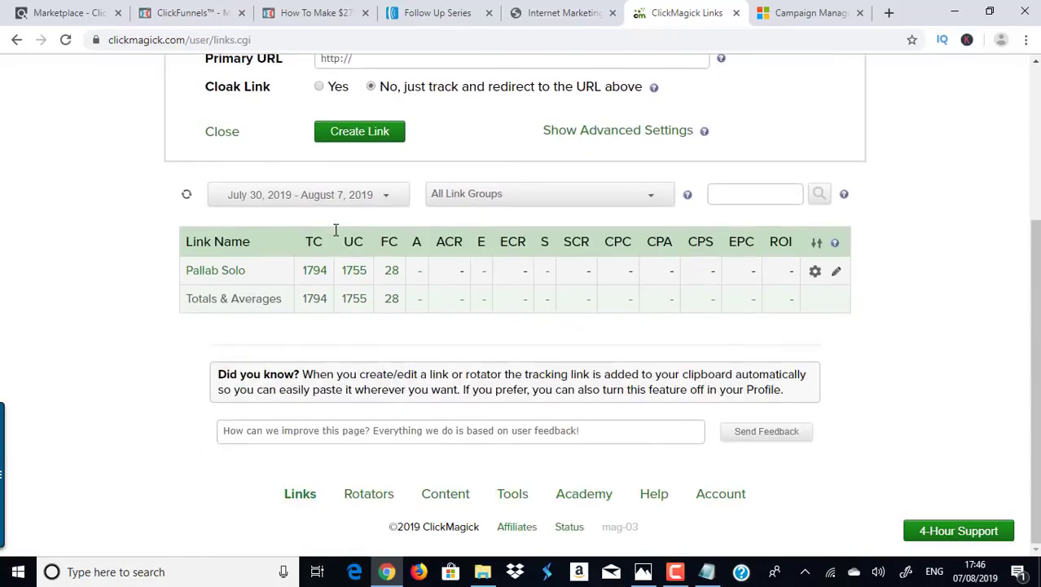
pyautogui.scroll(3, 335, 231)
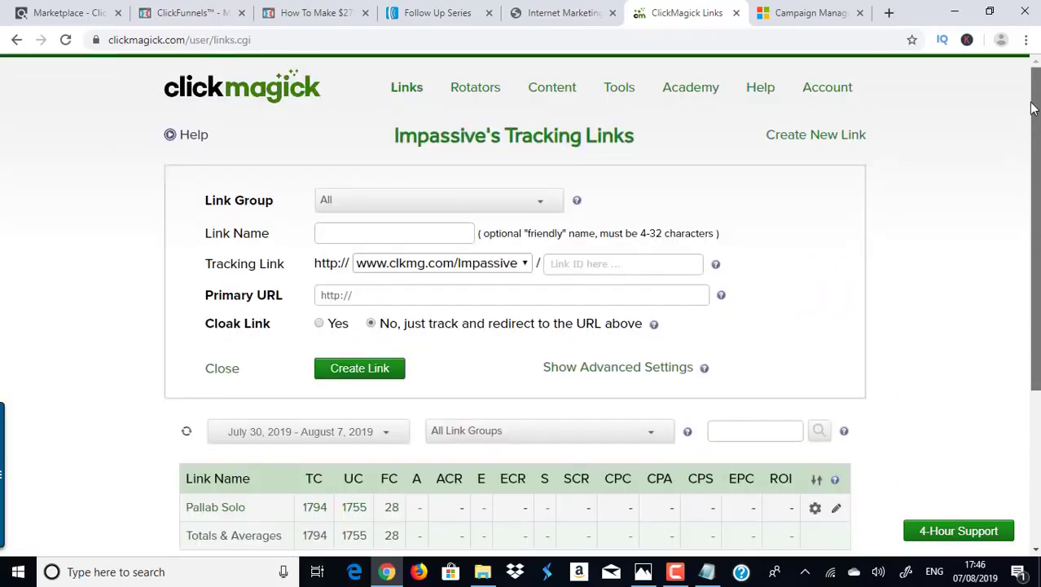
pyautogui.click(353, 235)
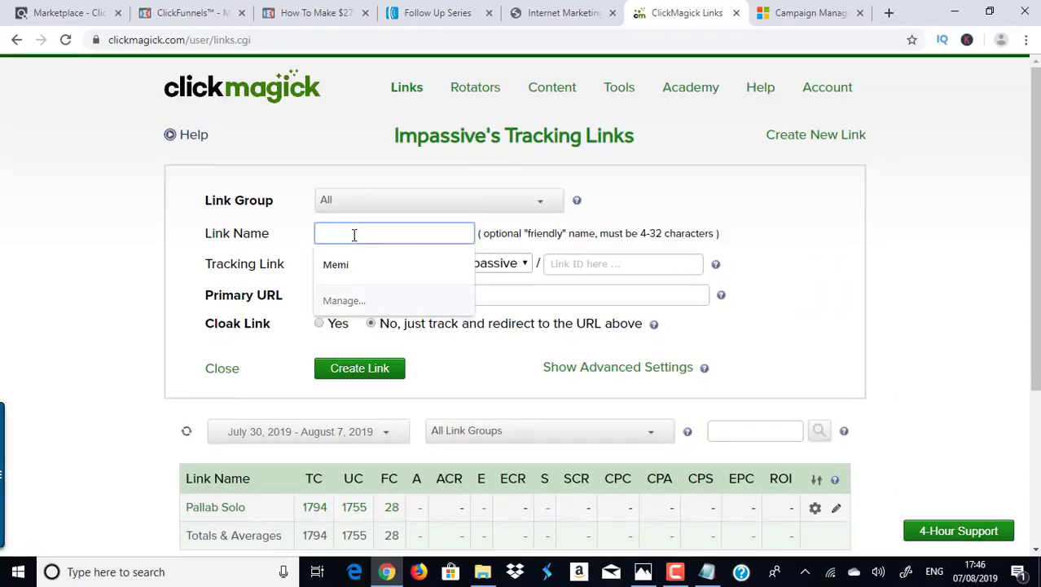
pyautogui.write('CB TEST')
pyautogui.click(945, 254)
pyautogui.click(581, 264)
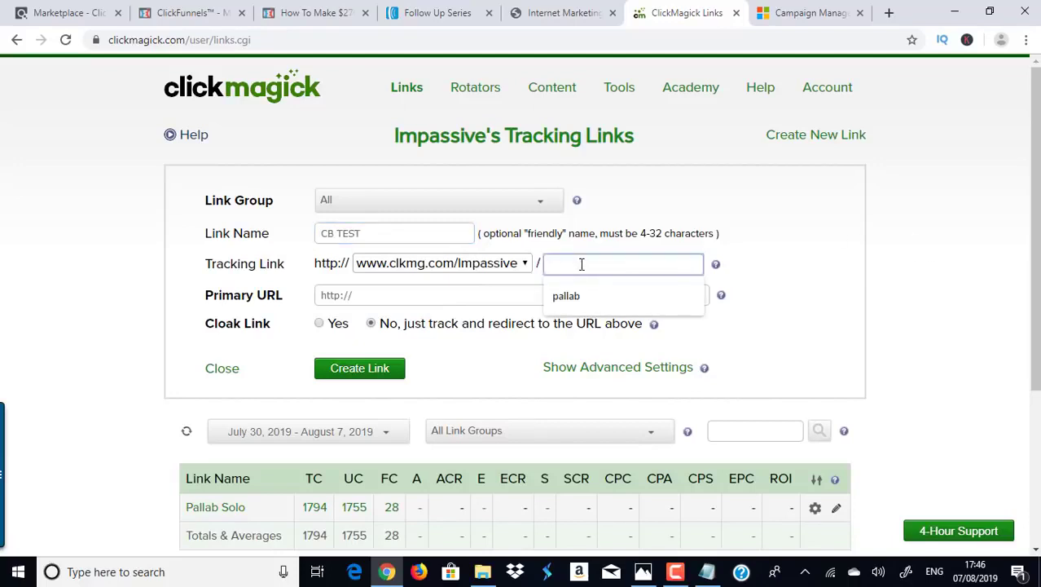
pyautogui.write('make mo')
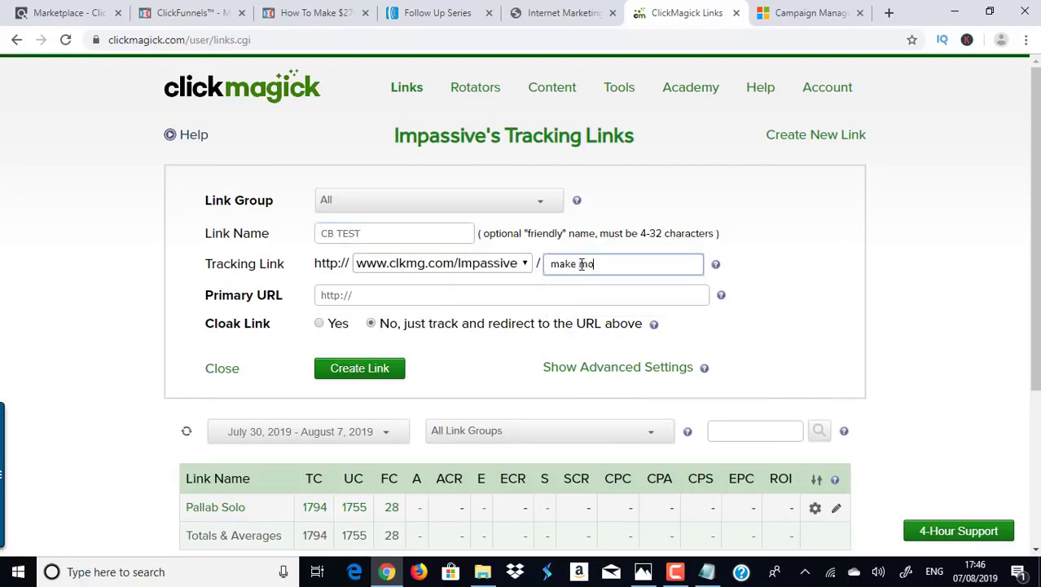
pyautogui.write('ney')
# Set its primary URL to the copied ClickFunnels optin page URL and create the link.
pyautogui.click(431, 297)
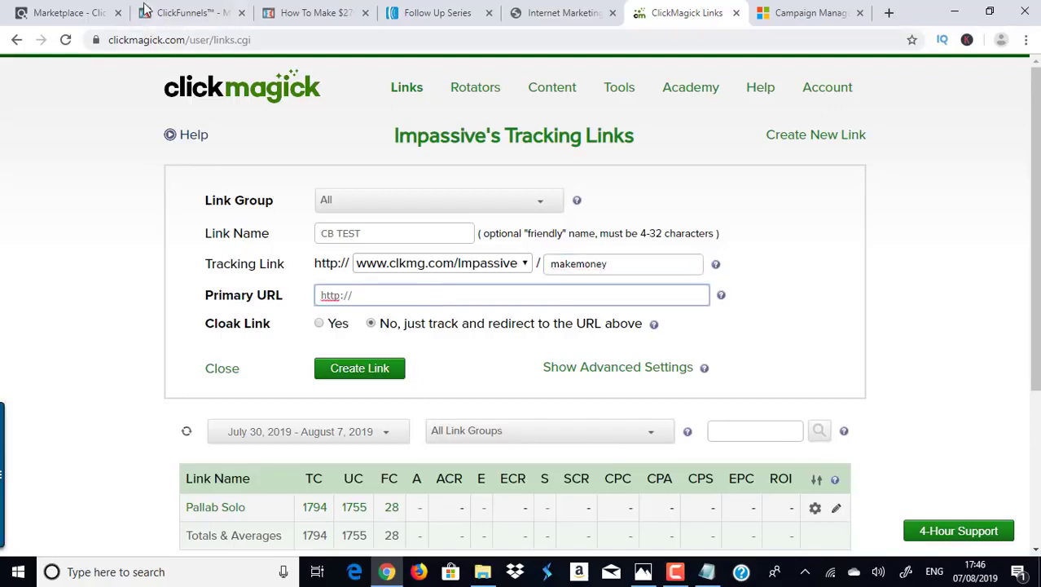
pyautogui.click(200, 12)
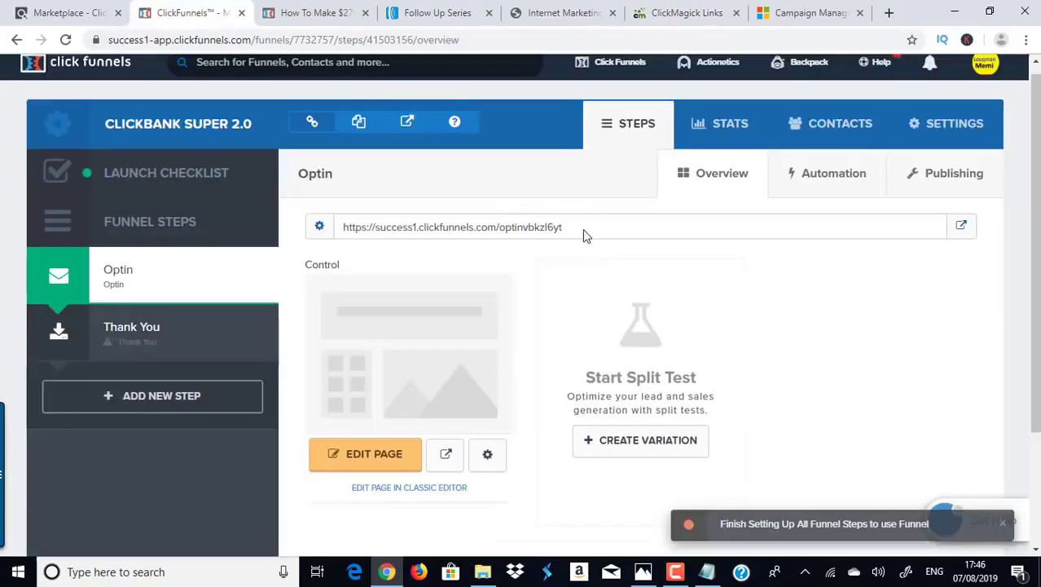
pyautogui.moveTo(580, 234); pyautogui.dragTo(344, 226)
pyautogui.hotkey('ctrl', 'c')
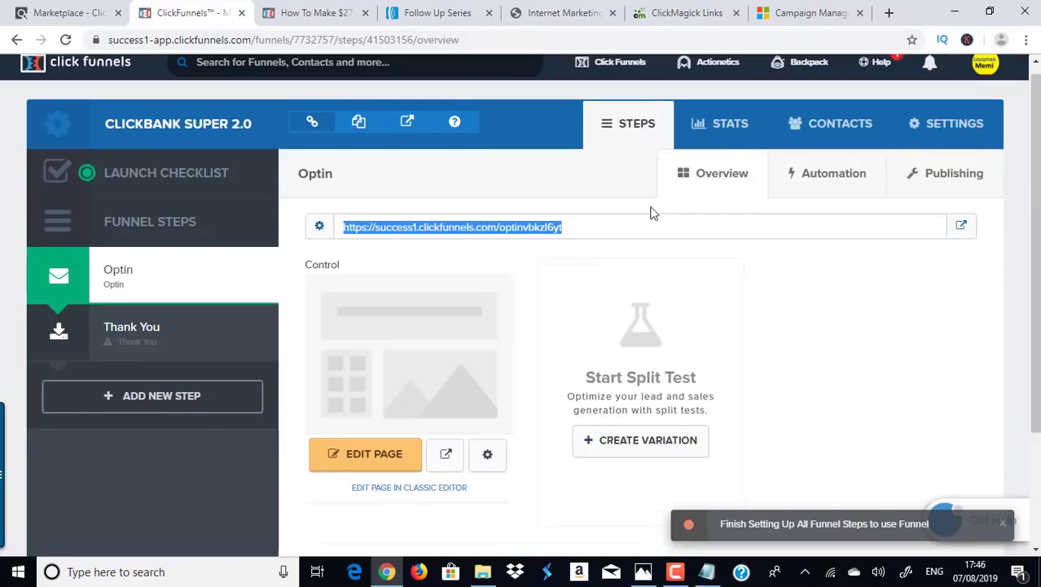
pyautogui.click(691, 12)
pyautogui.moveTo(395, 294); pyautogui.dragTo(242, 293)
pyautogui.press('BackSpace')
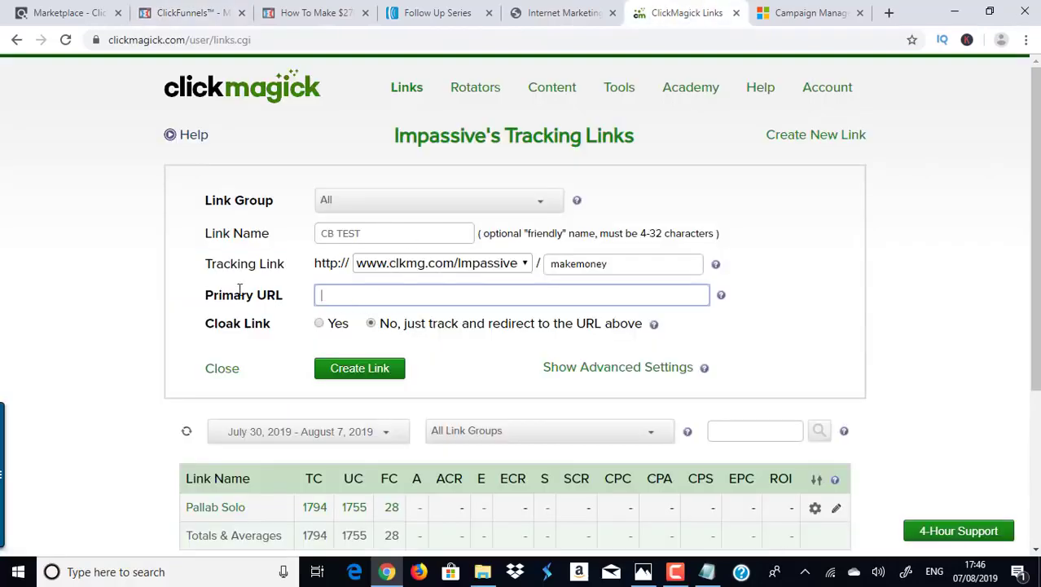
pyautogui.hotkey('ctrl', 'v')
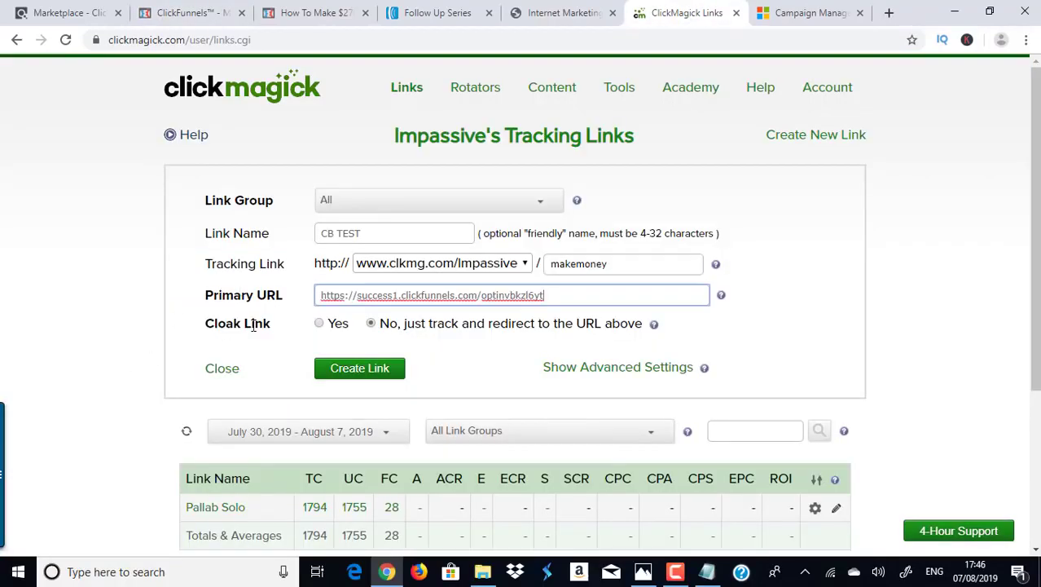
pyautogui.click(361, 372)
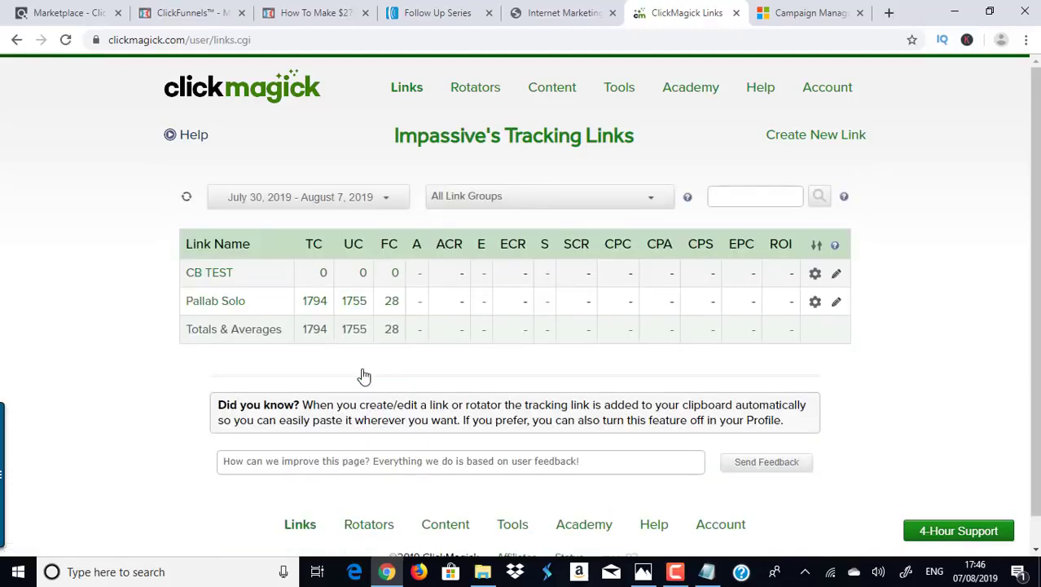
# Preview where the CB TEST tracking link redirects, then close the preview.
pyautogui.moveTo(209, 279)
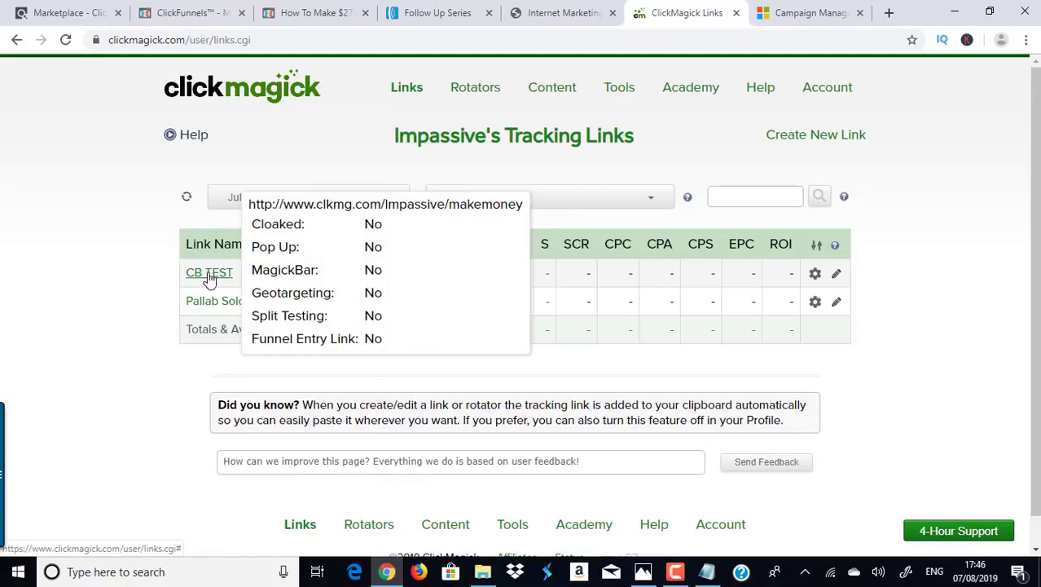
pyautogui.click(210, 275)
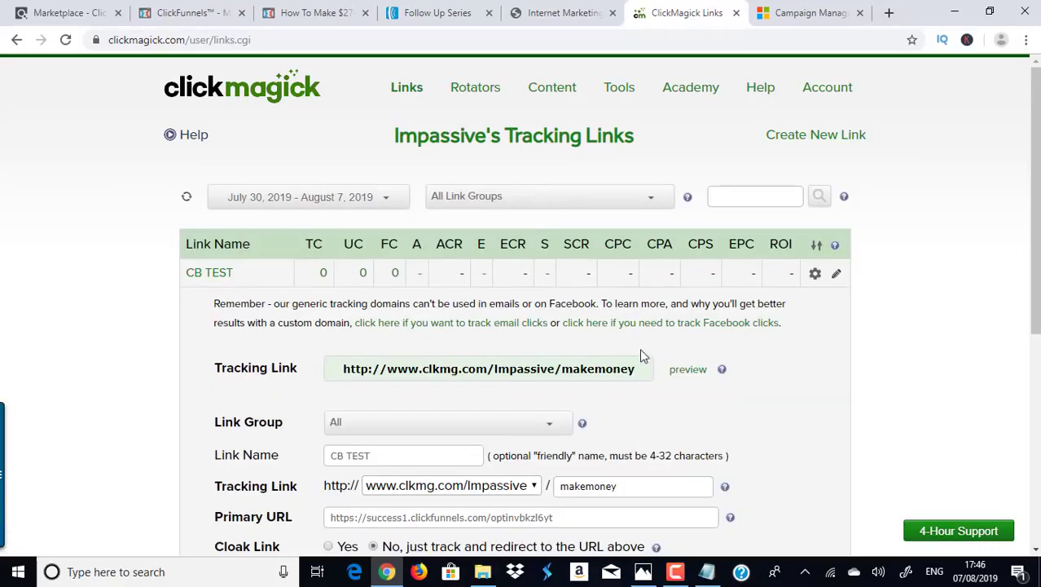
pyautogui.moveTo(641, 368); pyautogui.dragTo(573, 368)
pyautogui.click(698, 375)
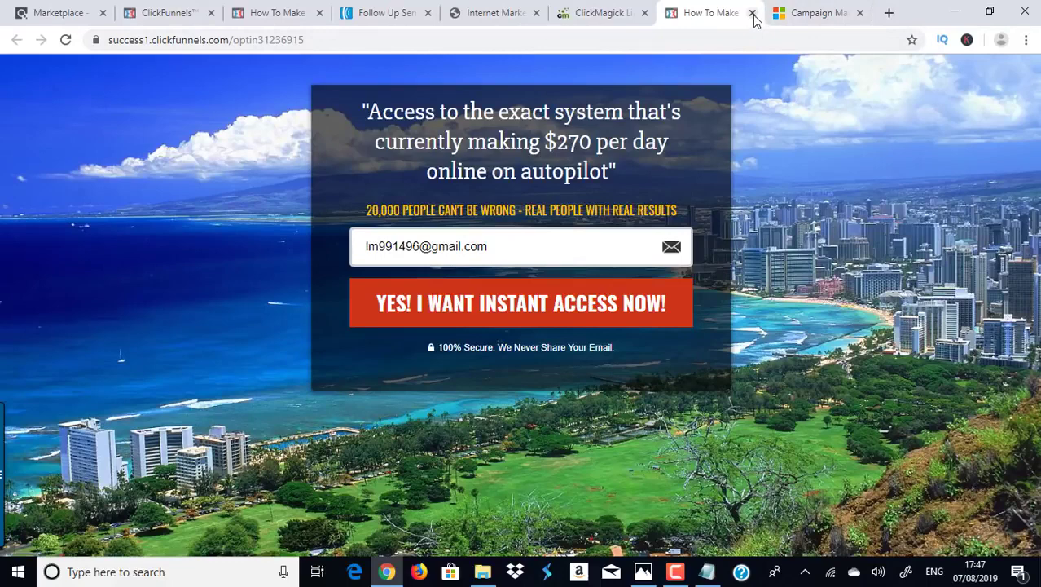
pyautogui.click(753, 13)
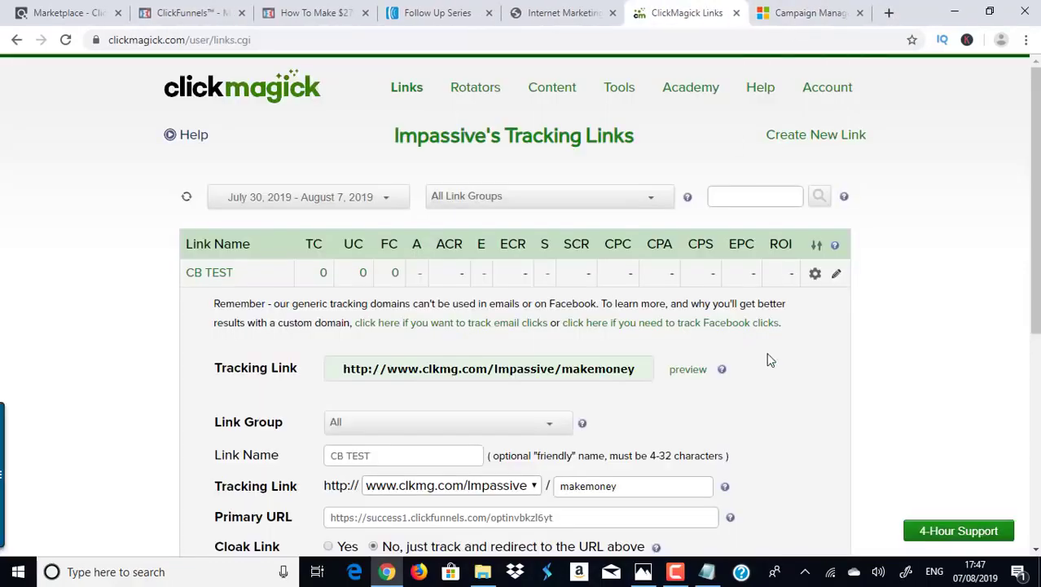
# Choose Edit Link from the CB TEST link's pencil dropdown.
pyautogui.click(815, 277)
pyautogui.click(837, 277)
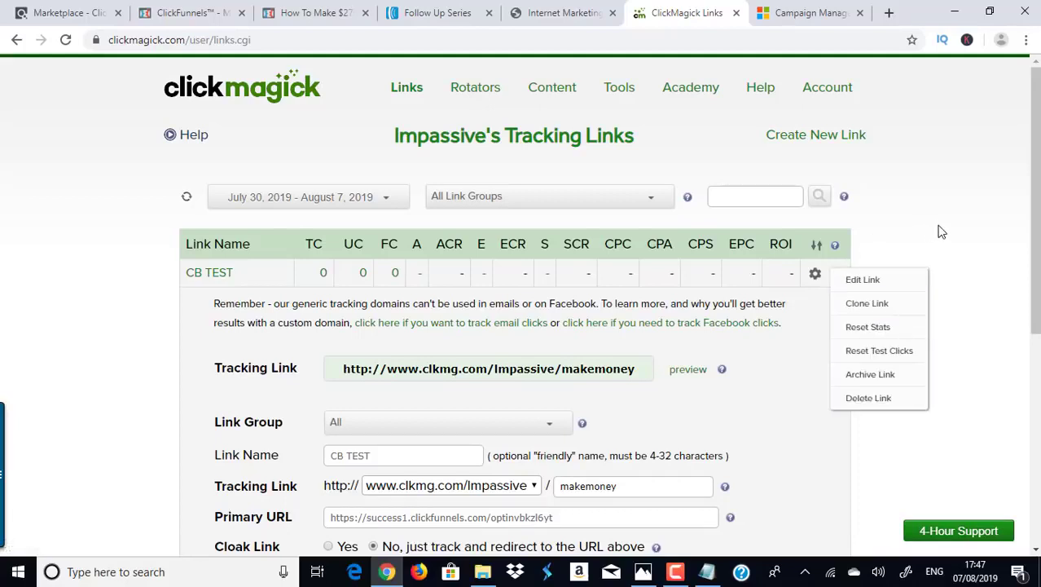
pyautogui.click(865, 282)
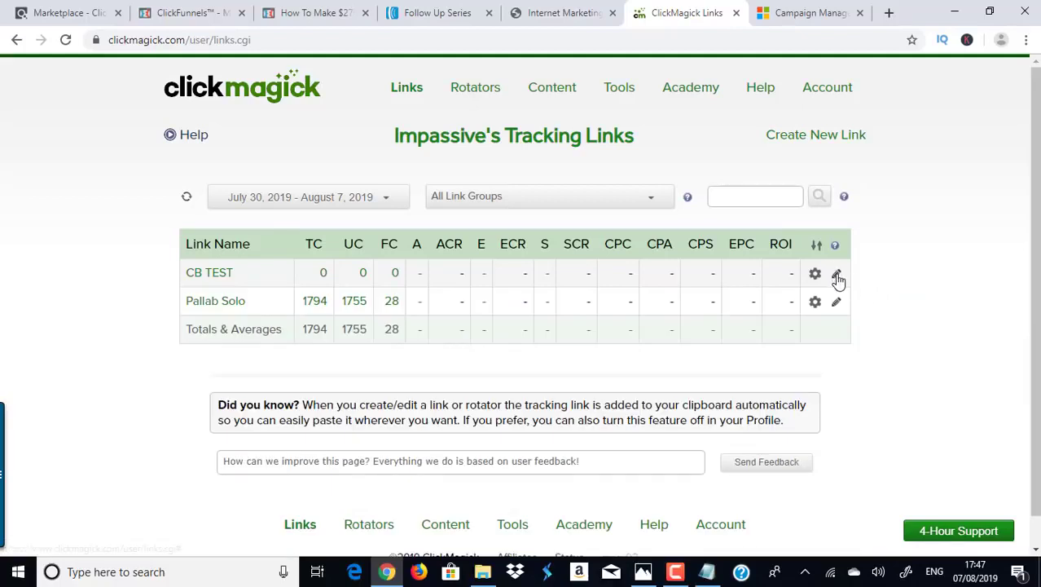
pyautogui.click(837, 275)
pyautogui.click(864, 285)
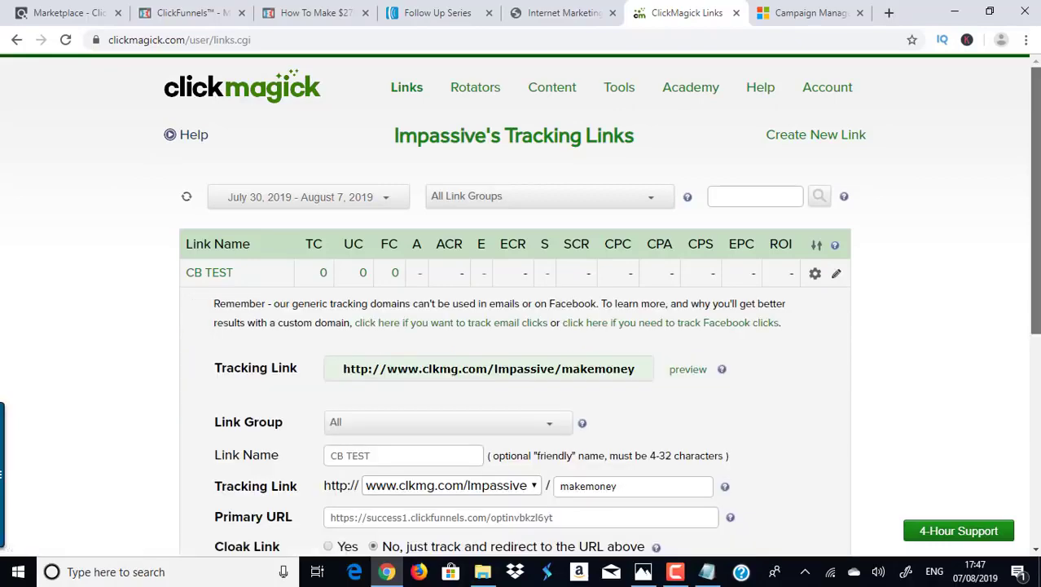
# Set Cloak Link to Yes, title the page 'How To Make Money Online', and save changes.
pyautogui.scroll(-2, 1035, 244)
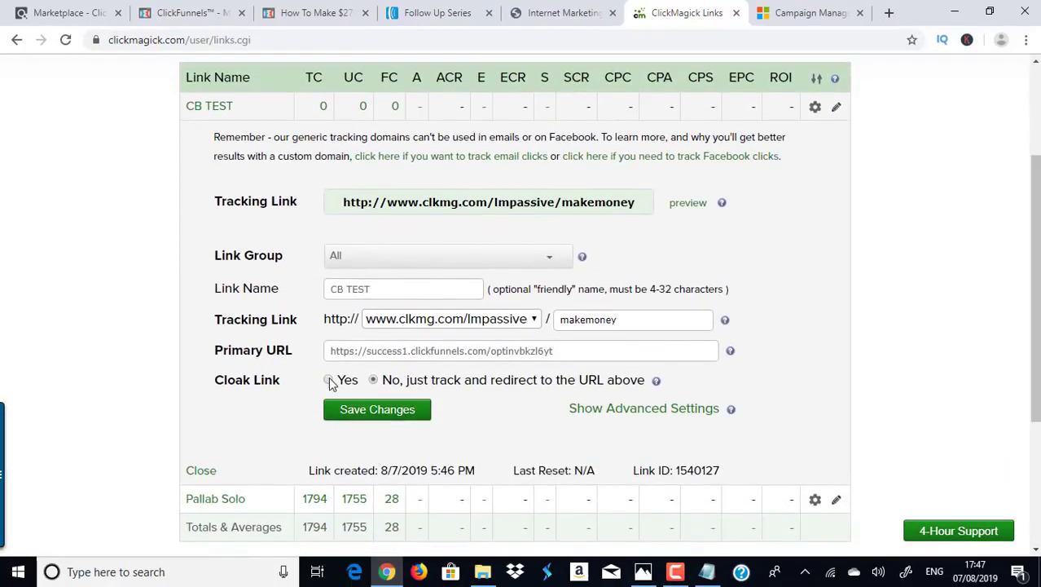
pyautogui.click(331, 379)
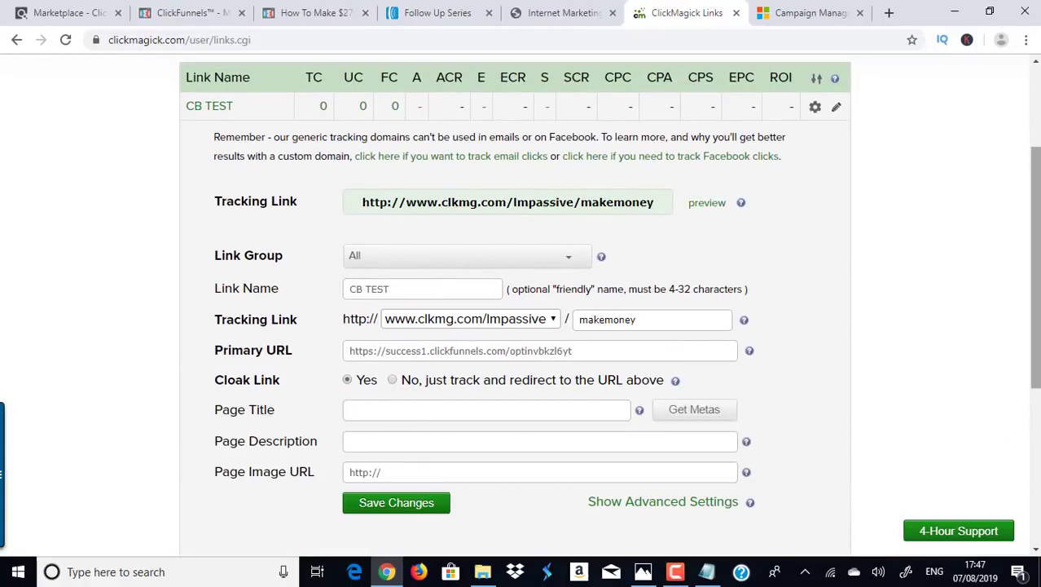
pyautogui.scroll(-2, 1033, 339)
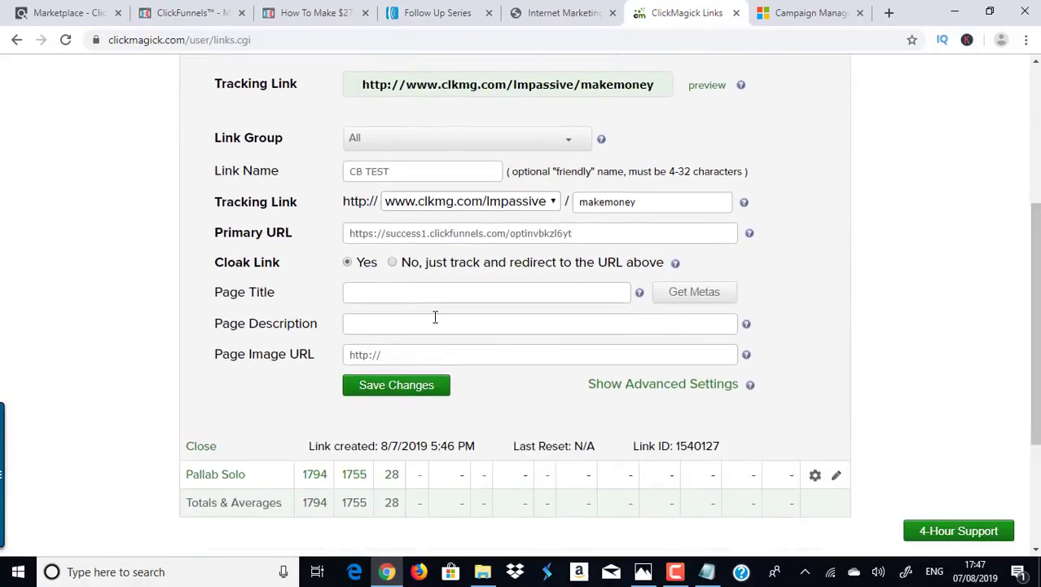
pyautogui.click(374, 287)
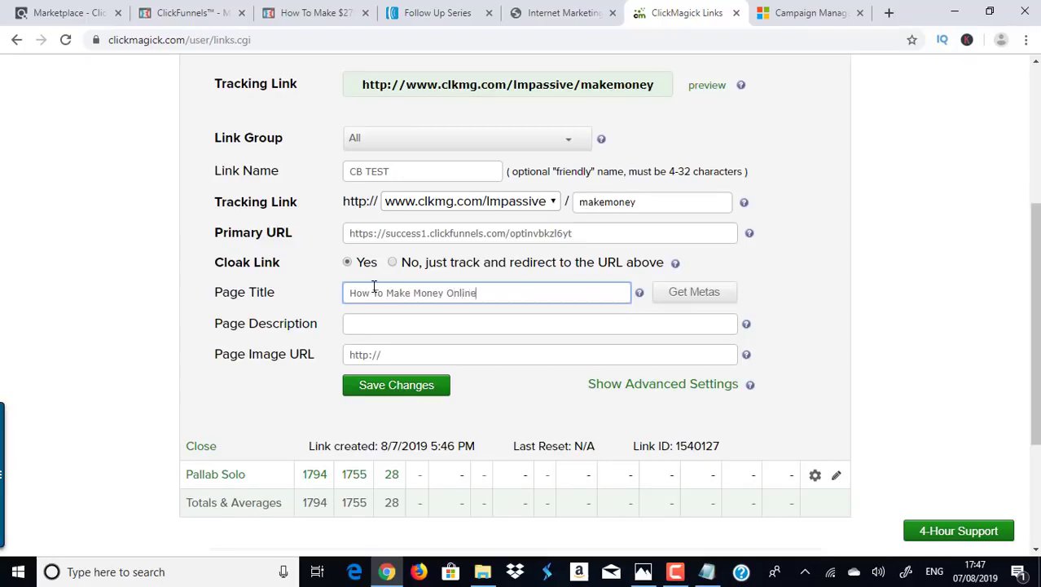
pyautogui.click(398, 389)
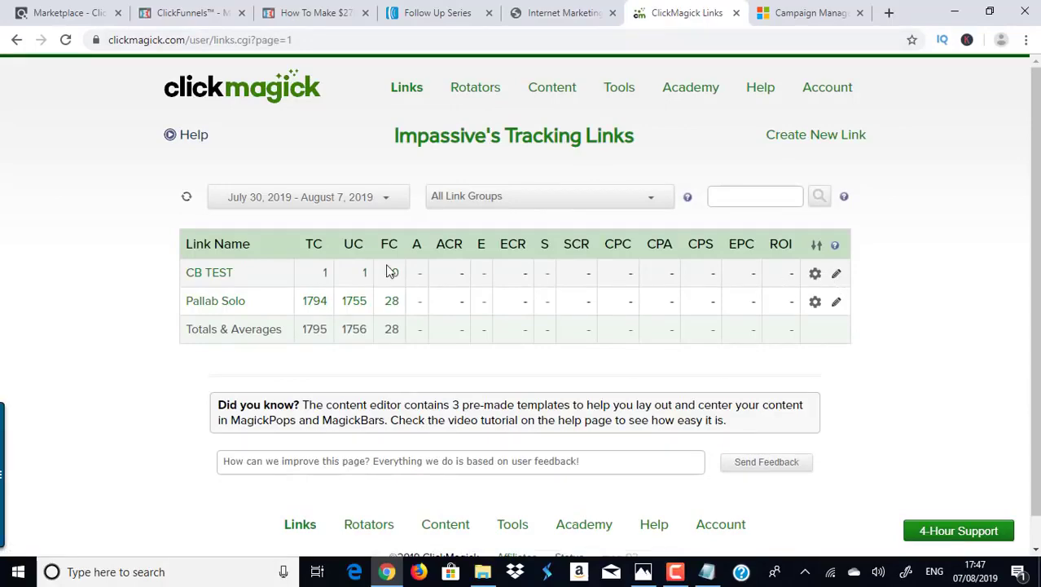
# Preview the cloaked CB TEST link and check its clkmg.com address.
pyautogui.click(213, 275)
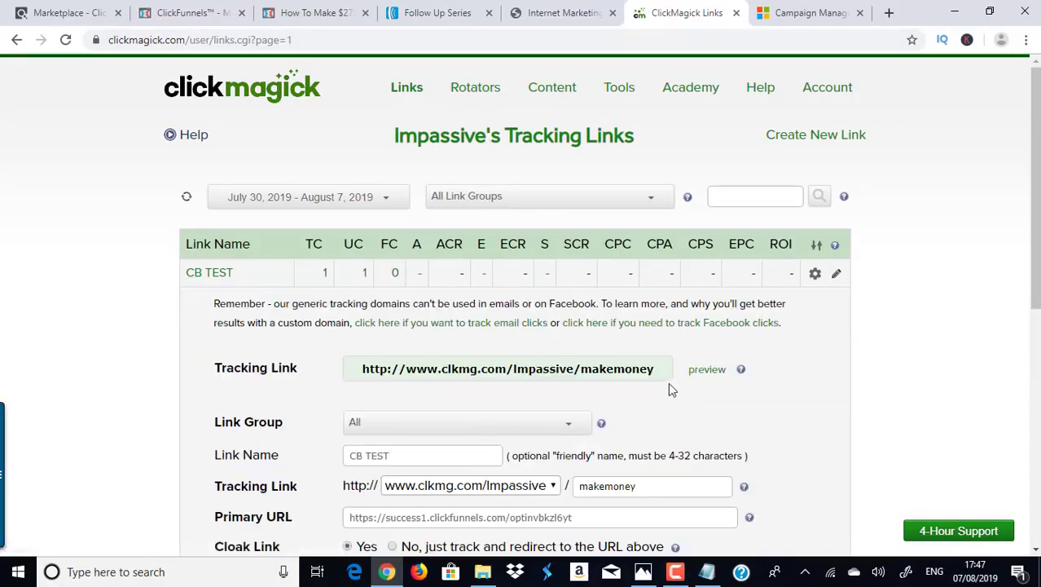
pyautogui.click(704, 369)
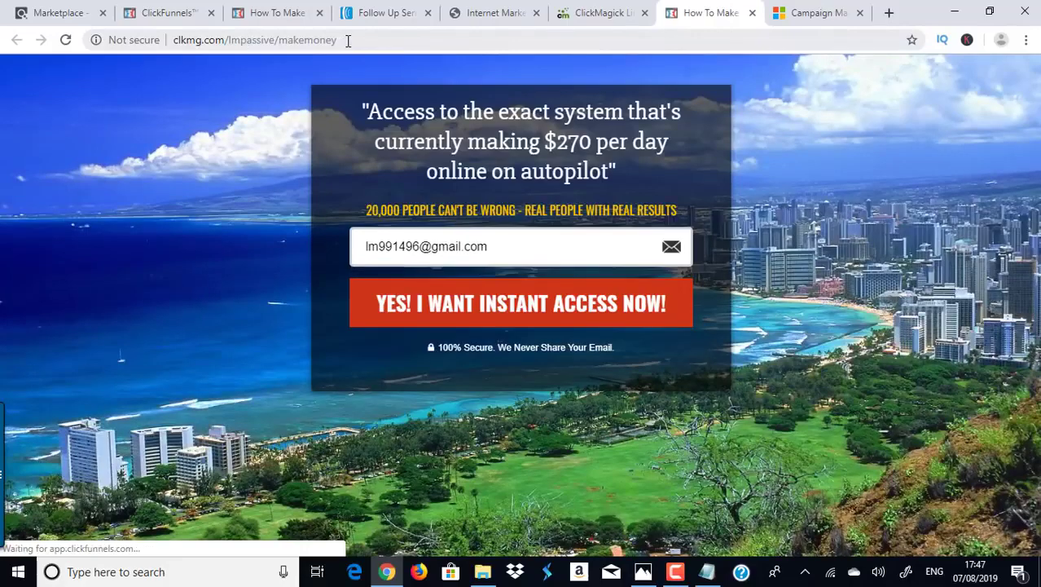
pyautogui.click(348, 41)
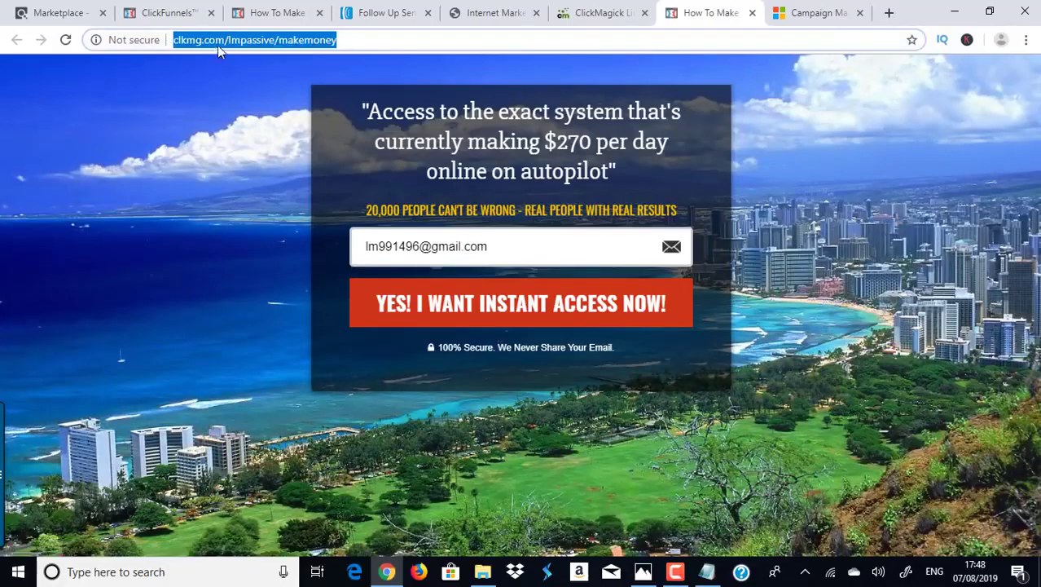
pyautogui.click(338, 34)
# Compare it with the ClickFunnels optin page, then close the cloaked preview.
pyautogui.click(274, 10)
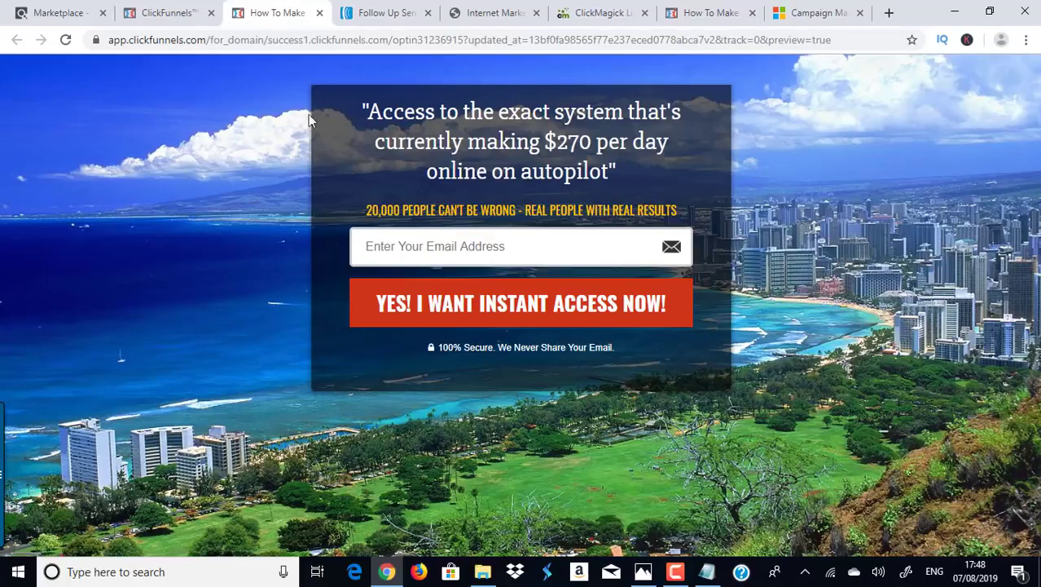
pyautogui.click(175, 8)
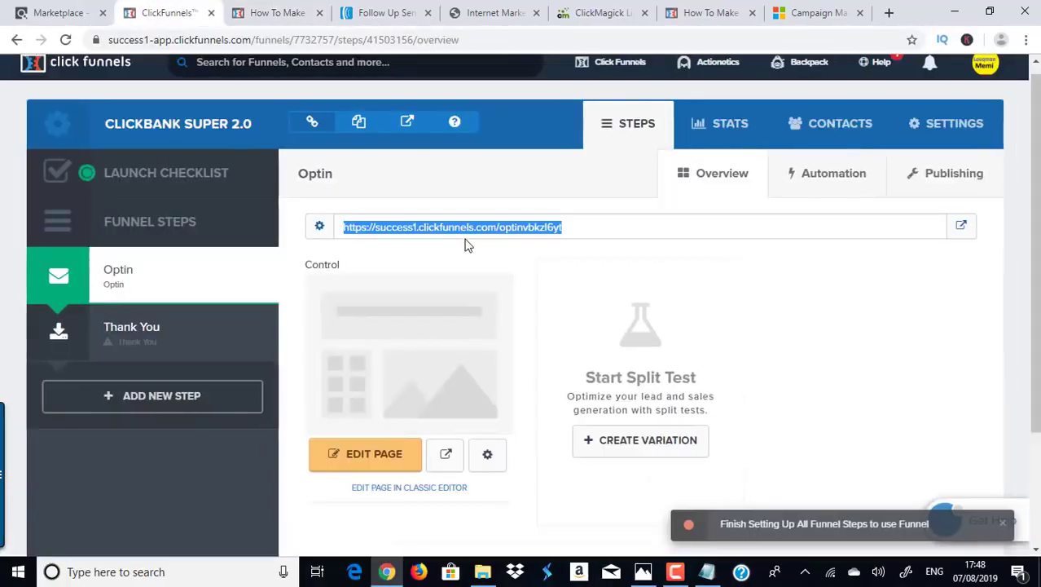
pyautogui.click(709, 12)
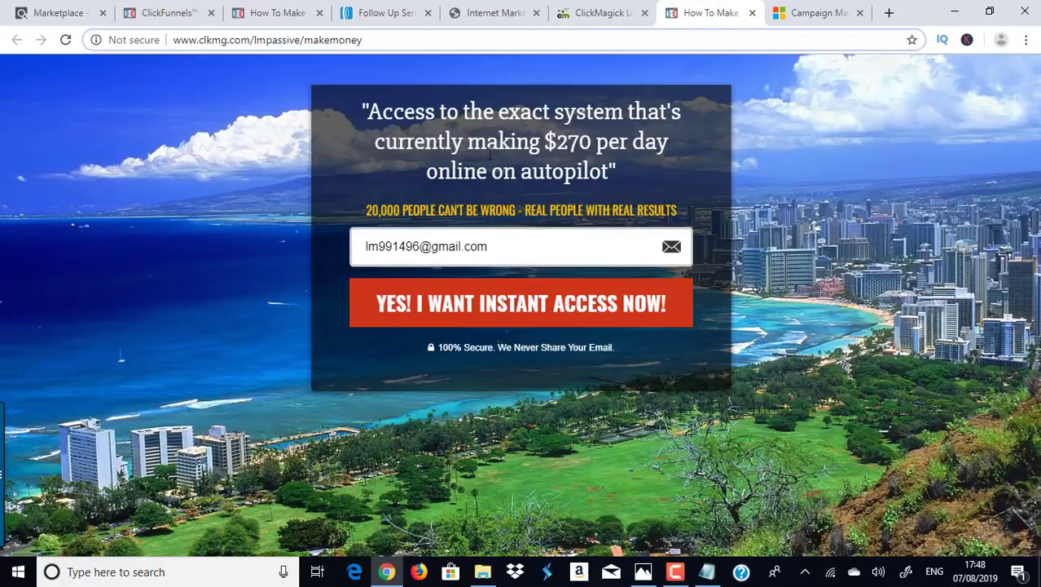
pyautogui.click(592, 11)
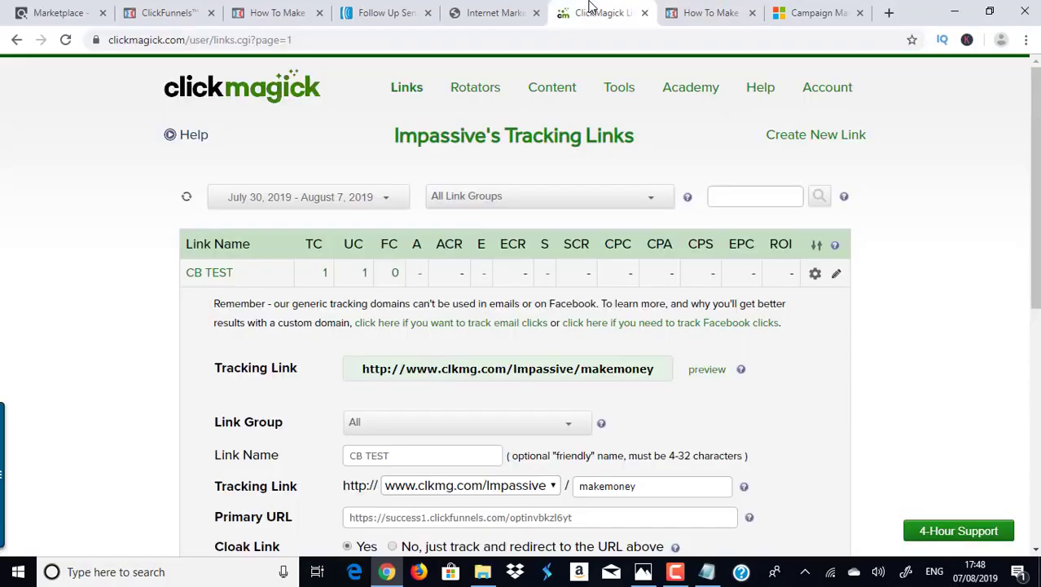
pyautogui.click(724, 14)
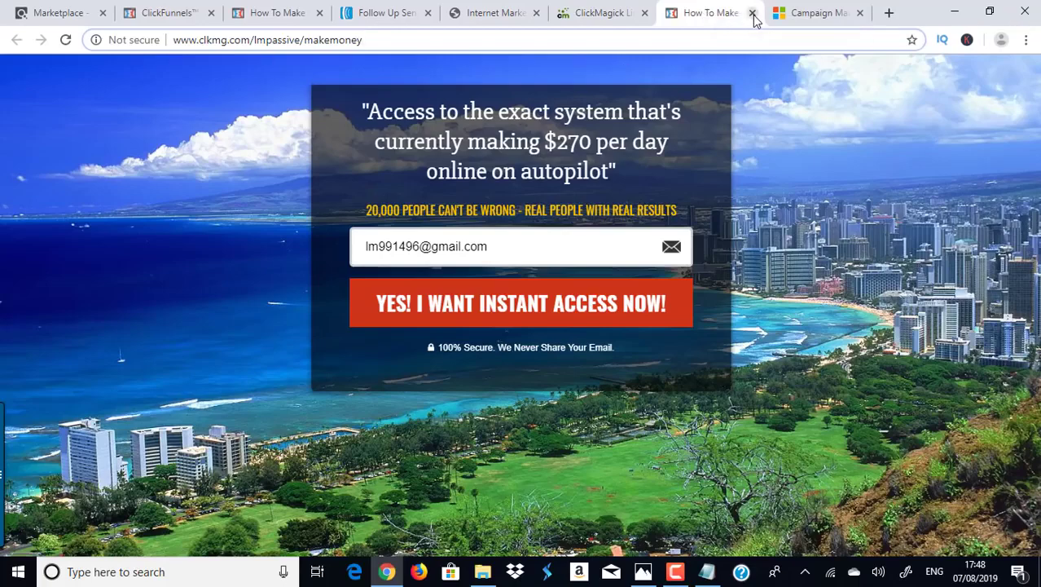
pyautogui.click(752, 14)
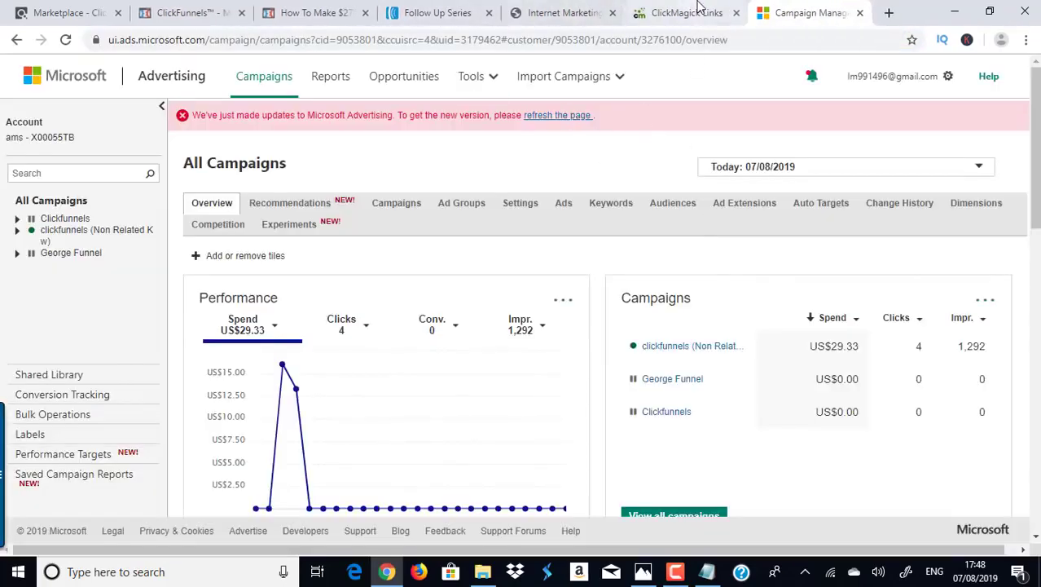
pyautogui.click(698, 8)
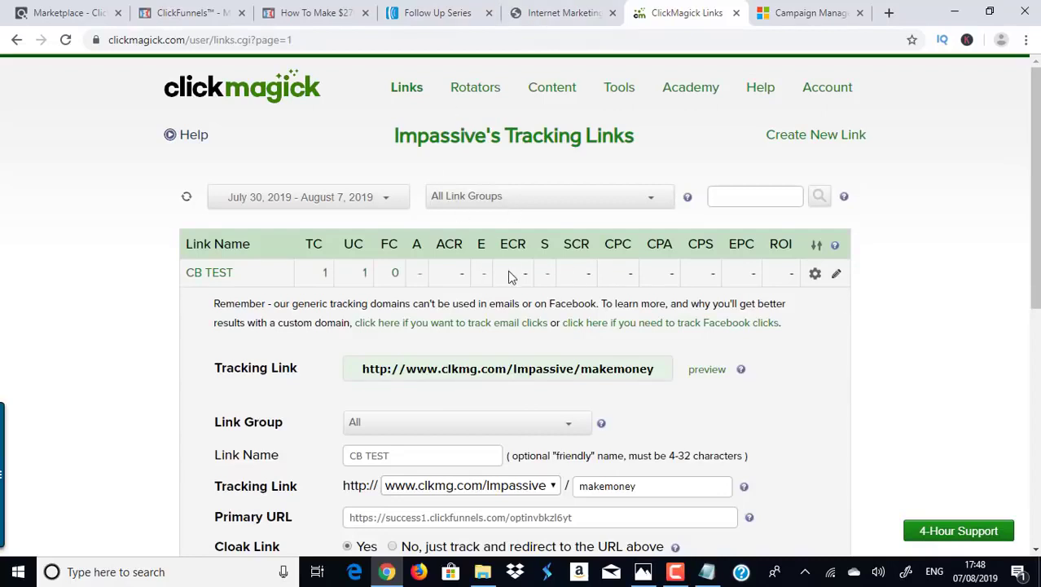
# Reopen the CB TEST link details, select its tracking link text, then collapse the panel.
pyautogui.click(194, 272)
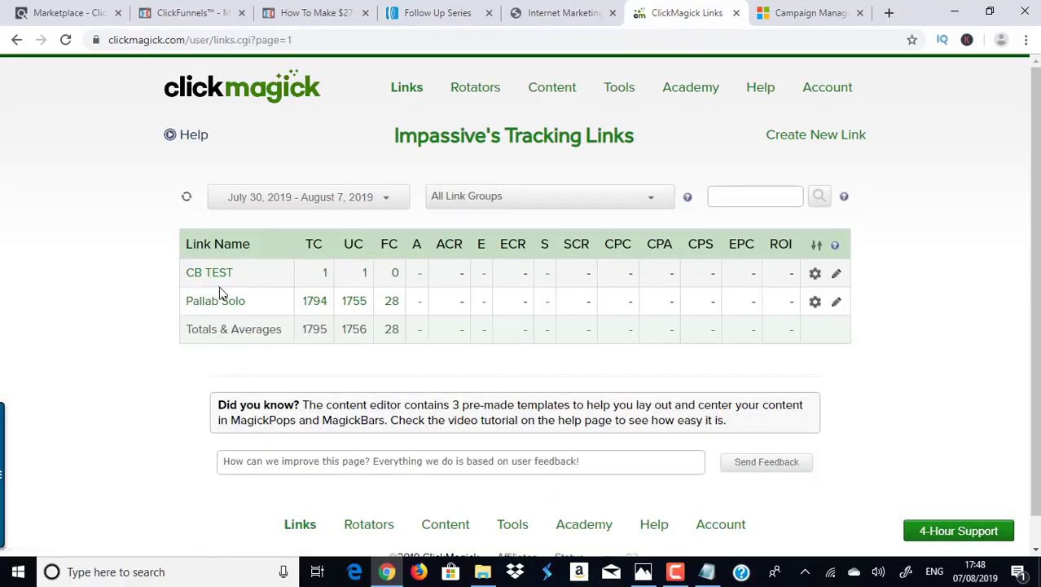
pyautogui.click(214, 275)
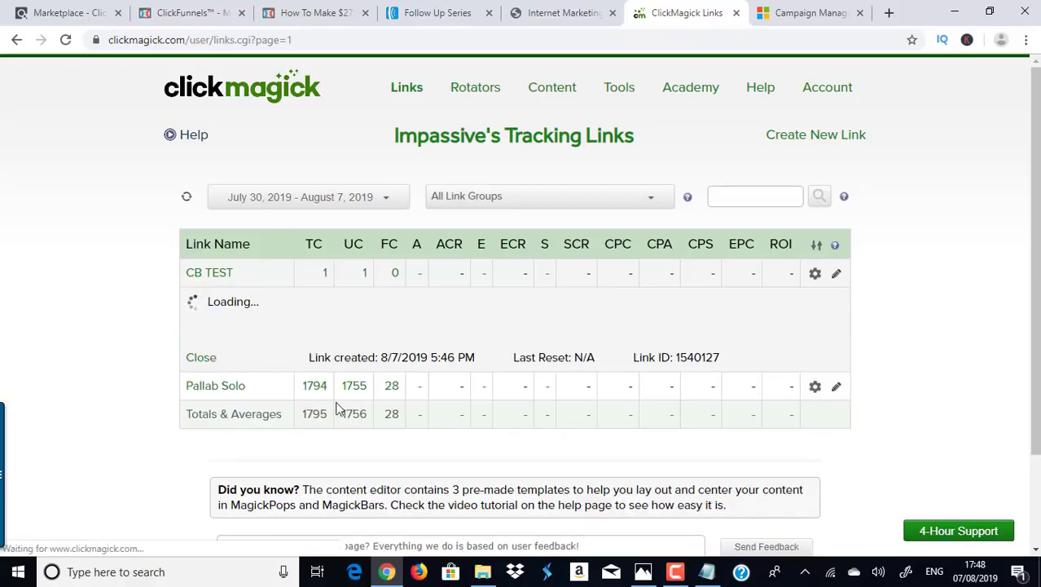
pyautogui.click(657, 369)
pyautogui.moveTo(657, 369); pyautogui.dragTo(356, 370)
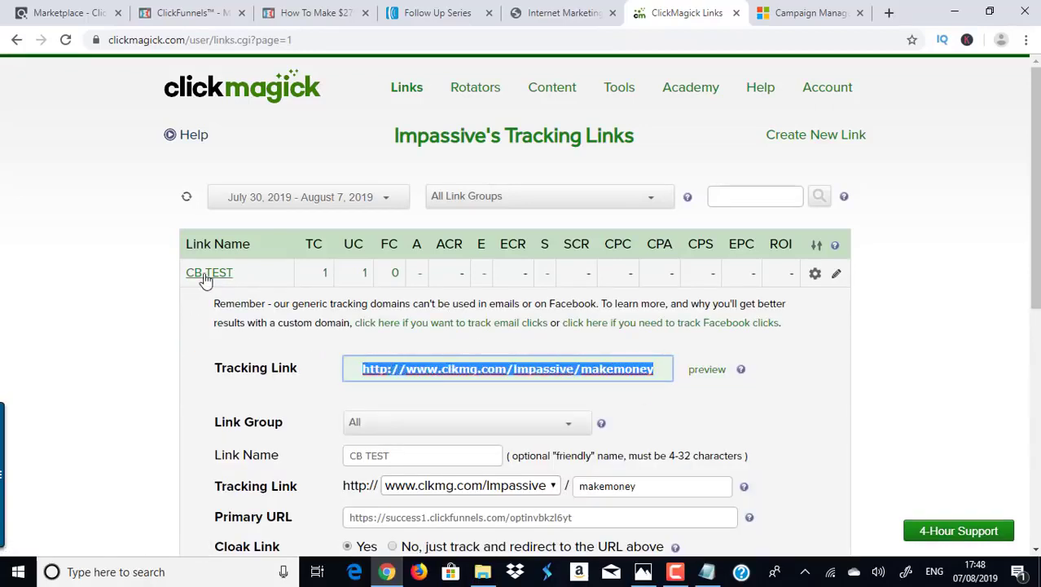
pyautogui.click(205, 275)
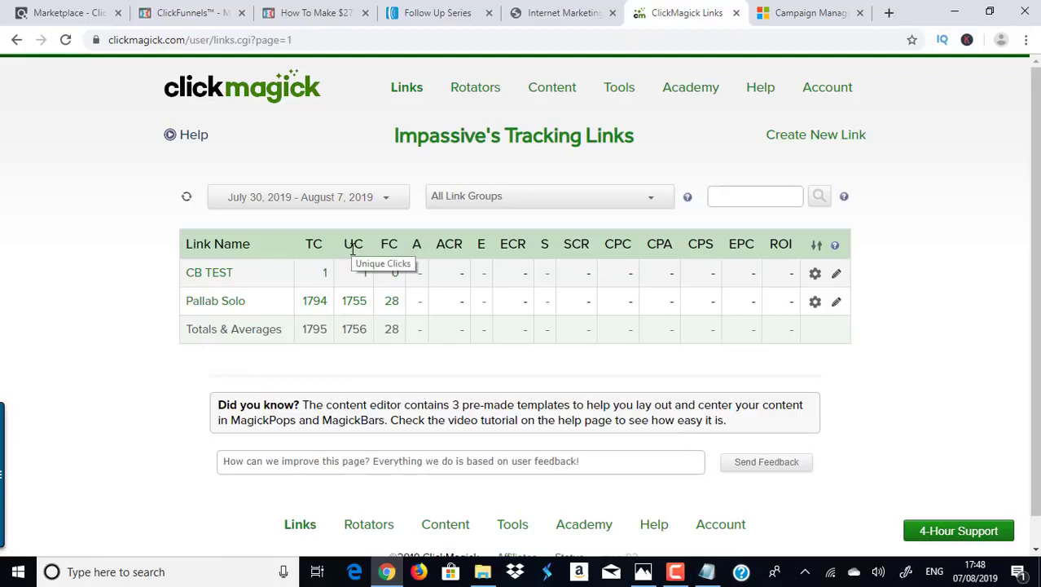
# Highlight the UC and FC column headings, then open a new blank browser tab.
pyautogui.moveTo(364, 244); pyautogui.dragTo(345, 244)
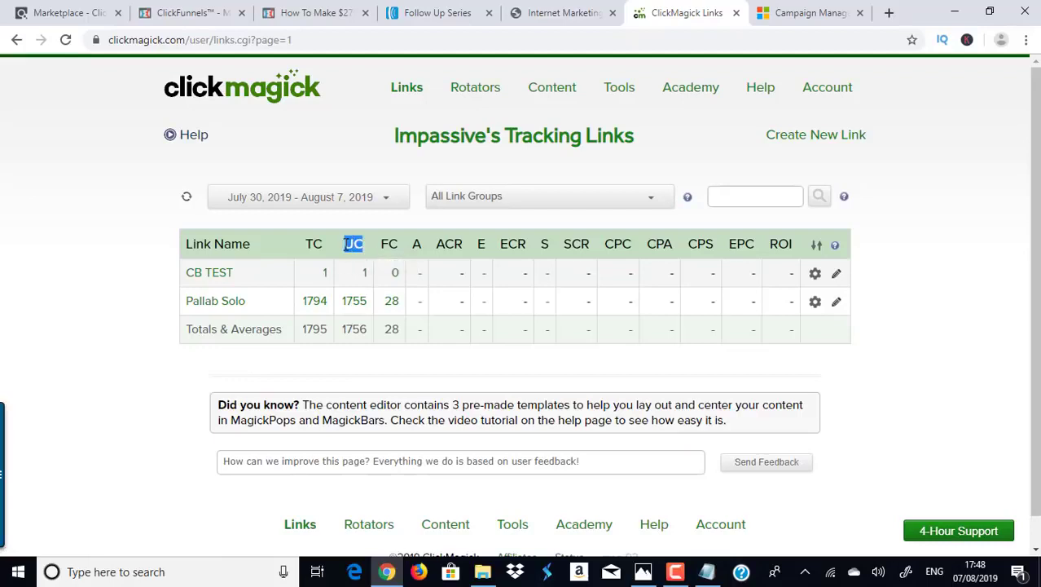
pyautogui.click(398, 251)
pyautogui.moveTo(396, 247); pyautogui.dragTo(384, 247)
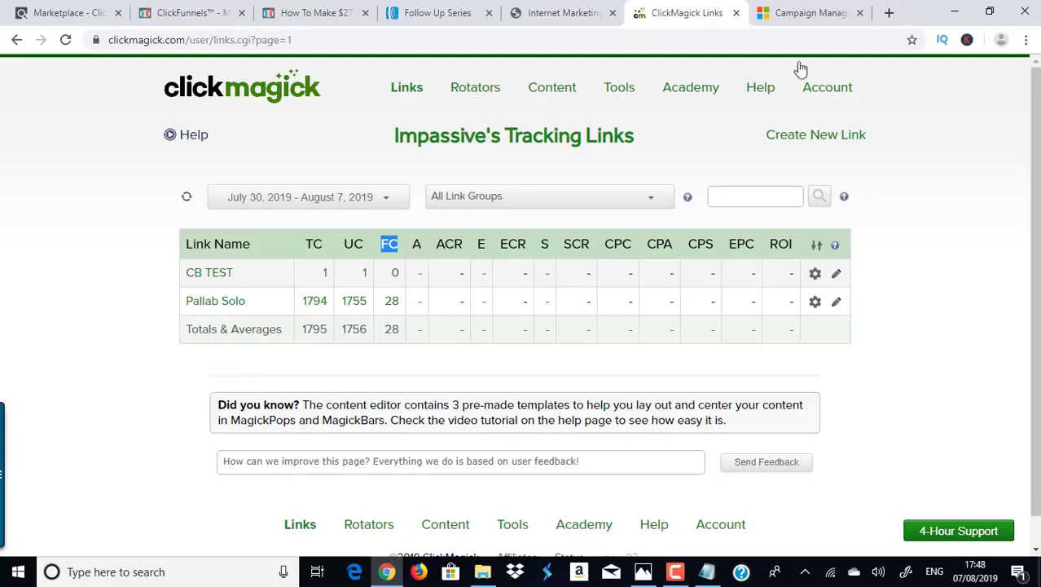
pyautogui.click(888, 13)
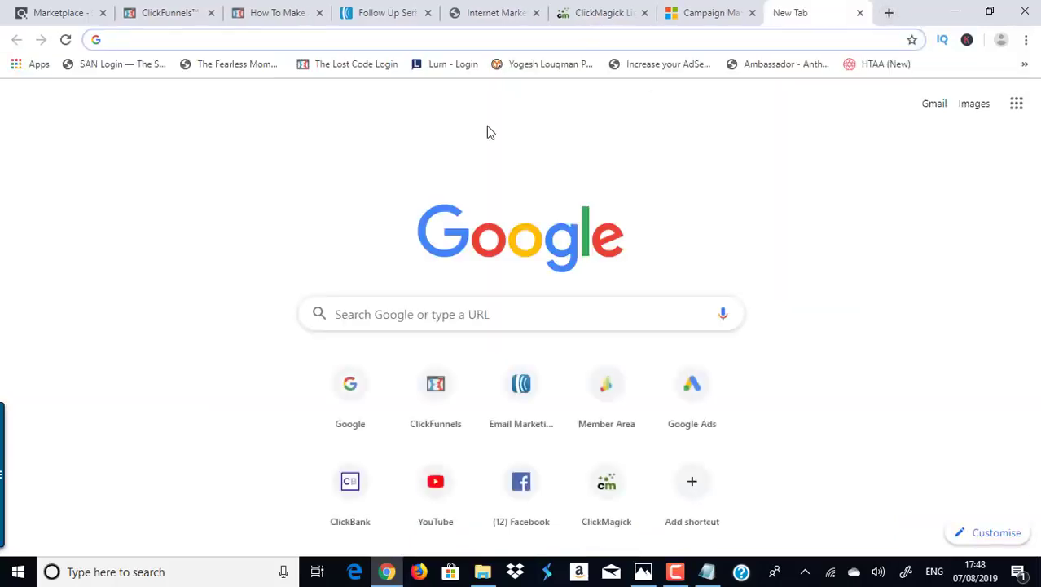
# Load udimi.com in the new tab, then go back to the ClickMagick tracking links tab.
pyautogui.write('udimi')
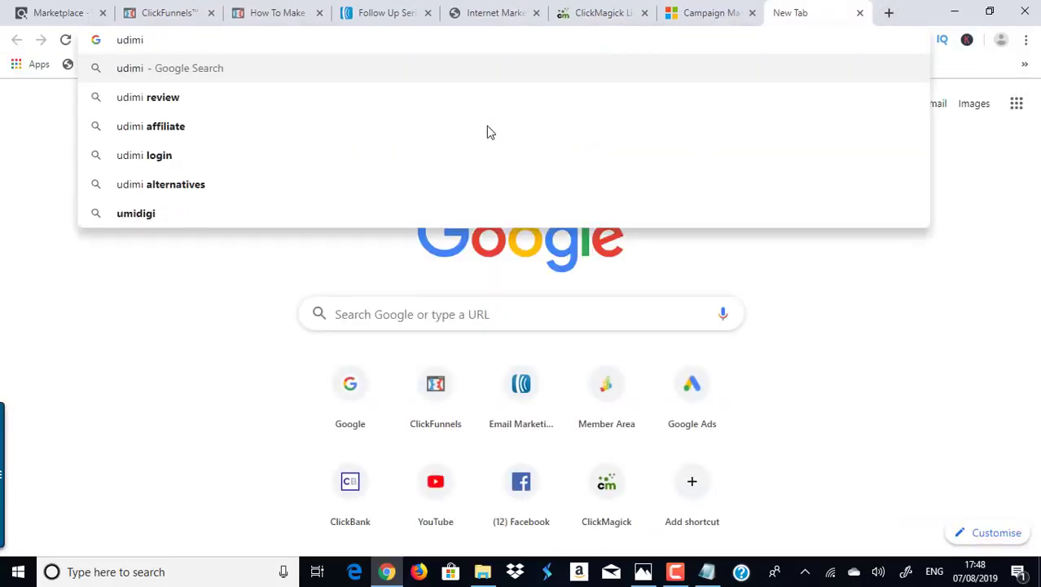
pyautogui.write('.co')
pyautogui.press('Return')
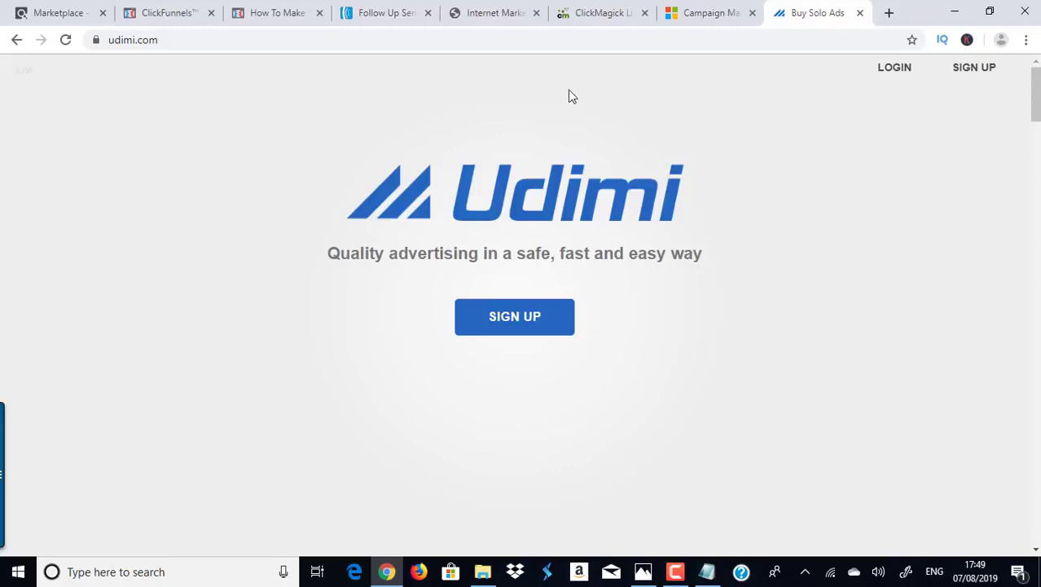
pyautogui.click(599, 13)
pyautogui.click(815, 13)
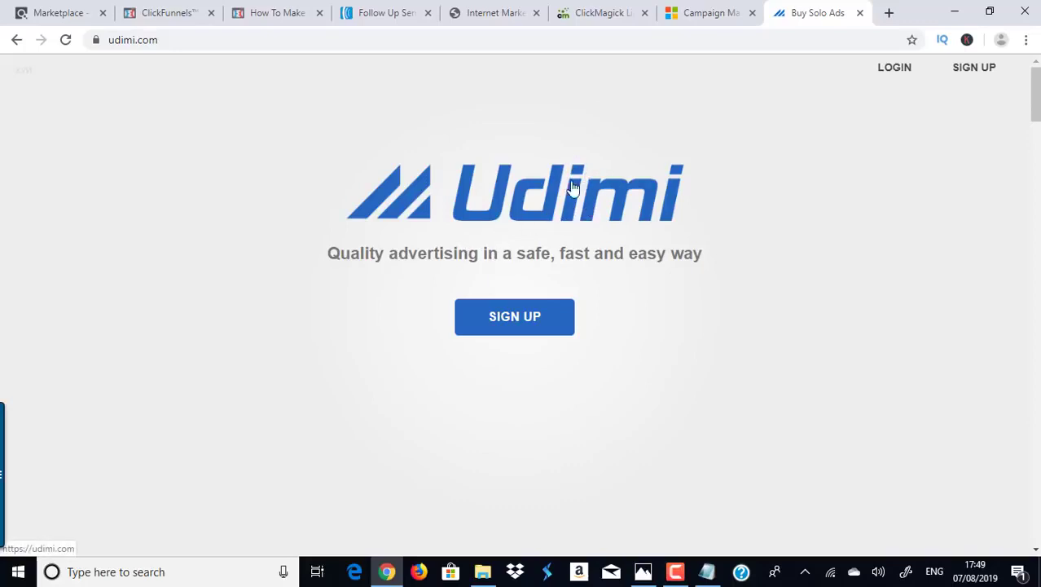
pyautogui.click(613, 9)
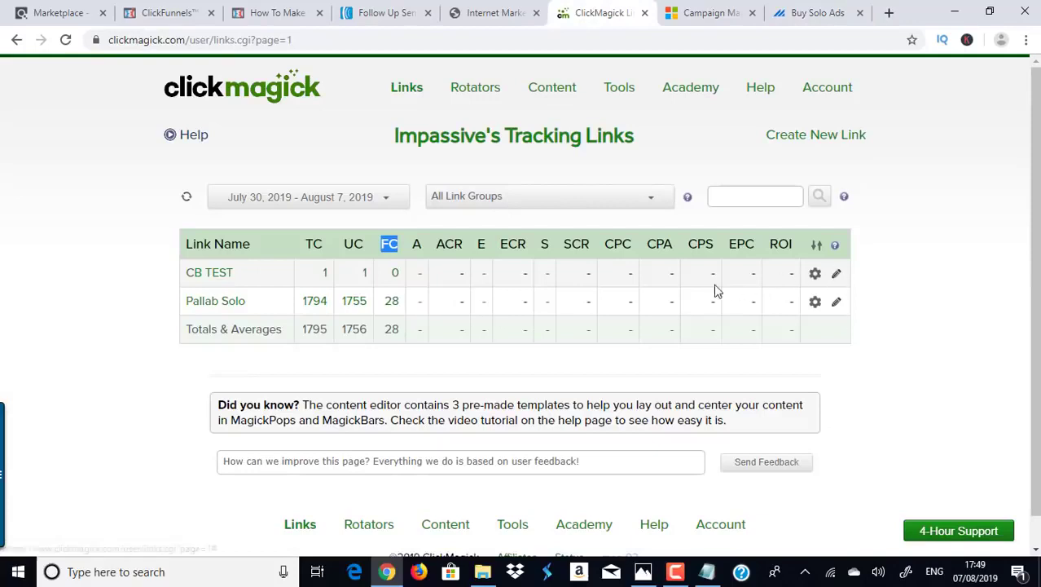
pyautogui.click(226, 280)
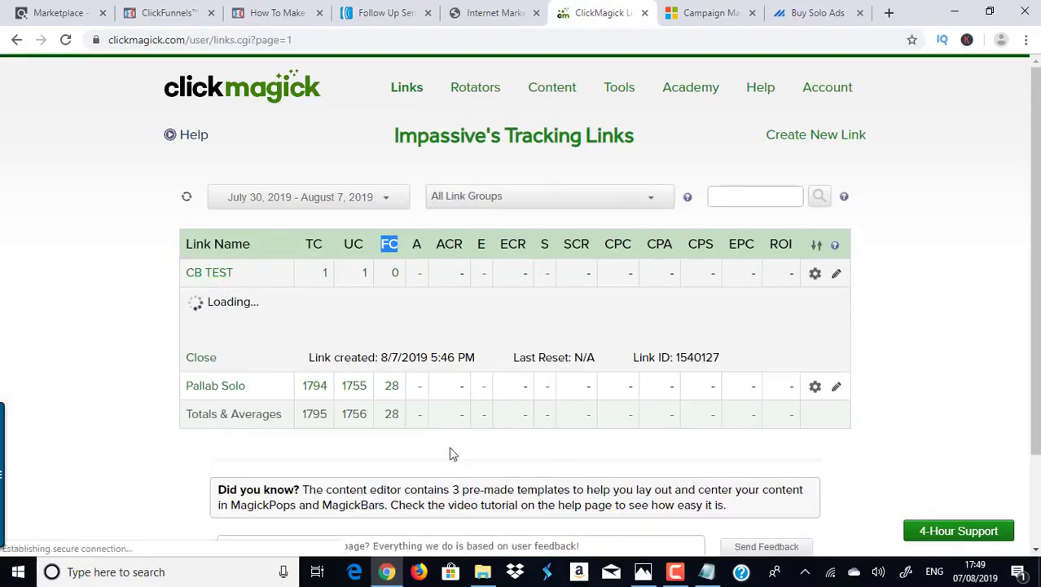
pyautogui.moveTo(657, 368); pyautogui.dragTo(351, 372)
pyautogui.click(129, 345)
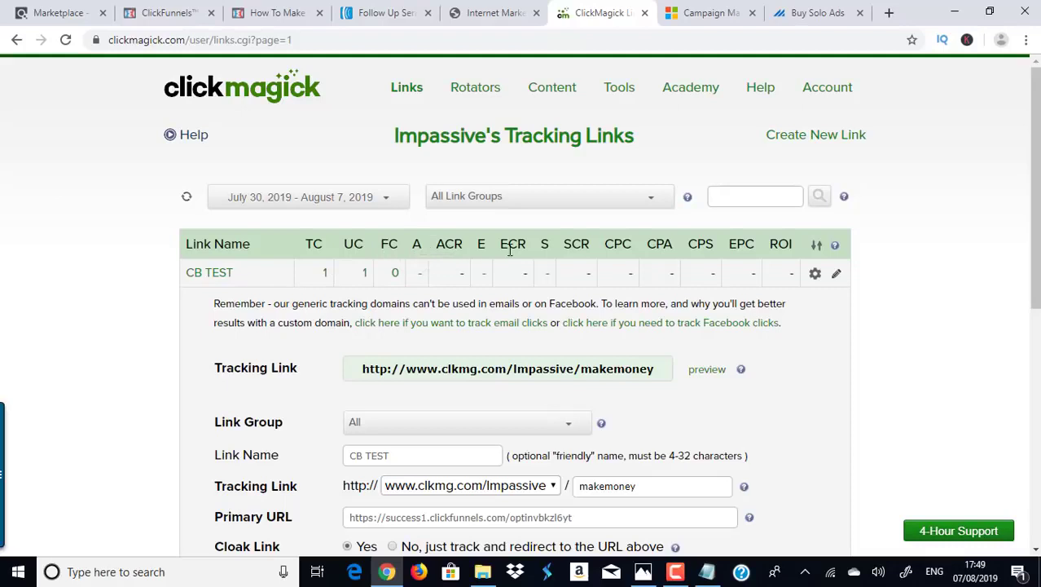
pyautogui.click(196, 275)
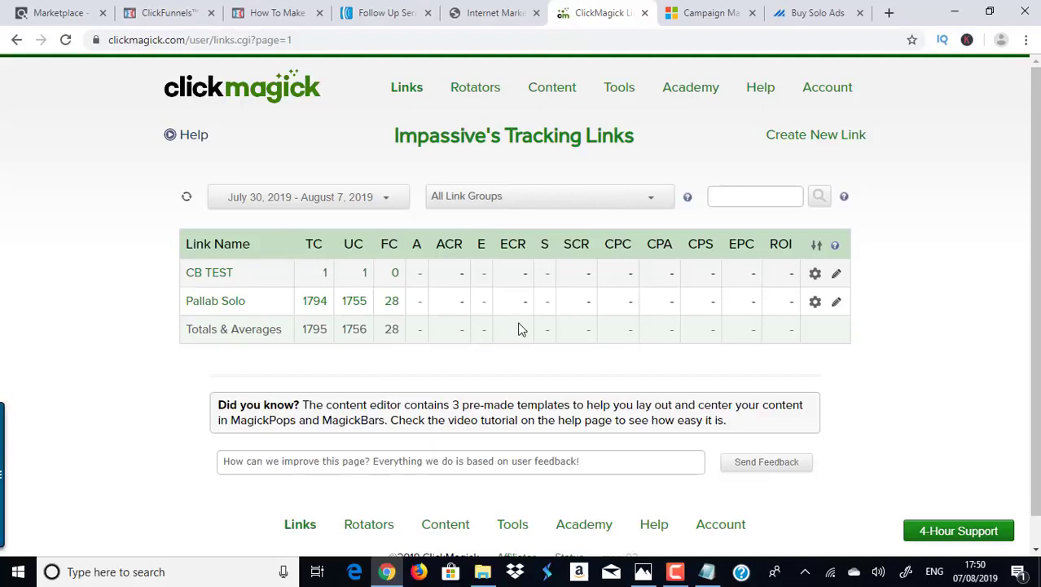
pyautogui.click(160, 11)
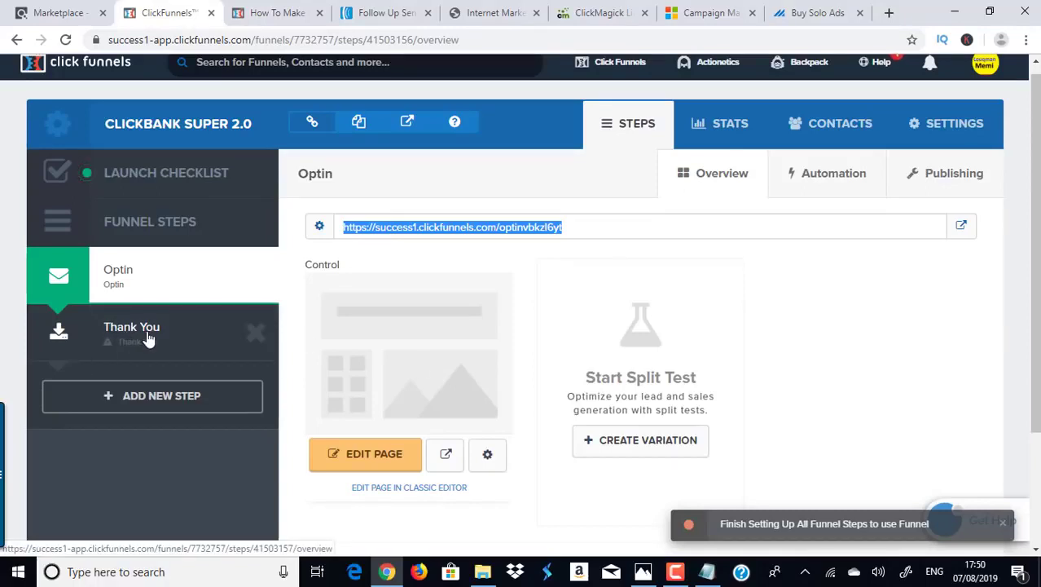
pyautogui.click(148, 339)
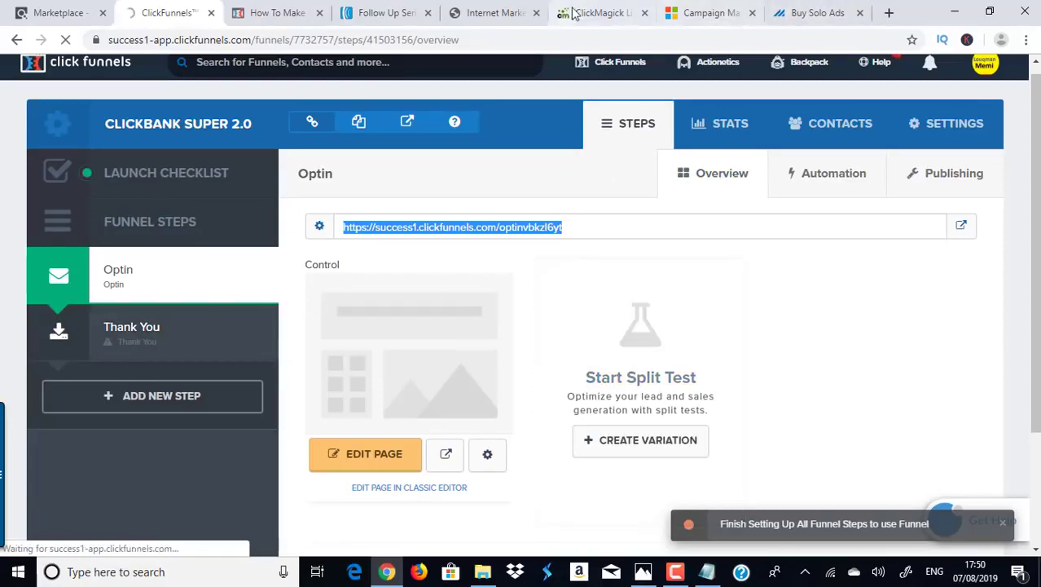
pyautogui.click(607, 13)
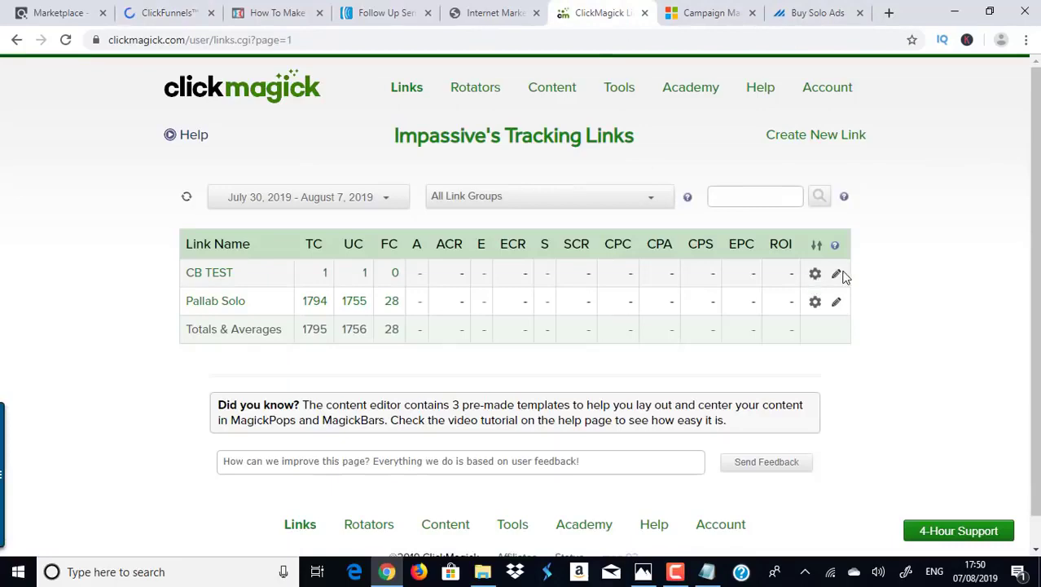
# Open Track Conversions for CB TEST in the Pixel Builder and select the Image/HTML pixel code.
pyautogui.click(817, 275)
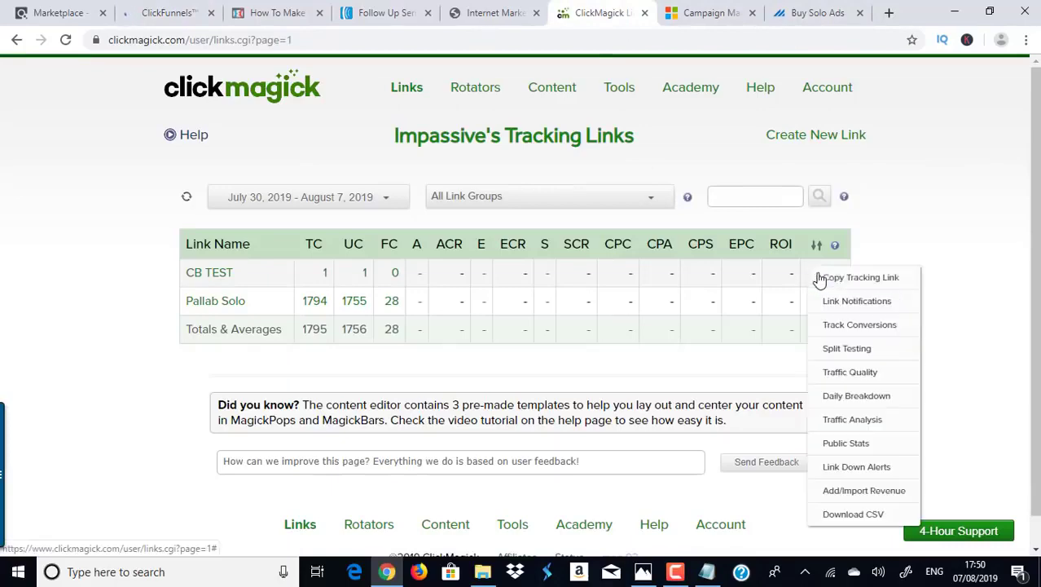
pyautogui.click(847, 326)
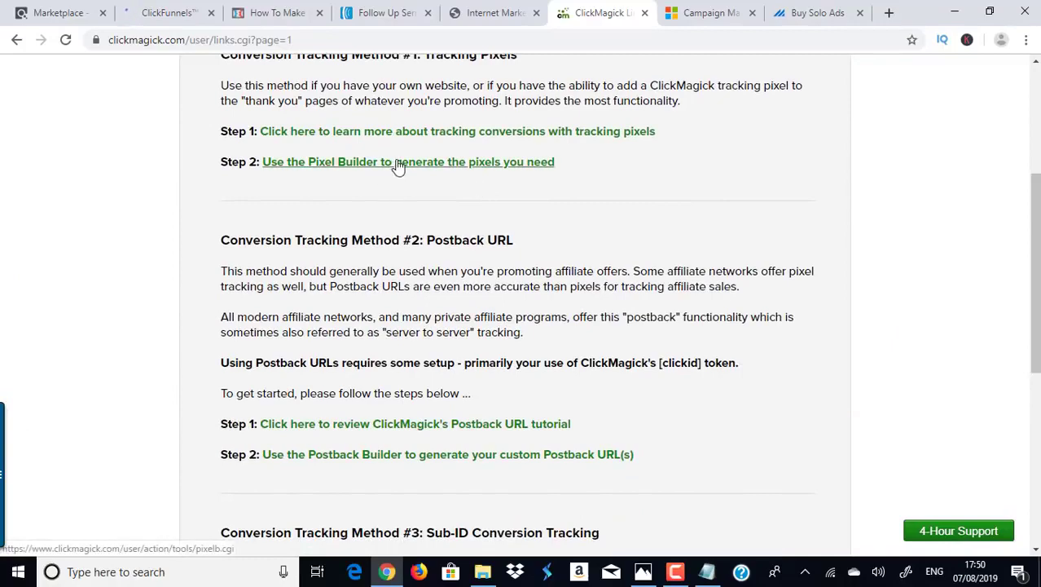
pyautogui.click(399, 166)
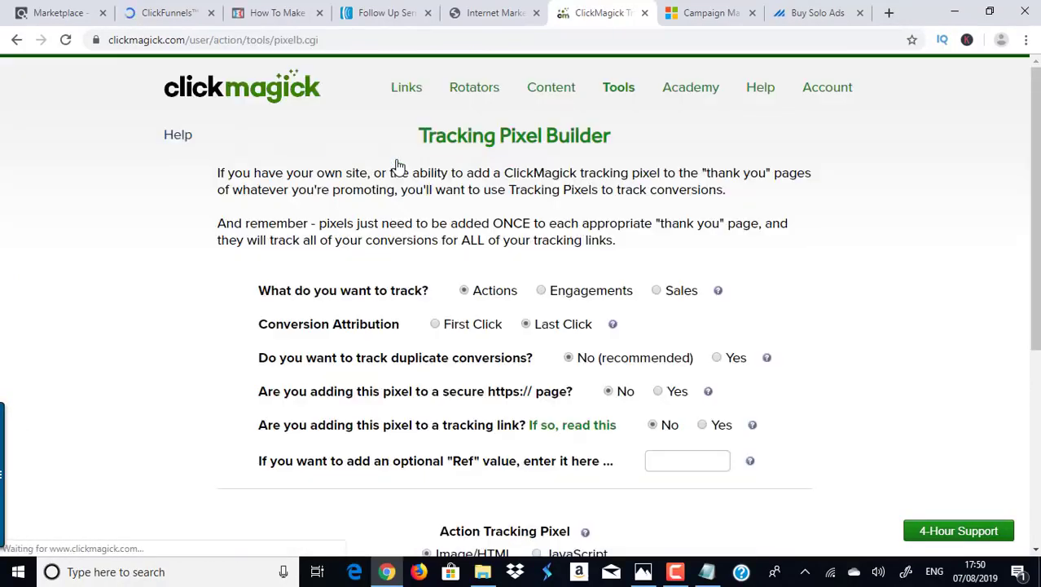
pyautogui.scroll(-2, 774, 342)
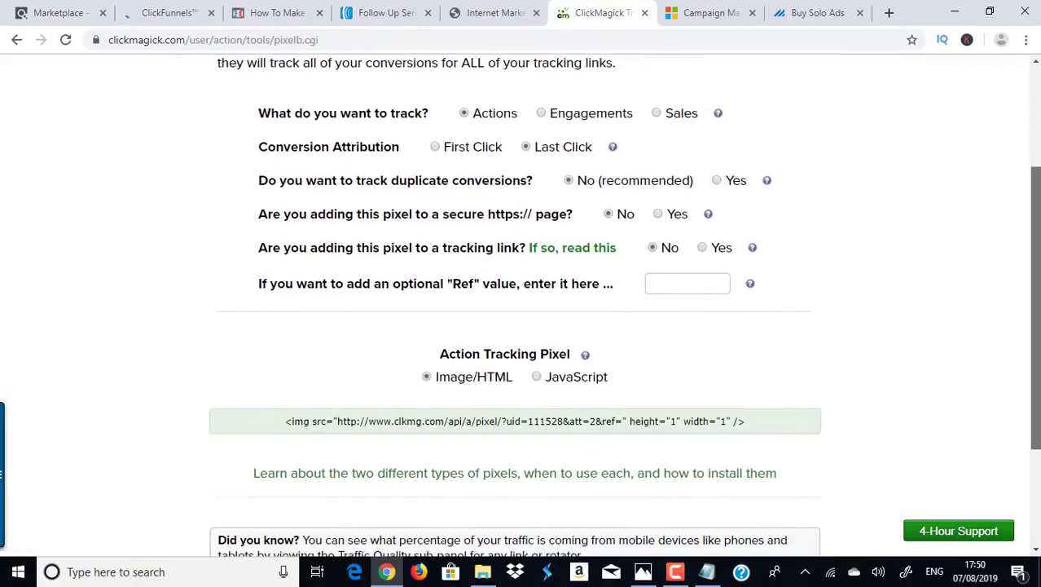
pyautogui.scroll(-1, 774, 343)
pyautogui.moveTo(755, 355); pyautogui.dragTo(269, 367)
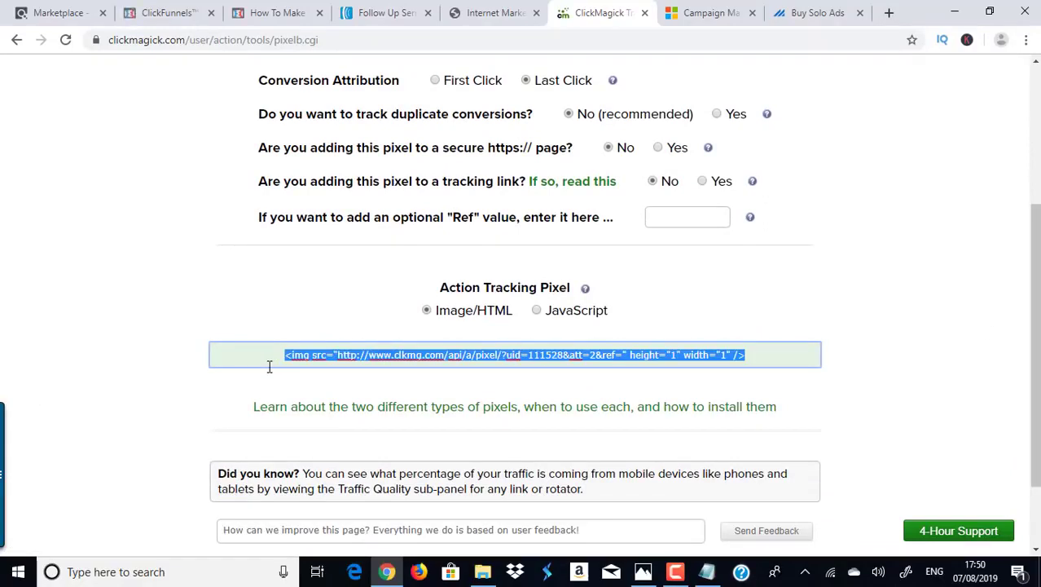
# Apply the 3 Step Thank You template to the OPTIN Thank You step and edit that page.
pyautogui.click(163, 13)
pyautogui.click(537, 183)
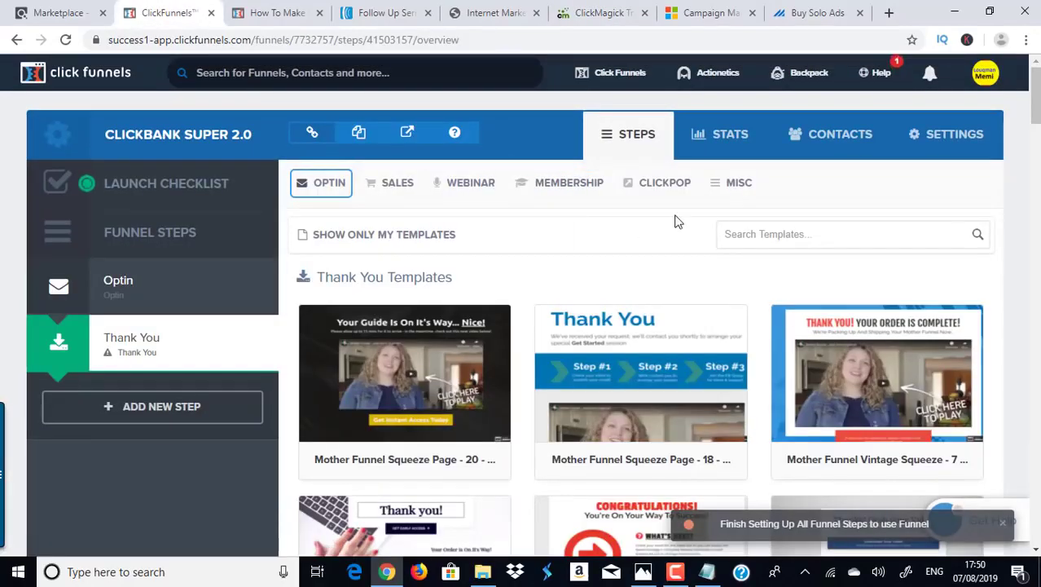
pyautogui.moveTo(324, 191)
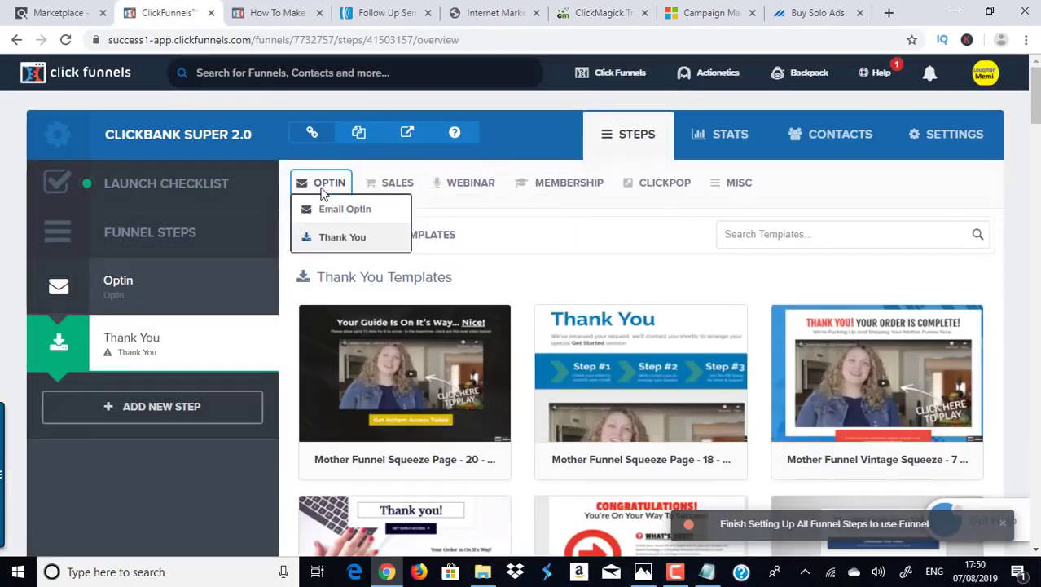
pyautogui.click(342, 239)
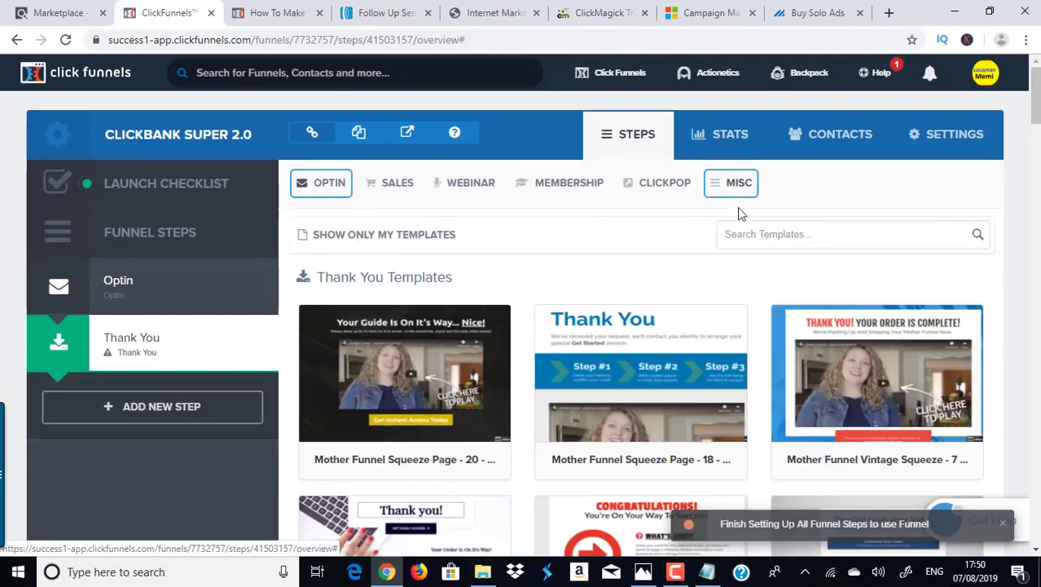
pyautogui.scroll(-8, 921, 235)
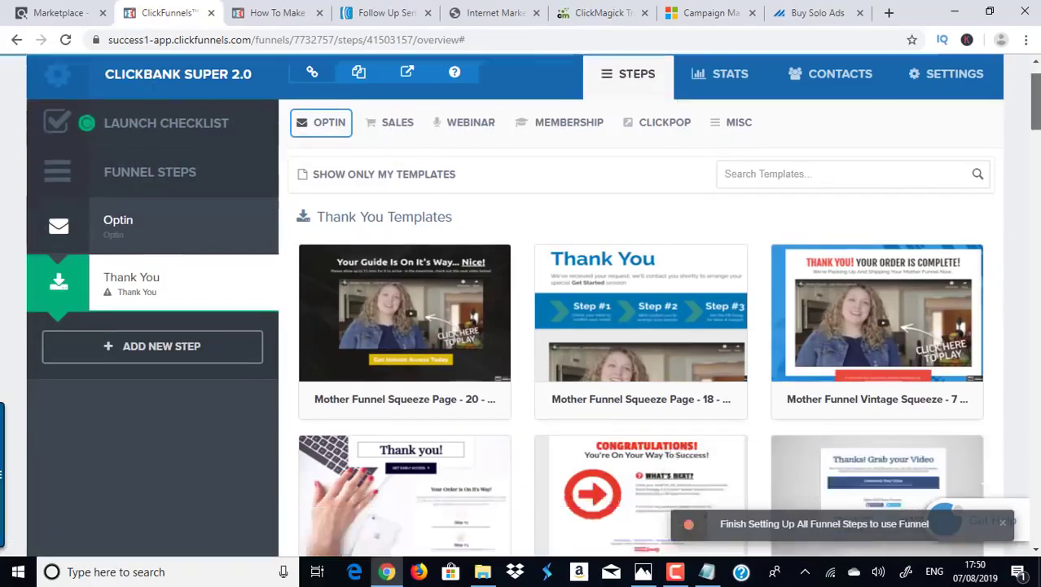
pyautogui.scroll(-20, 668, 304)
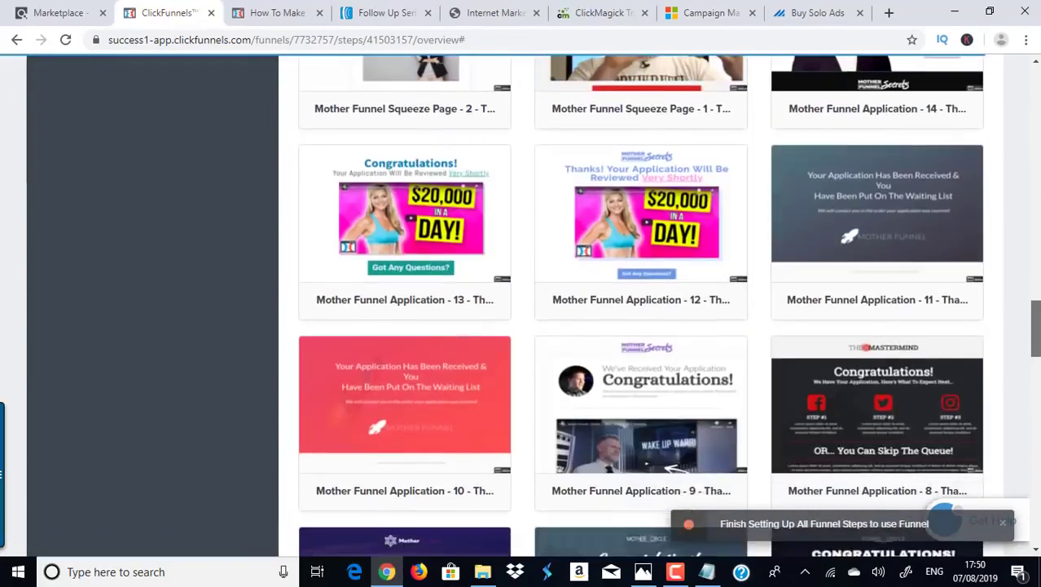
pyautogui.scroll(-10, 668, 305)
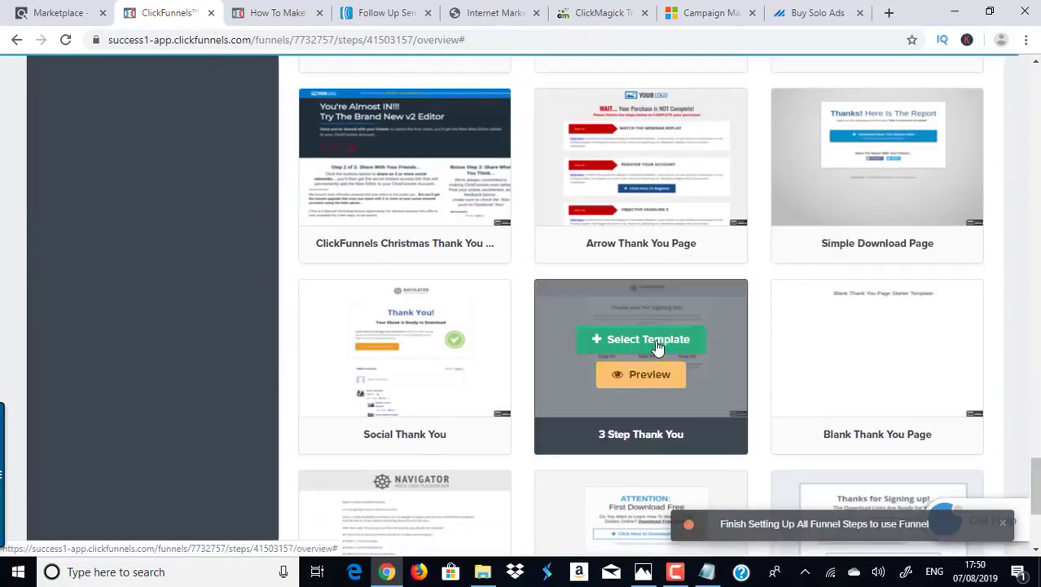
pyautogui.click(658, 347)
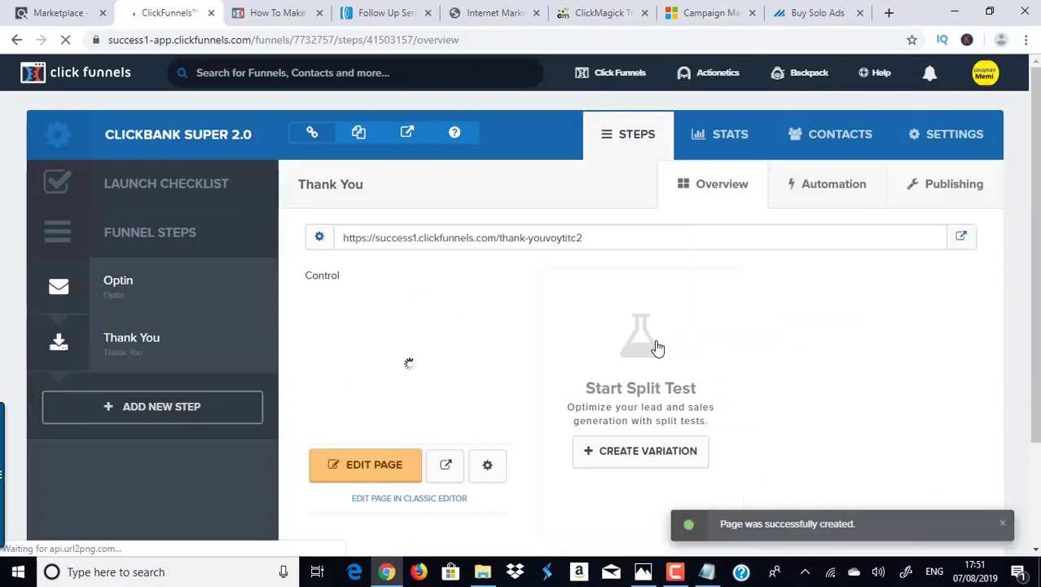
pyautogui.click(360, 471)
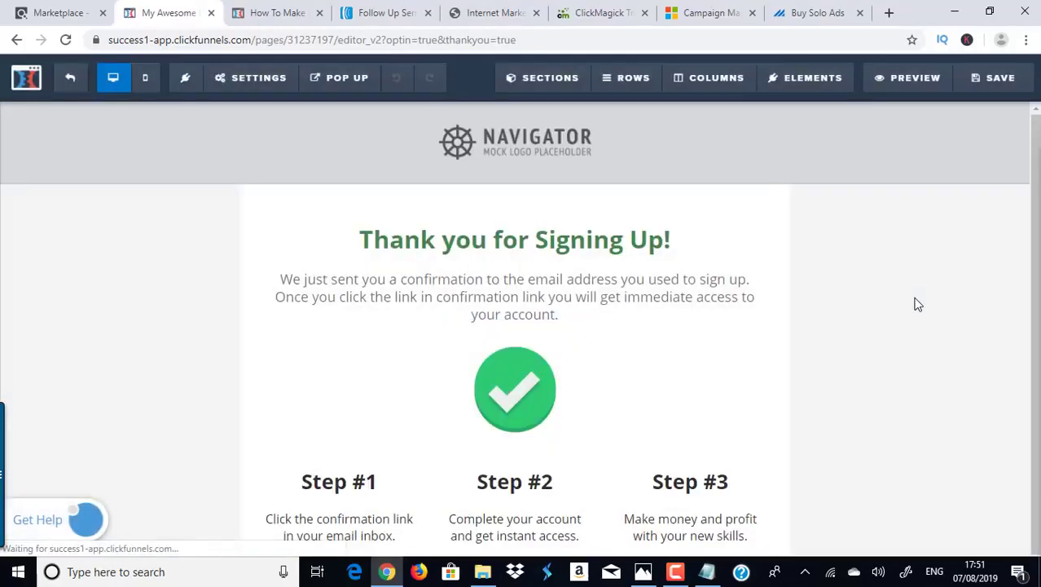
# Rewrite the confirmation subtitle to say visitors will receive an email and should check it out.
pyautogui.click(705, 304)
pyautogui.moveTo(399, 326); pyautogui.dragTo(281, 280)
pyautogui.write('In the next 5 minutes, you will')
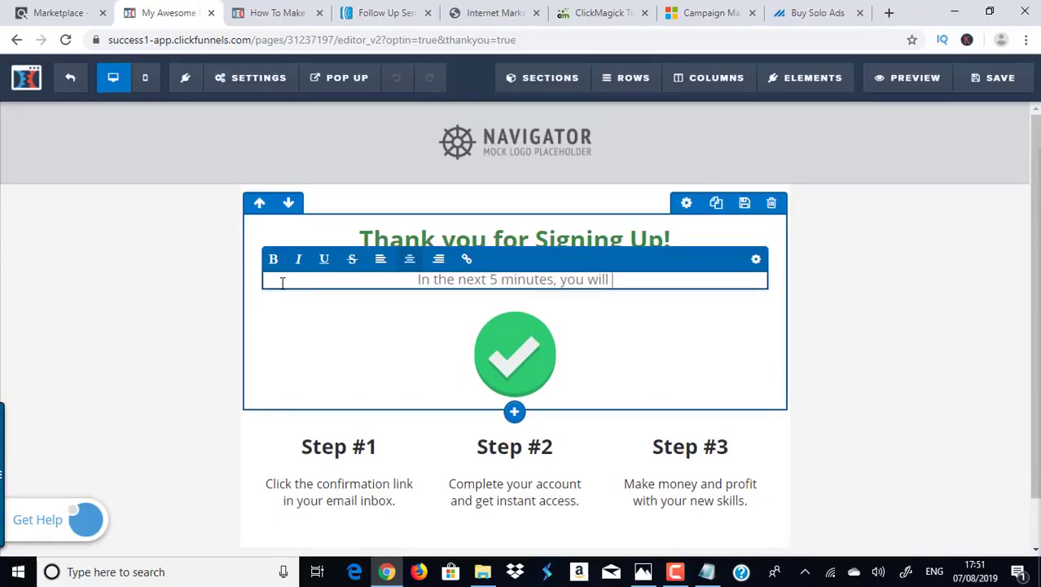
pyautogui.write('receive an em')
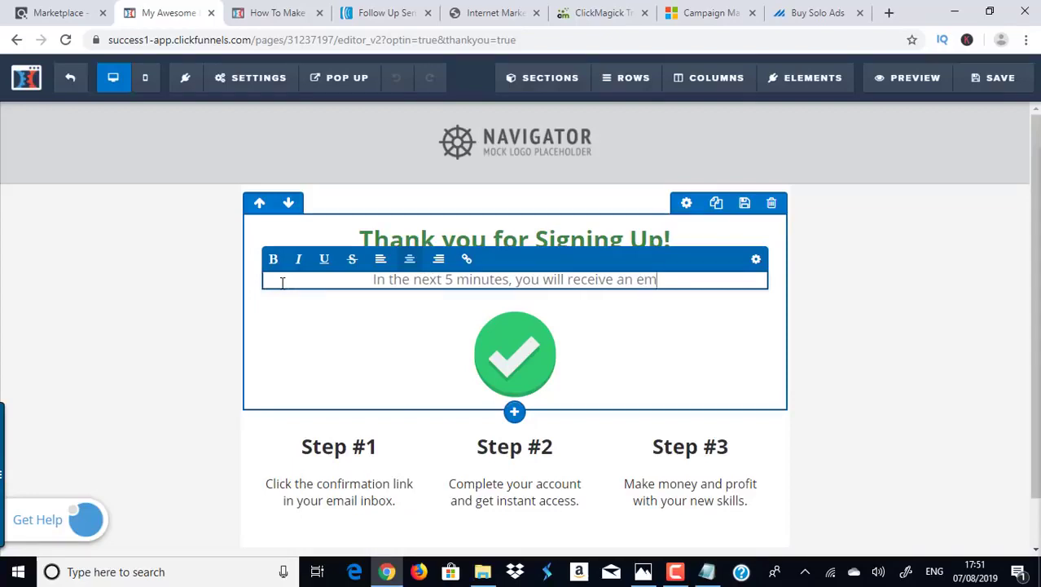
pyautogui.write('ail, amai')
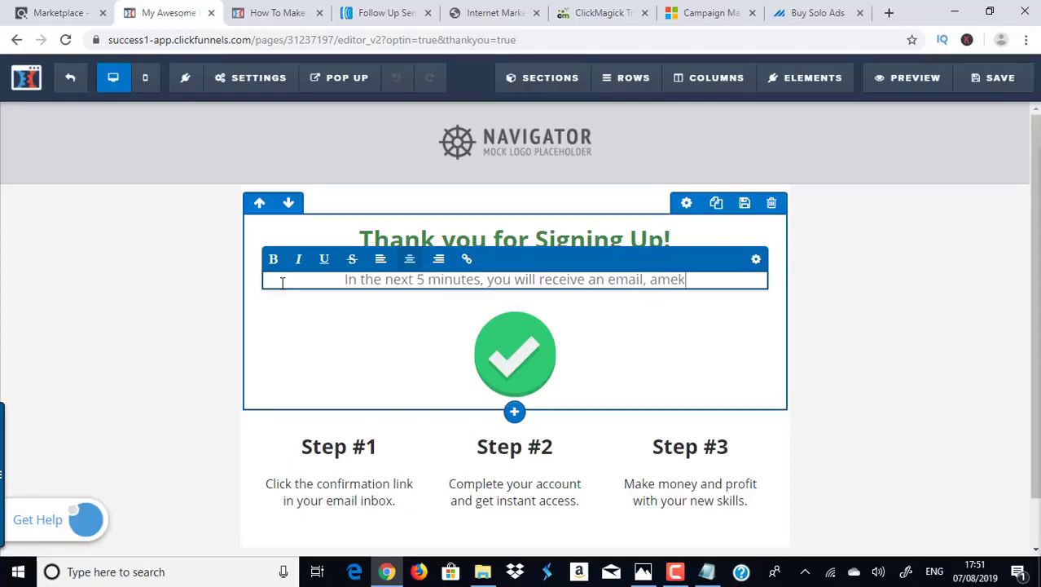
pyautogui.press('BackSpace')
pyautogui.press('BackSpace')
pyautogui.press('BackSpace')
pyautogui.press('BackSpace')
pyautogui.write('m')
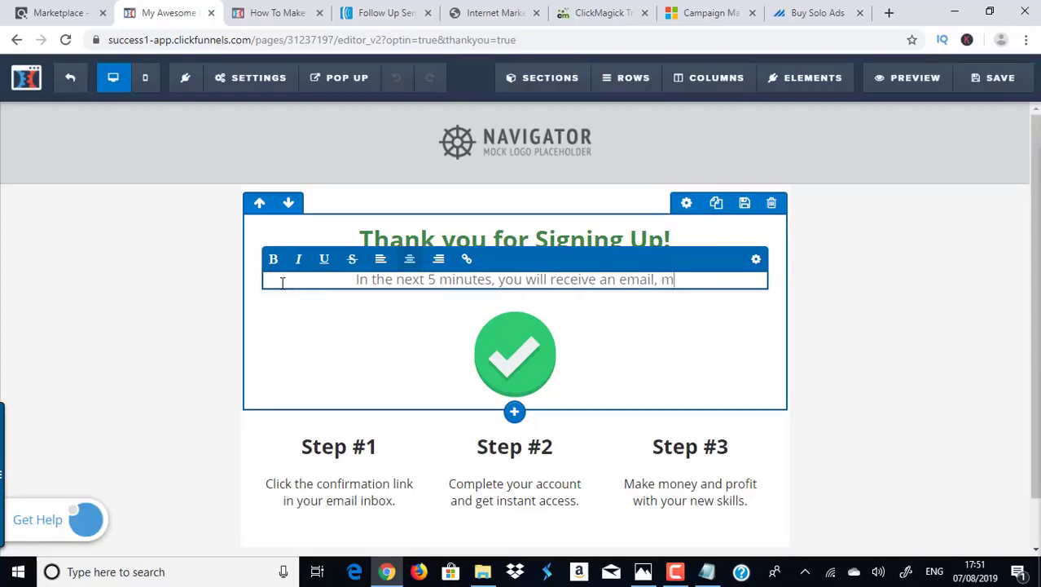
pyautogui.write('ake sure to che')
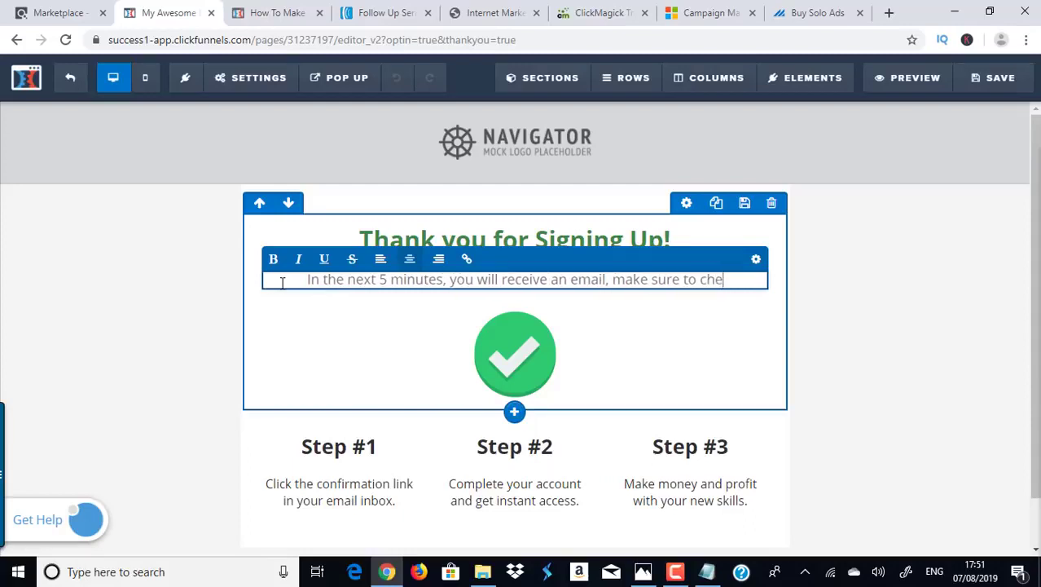
pyautogui.write('ck it out')
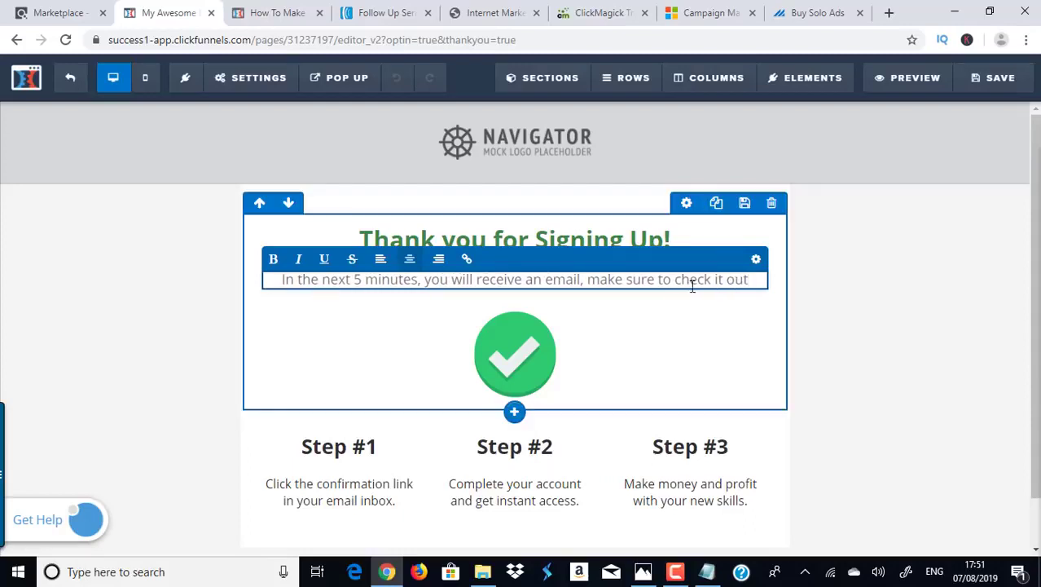
pyautogui.click(867, 332)
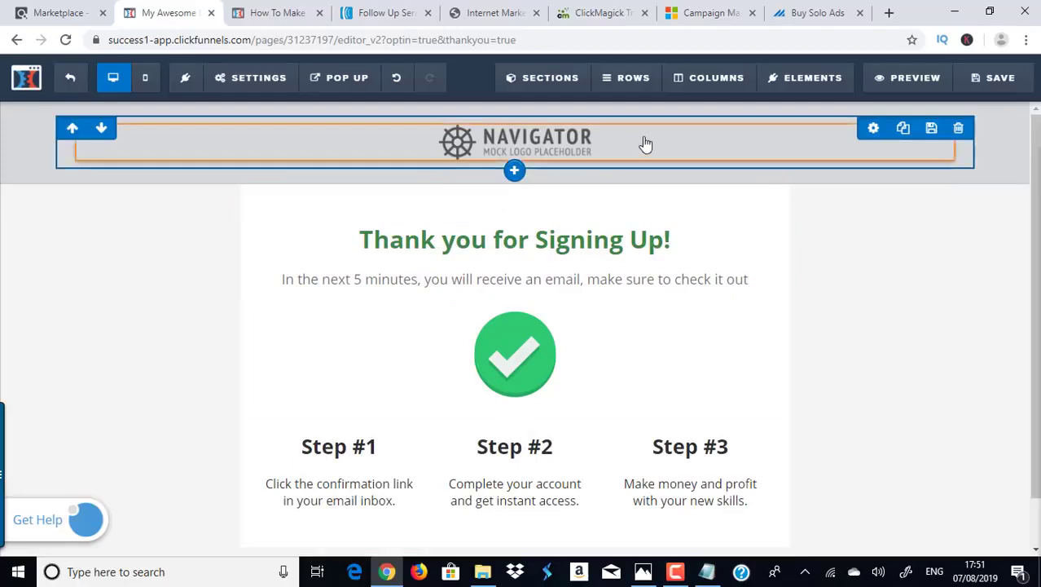
# Delete the logo header, the three-step row and the copyright footer row, confirming each.
pyautogui.click(941, 135)
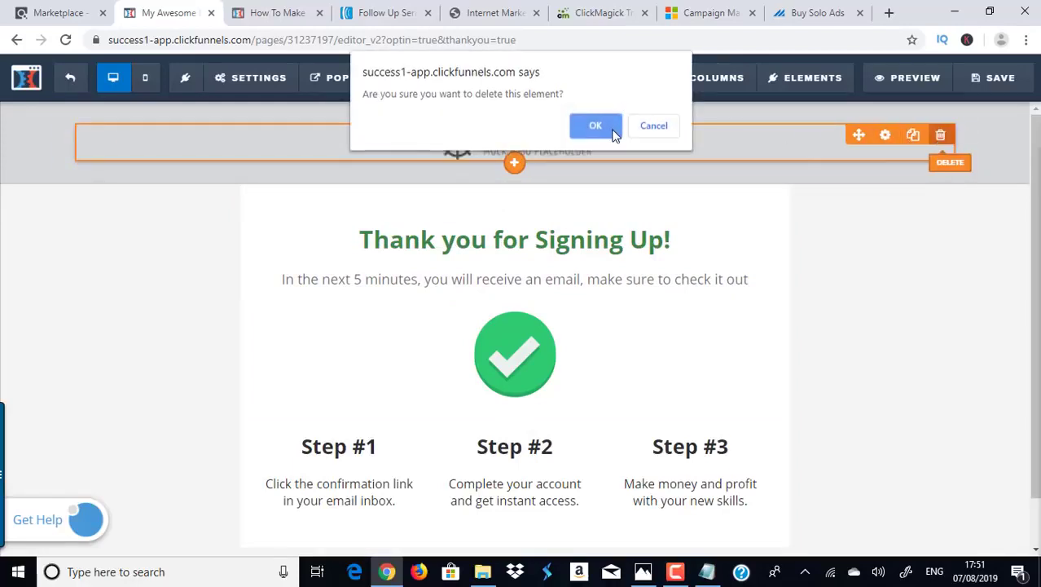
pyautogui.click(596, 127)
pyautogui.scroll(-1, 1001, 323)
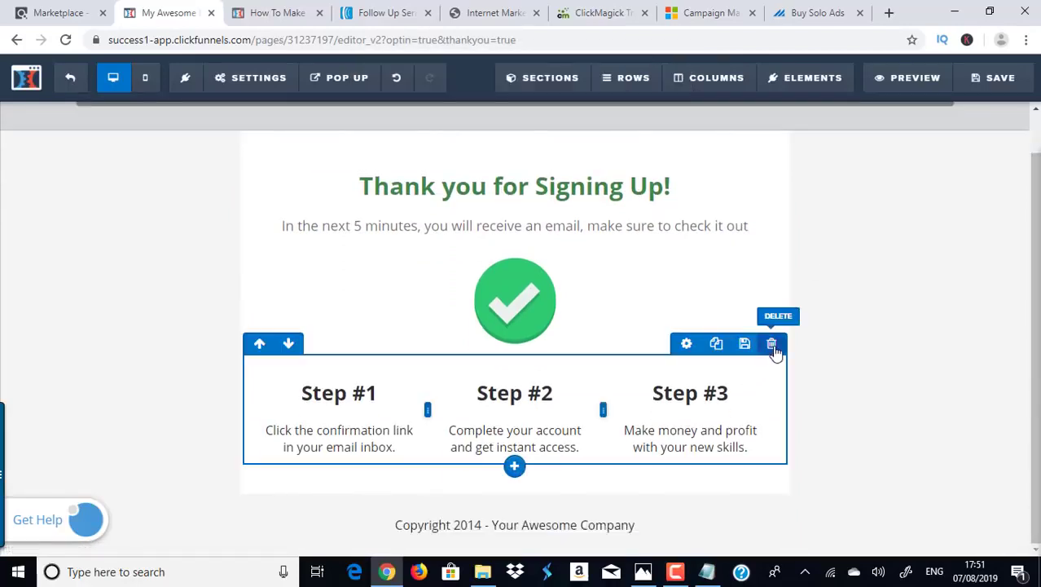
pyautogui.click(772, 344)
pyautogui.click(596, 127)
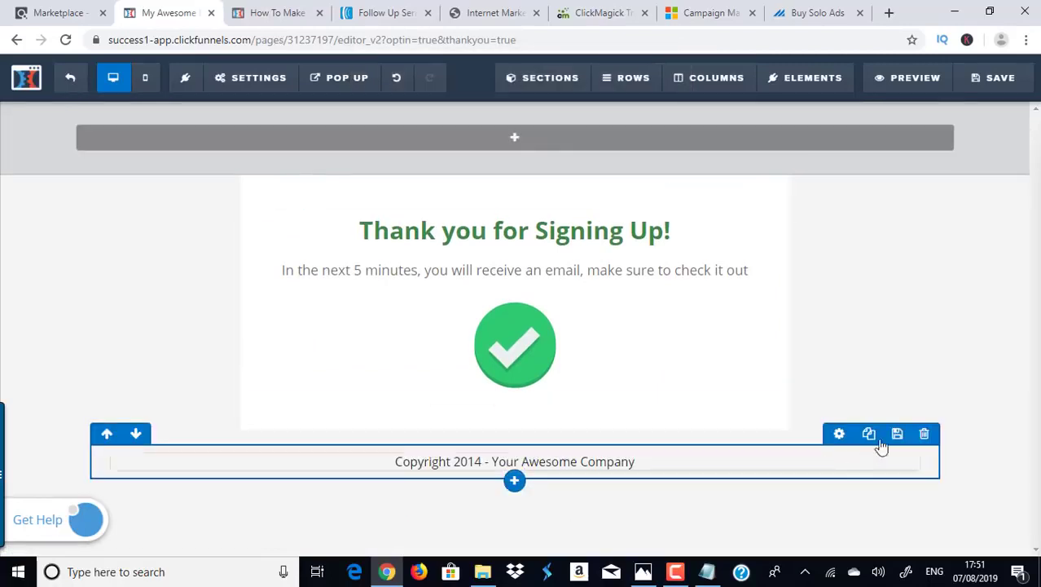
pyautogui.click(924, 433)
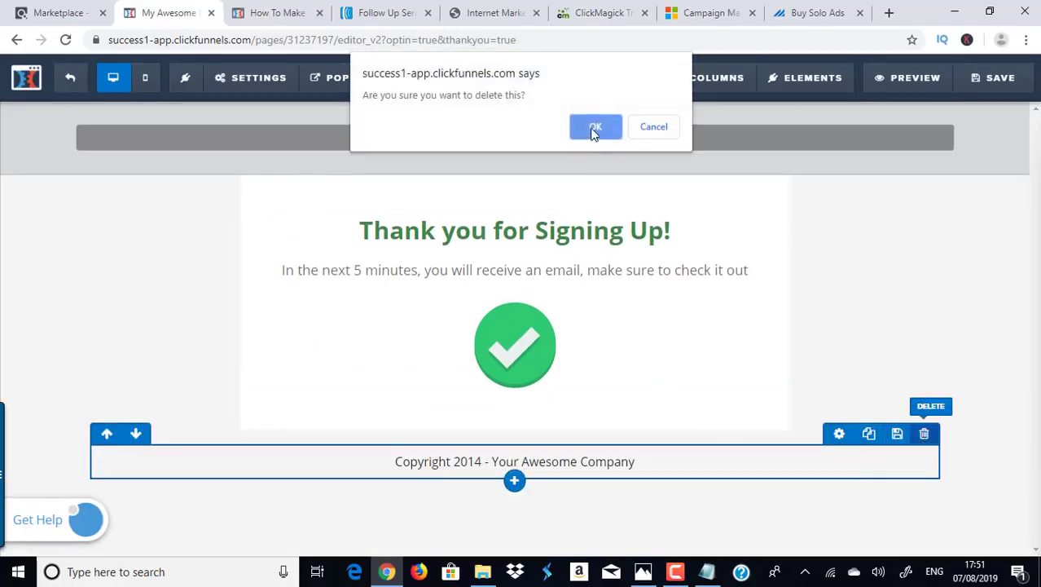
pyautogui.click(596, 127)
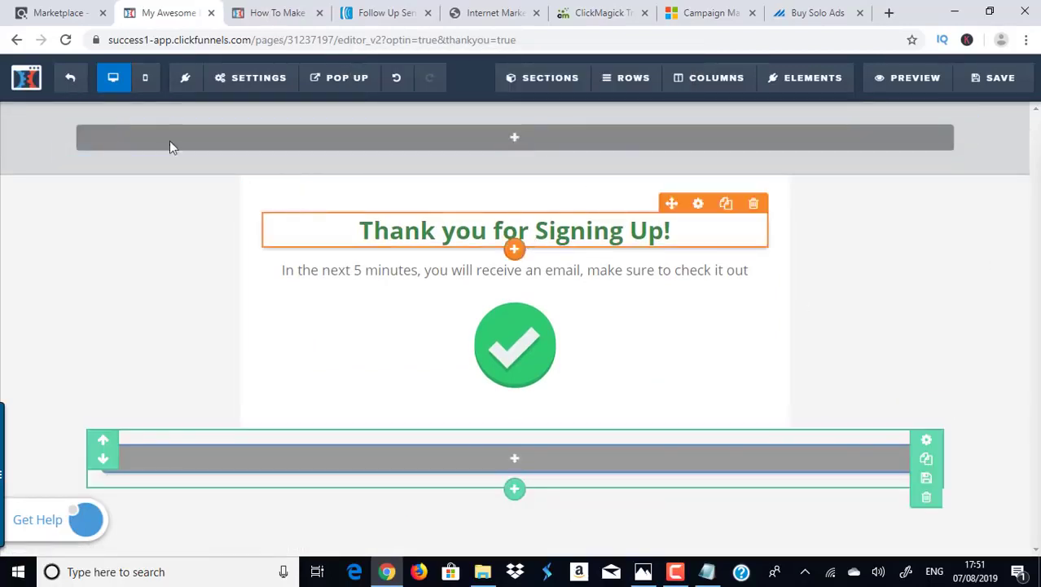
pyautogui.click(259, 79)
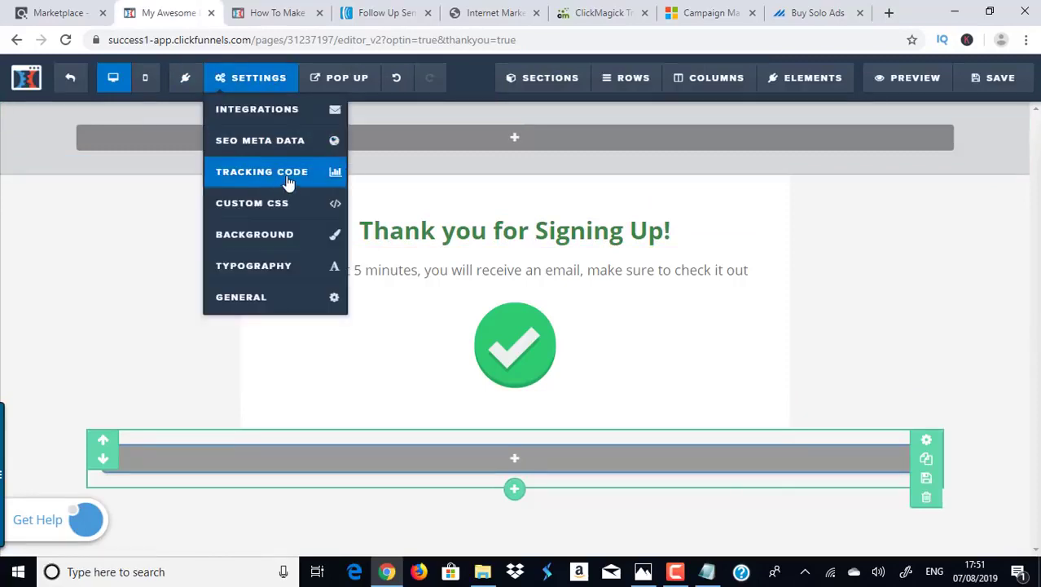
# Paste the ClickMagick conversion pixel into the page's tracking code and save.
pyautogui.click(289, 181)
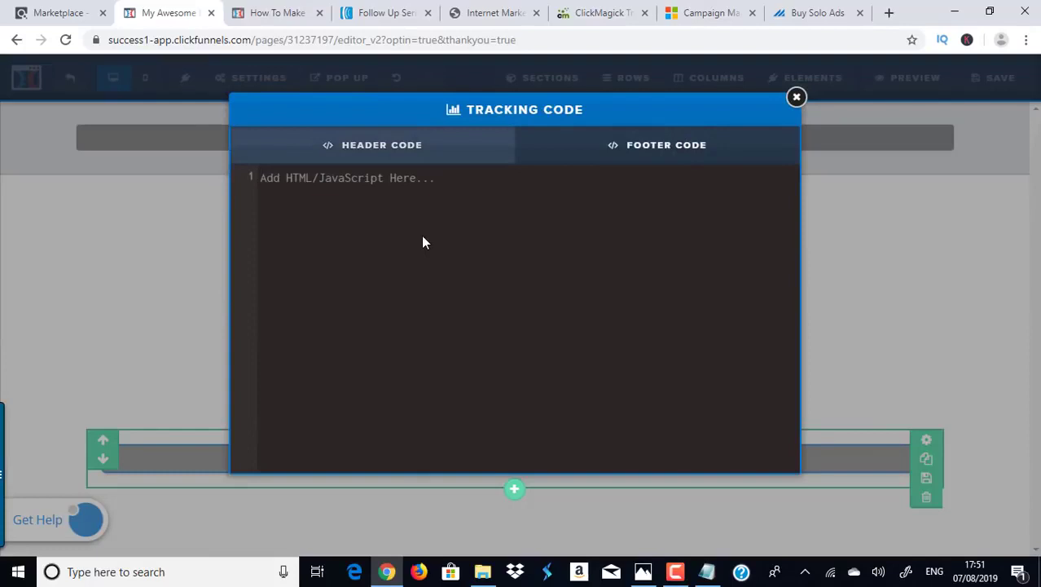
pyautogui.write('<img src="http://www.clkmg.com/api/a/pixel/?uid=111528&att=2&ref=" height="1" width="1" />')
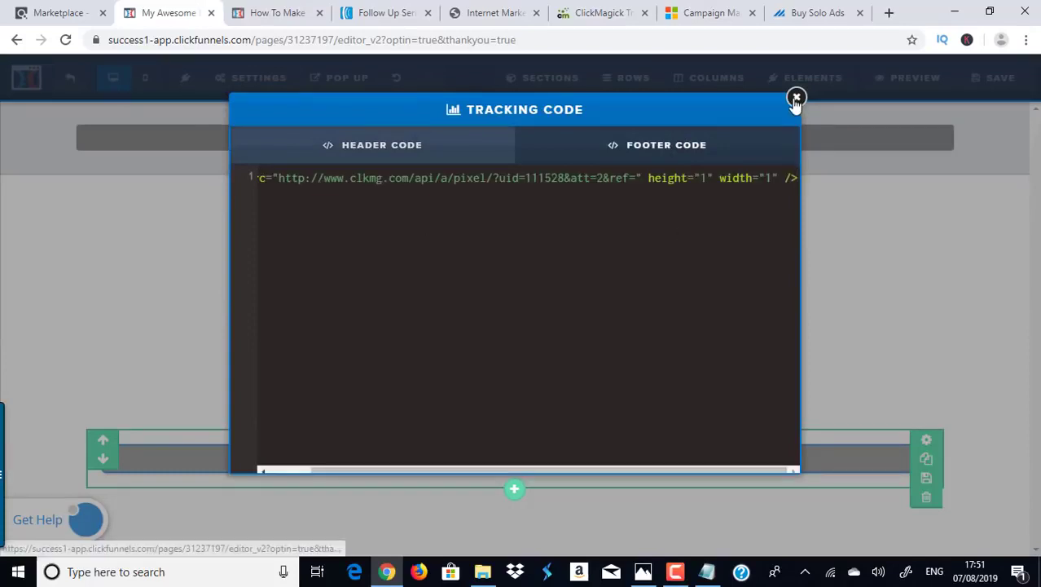
pyautogui.click(796, 98)
pyautogui.click(1002, 79)
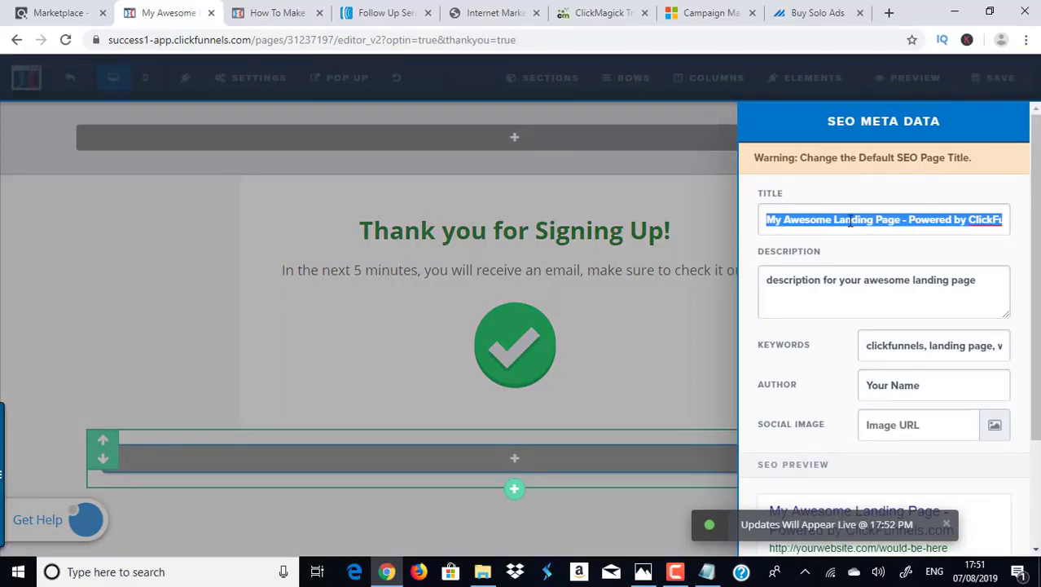
# Set the page's SEO meta title to 'Thank you' and save the page.
pyautogui.write('Thank you')
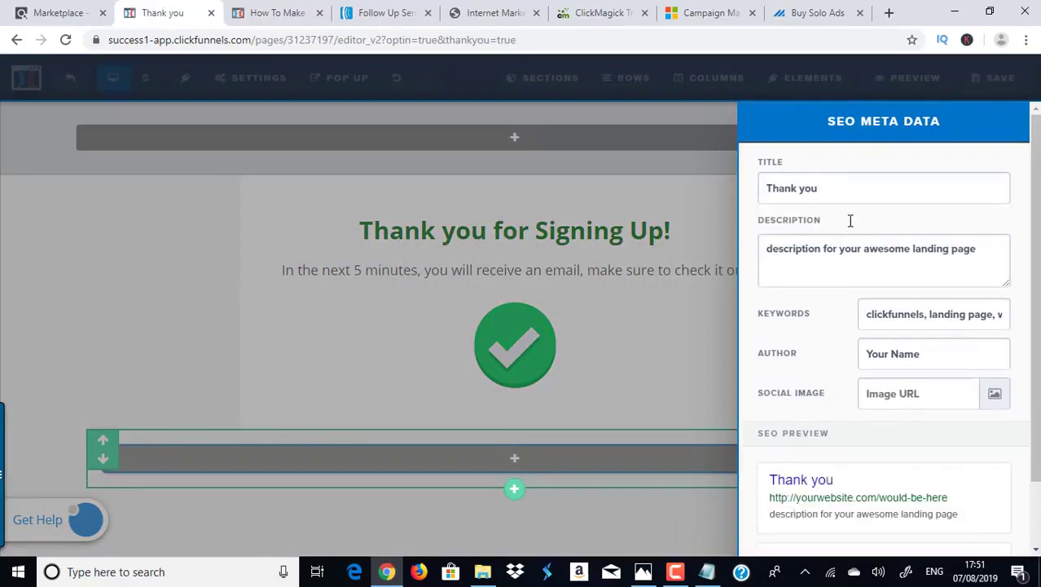
pyautogui.click(632, 281)
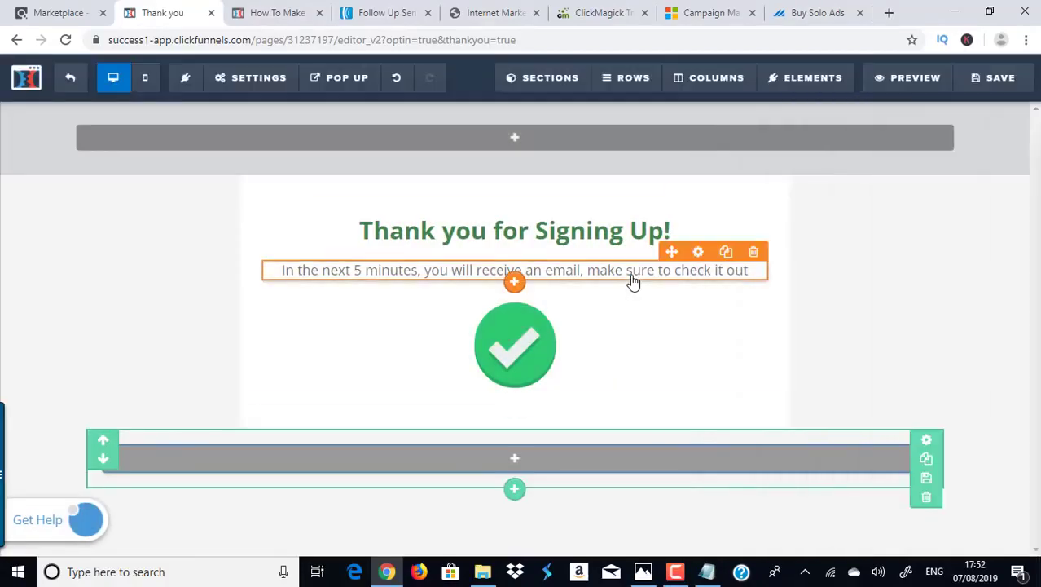
pyautogui.click(1004, 87)
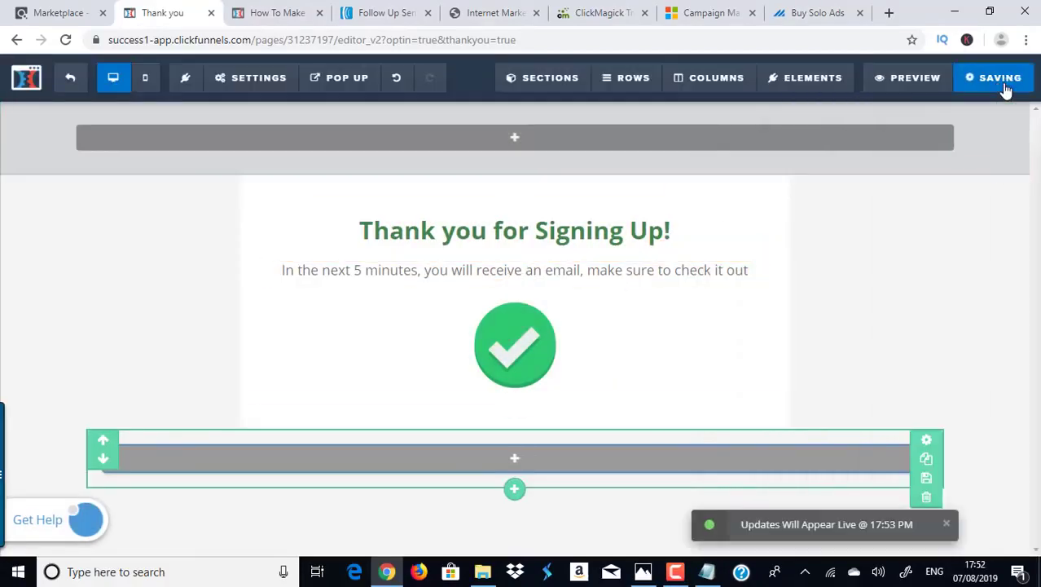
# Exit the editor to the Thank You step overview, after viewing the 'How To Make' optin preview.
pyautogui.click(71, 76)
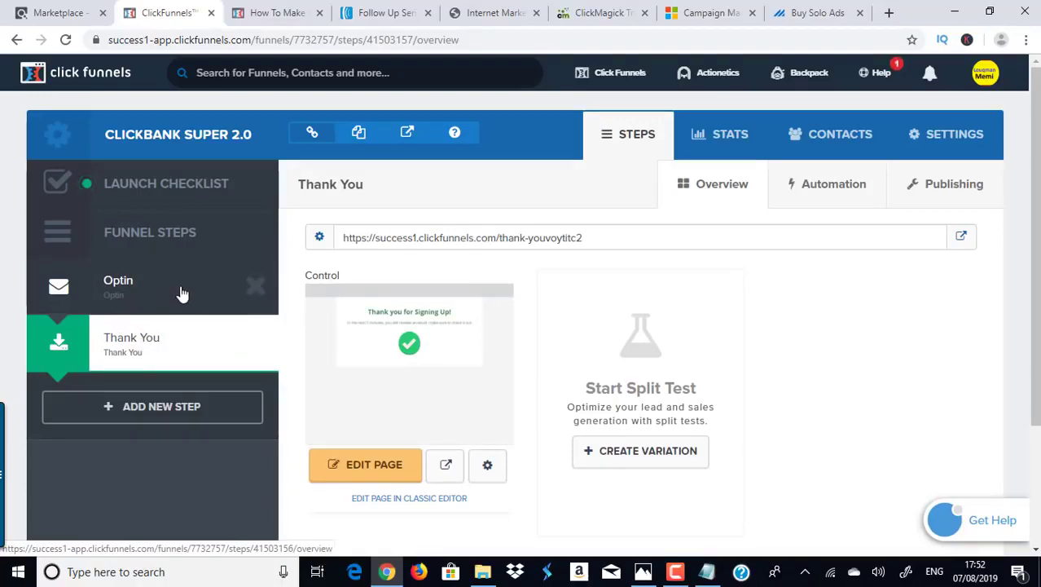
pyautogui.click(271, 9)
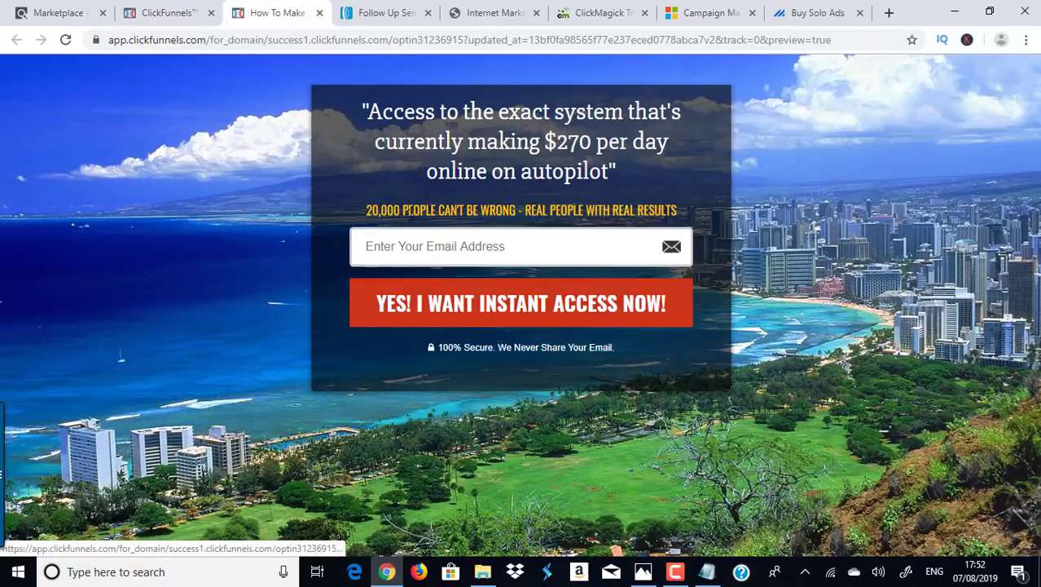
pyautogui.click(192, 15)
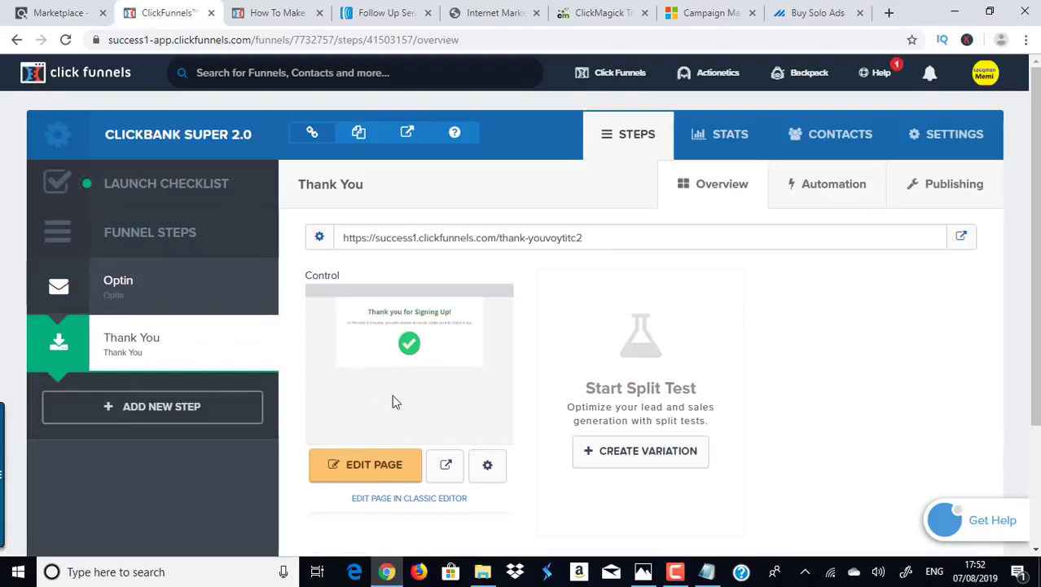
# Go back from the Pixel Builder to the ClickMagick tracking links, then show the Udimi homepage.
pyautogui.click(601, 7)
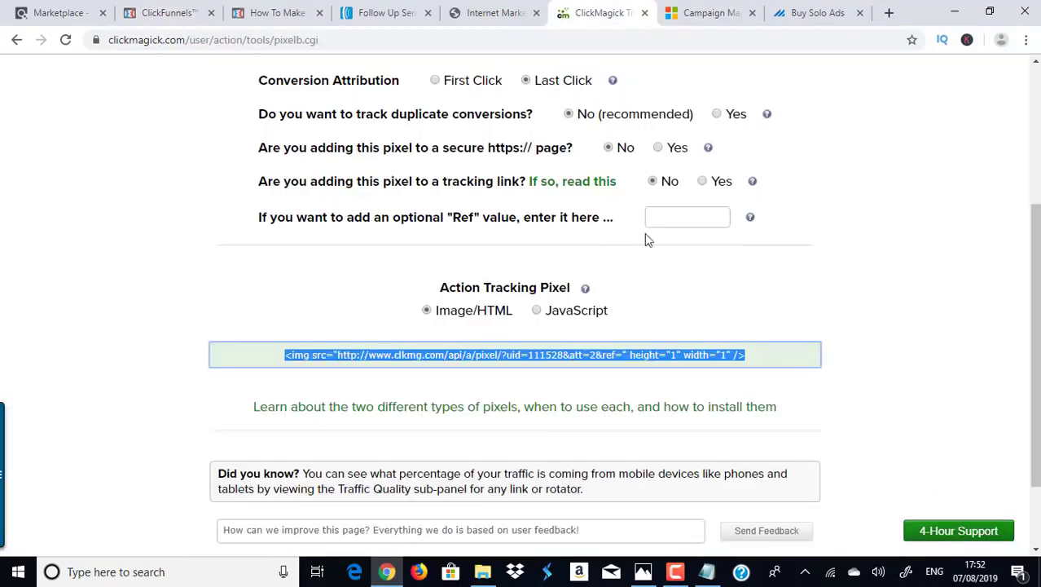
pyautogui.moveTo(1037, 326); pyautogui.dragTo(1037, 185)
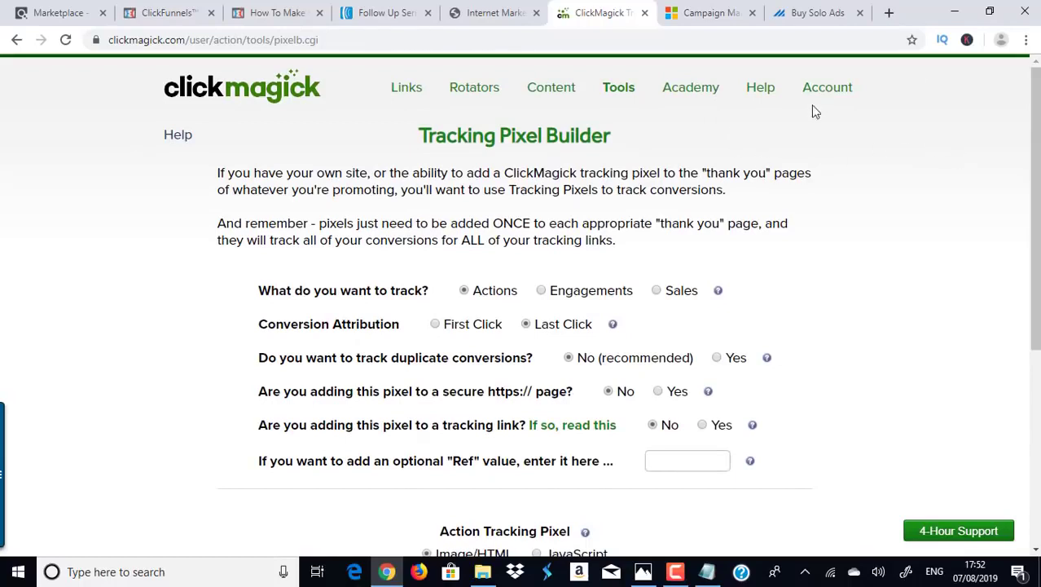
pyautogui.click(16, 42)
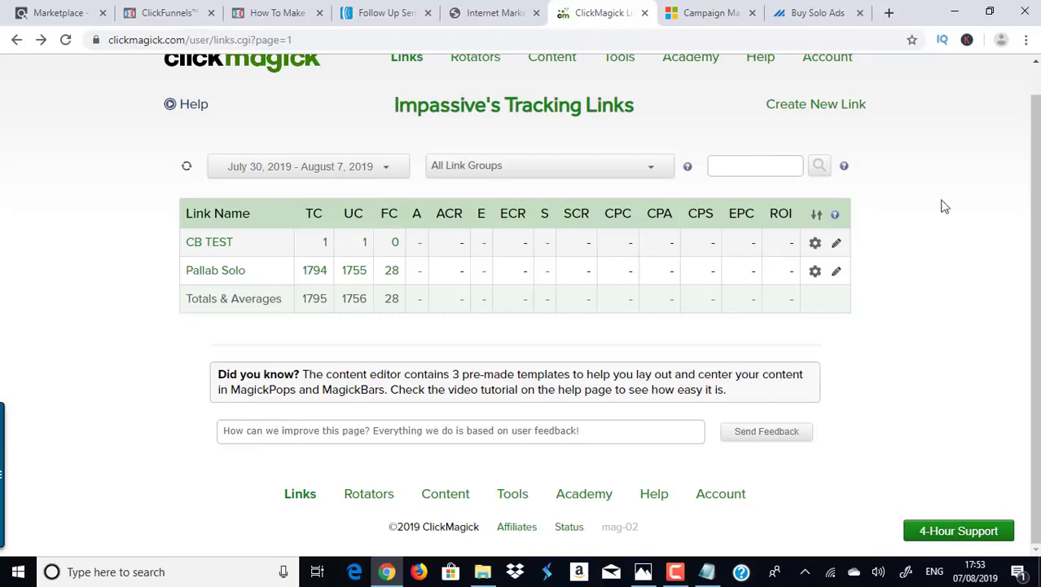
pyautogui.click(814, 12)
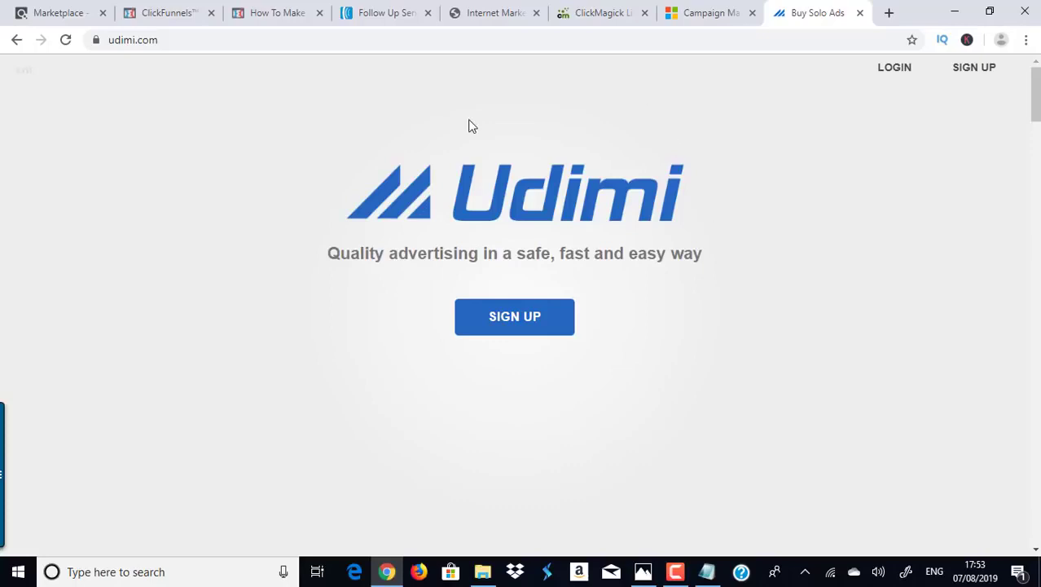
# Pass through the ClickMagick tracking links to the ClickBank E-business & E-marketing marketplace results.
pyautogui.click(599, 11)
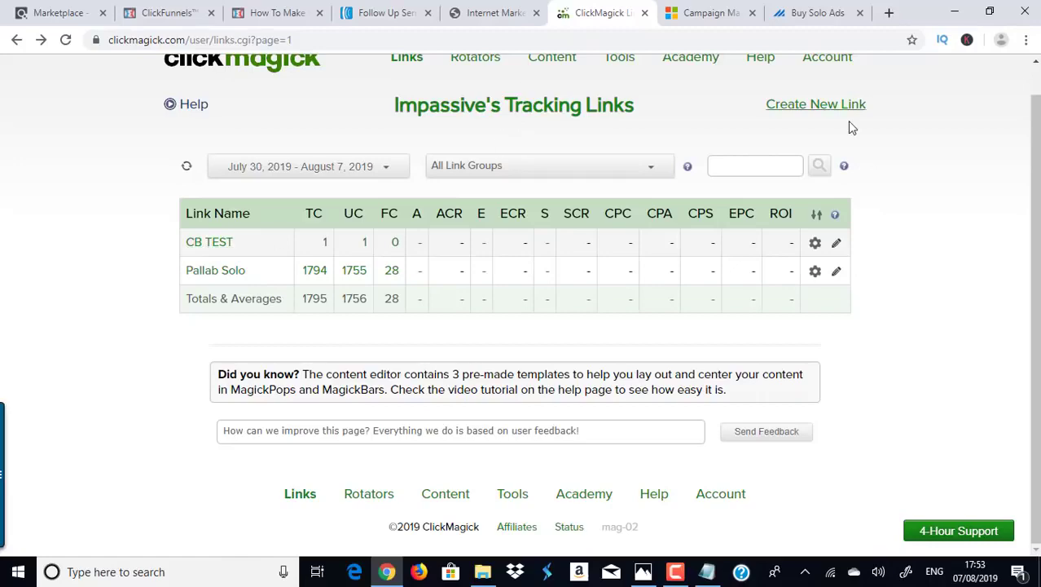
pyautogui.scroll(1, 851, 125)
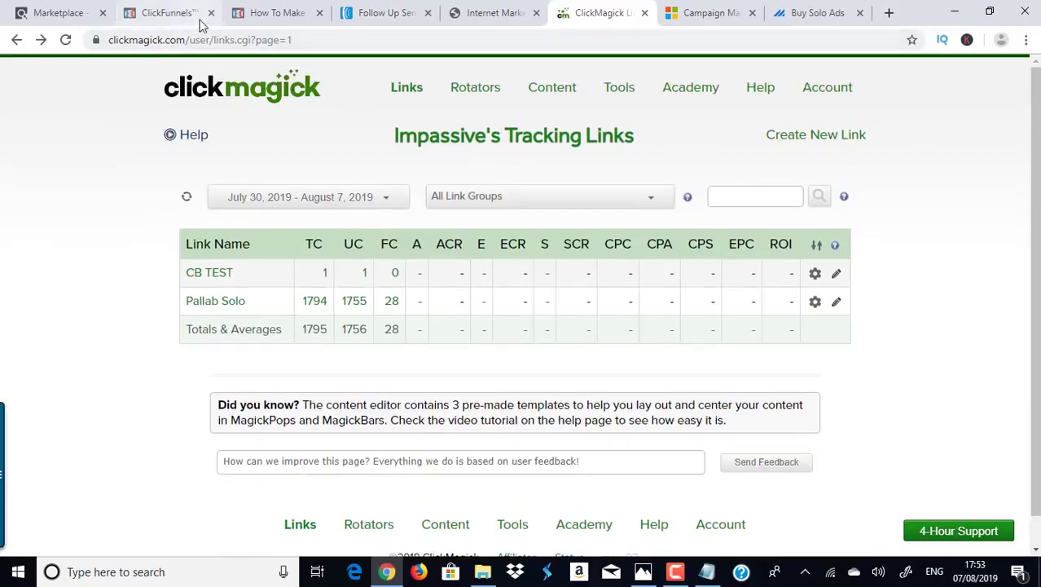
pyautogui.click(41, 13)
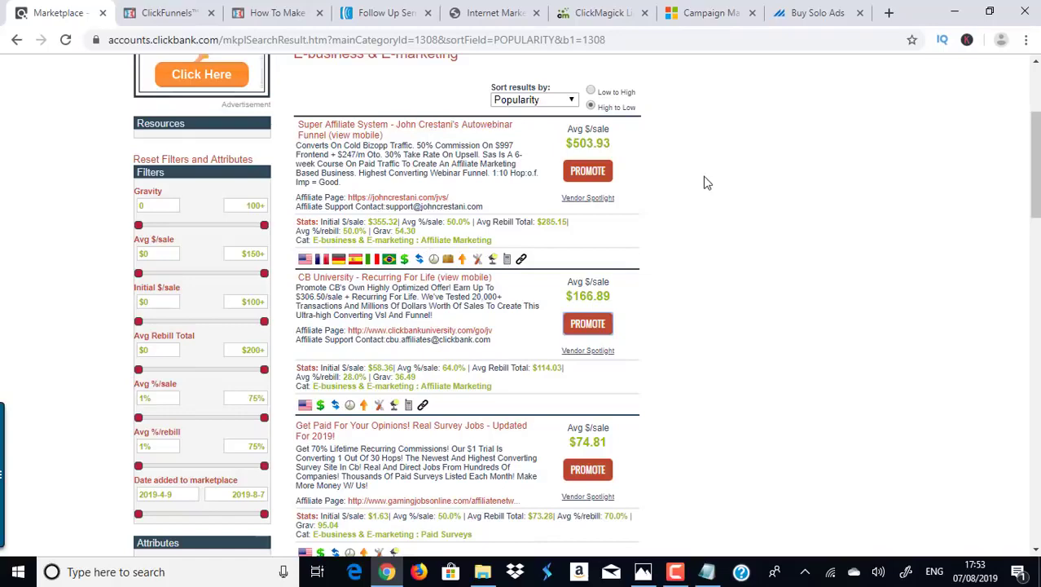
# Open ClickMagick's Rotators page from the top navigation, showing the empty rotators list.
pyautogui.click(593, 12)
pyautogui.click(475, 88)
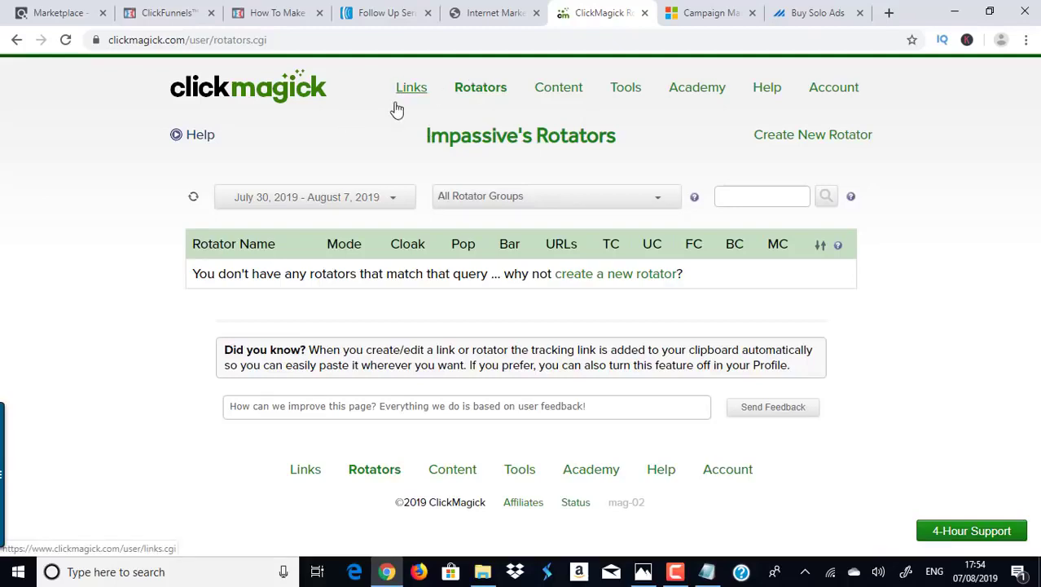
# Leave ClickMagick's Rotators page and return to ClickBank's E-business & E-marketing results showing CB University.
pyautogui.click(14, 39)
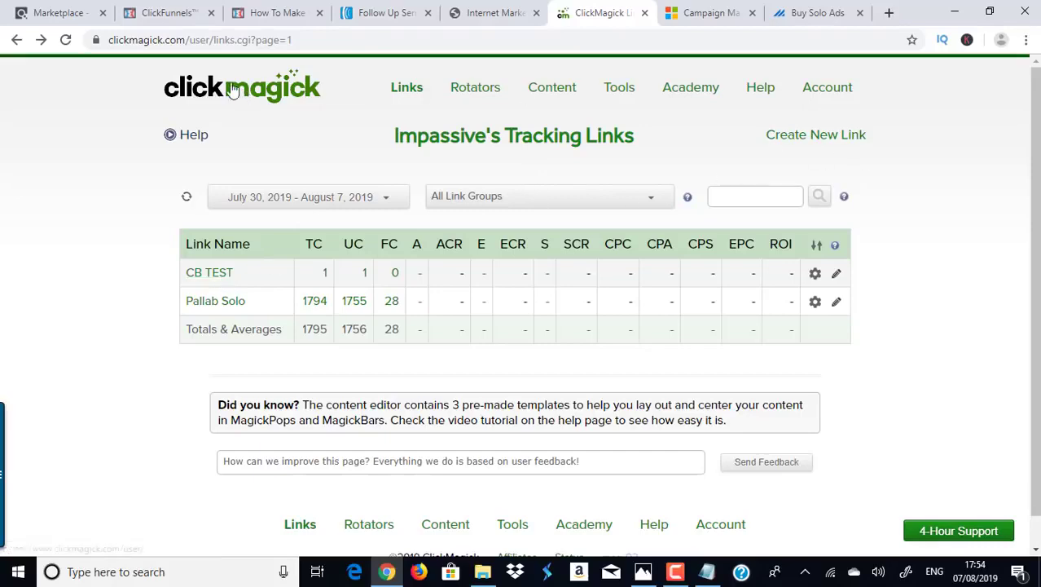
pyautogui.click(59, 15)
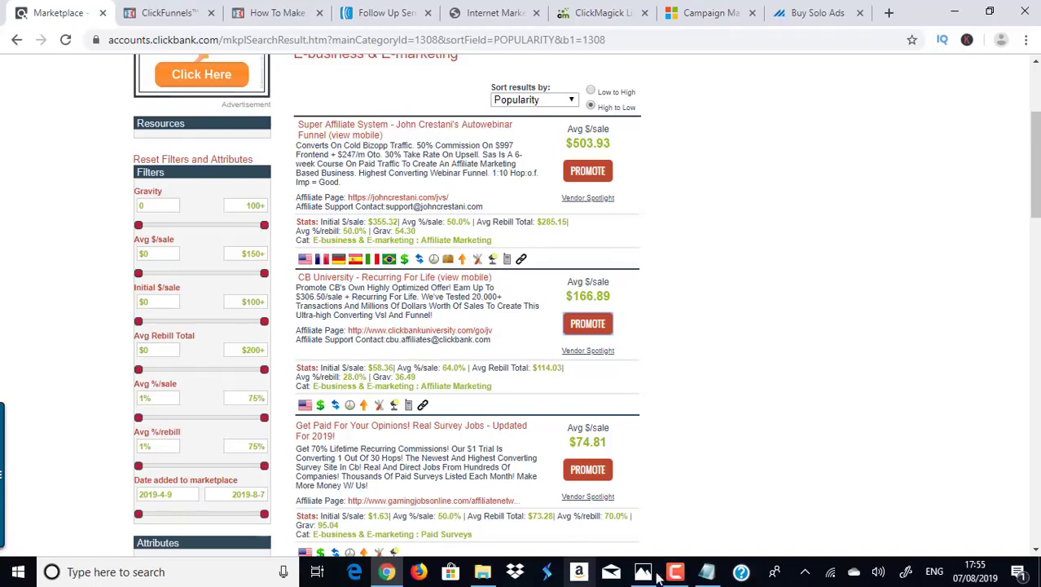
pyautogui.click(622, 522)
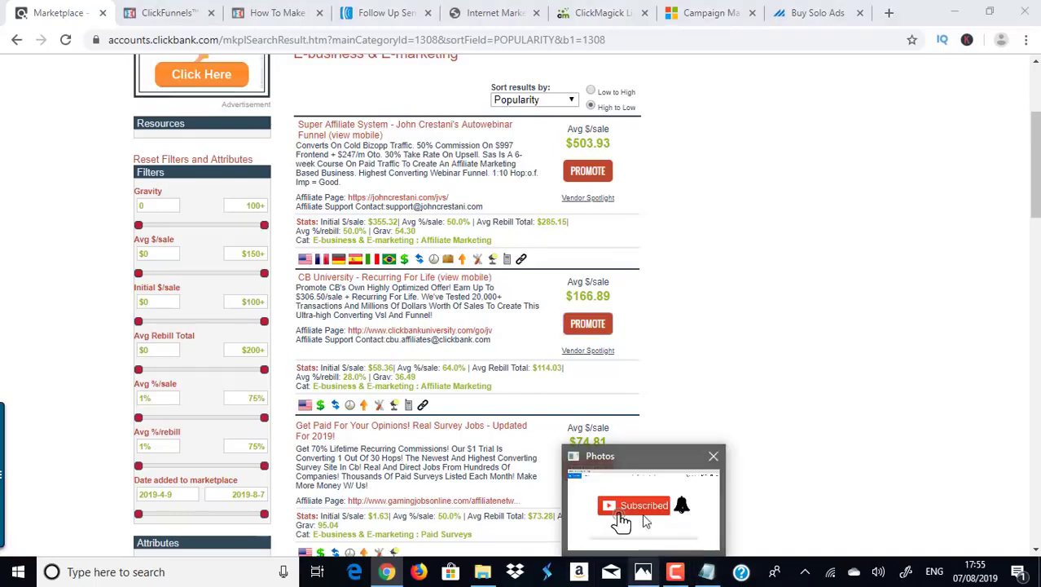
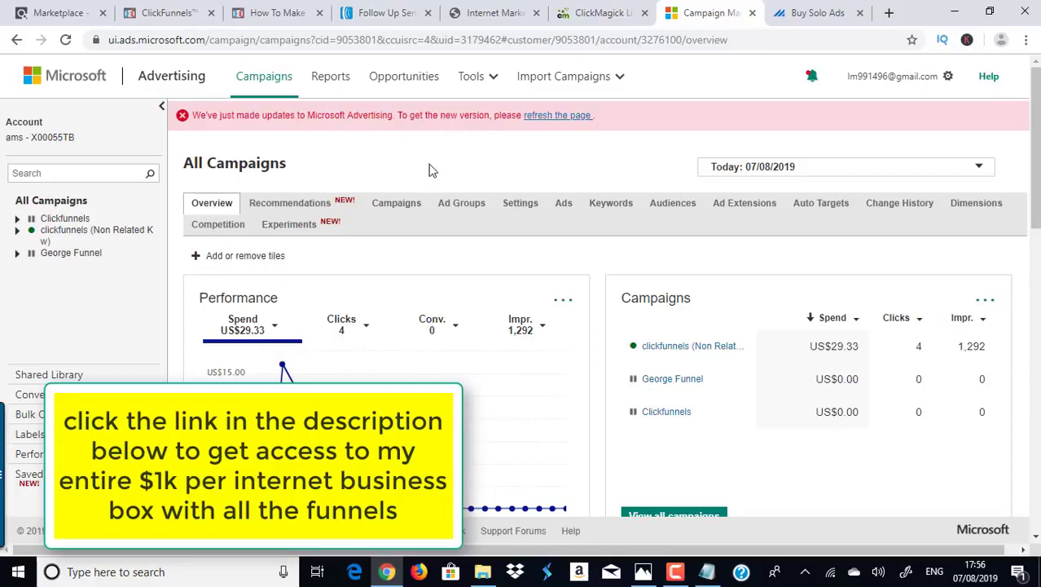
# Start a new website-visits campaign named 'Clickbank Univeristy'.
pyautogui.click(397, 207)
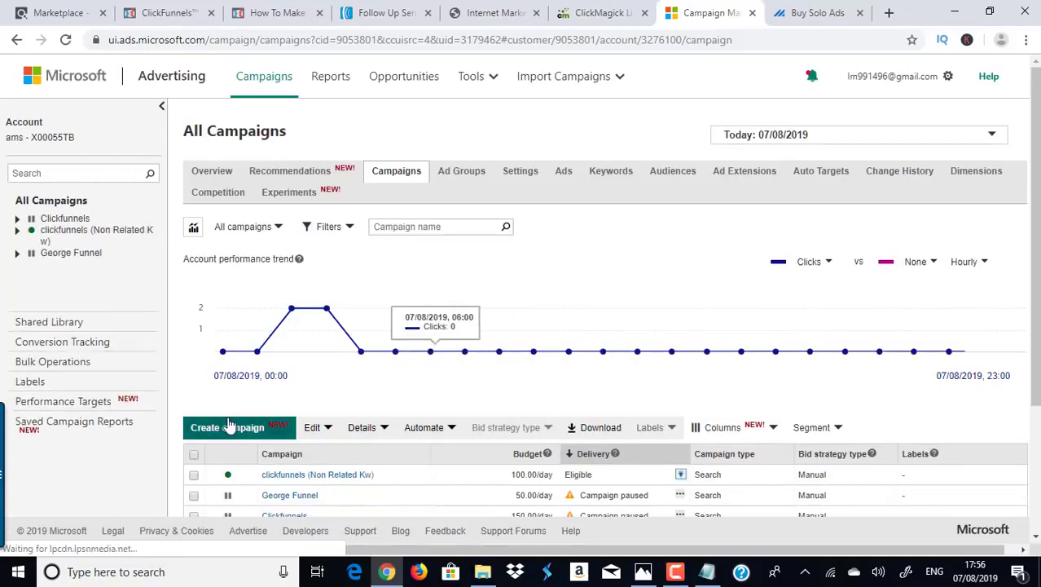
pyautogui.click(243, 427)
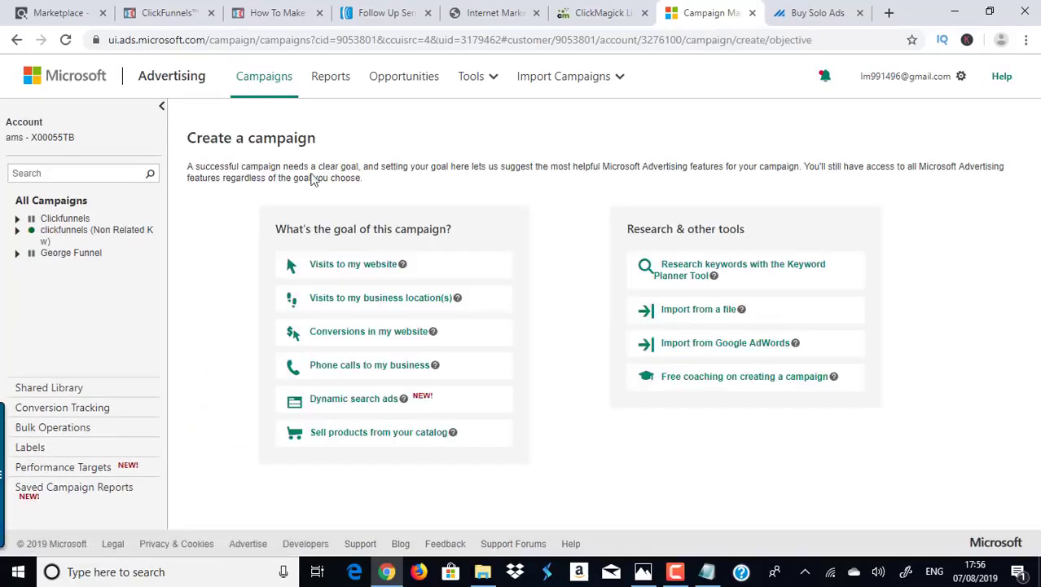
pyautogui.click(340, 270)
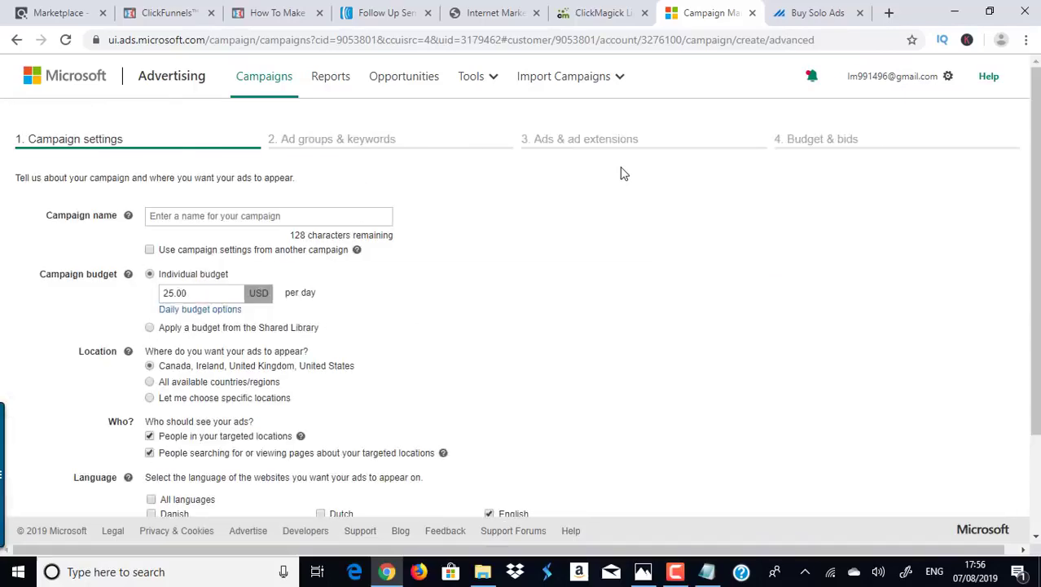
pyautogui.click(260, 214)
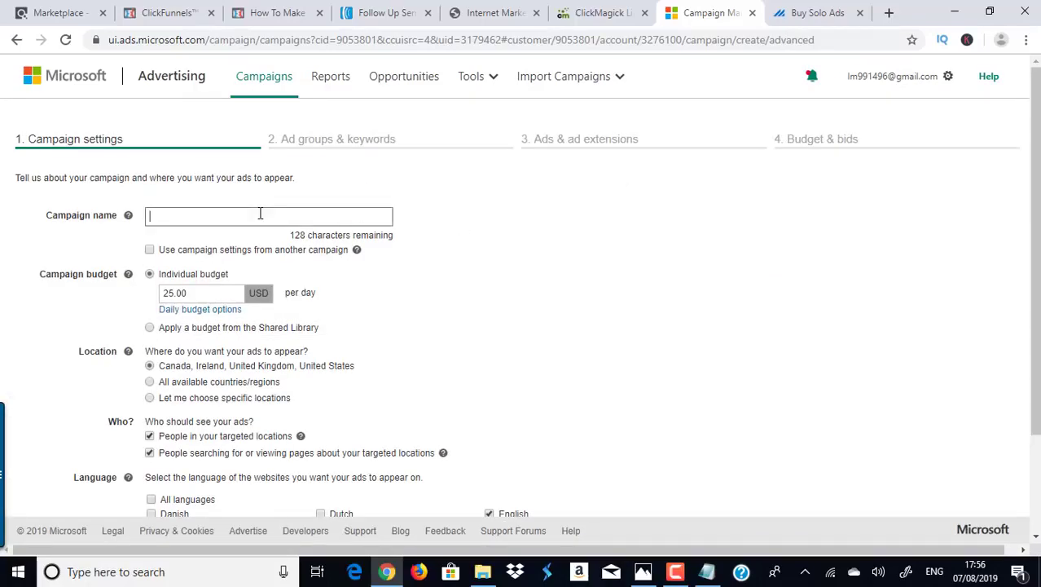
pyautogui.write('Clickbank Univ')
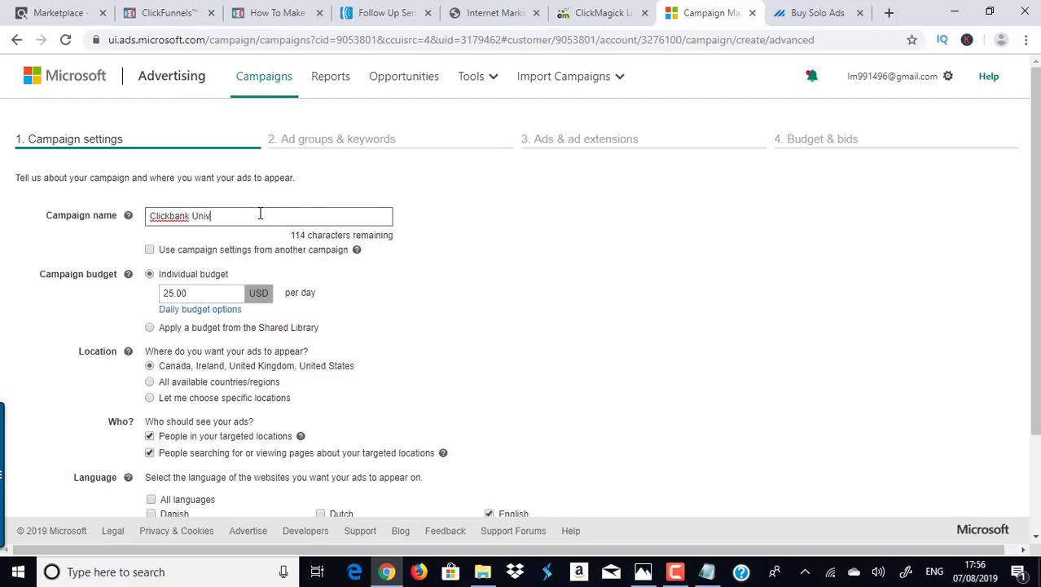
pyautogui.write('eristy')
# Target only people located in the United States and save the campaign settings.
pyautogui.scroll(-1, 977, 244)
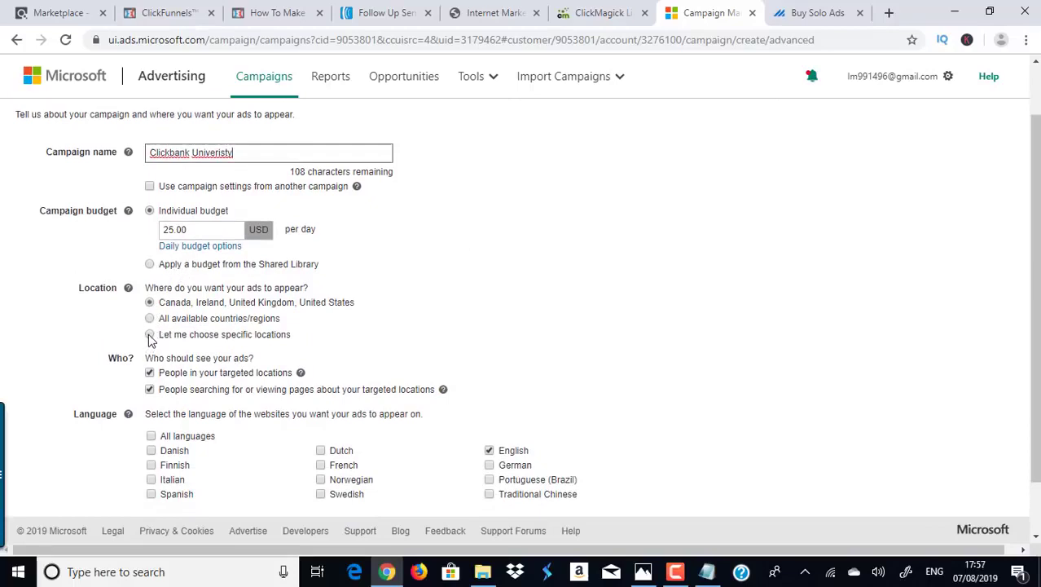
pyautogui.click(150, 390)
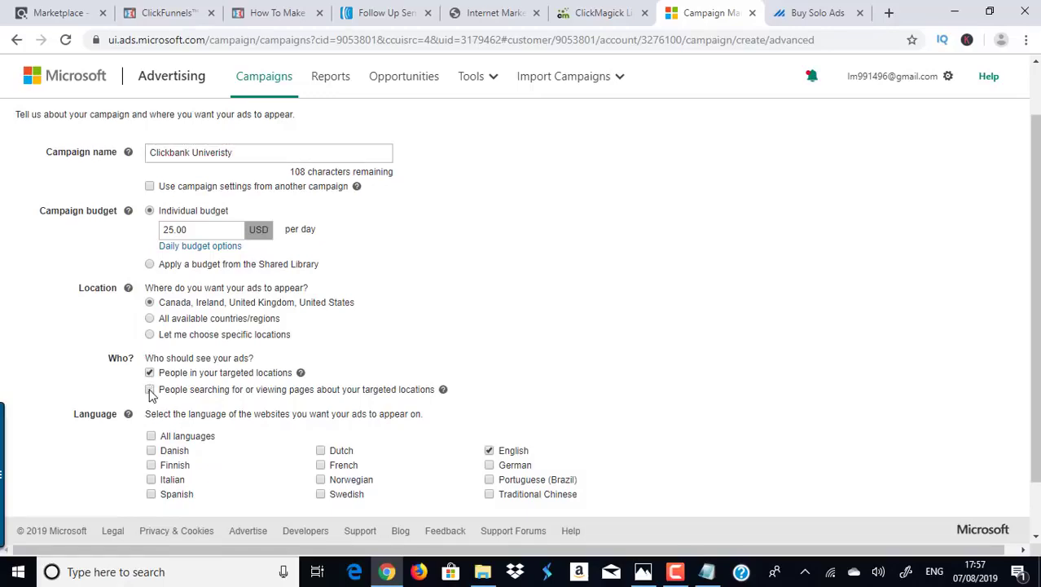
pyautogui.click(151, 334)
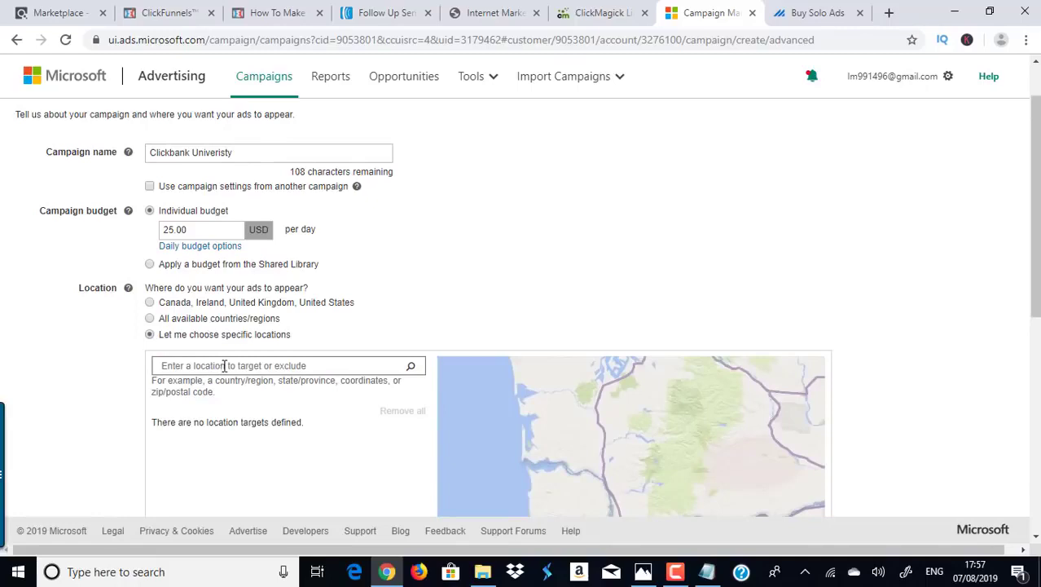
pyautogui.click(224, 365)
pyautogui.write('united states')
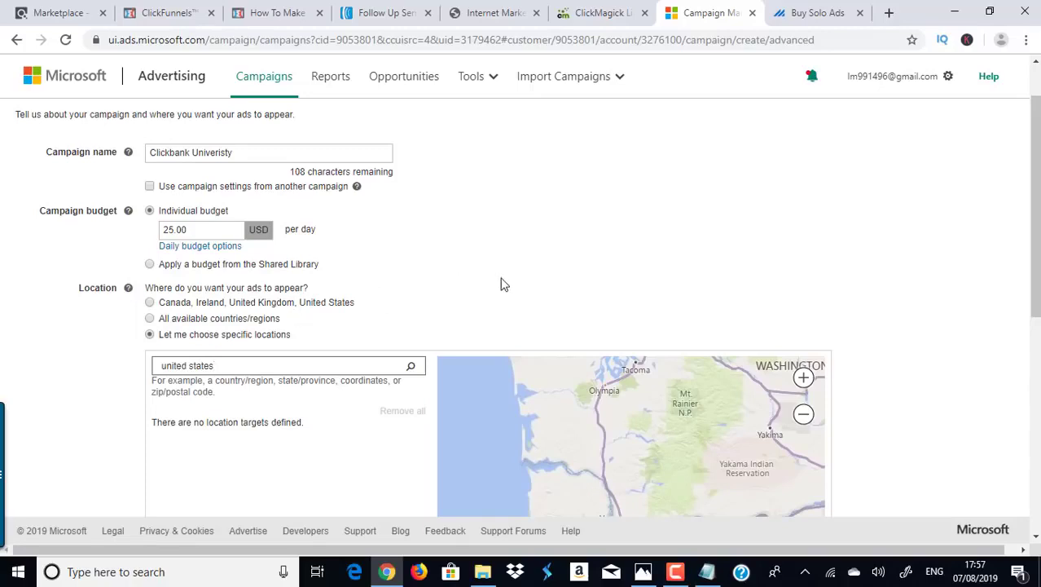
pyautogui.press('Return')
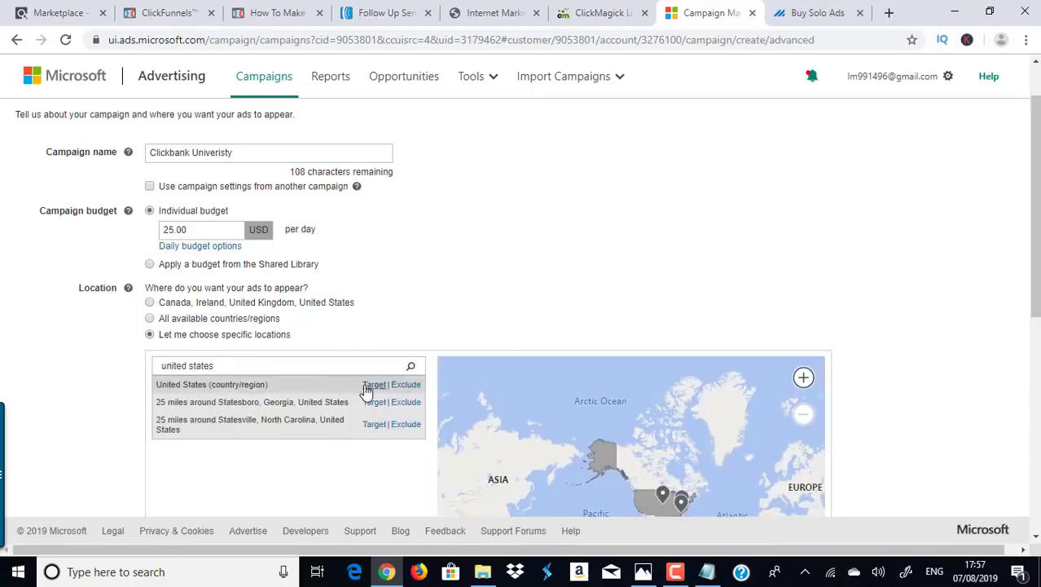
pyautogui.click(372, 387)
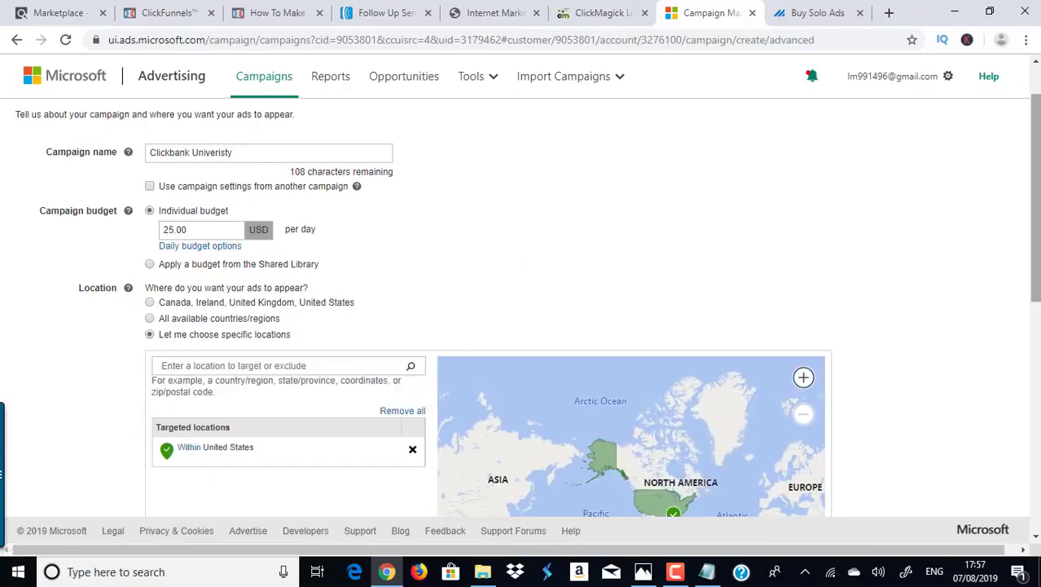
pyautogui.scroll(-2, 1035, 245)
pyautogui.scroll(-2, 521, 310)
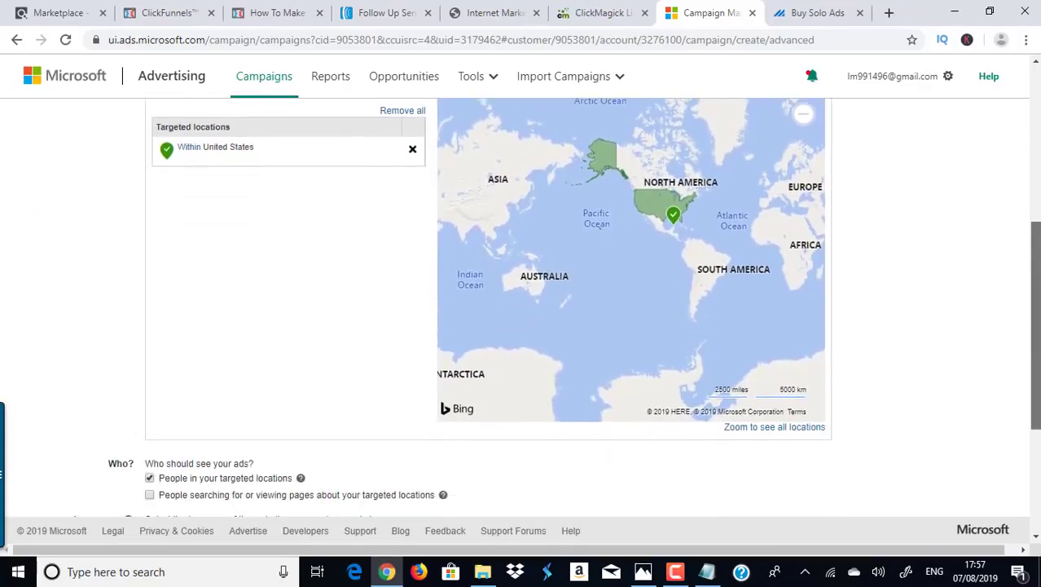
pyautogui.scroll(2, 1029, 255)
pyautogui.moveTo(1029, 255); pyautogui.dragTo(1035, 359)
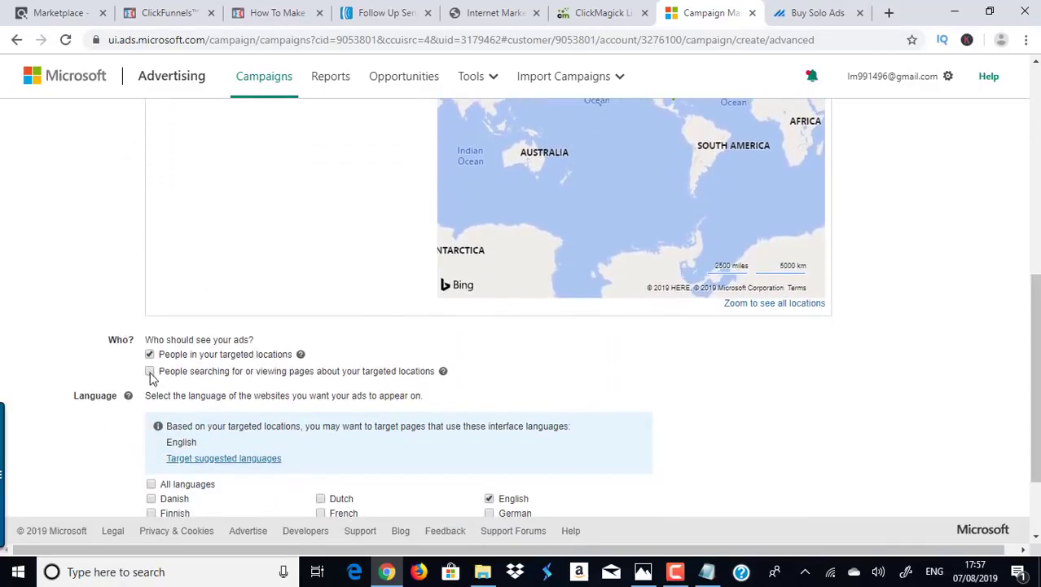
pyautogui.scroll(-2, 1035, 375)
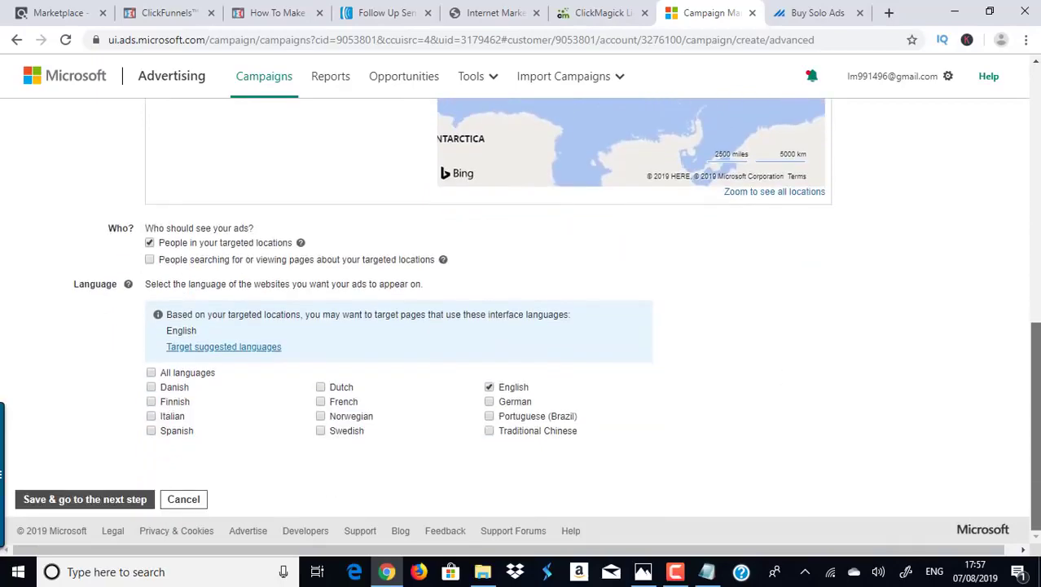
pyautogui.click(103, 509)
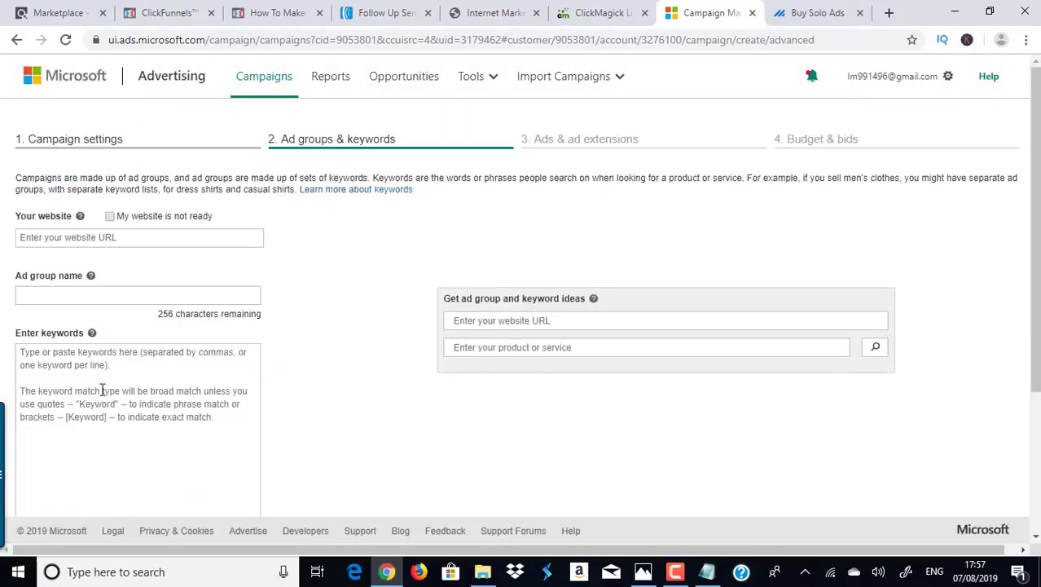
# Create the CB Products ad group with the keyword 'clickbank university' and save it.
pyautogui.click(105, 392)
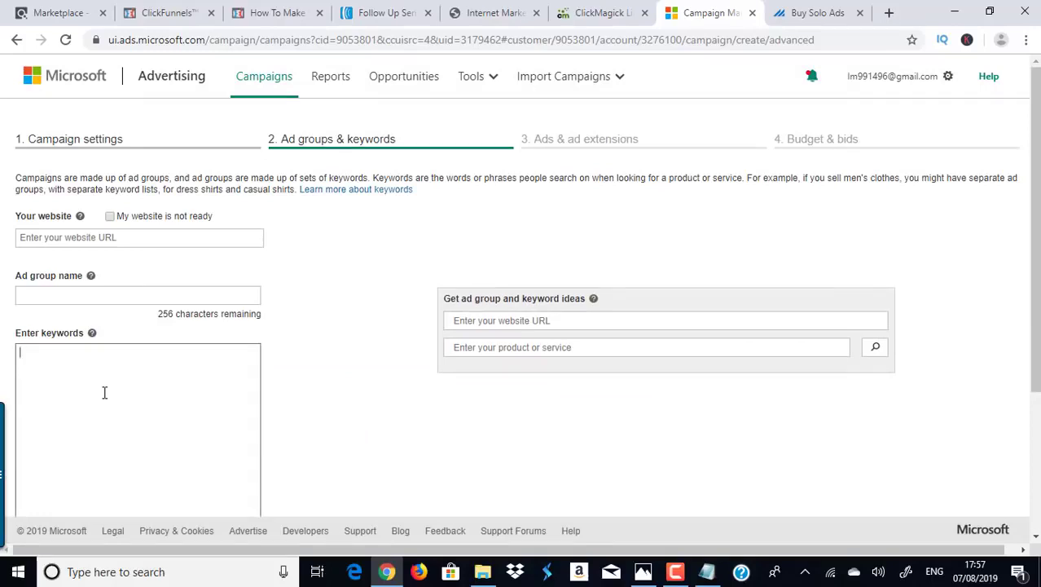
pyautogui.write('clickbank university')
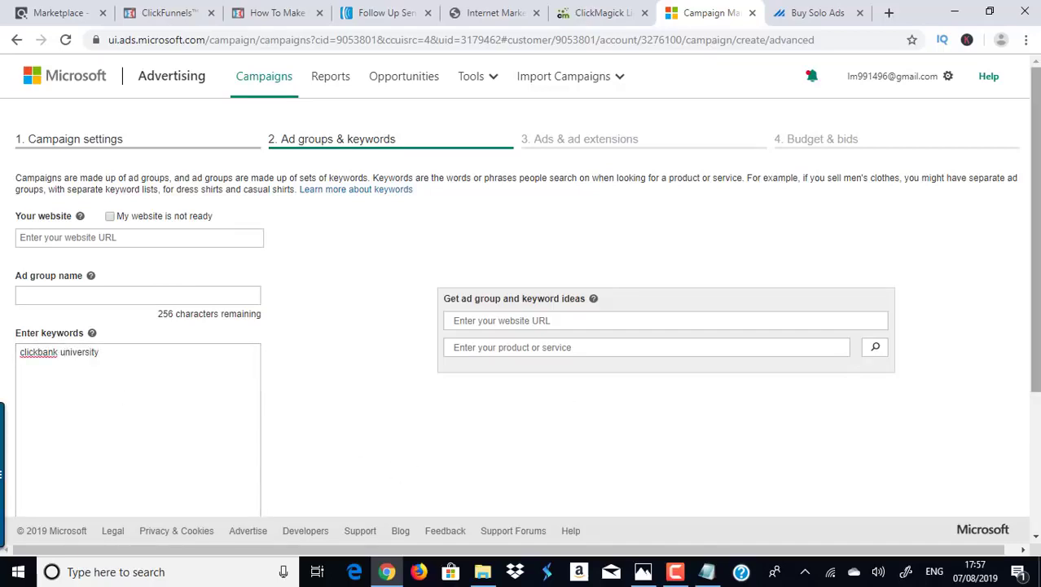
pyautogui.scroll(-2, 406, 471)
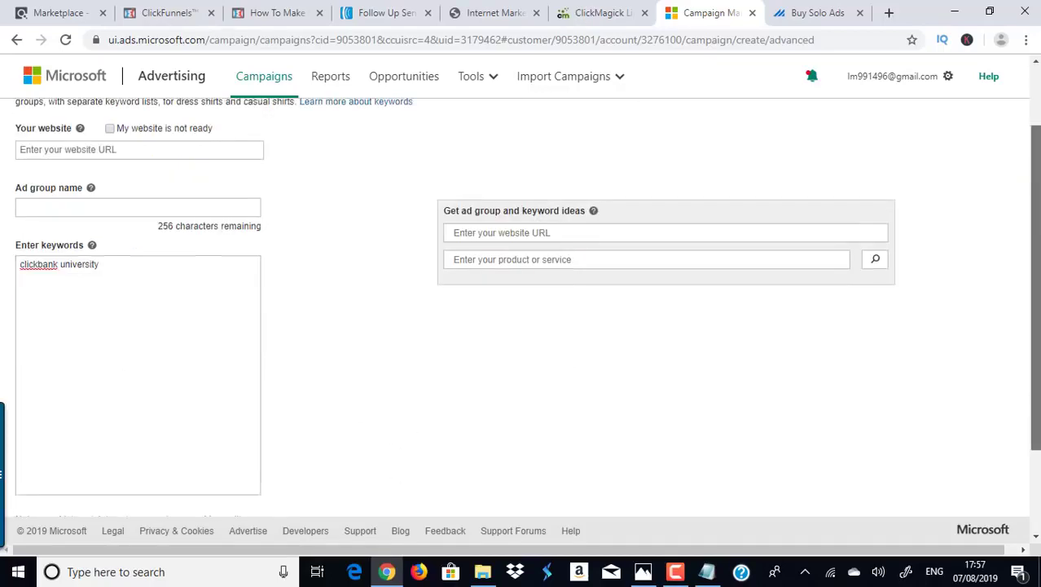
pyautogui.scroll(-1, 321, 373)
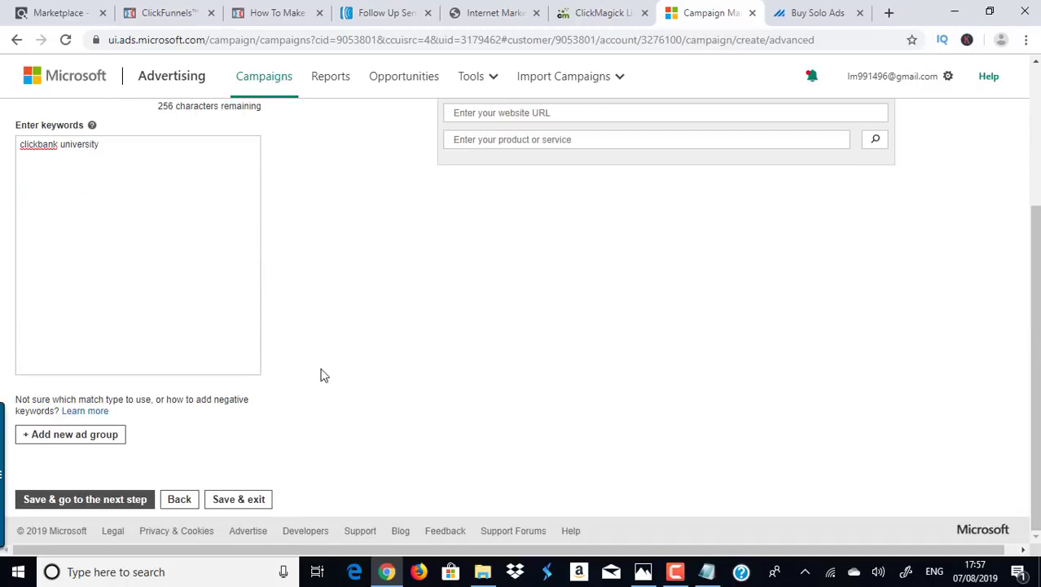
pyautogui.click(120, 499)
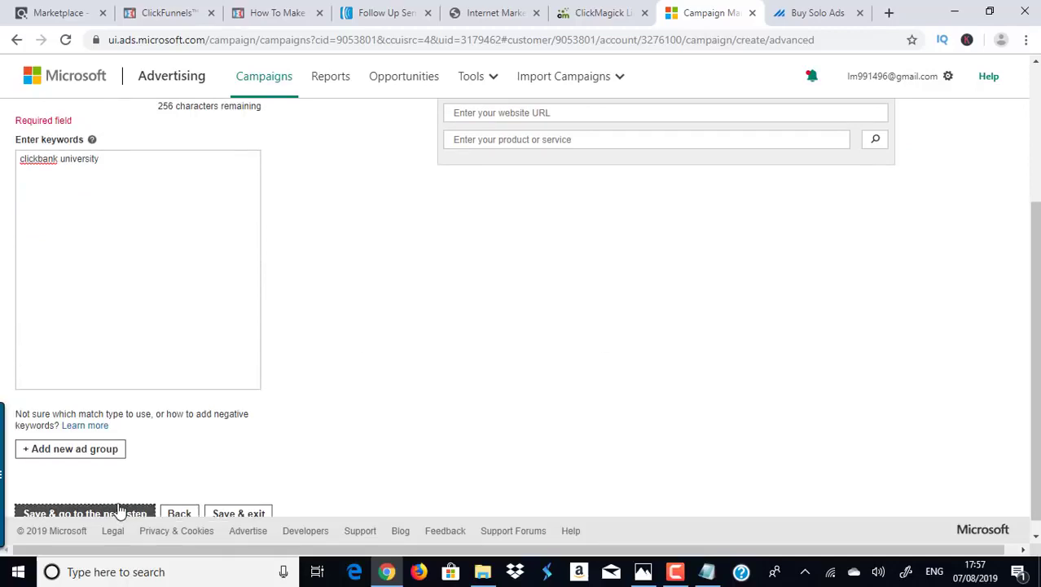
pyautogui.click(73, 261)
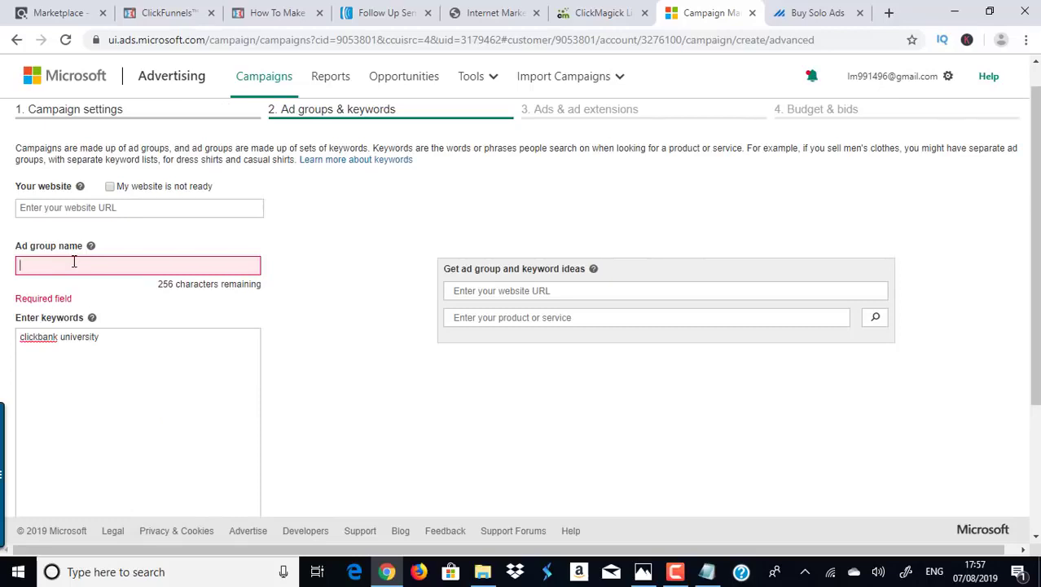
pyautogui.write('CB Products')
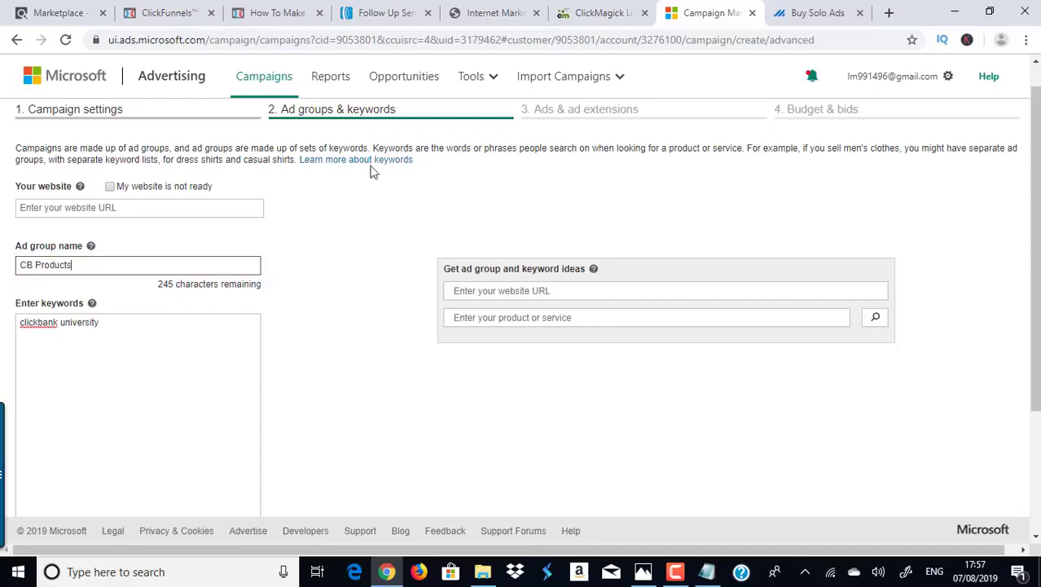
pyautogui.scroll(-3, 337, 383)
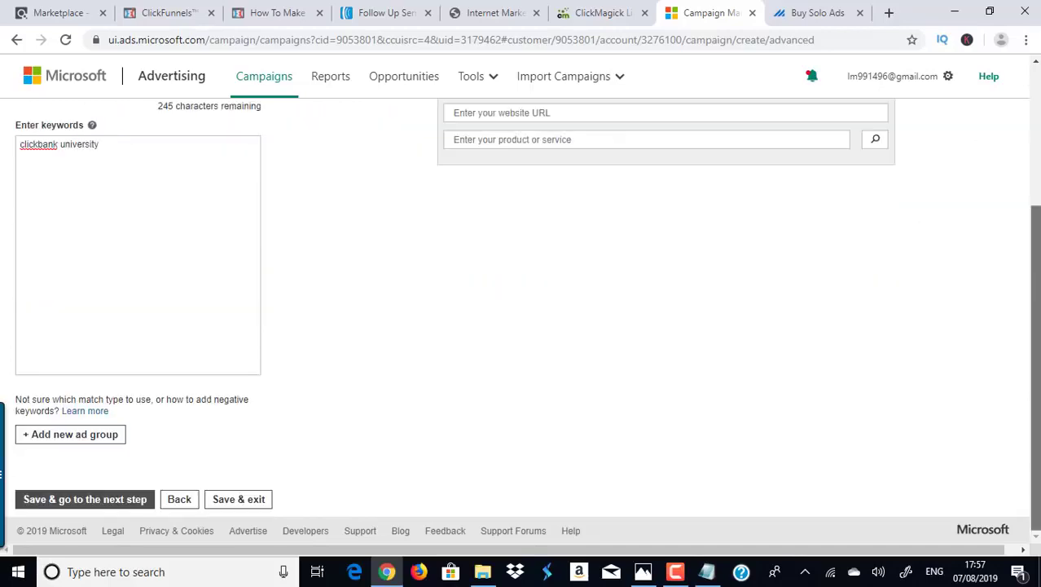
pyautogui.click(96, 501)
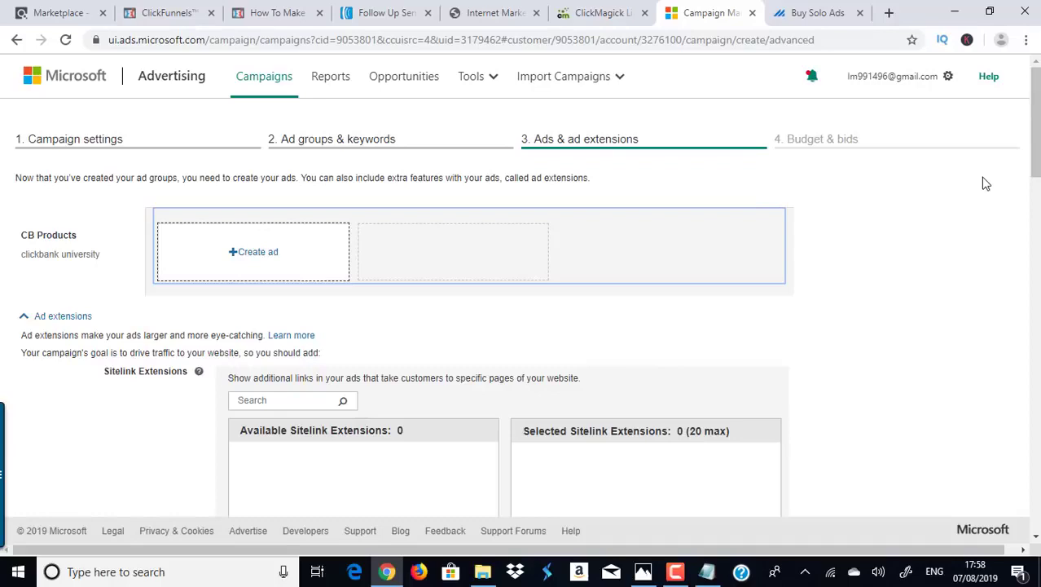
# Start a new ad at its Final URL field, then switch to ClickMagick.
pyautogui.click(236, 255)
pyautogui.click(335, 186)
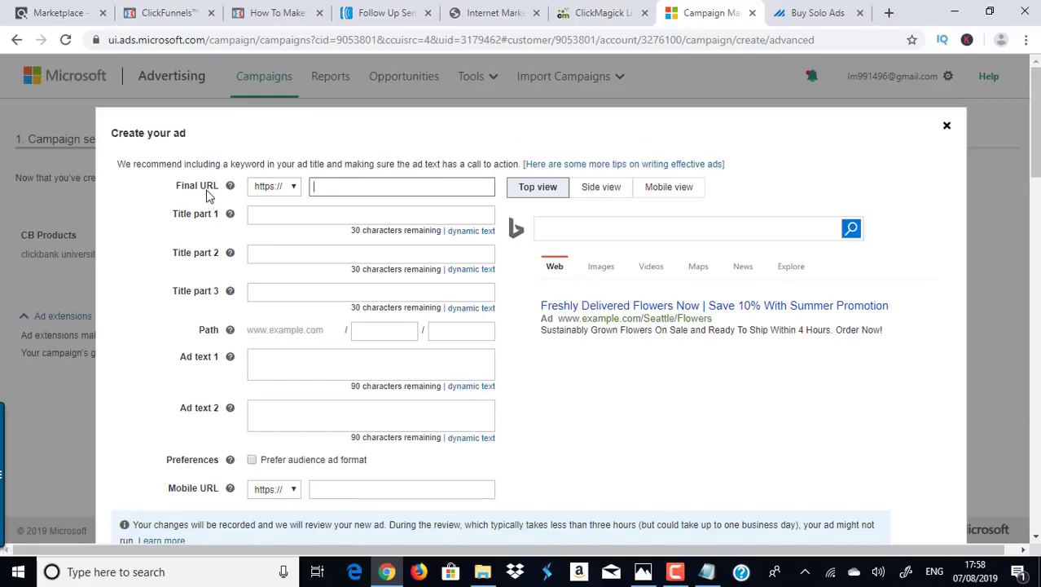
pyautogui.click(603, 15)
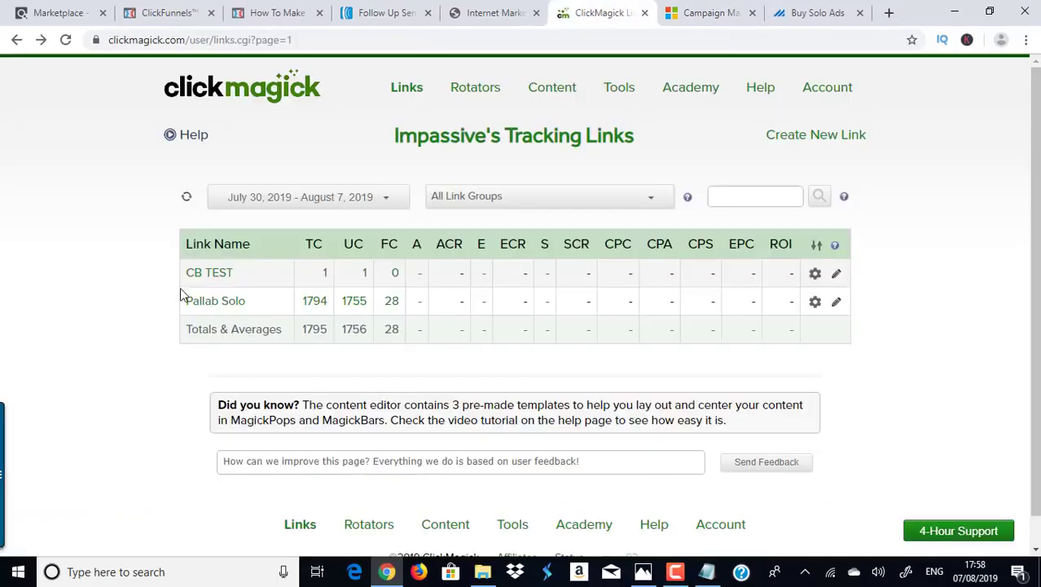
# Copy the CB TEST tracking URL in ClickMagick and return to the ad form.
pyautogui.click(210, 274)
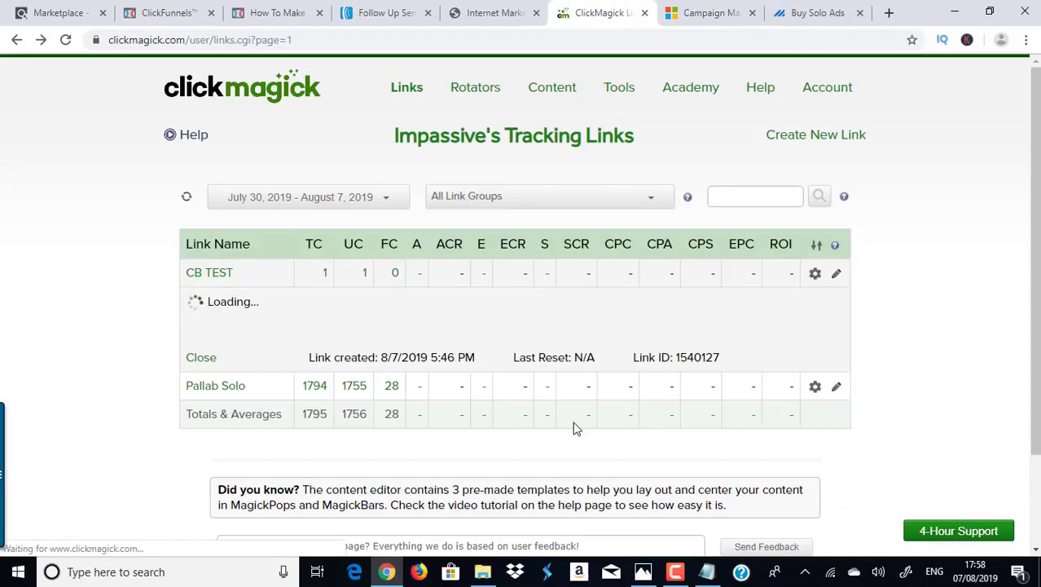
pyautogui.moveTo(659, 367); pyautogui.dragTo(361, 367)
pyautogui.hotkey('ctrl', 'c')
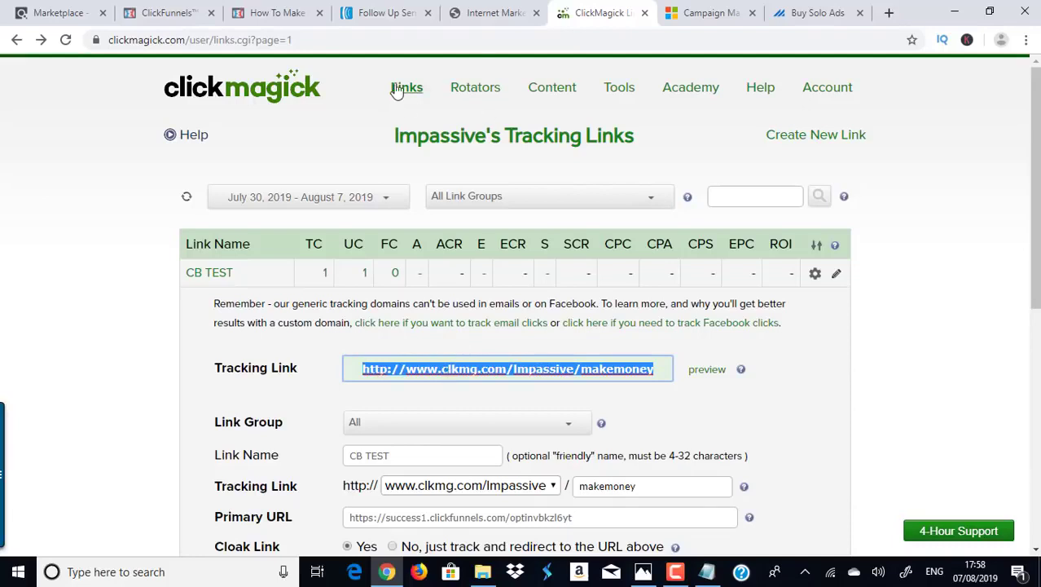
pyautogui.click(708, 10)
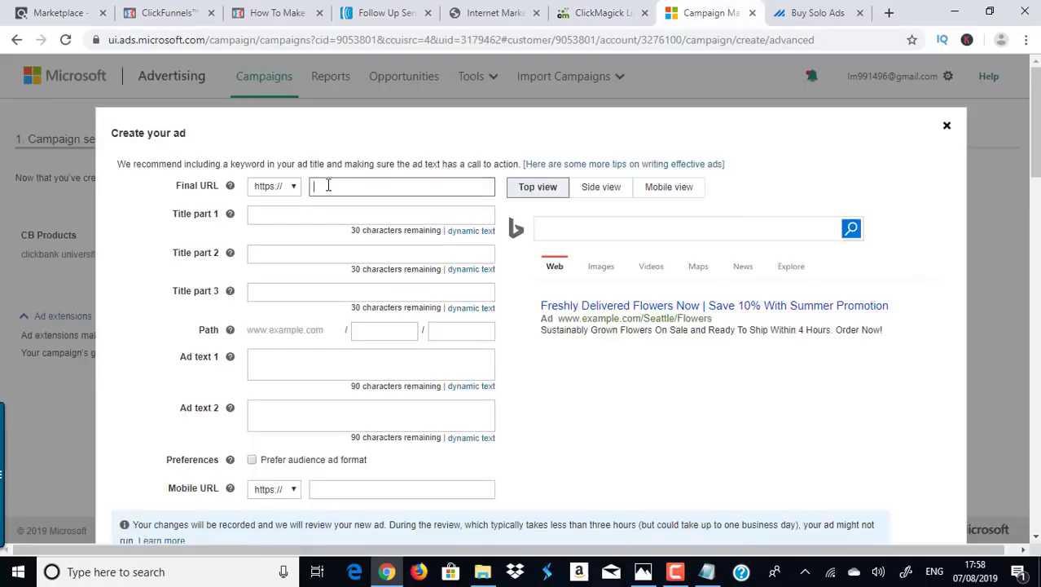
# Paste the tracking link as Final URL; title the ad 'Clickbank University' and 'Start Making Money Online'.
pyautogui.click(328, 186)
pyautogui.hotkey('ctrl', 'v')
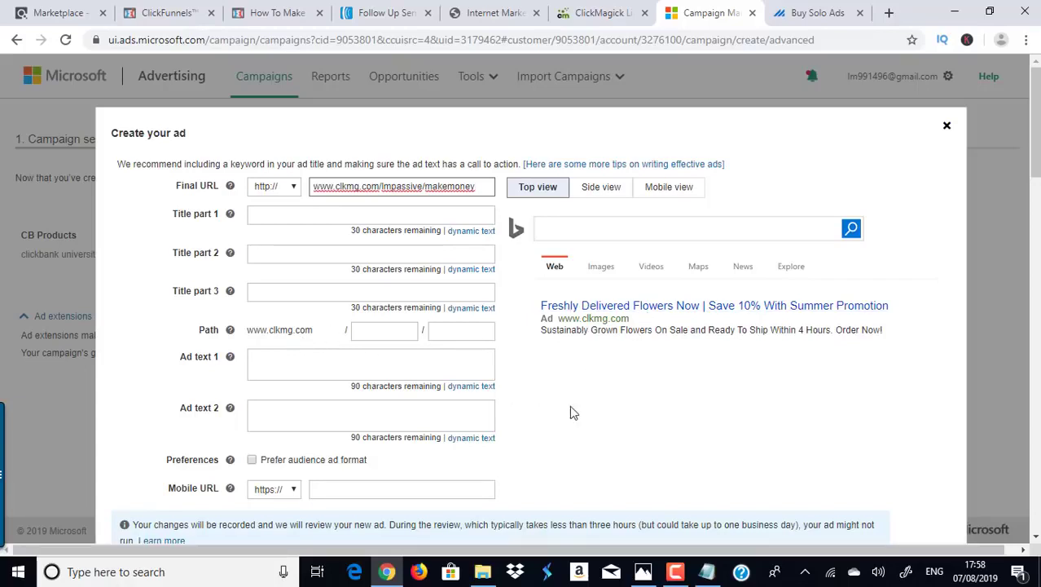
pyautogui.click(664, 405)
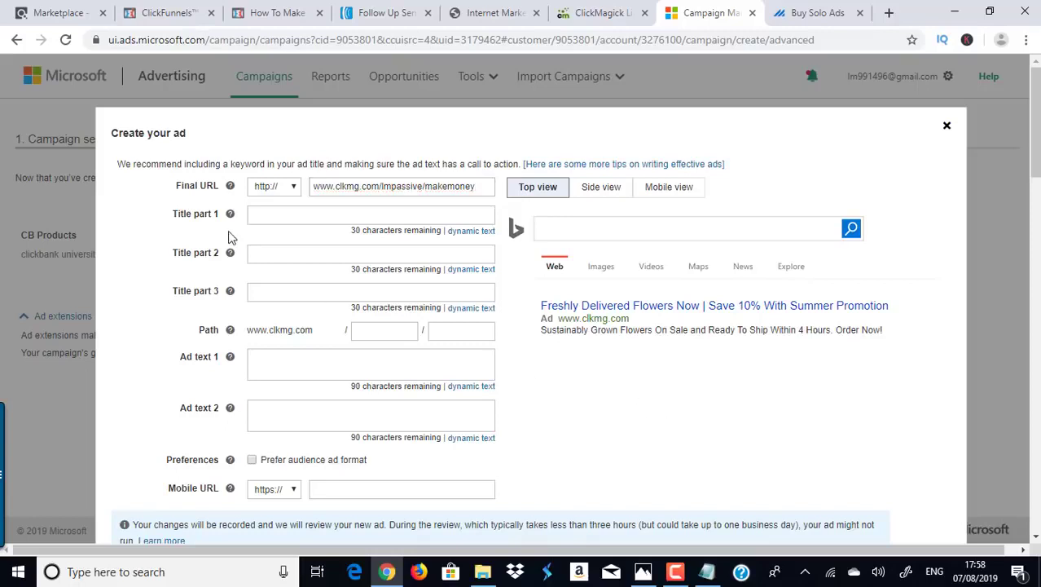
pyautogui.click(274, 217)
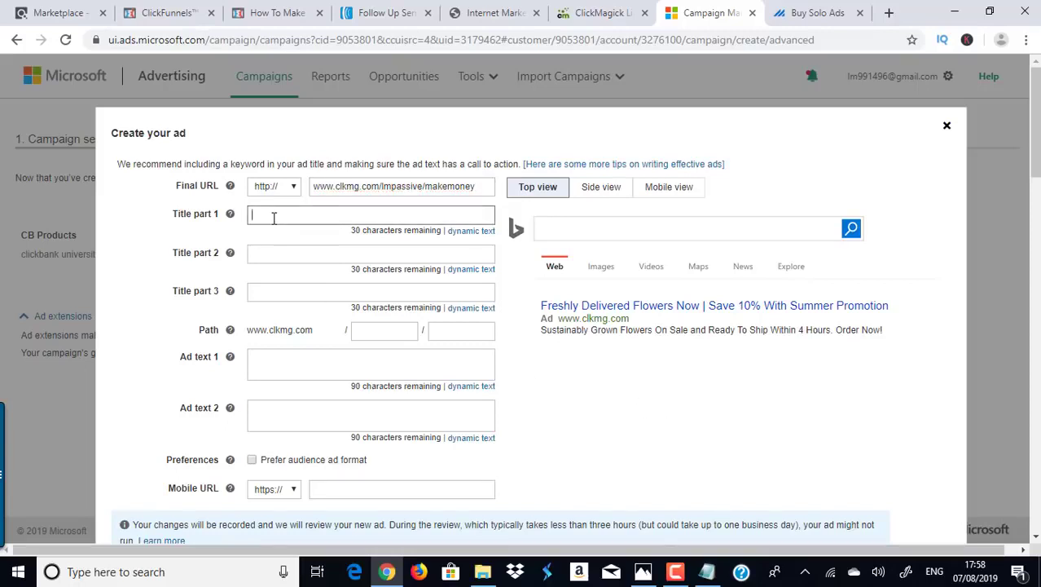
pyautogui.write('Clickbank ')
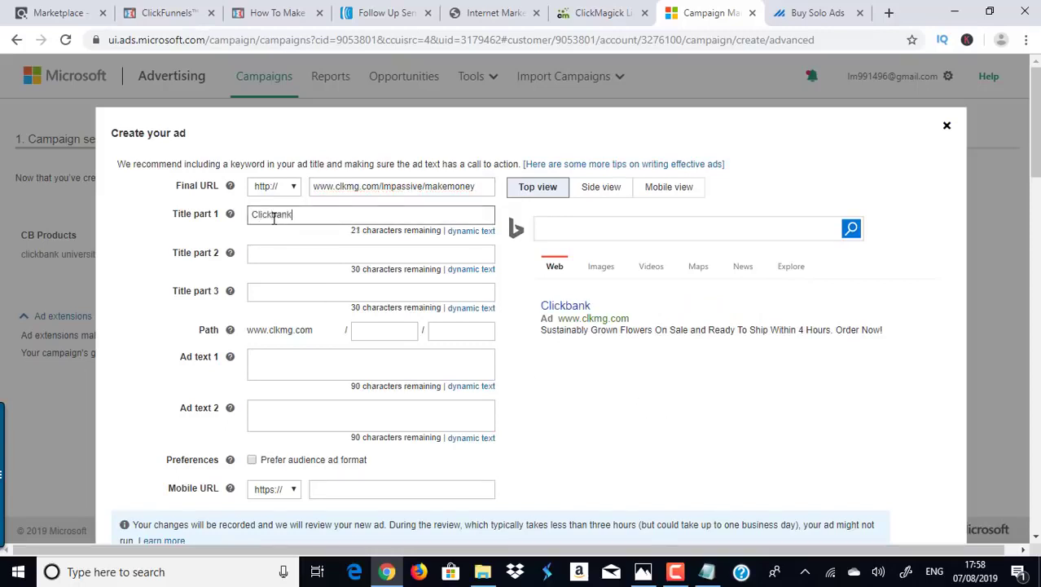
pyautogui.write('University')
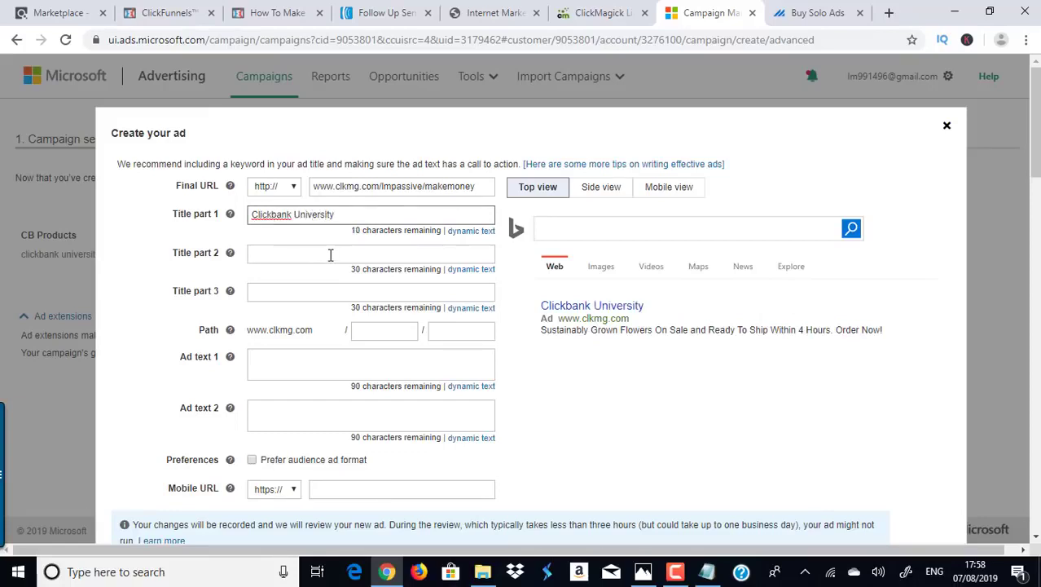
pyautogui.click(331, 254)
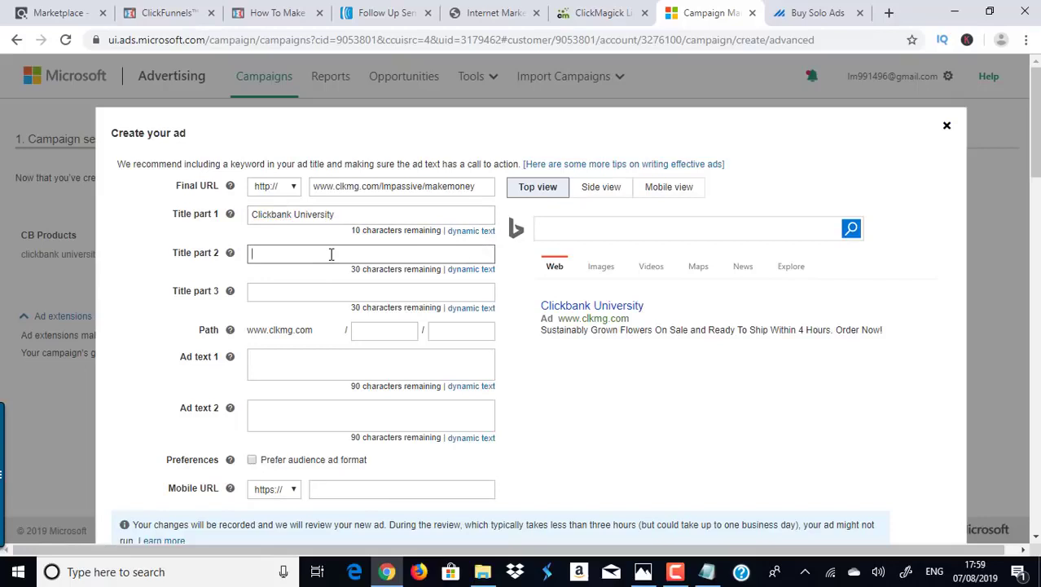
pyautogui.write('DStart')
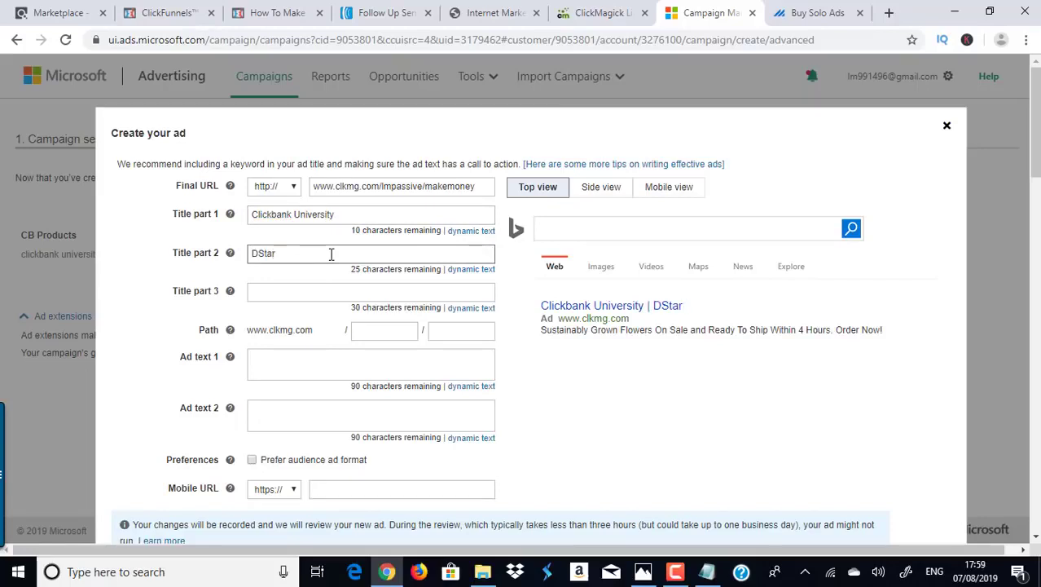
pyautogui.press('BackSpace')
pyautogui.press('BackSpace')
pyautogui.press('BackSpace')
pyautogui.press('BackSpace')
pyautogui.press('BackSpace')
pyautogui.write('Start Making Money Online')
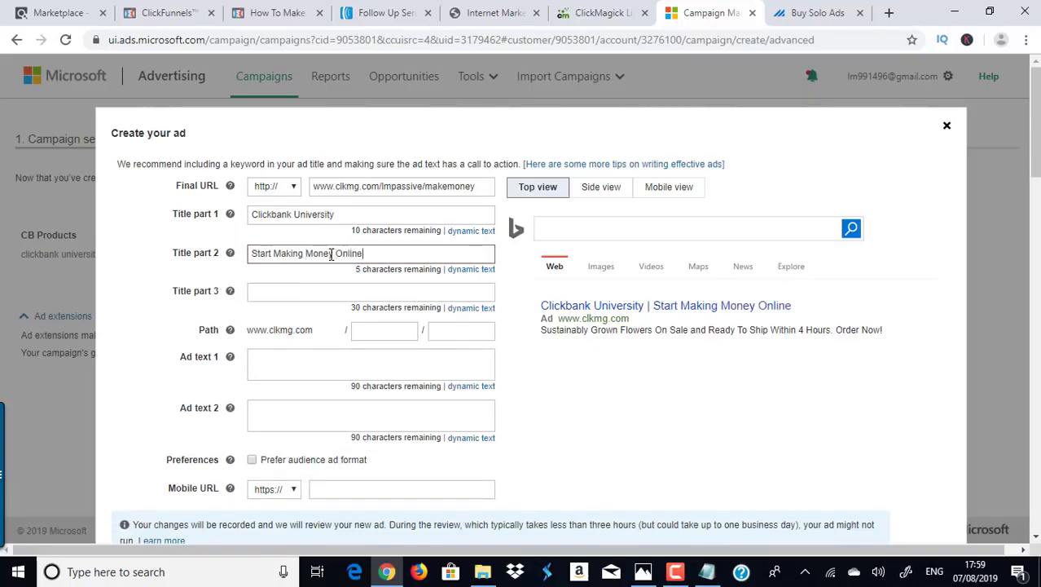
pyautogui.click(323, 295)
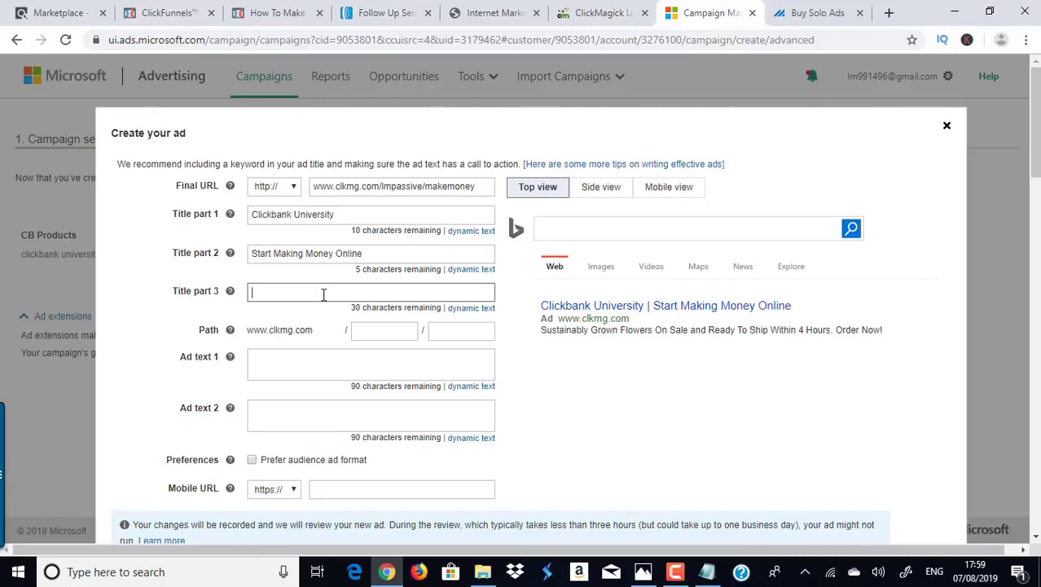
# Write ad descriptions about earning $270 per day on autopilot, with no experience required.
pyautogui.click(301, 363)
pyautogui.write('Discover how I was able to go to from zero')
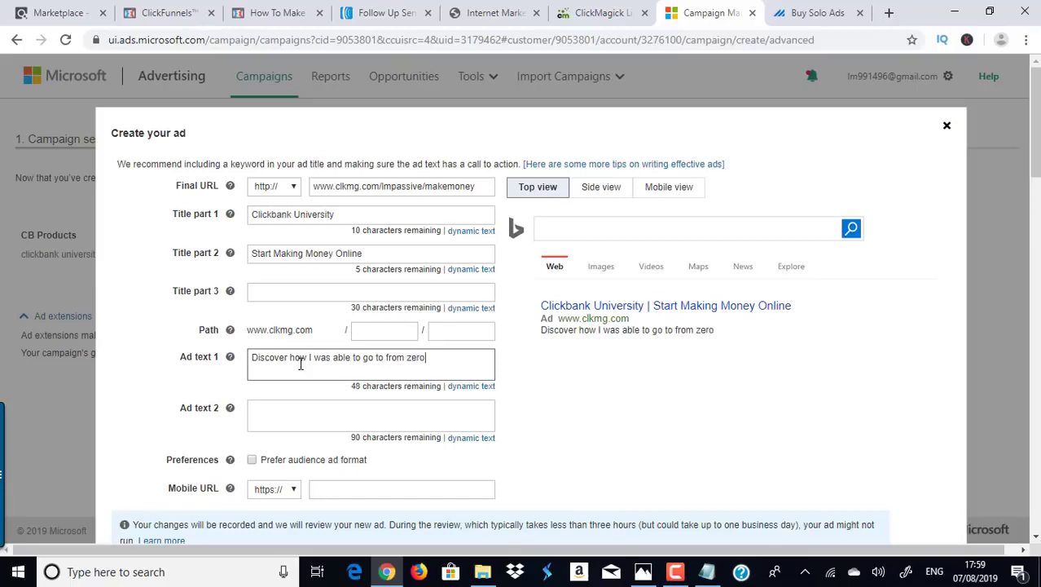
pyautogui.write(' to $270 per day ')
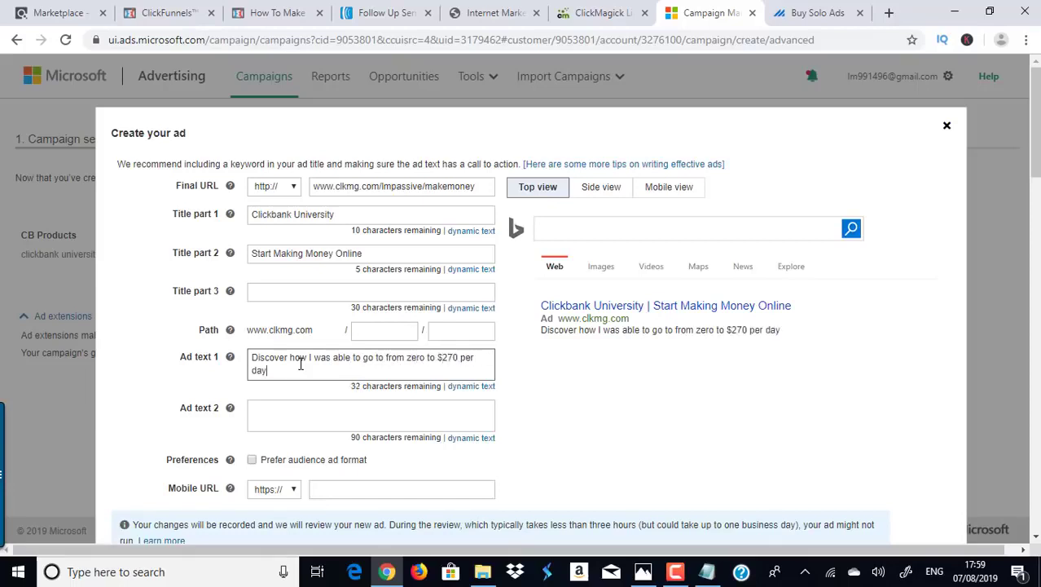
pyautogui.write('online on complete')
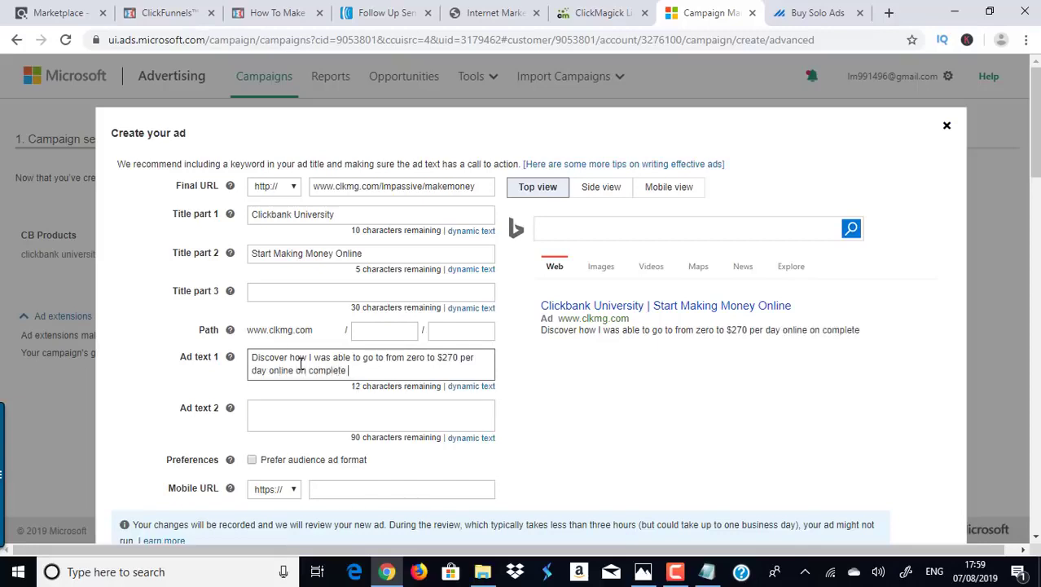
pyautogui.write(' autopilotNo qwebsite')
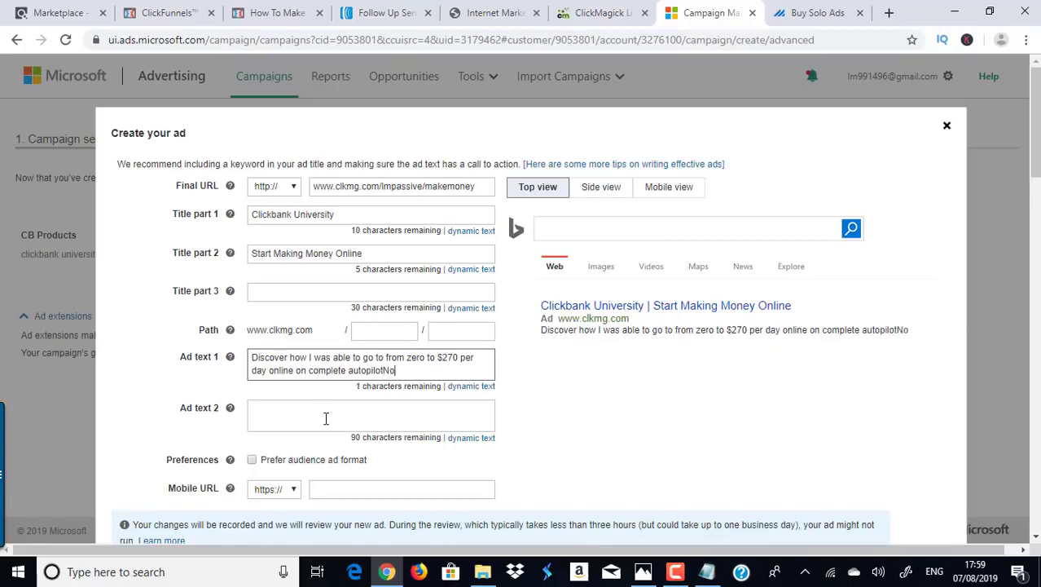
pyautogui.press('BackSpace')
pyautogui.press('BackSpace')
pyautogui.press('BackSpace')
pyautogui.press('BackSpace')
pyautogui.press('BackSpace')
pyautogui.press('BackSpace')
pyautogui.press('BackSpace')
pyautogui.press('BackSpace')
pyautogui.press('BackSpace')
pyautogui.press('BackSpace')
pyautogui.press('BackSpace')
pyautogui.click(321, 425)
pyautogui.write('website, n')
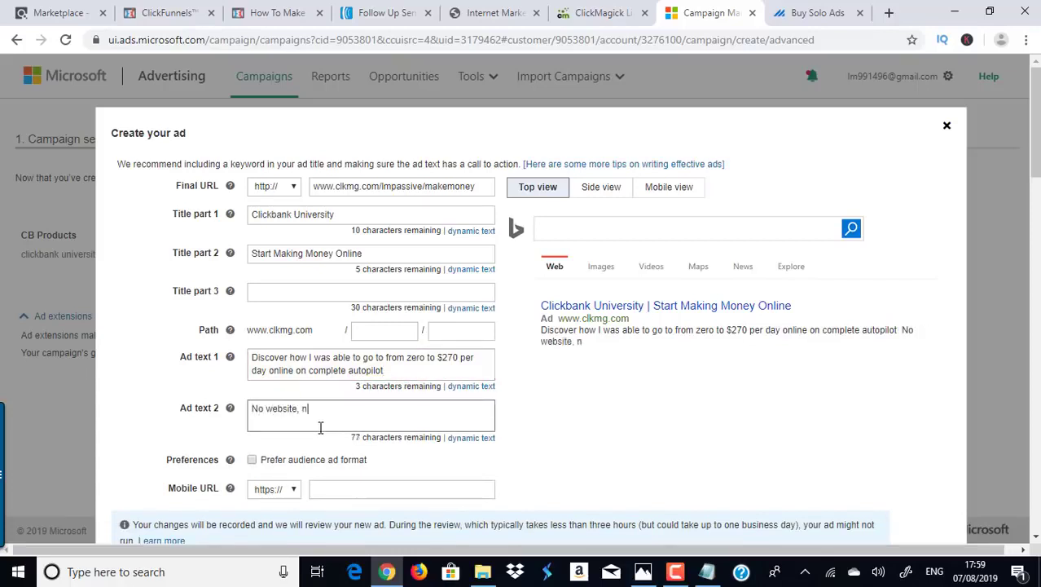
pyautogui.write('o prior experience and no techni')
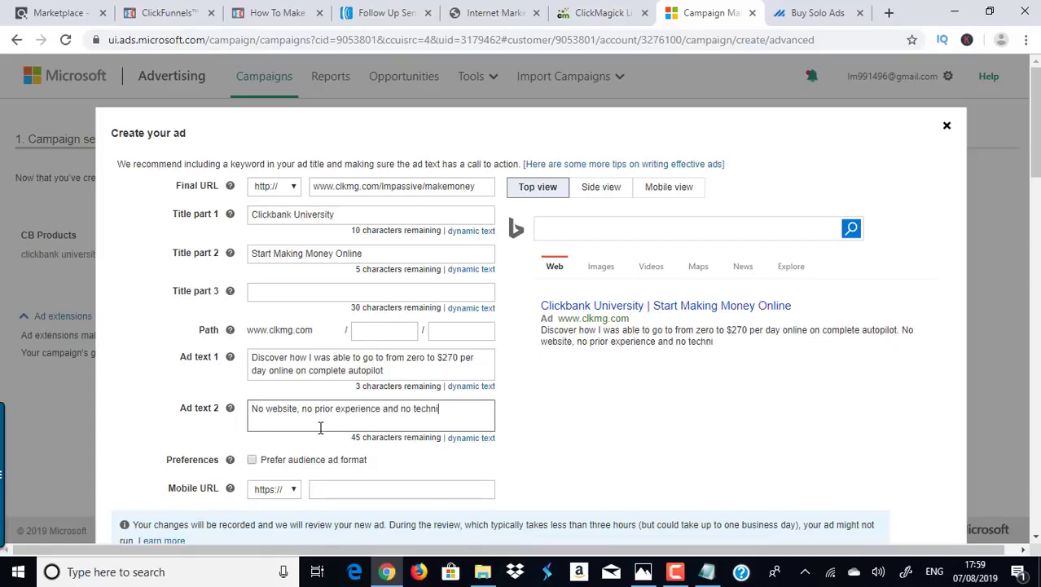
pyautogui.write('cal skills required')
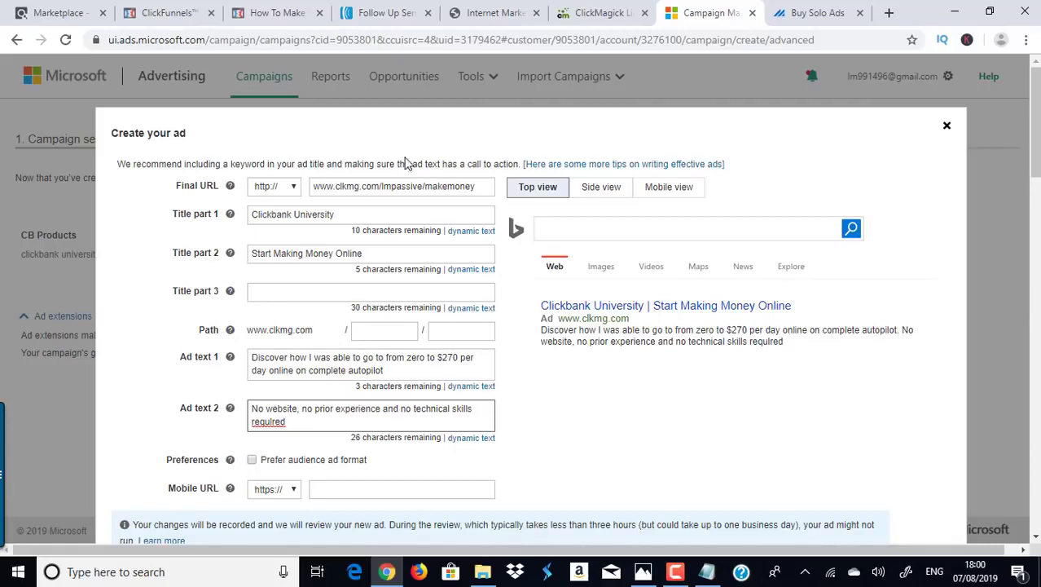
# Set the display path to 'Impassive' / 'makemoney' from the URL, then view the ClickFunnels opt-in page.
pyautogui.moveTo(422, 186); pyautogui.dragTo(388, 187)
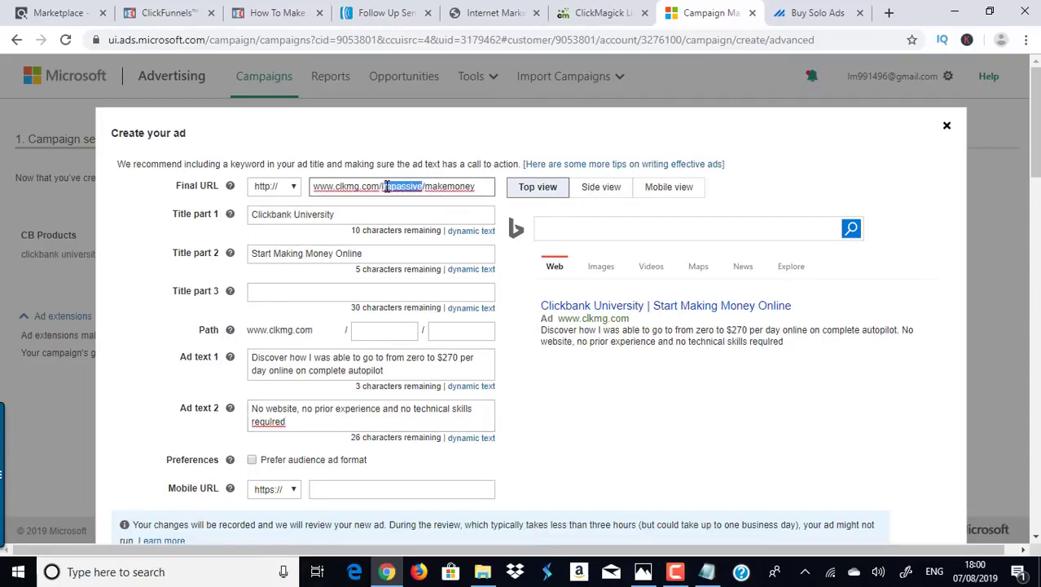
pyautogui.click(388, 333)
pyautogui.write('Impassive')
pyautogui.moveTo(471, 187); pyautogui.dragTo(427, 186)
pyautogui.hotkey('ctrl', 'c')
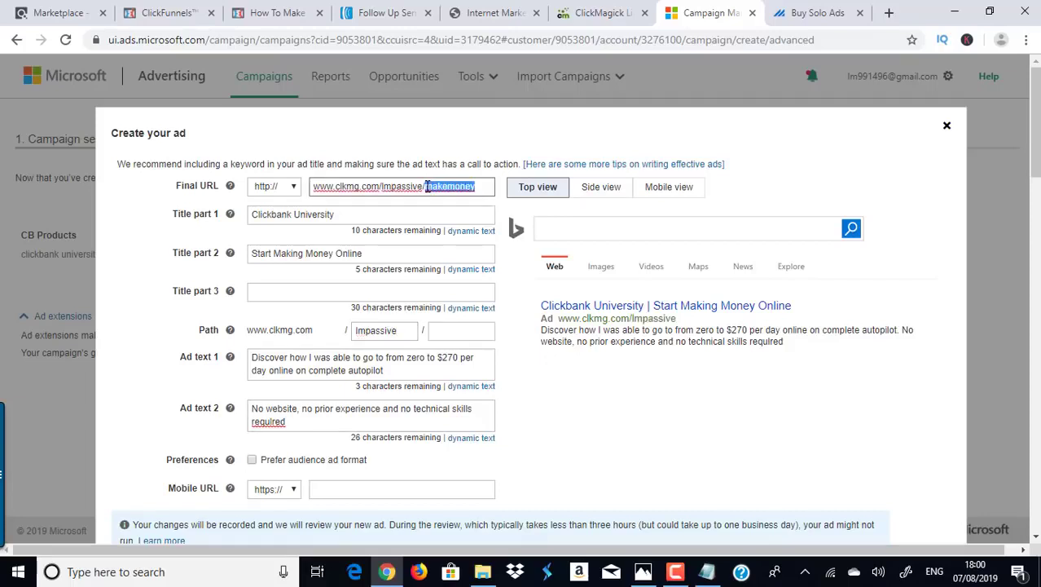
pyautogui.click(471, 333)
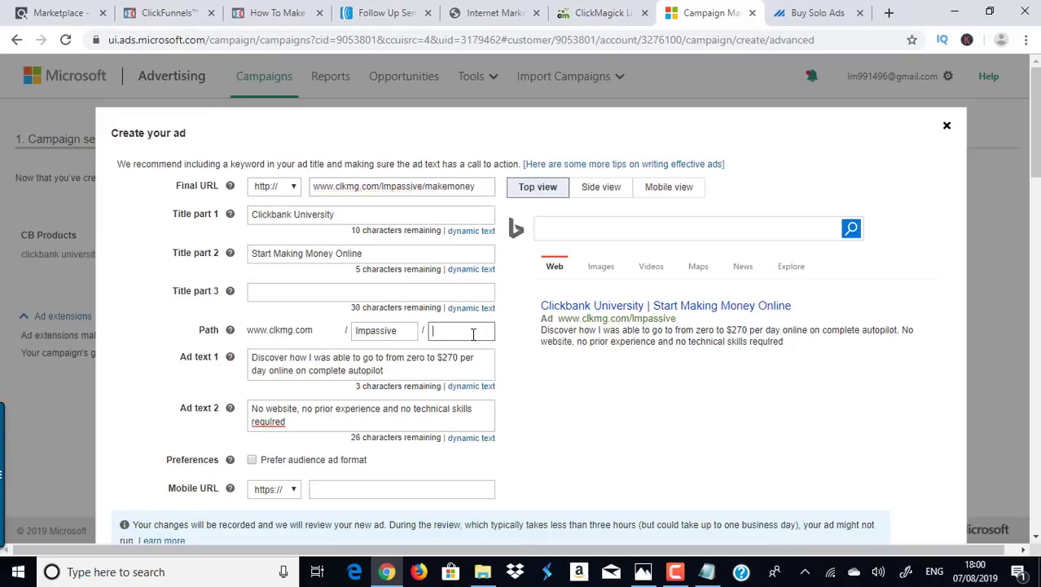
pyautogui.hotkey('ctrl', 'v')
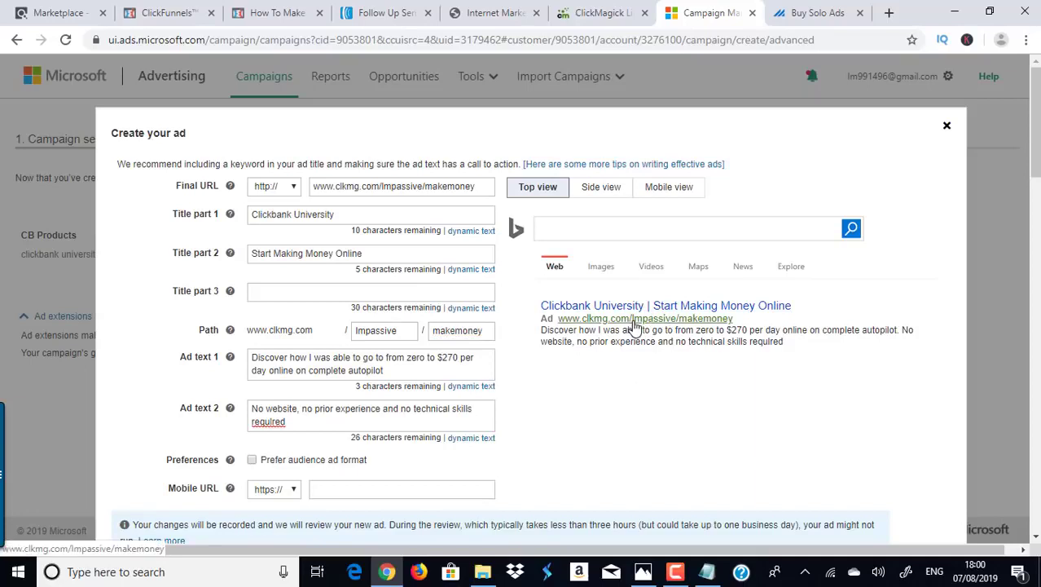
pyautogui.scroll(-1, 1033, 163)
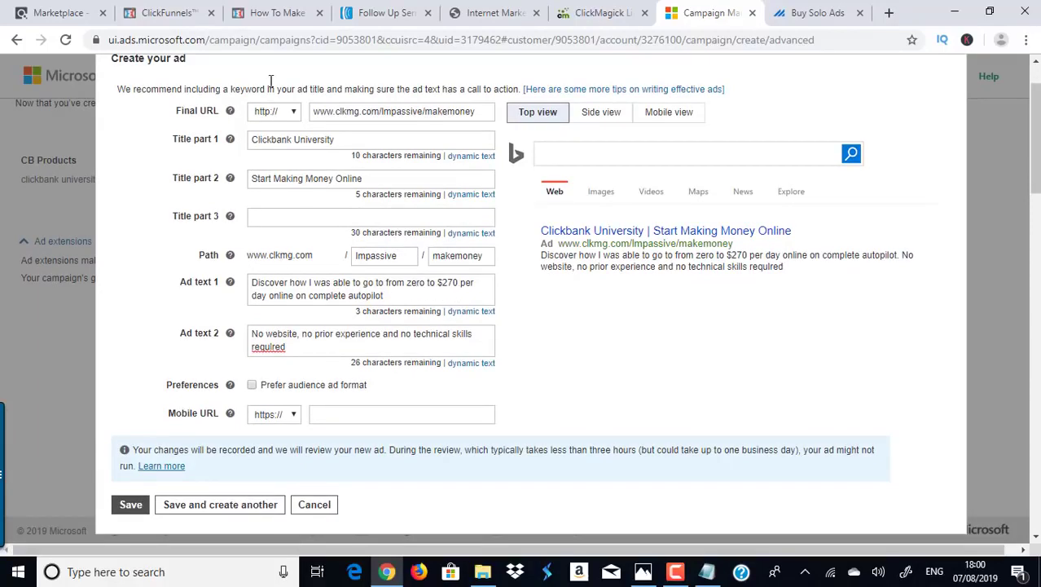
pyautogui.click(309, 10)
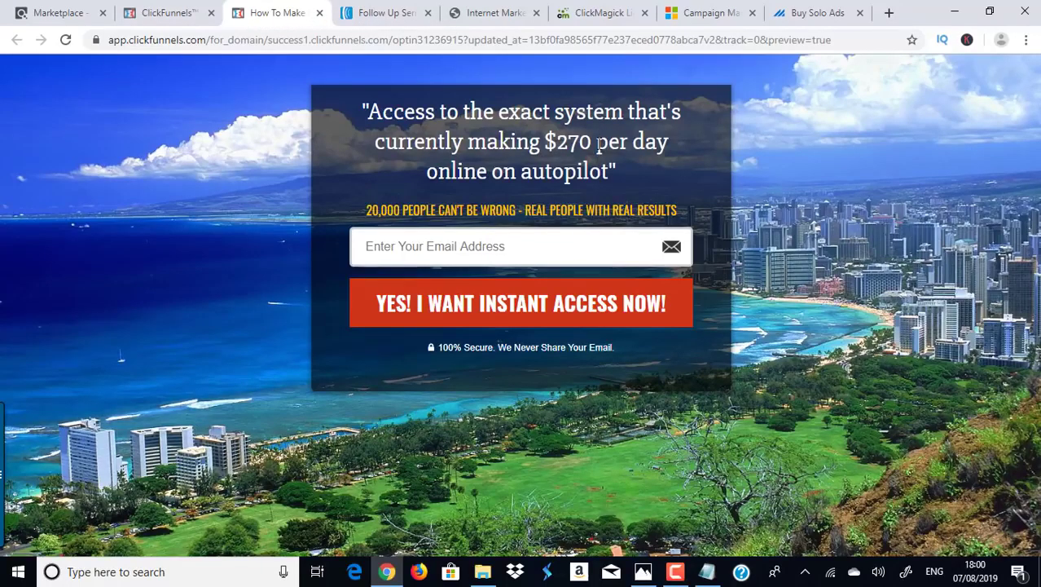
# Check the opt-in page headline and email field, then go back to the ad form.
pyautogui.moveTo(627, 170); pyautogui.dragTo(362, 106)
pyautogui.click(607, 143)
pyautogui.moveTo(617, 171); pyautogui.dragTo(369, 110)
pyautogui.click(479, 259)
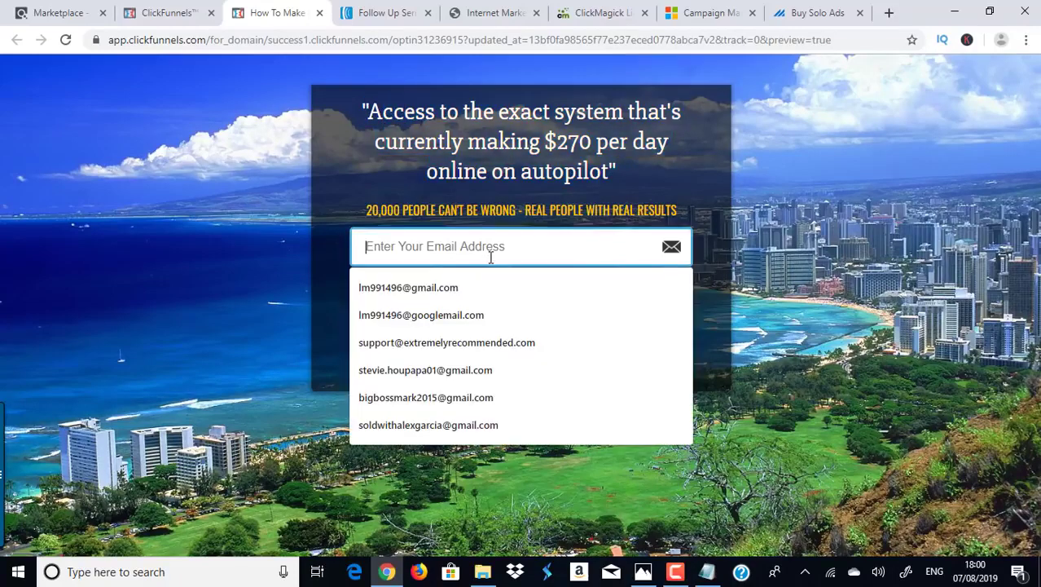
pyautogui.click(672, 149)
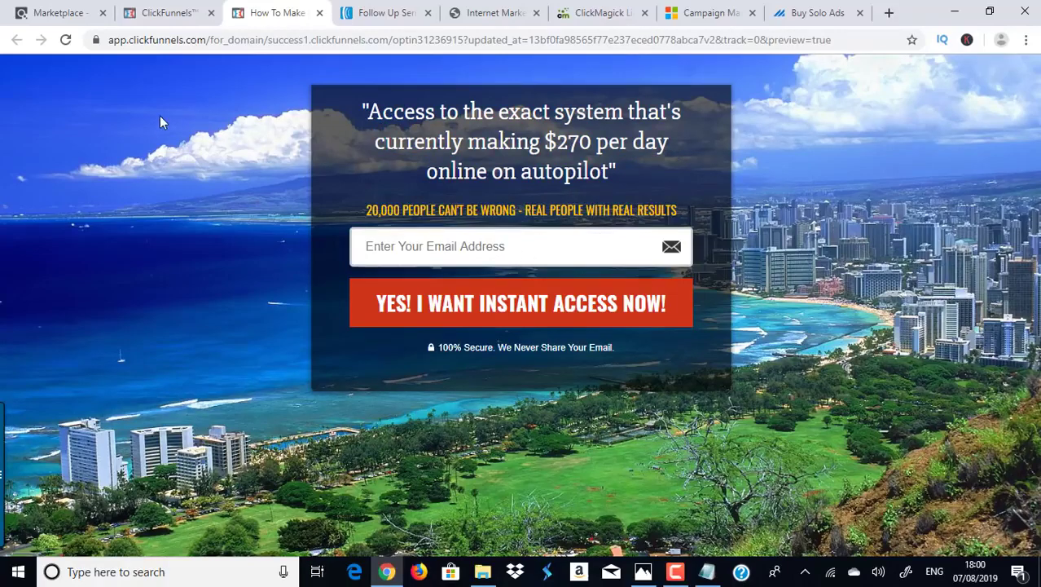
pyautogui.click(705, 10)
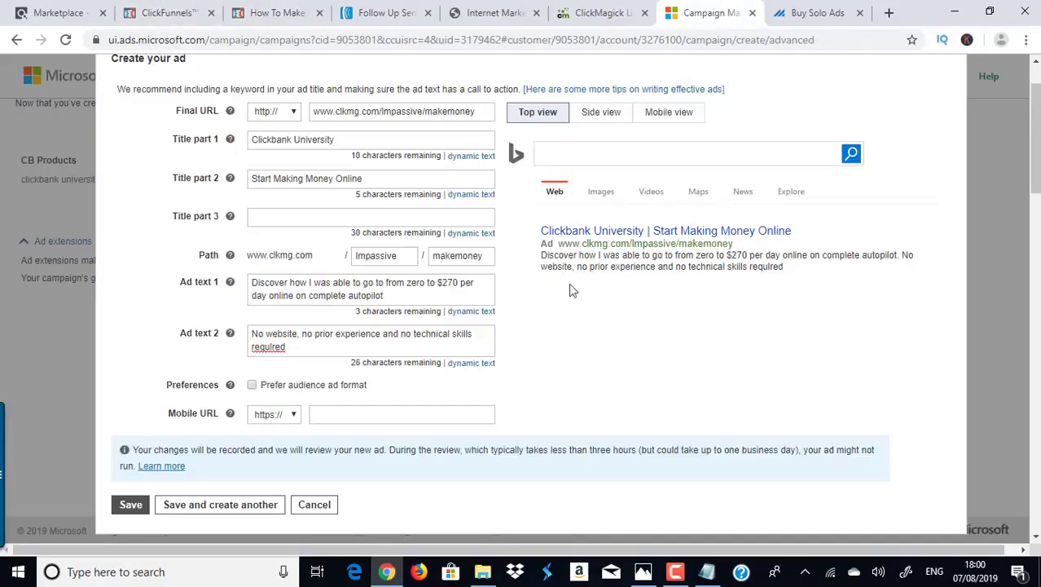
# Save the new ad and continue to the Budget & bids step.
pyautogui.click(131, 505)
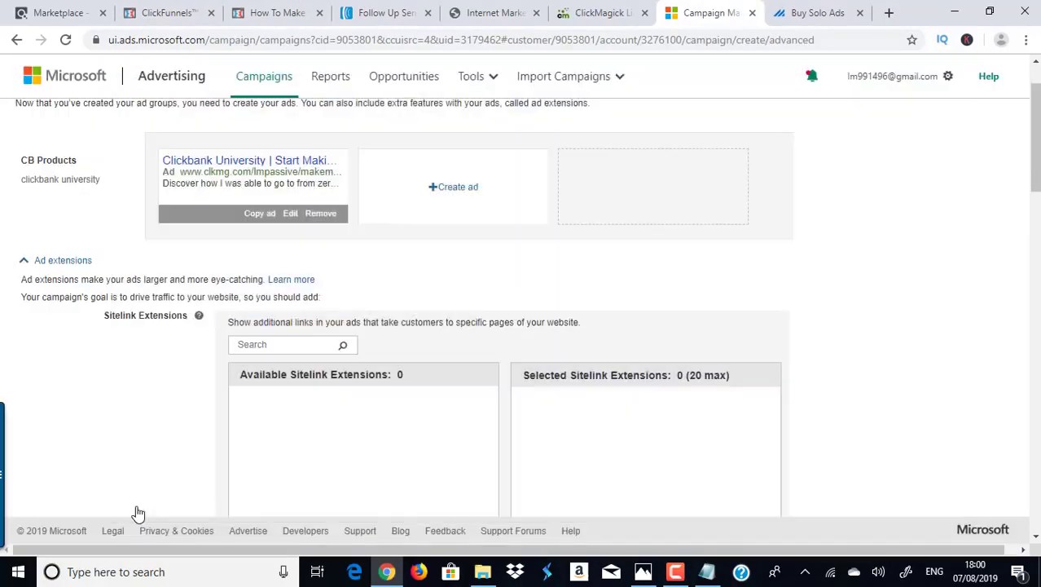
pyautogui.moveTo(1035, 146); pyautogui.dragTo(1034, 477)
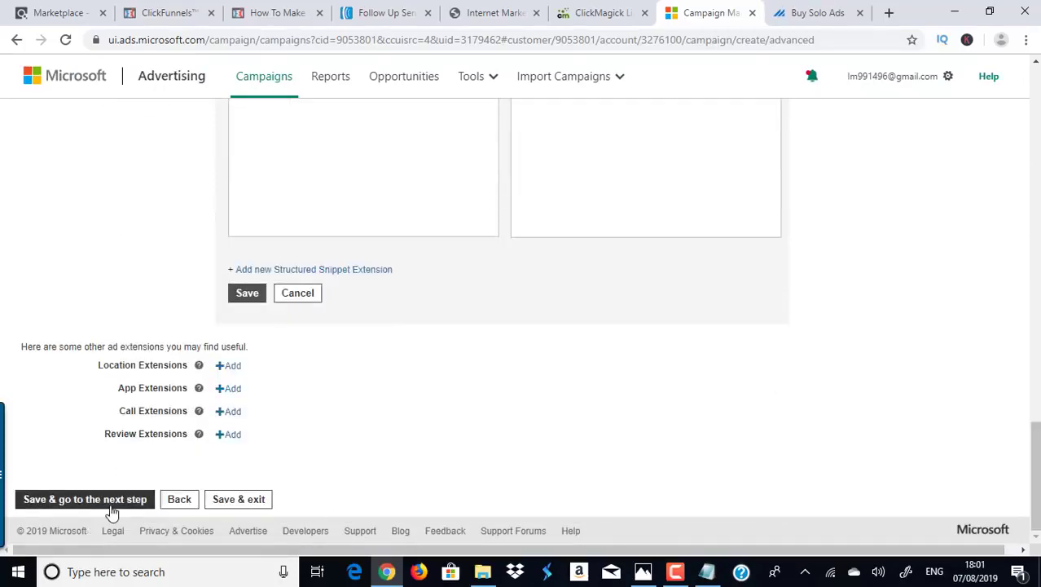
pyautogui.click(112, 502)
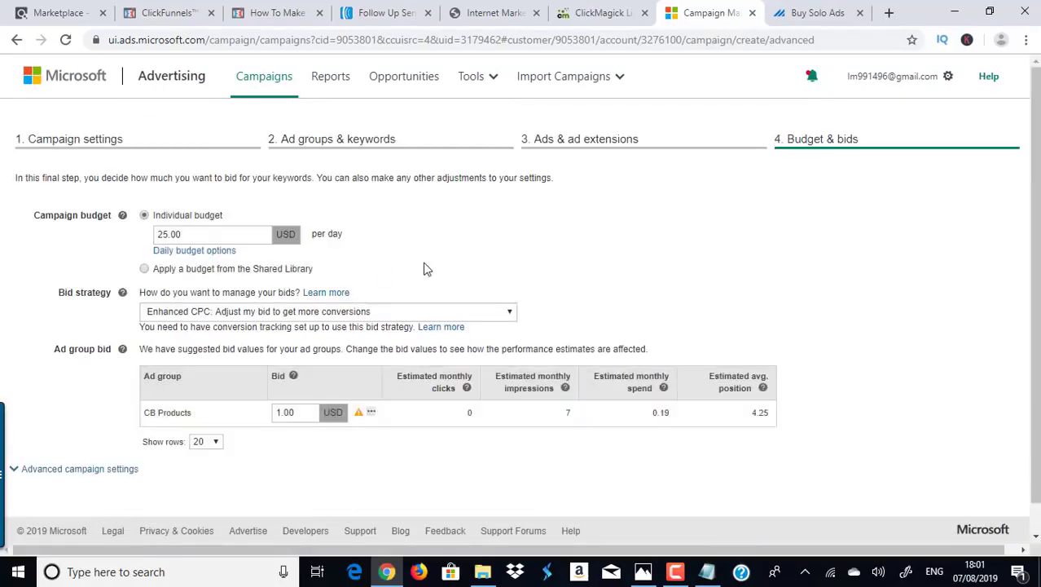
# Switch the bid strategy to 'Manual: Use the bid I set' and expand advanced campaign settings.
pyautogui.click(489, 313)
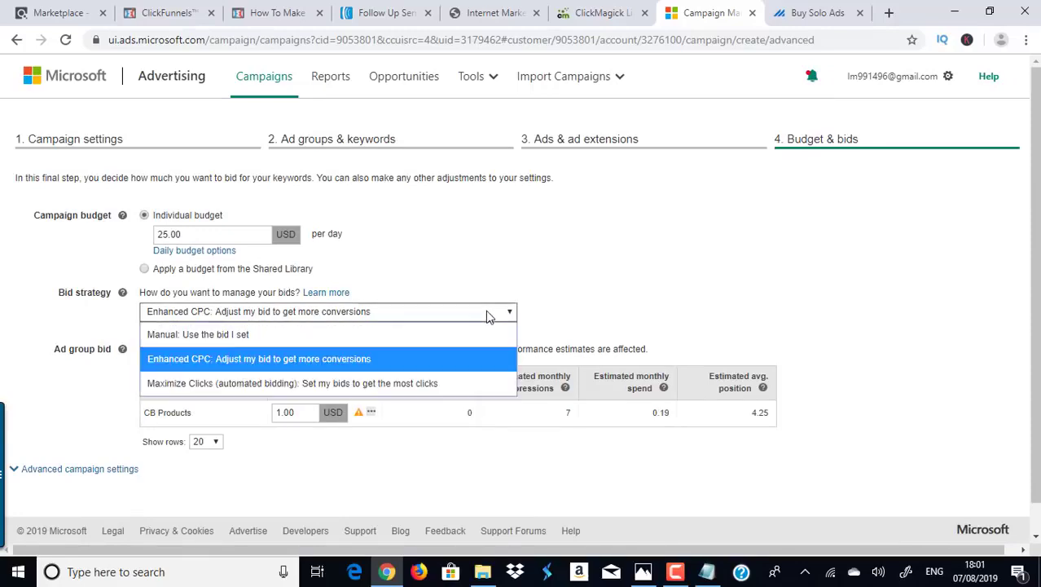
pyautogui.click(199, 336)
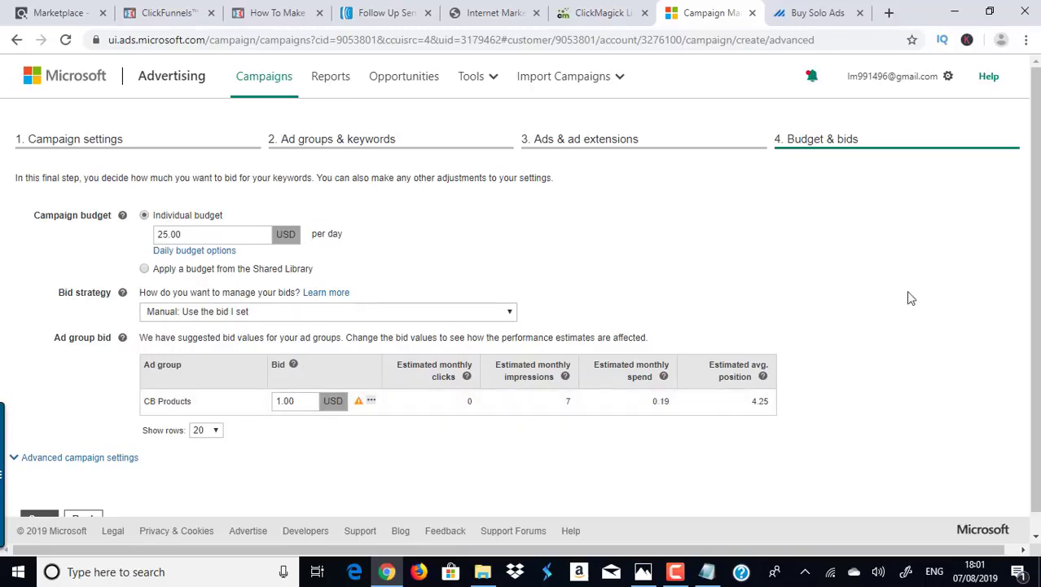
pyautogui.scroll(-1, 990, 273)
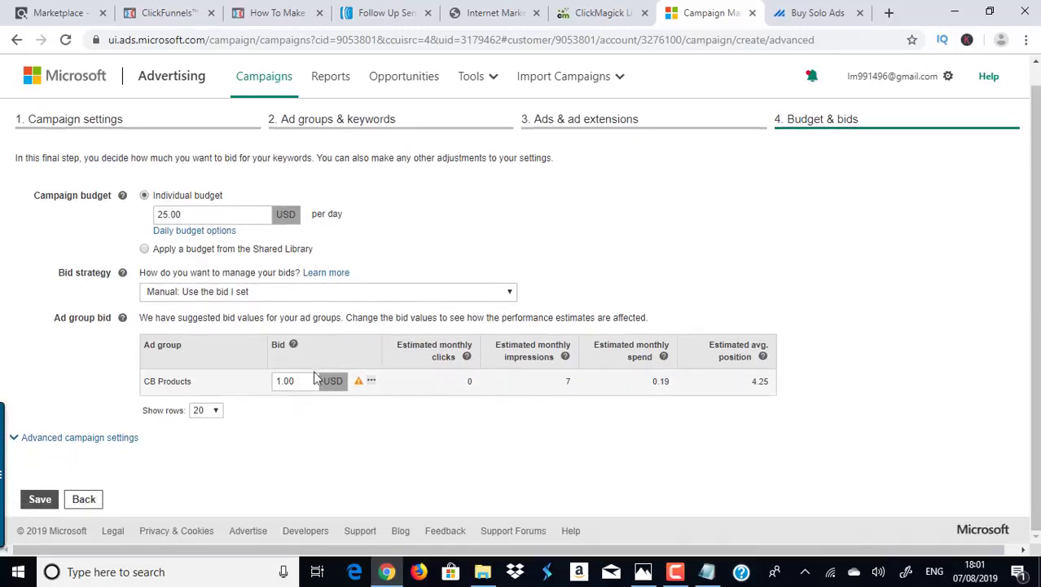
pyautogui.click(94, 443)
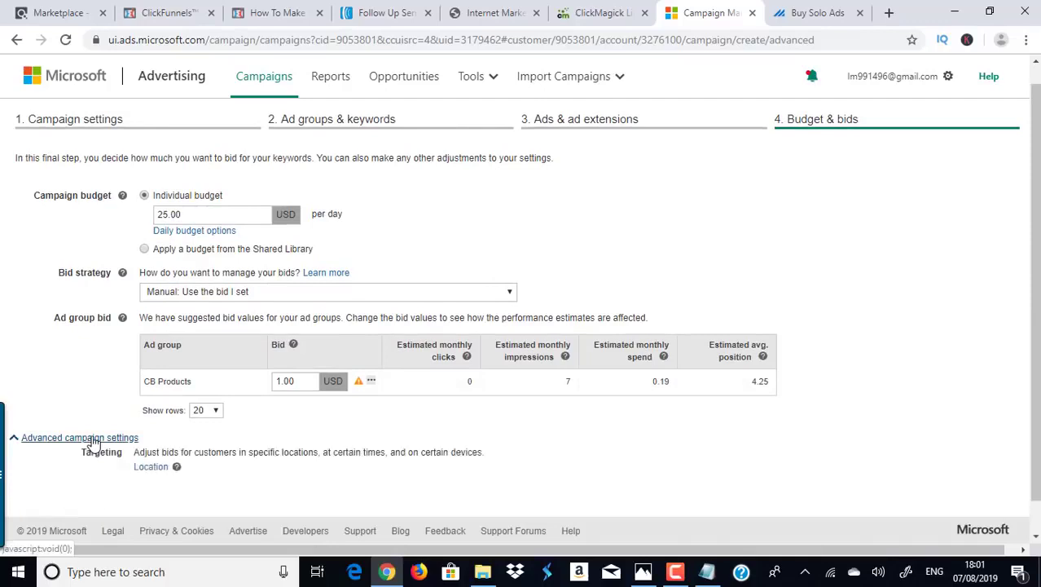
pyautogui.scroll(-1, 1002, 329)
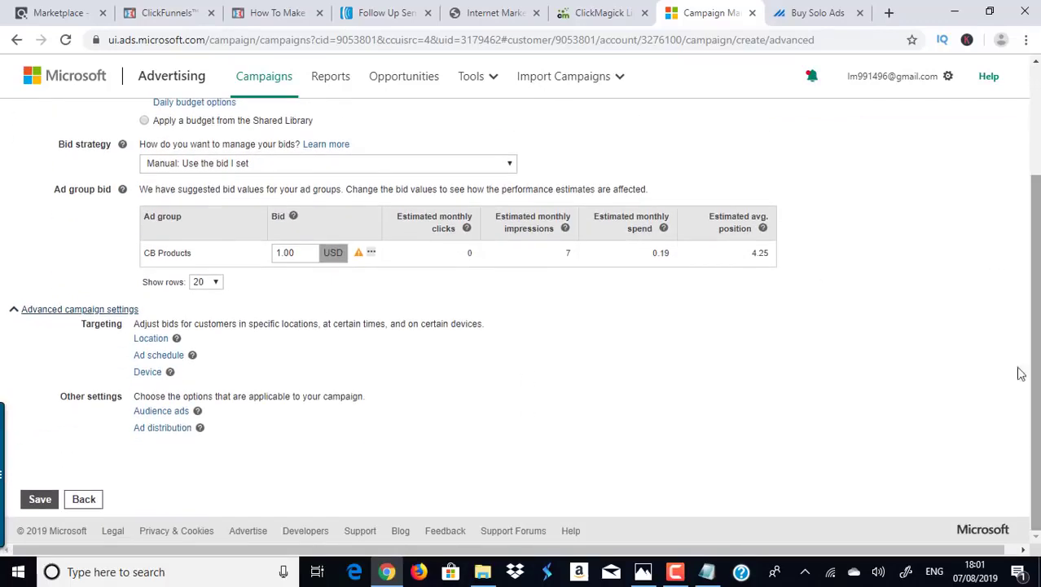
# Decrease tablet bids by 90% and smartphone bids by 100%.
pyautogui.click(147, 372)
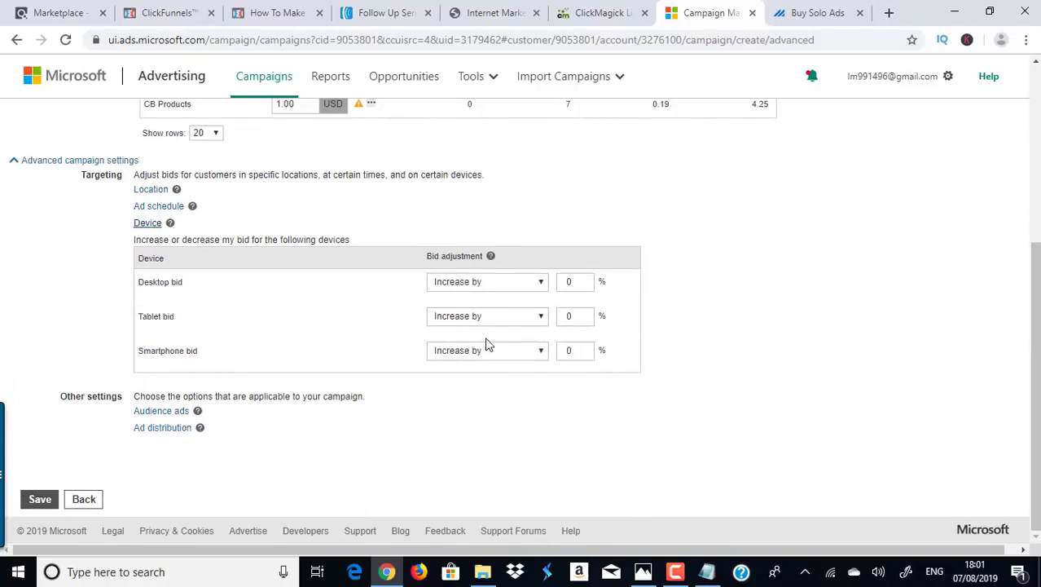
pyautogui.click(519, 346)
pyautogui.click(462, 394)
pyautogui.click(580, 352)
pyautogui.press('BackSpace')
pyautogui.write('90')
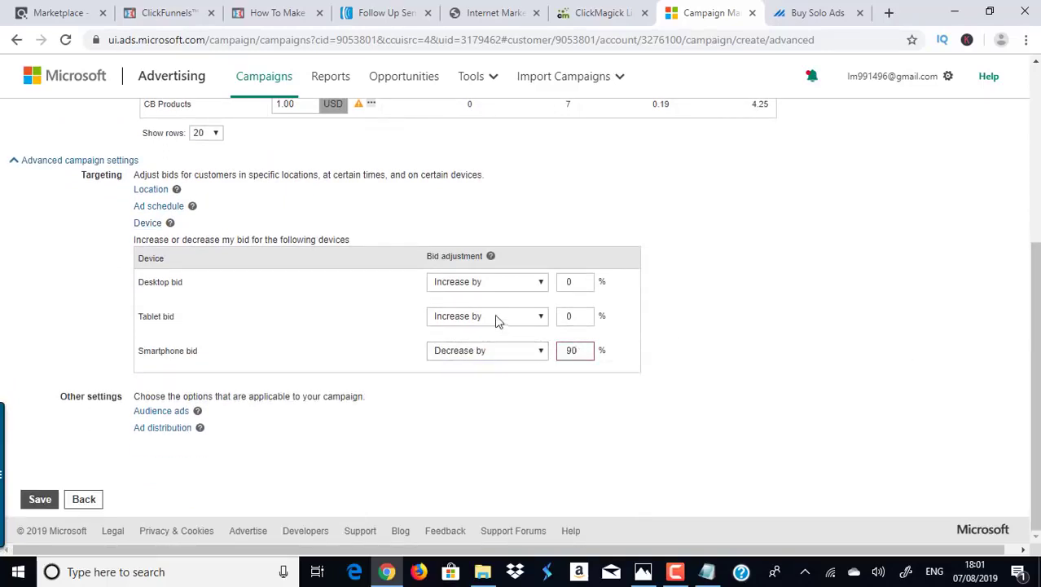
pyautogui.click(491, 324)
pyautogui.click(478, 375)
pyautogui.click(582, 316)
pyautogui.press('BackSpace')
pyautogui.write('90')
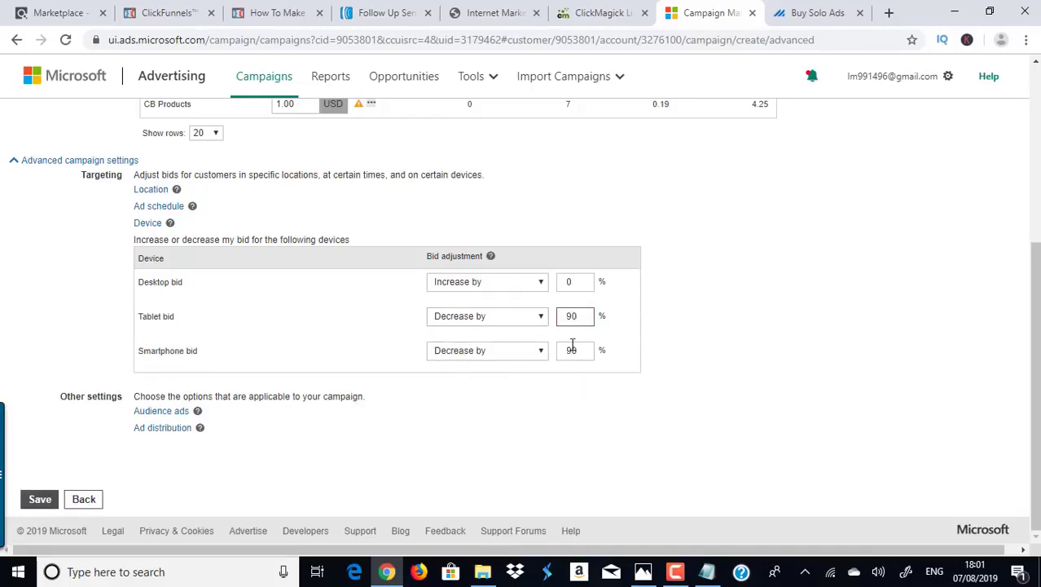
pyautogui.click(573, 350)
pyautogui.click(520, 437)
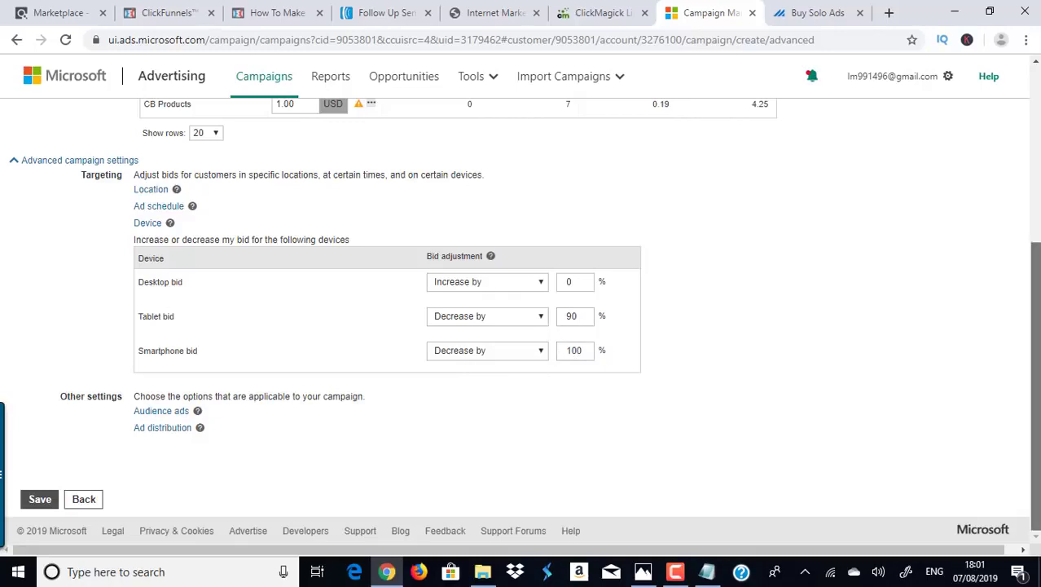
# Limit ad distribution to Bing, AOL and Yahoo owned search and create the campaign.
pyautogui.click(163, 428)
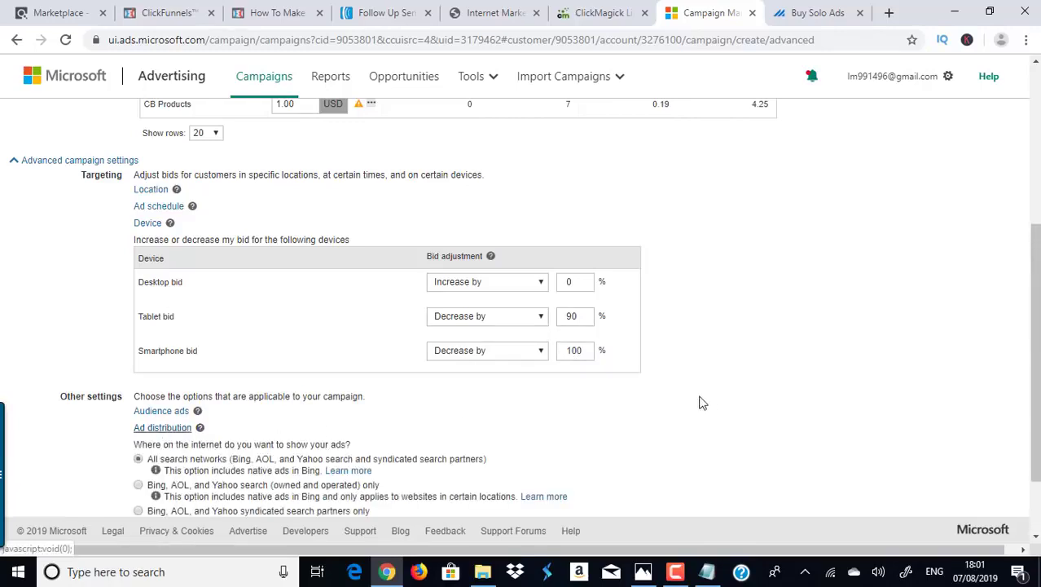
pyautogui.scroll(-2, 1011, 490)
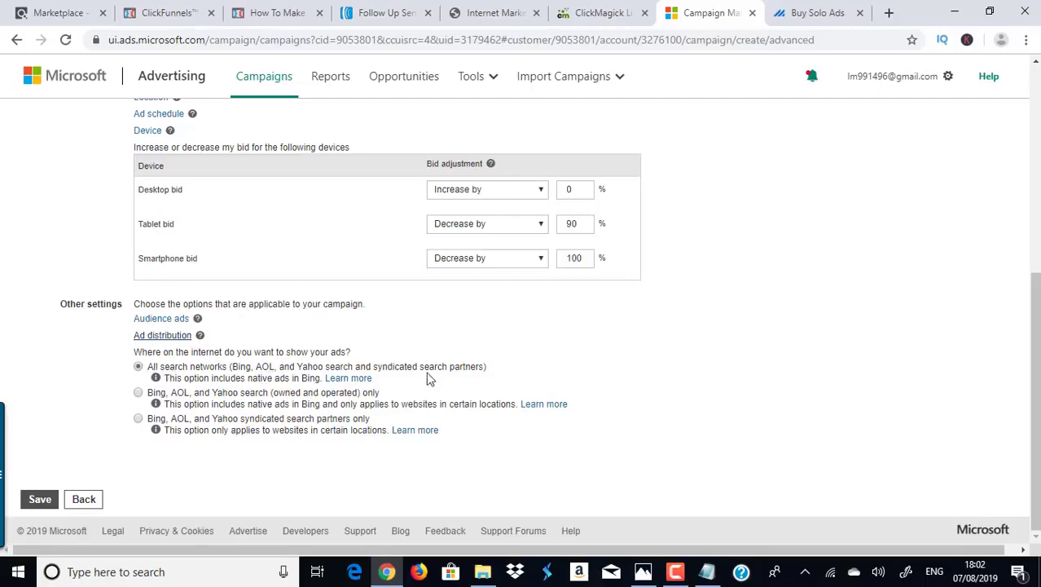
pyautogui.click(139, 393)
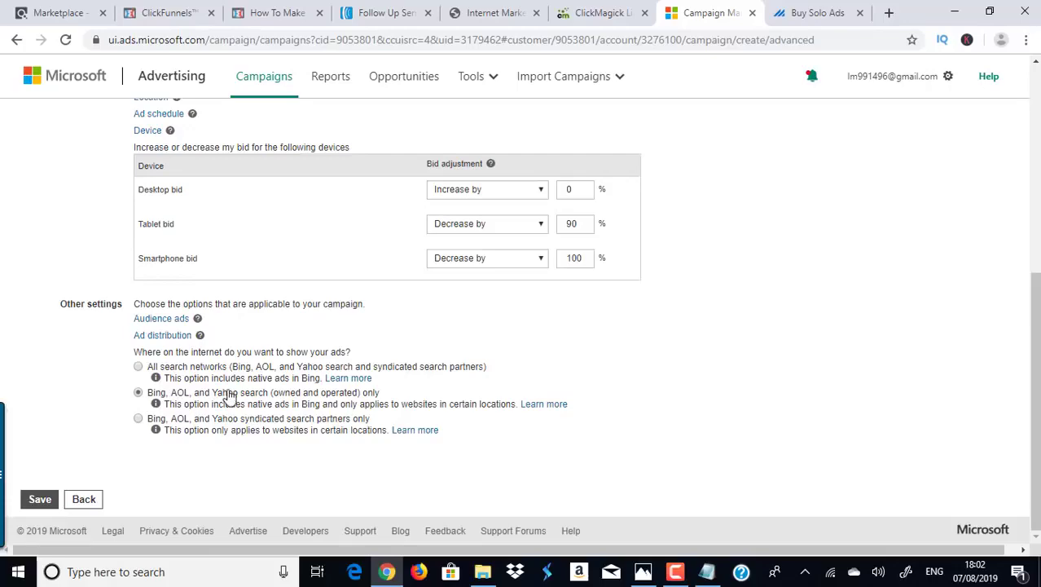
pyautogui.click(39, 500)
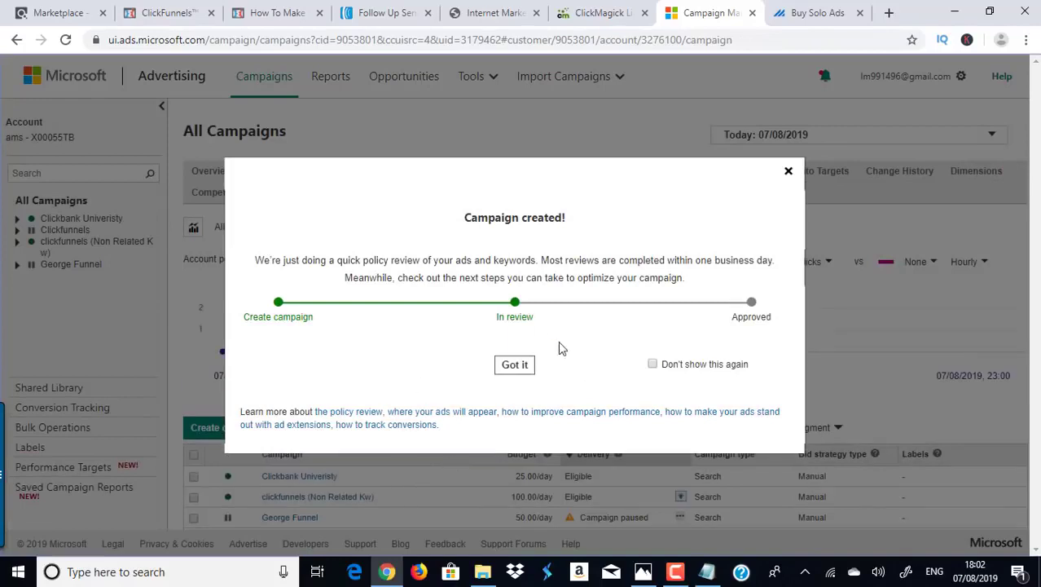
# Open the Clickbank Univeristy campaign's demographic bid adjustments.
pyautogui.click(515, 364)
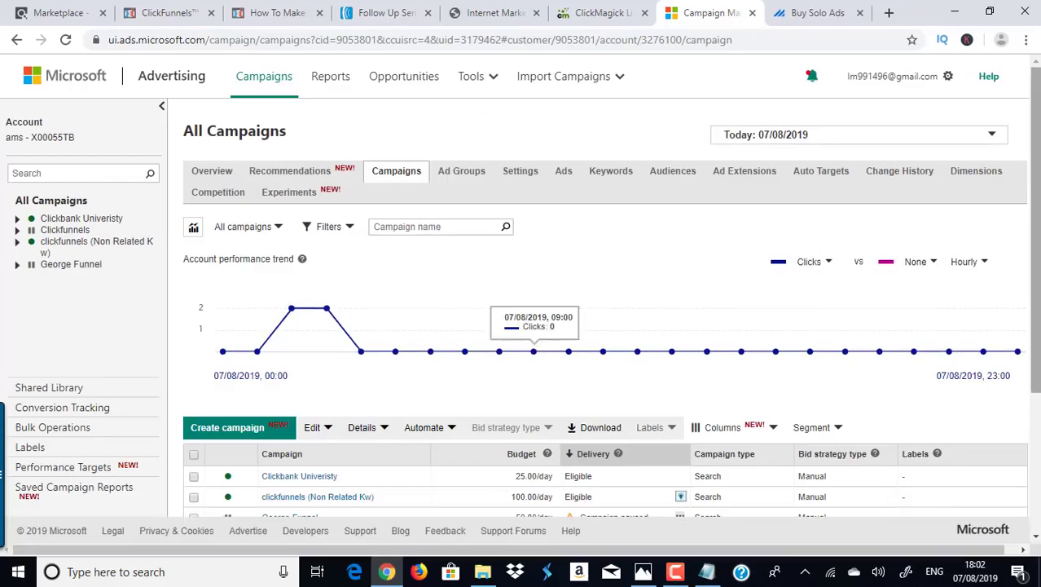
pyautogui.scroll(-2, 472, 358)
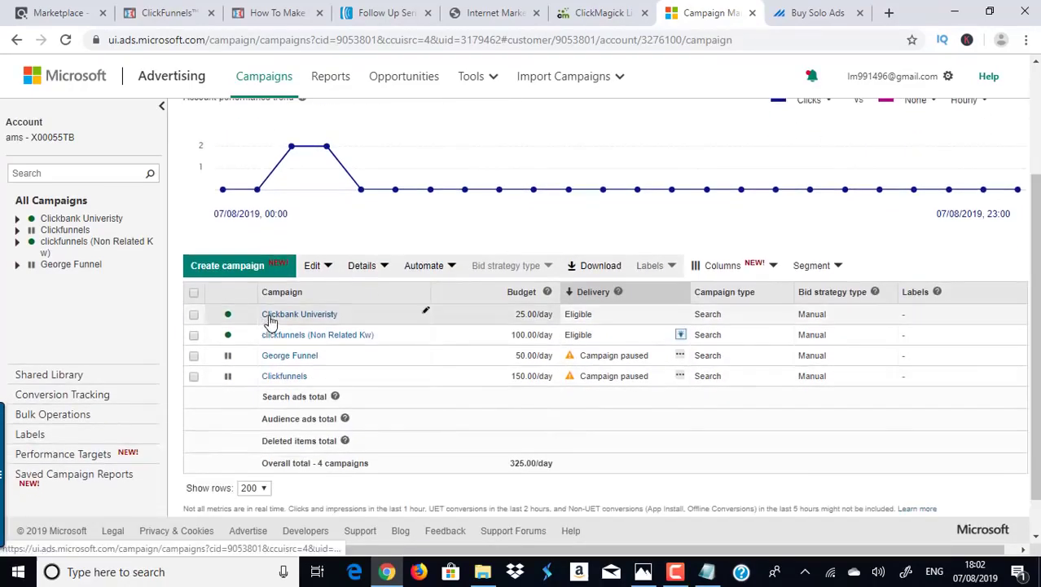
pyautogui.click(270, 318)
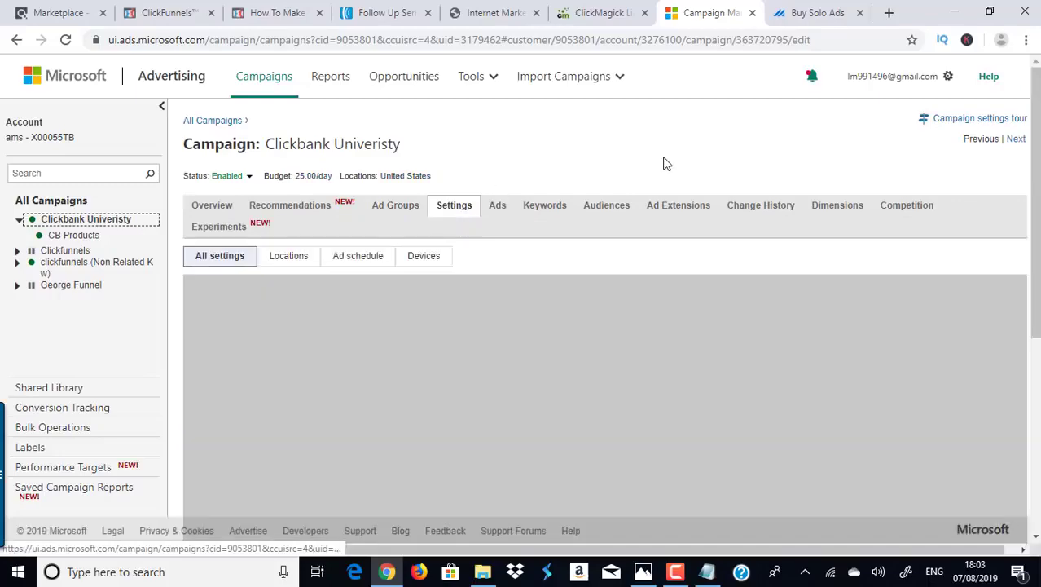
pyautogui.scroll(-2, 831, 163)
pyautogui.scroll(-7, 734, 368)
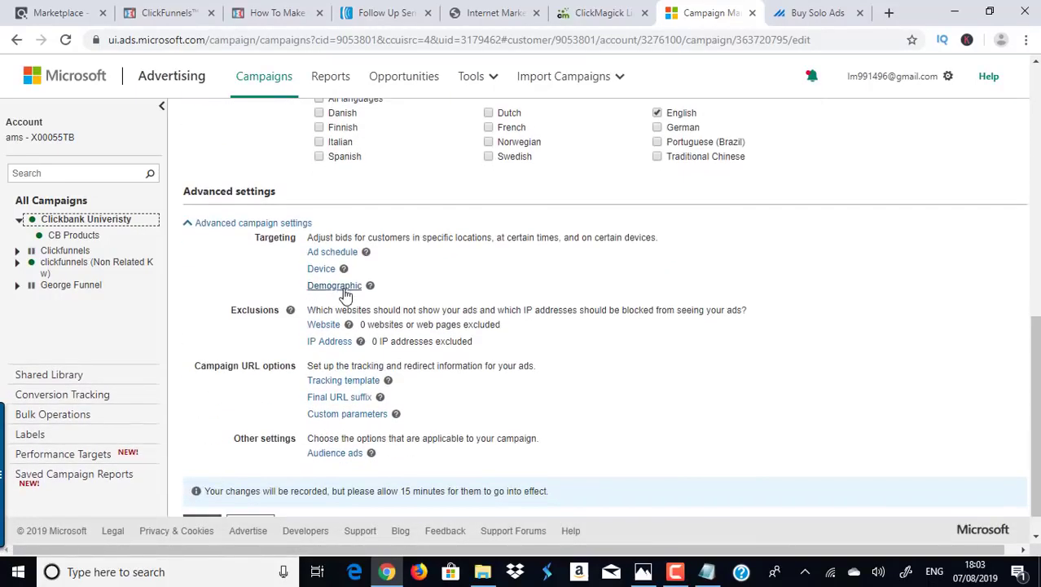
pyautogui.click(343, 286)
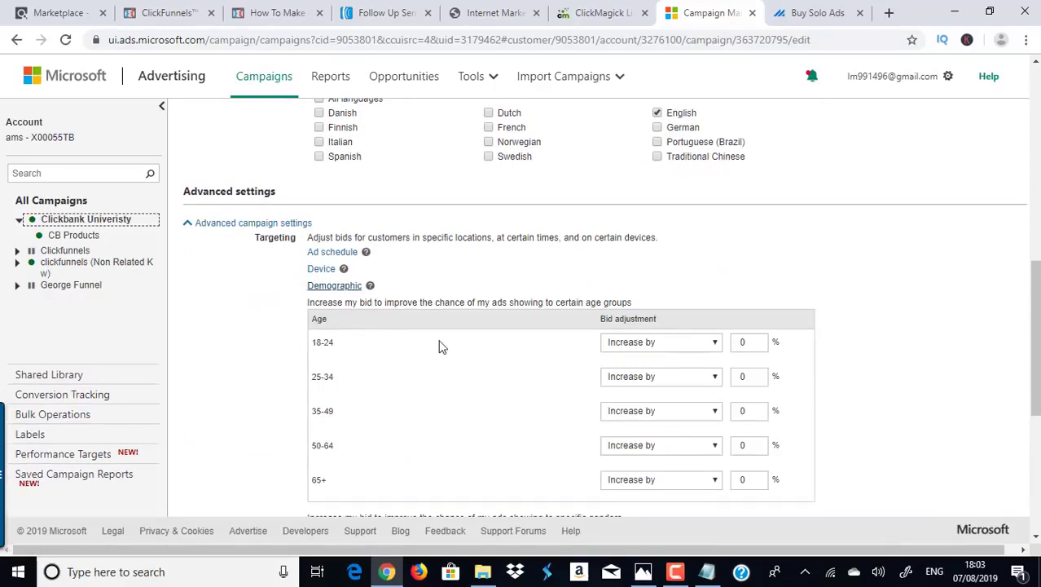
# Decrease bids for the 18-24 and 65+ age groups by 90% and save.
pyautogui.click(672, 345)
pyautogui.click(657, 391)
pyautogui.click(750, 343)
pyautogui.press('BackSpace')
pyautogui.write('90')
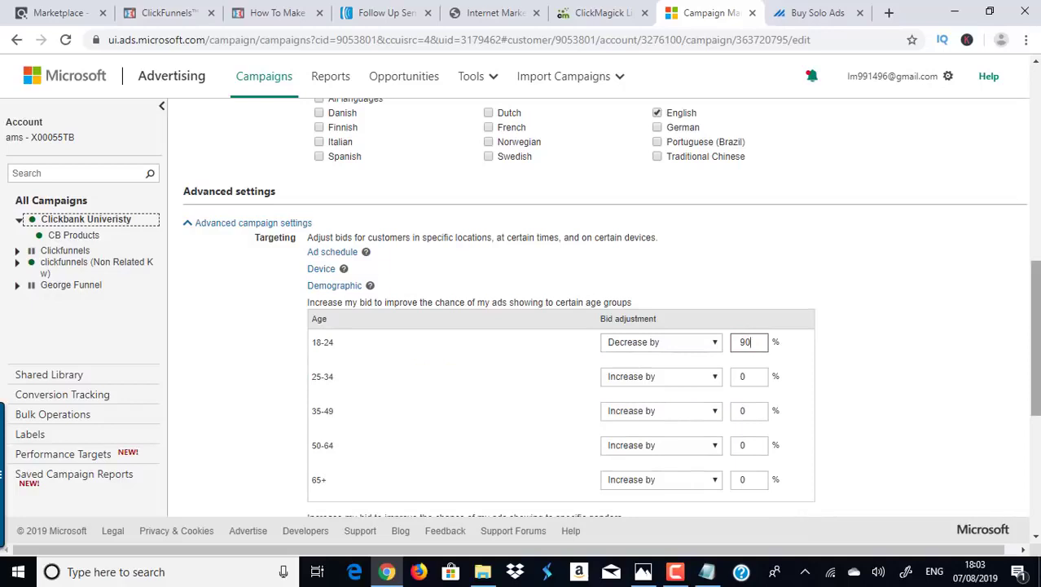
pyautogui.scroll(-3, 371, 300)
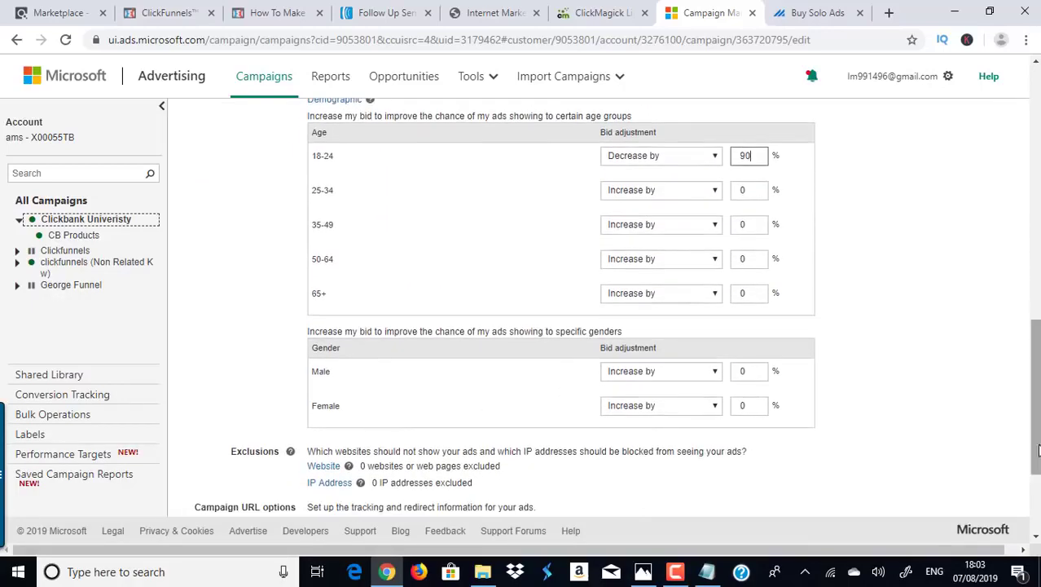
pyautogui.click(667, 296)
pyautogui.click(648, 344)
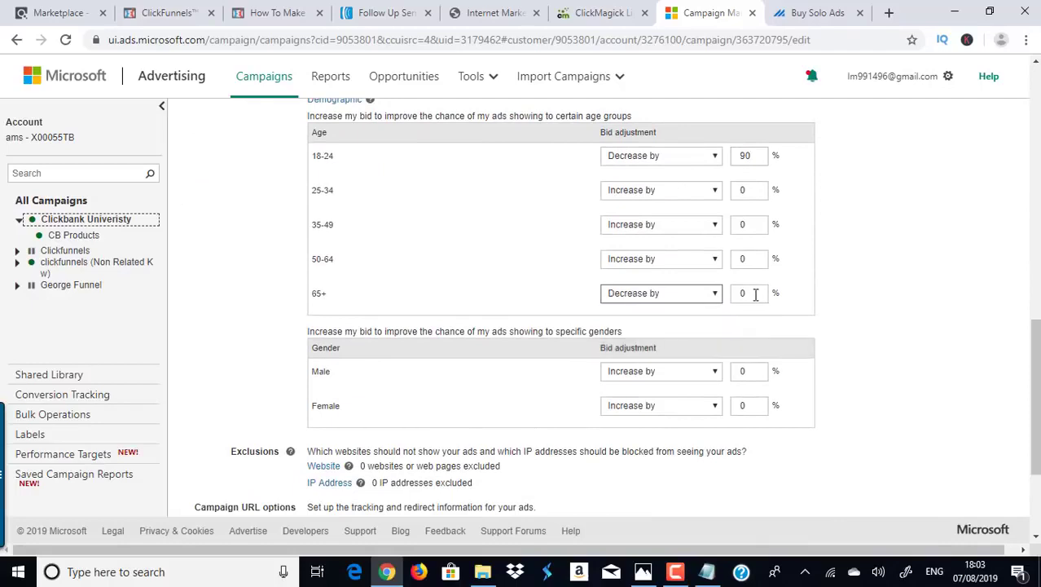
pyautogui.click(748, 293)
pyautogui.press('BackSpace')
pyautogui.write('90')
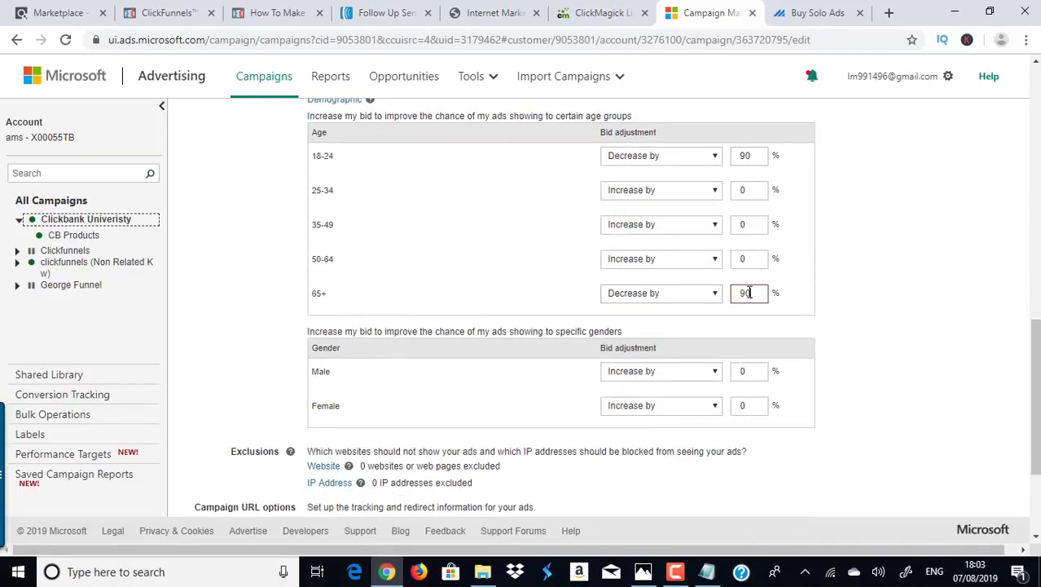
pyautogui.scroll(-3, 590, 419)
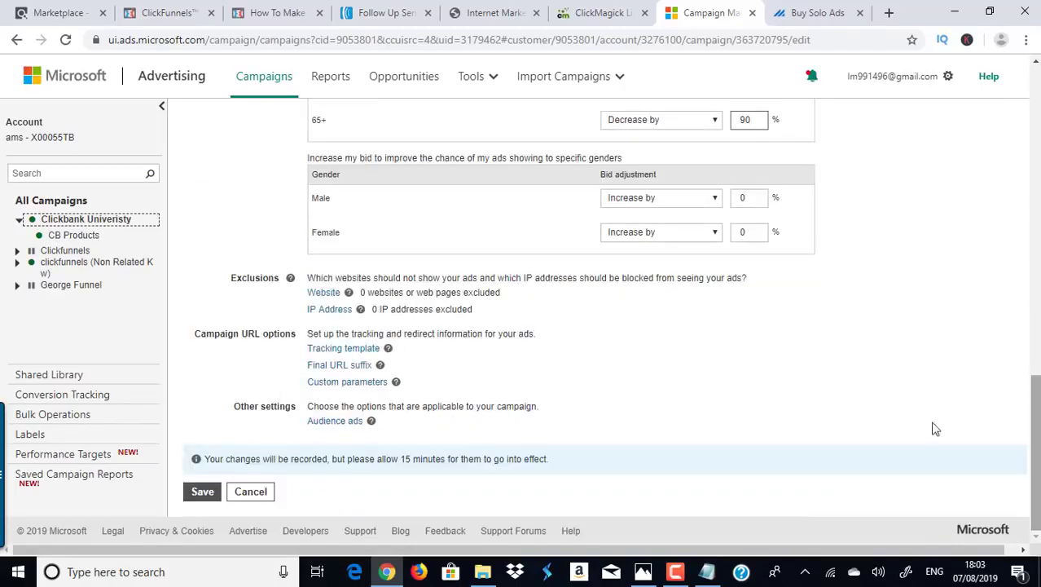
pyautogui.click(203, 493)
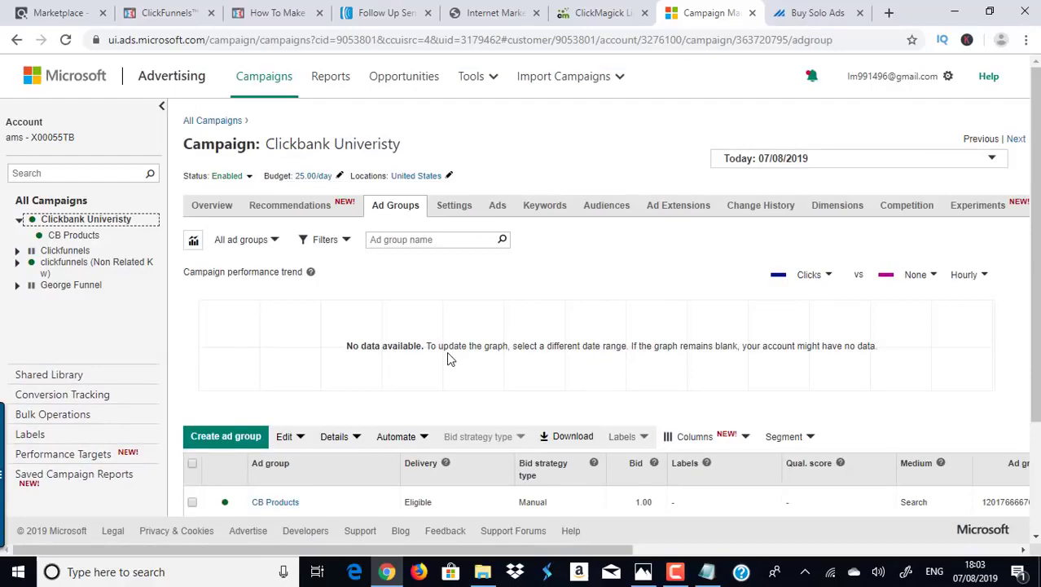
# Open the Add keywords panel for the CB Products ad group.
pyautogui.click(547, 211)
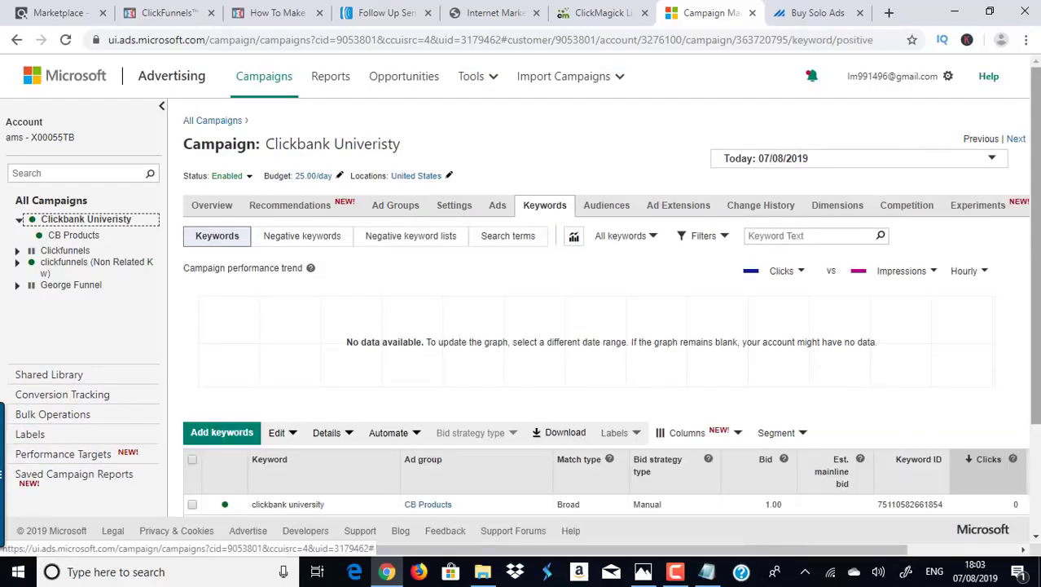
pyautogui.scroll(-3, 264, 379)
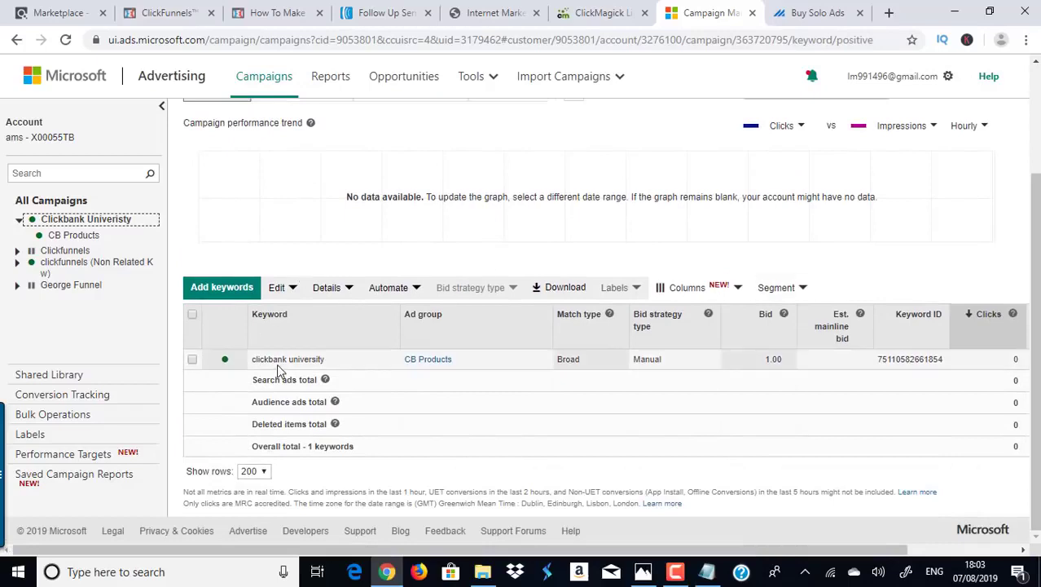
pyautogui.click(236, 291)
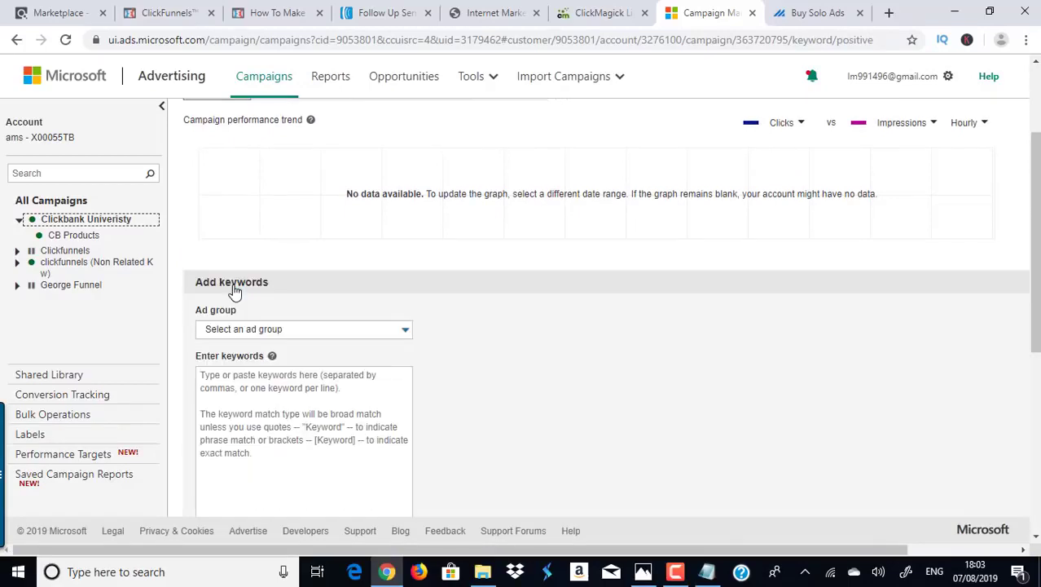
pyautogui.click(368, 330)
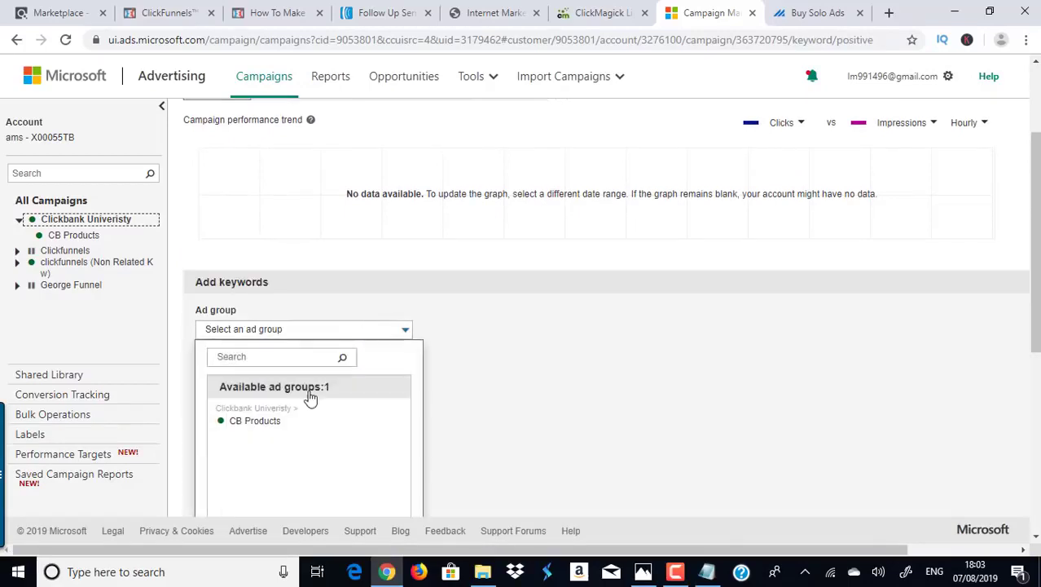
pyautogui.scroll(-1, 256, 425)
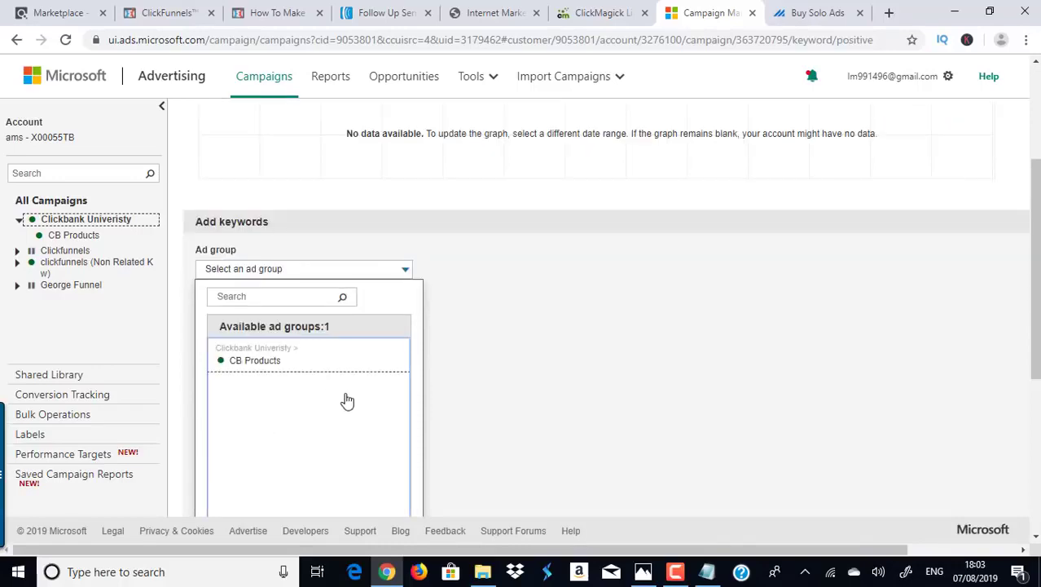
pyautogui.click(259, 362)
# Enter 'cb' as a keyword, then open a new browser tab.
pyautogui.click(246, 411)
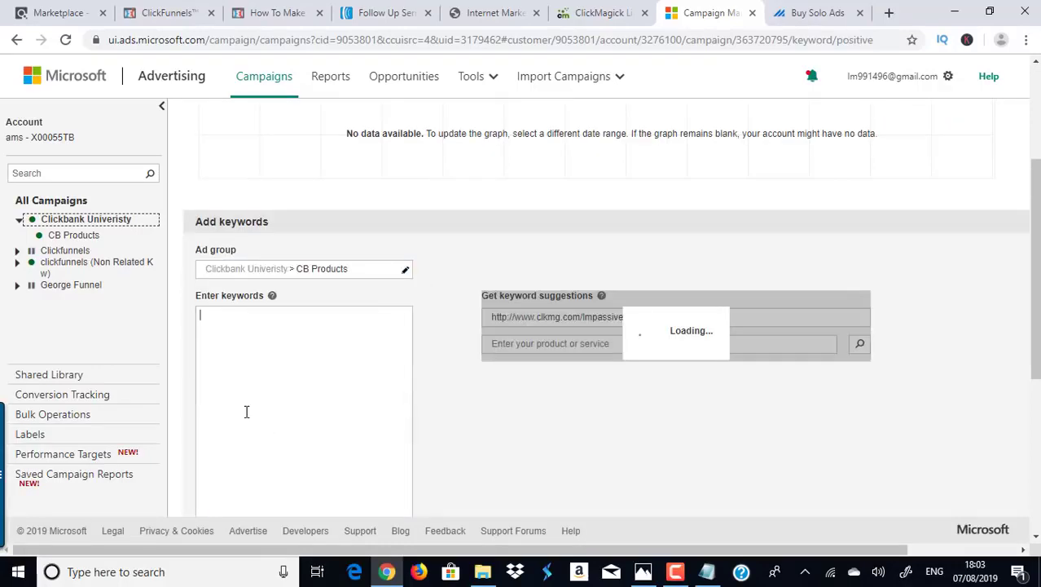
pyautogui.write('cb un')
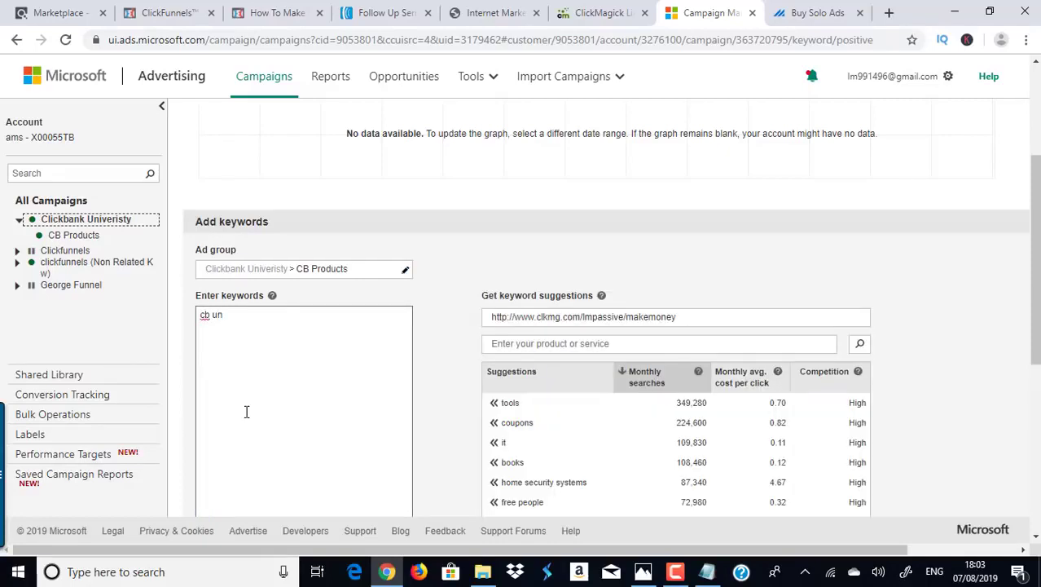
pyautogui.click(802, 12)
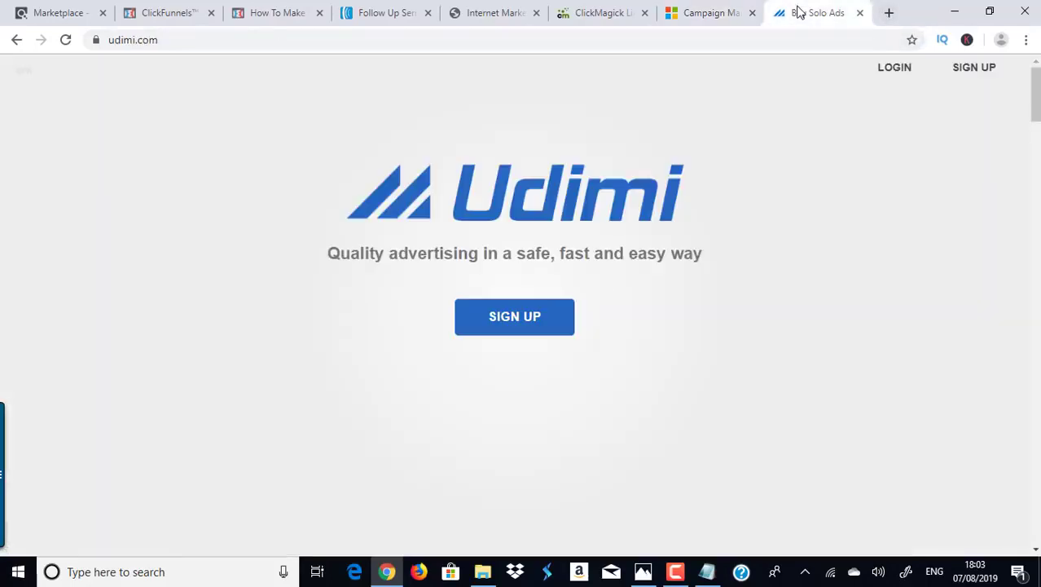
pyautogui.click(888, 12)
# Search Google for 'clickbank university' to review related keywords, then return to the campaign.
pyautogui.write('g')
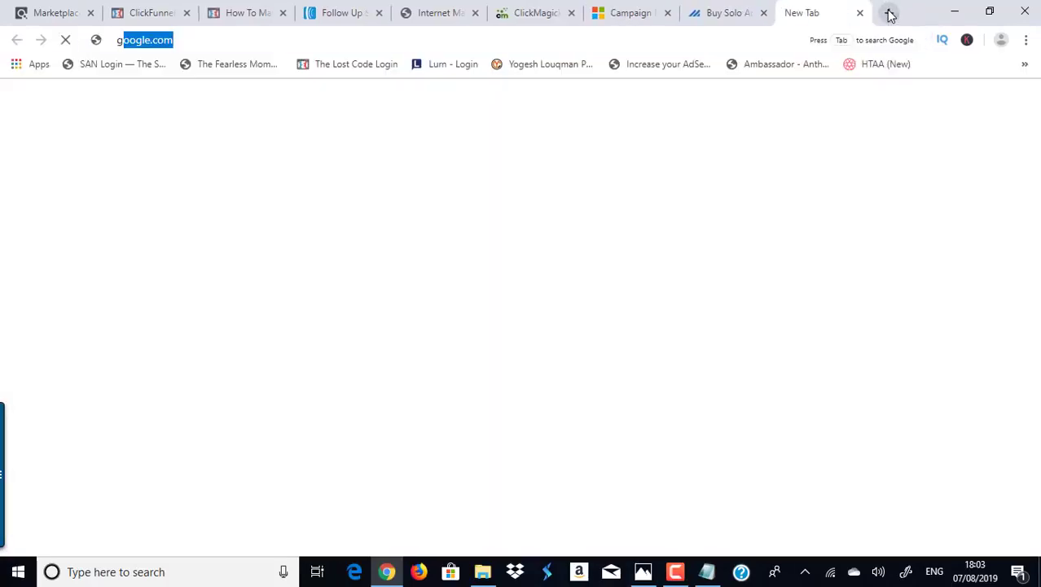
pyautogui.press('Return')
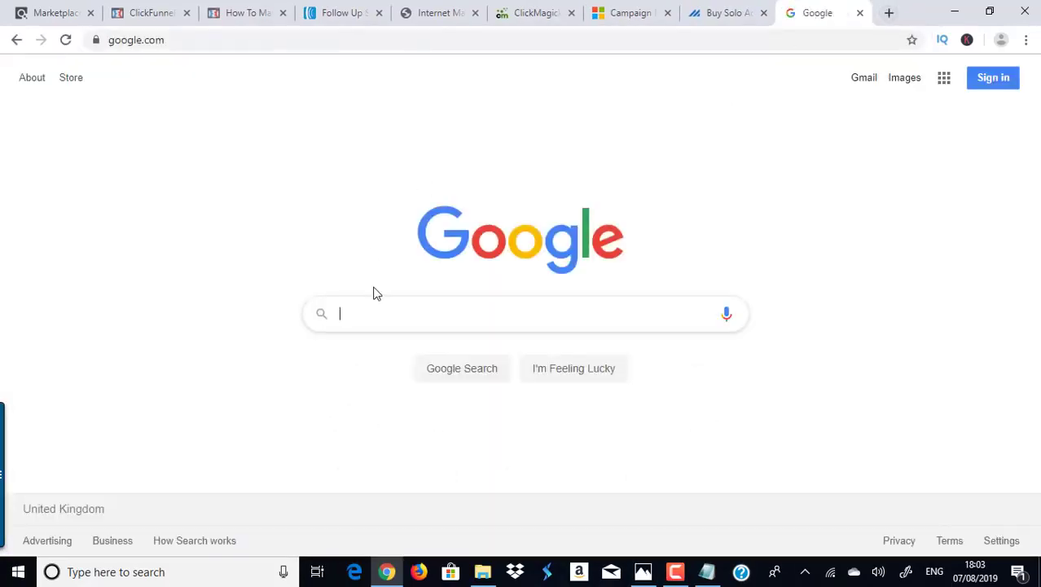
pyautogui.write('clickbank un')
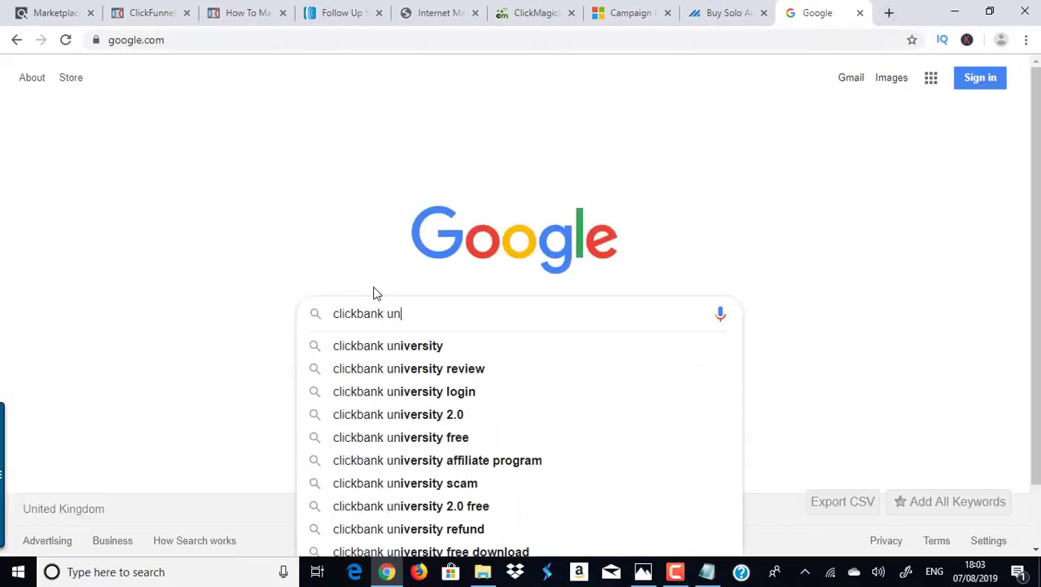
pyautogui.write('iversity')
pyautogui.press('Return')
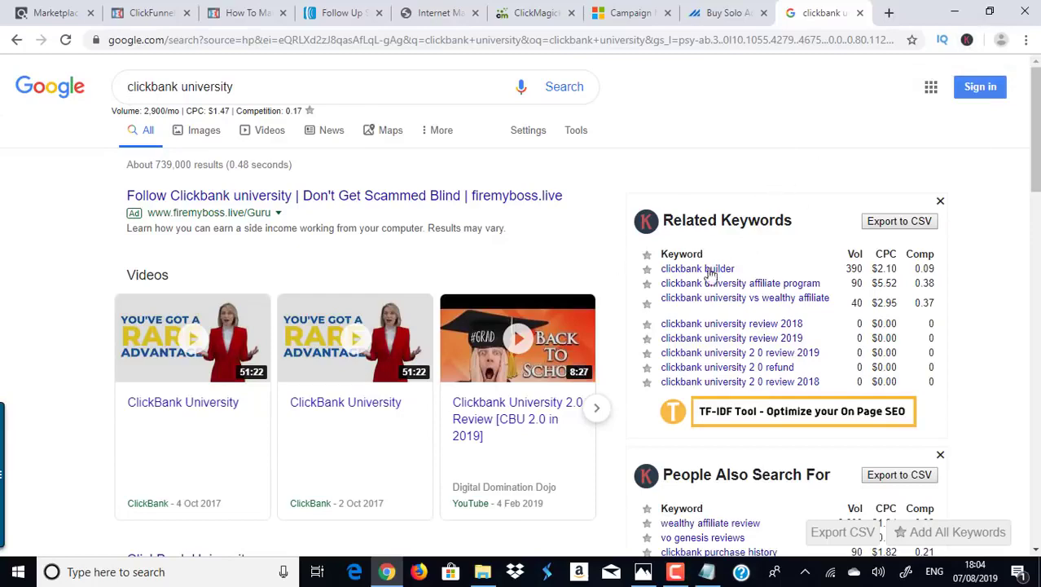
pyautogui.scroll(-1, 656, 210)
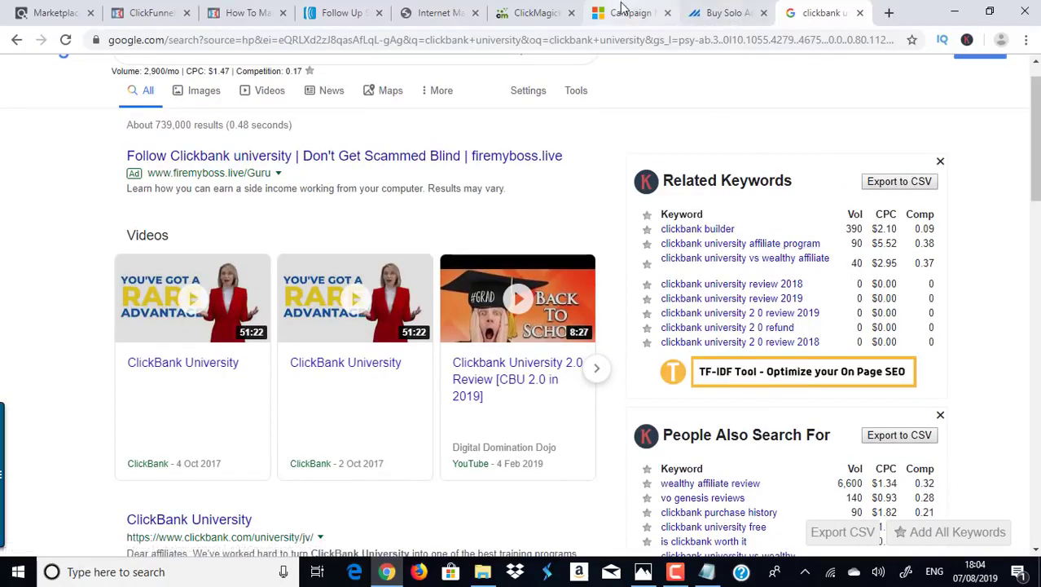
pyautogui.click(629, 13)
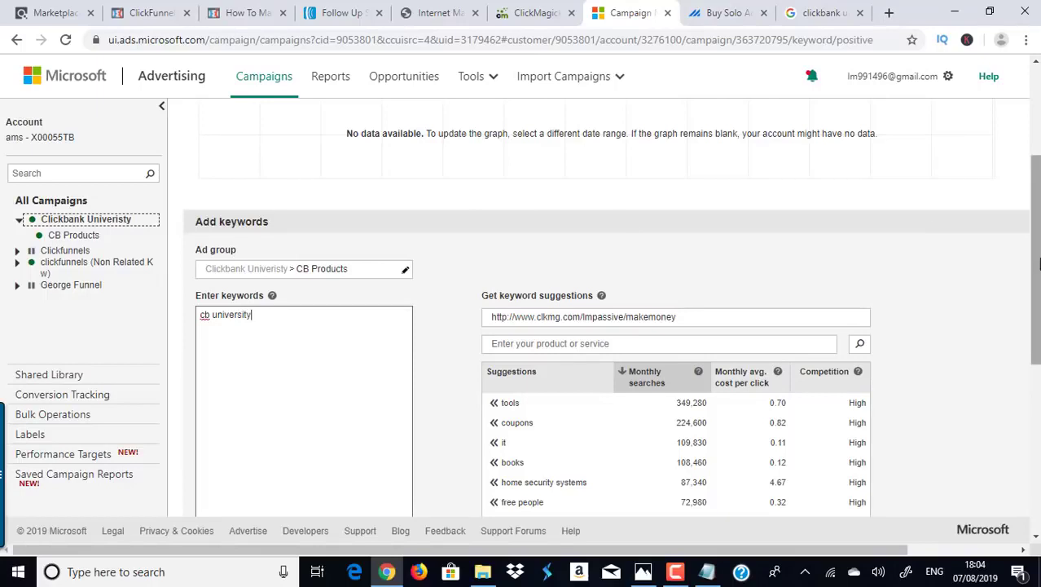
# Open Keyword Planner from the Tools menu in a new browser tab and switch to it.
pyautogui.click(487, 81)
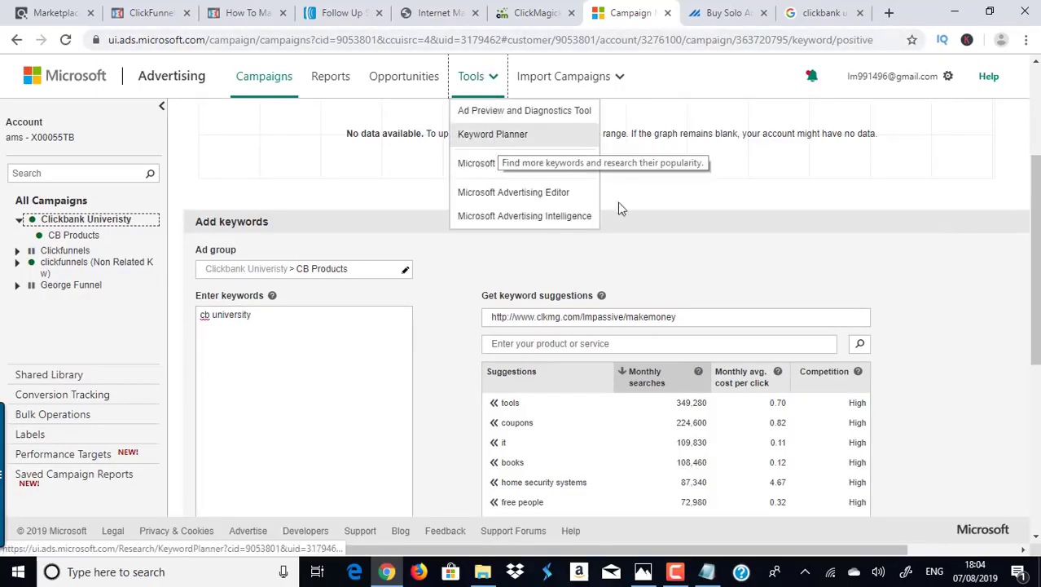
pyautogui.rightClick(472, 136)
pyautogui.click(526, 152)
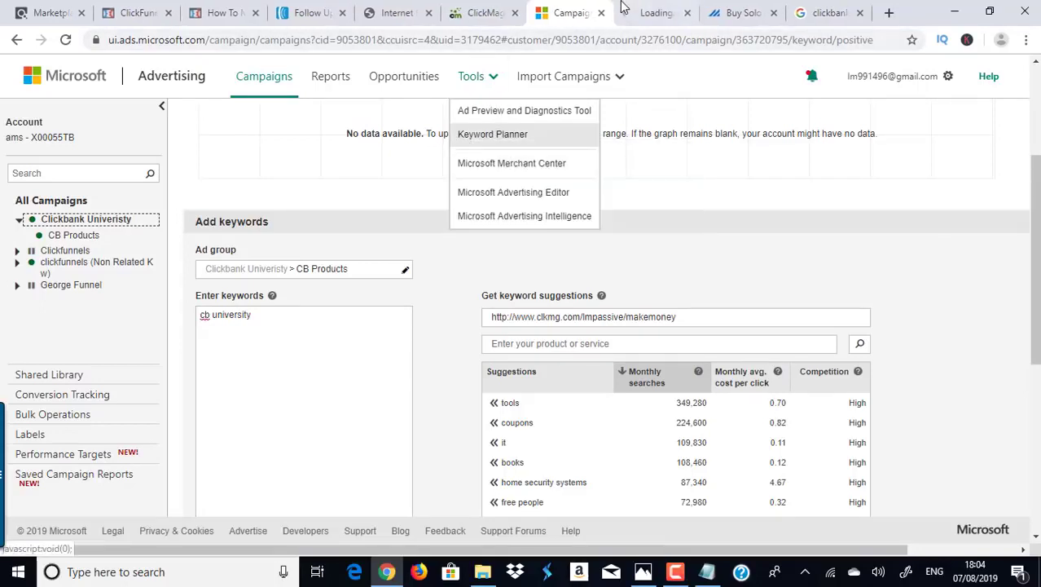
pyautogui.click(652, 12)
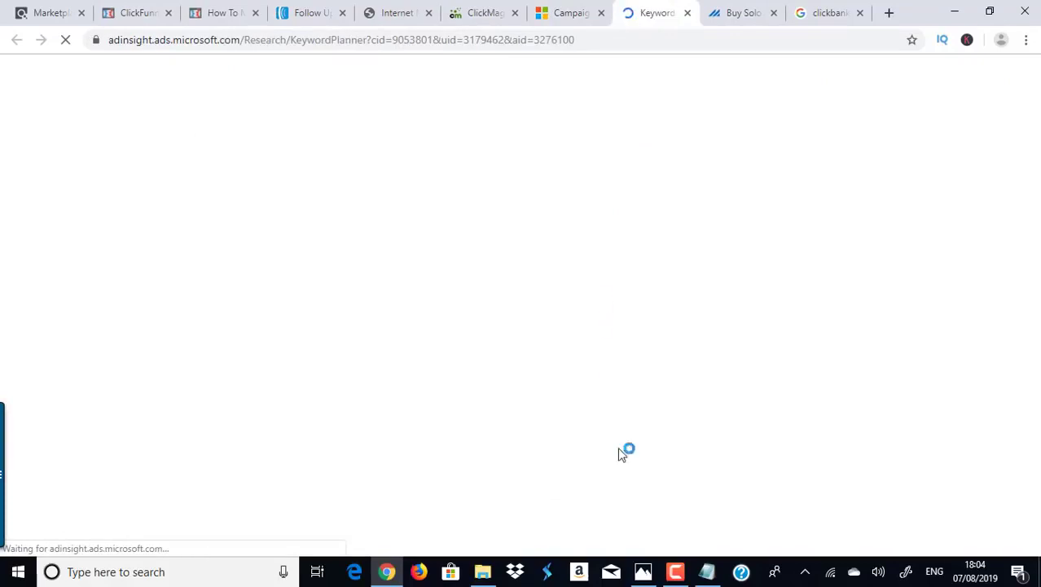
pyautogui.click(644, 572)
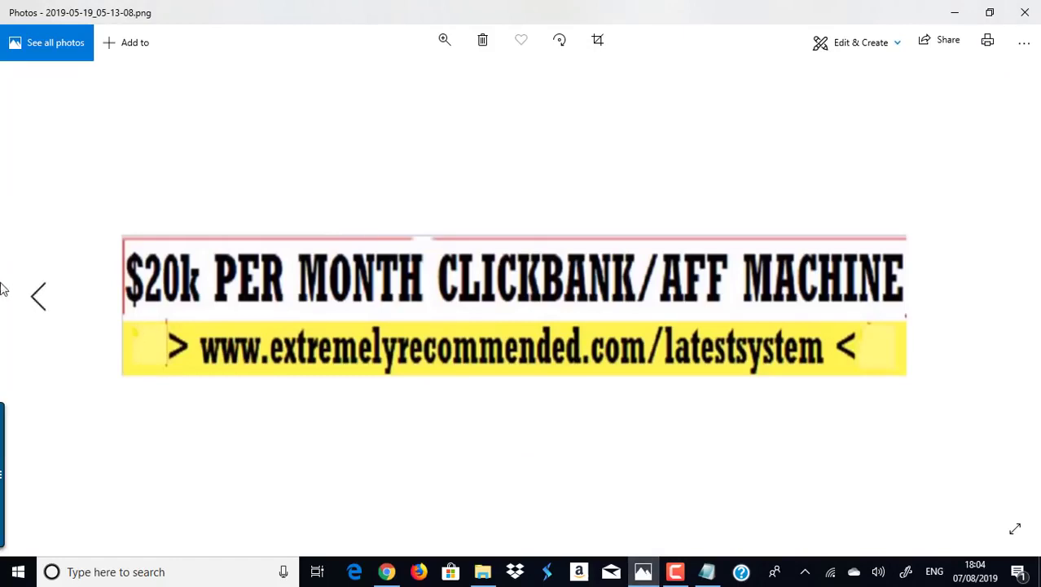
pyautogui.click(37, 297)
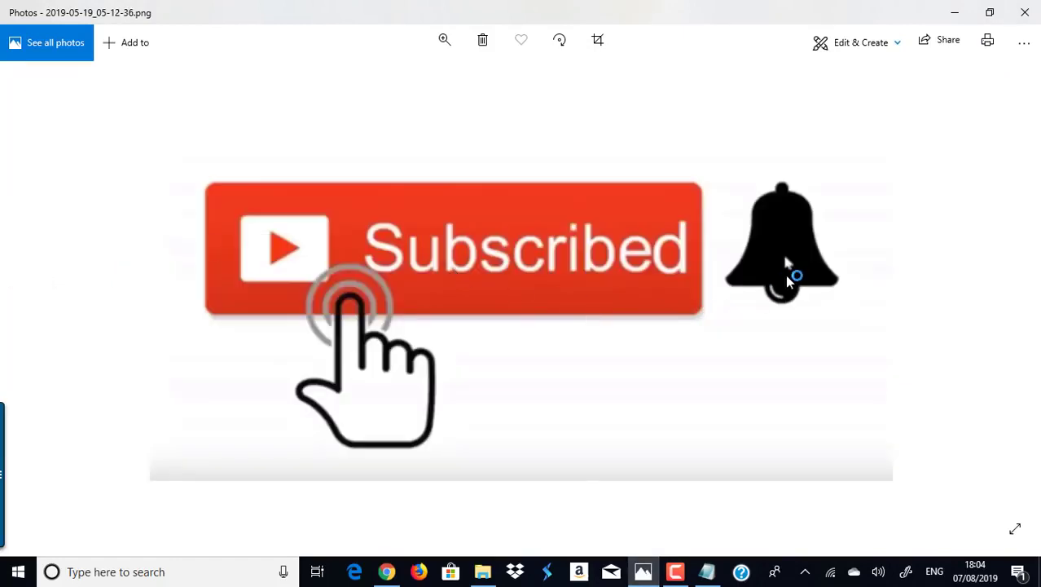
pyautogui.click(381, 578)
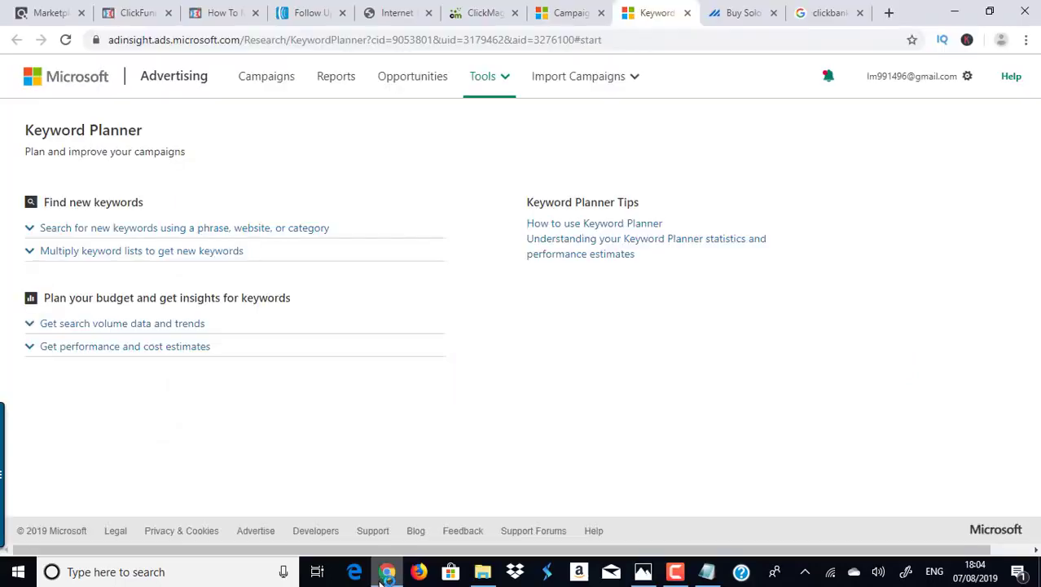
# Search the Keyword Planner for new keyword ideas for 'clickbank university'.
pyautogui.click(122, 231)
pyautogui.moveTo(88, 350); pyautogui.dragTo(123, 299)
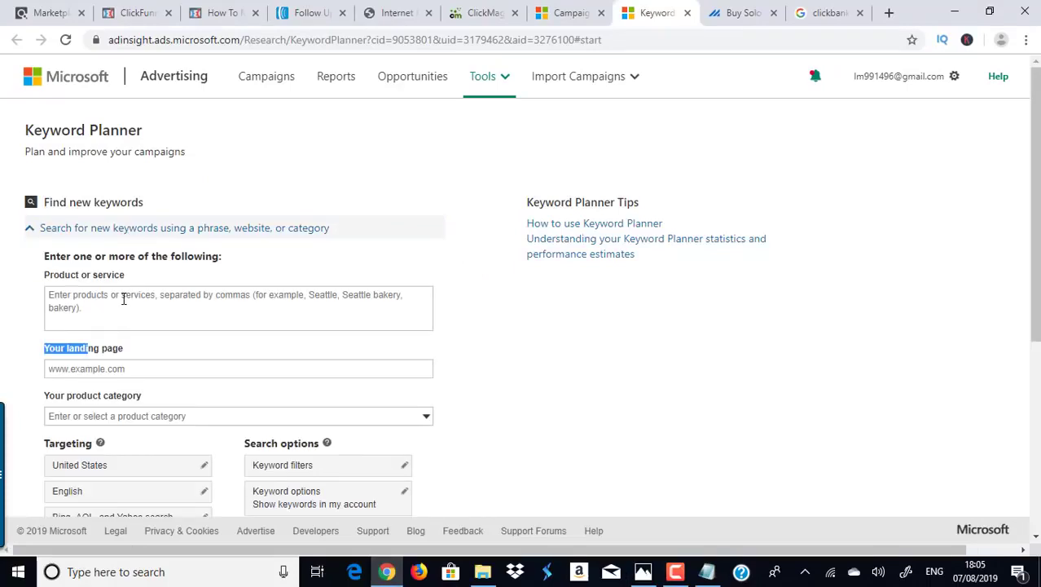
pyautogui.click(93, 305)
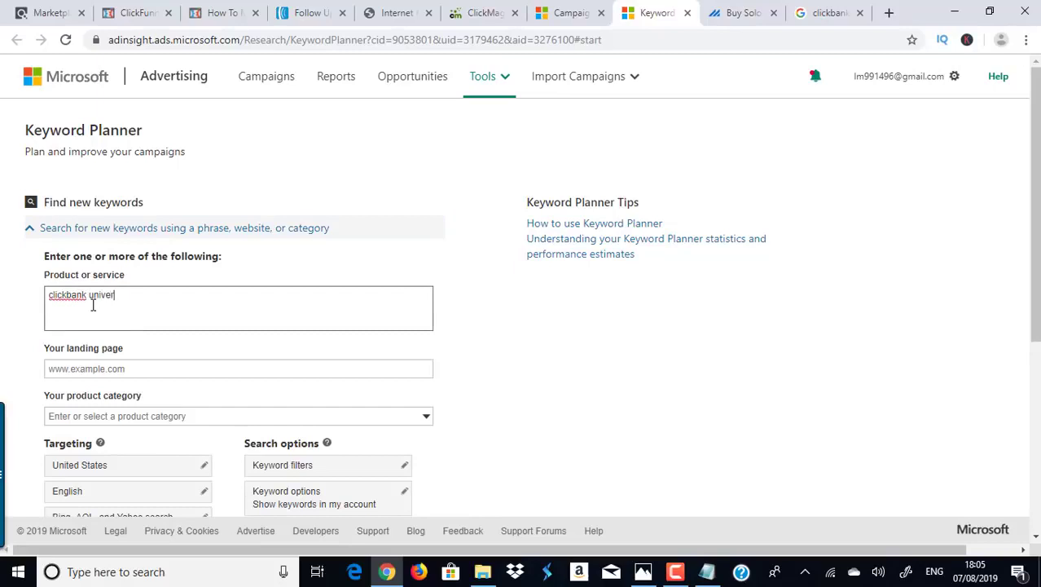
pyautogui.write('clickbank university')
pyautogui.scroll(-3, 882, 444)
pyautogui.click(106, 445)
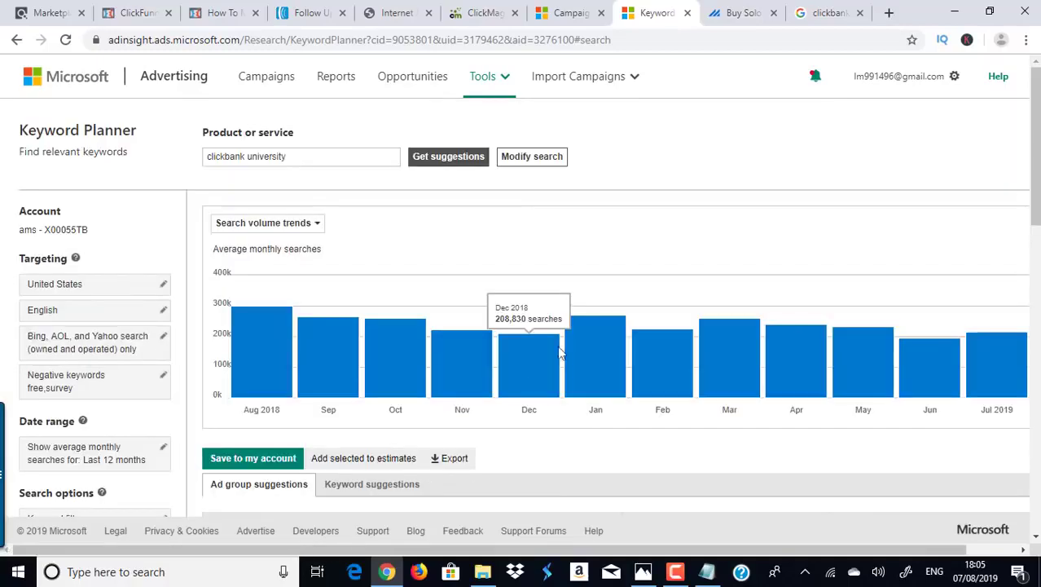
# Show keyword suggestions at 100 rows per page and select all 1538 suggested keywords.
pyautogui.scroll(-2, 530, 386)
pyautogui.scroll(-2, 377, 259)
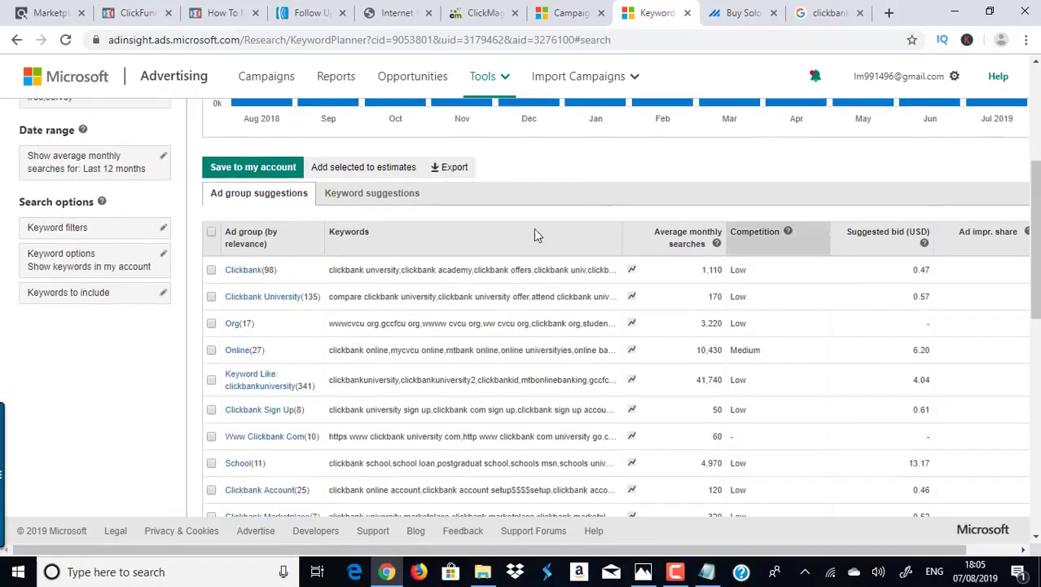
pyautogui.click(373, 201)
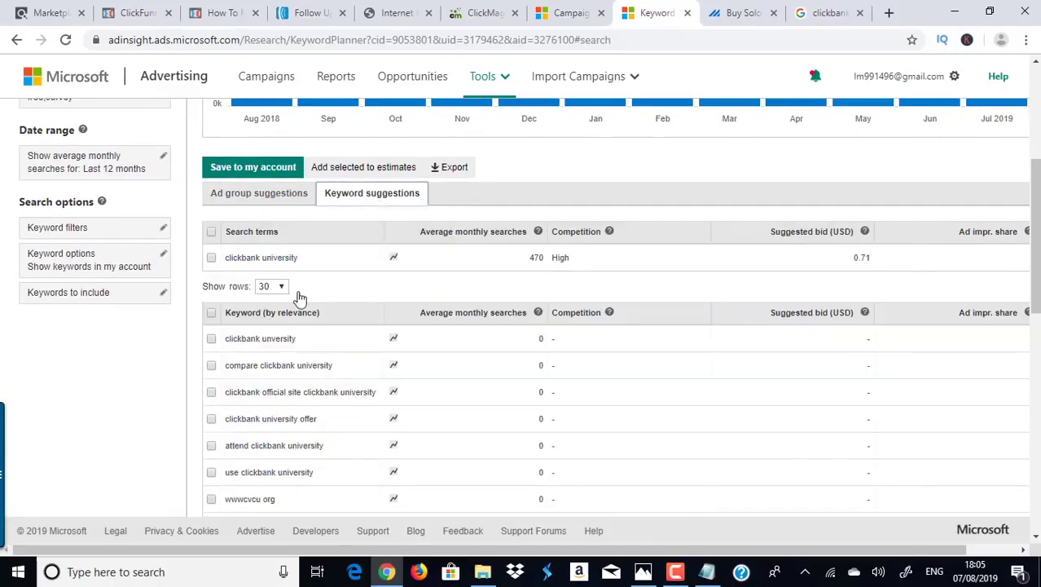
pyautogui.click(212, 256)
pyautogui.click(212, 234)
pyautogui.click(273, 287)
pyautogui.click(269, 429)
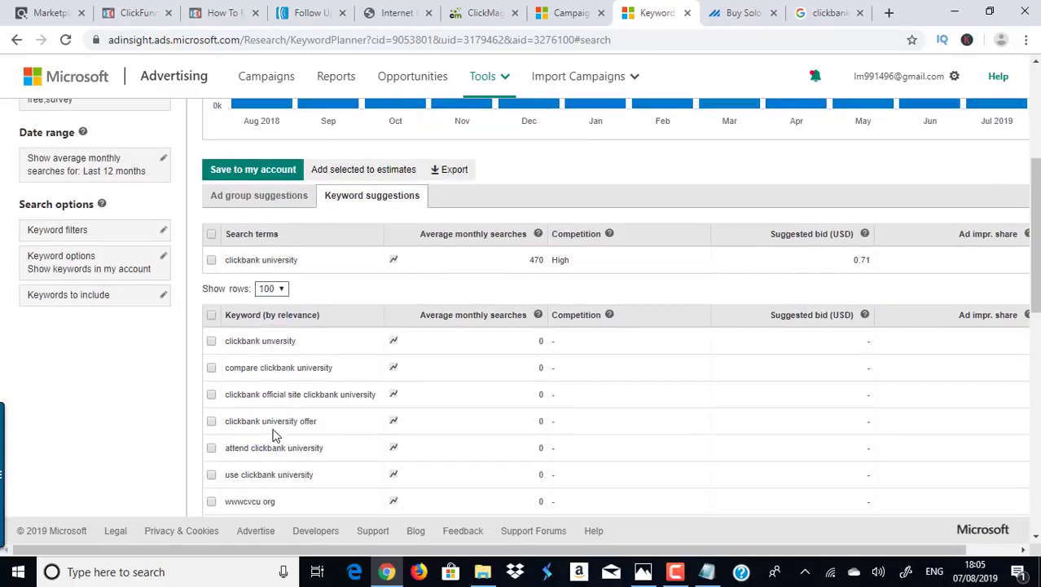
pyautogui.click(212, 233)
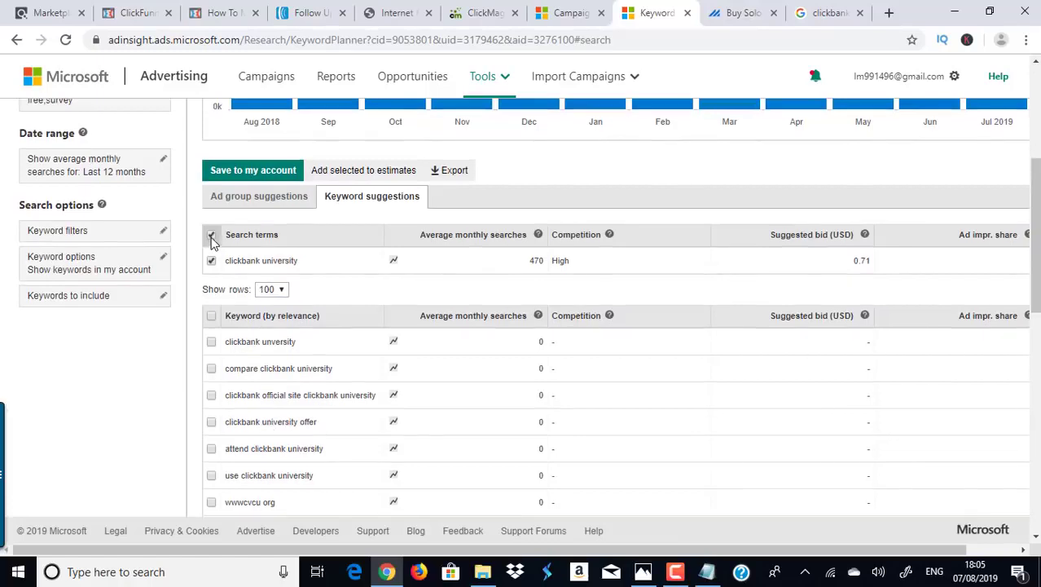
pyautogui.click(212, 317)
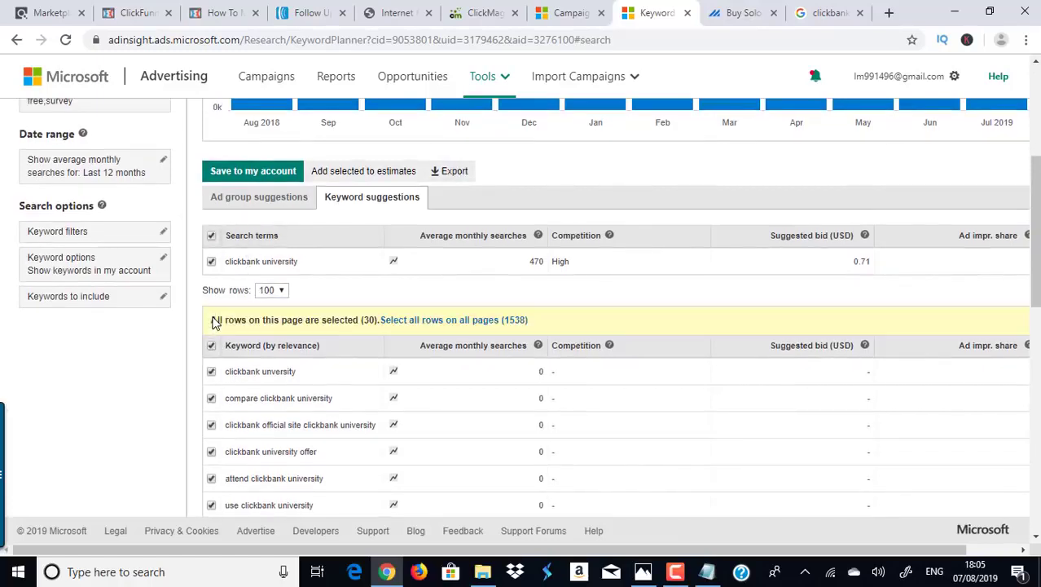
pyautogui.click(494, 323)
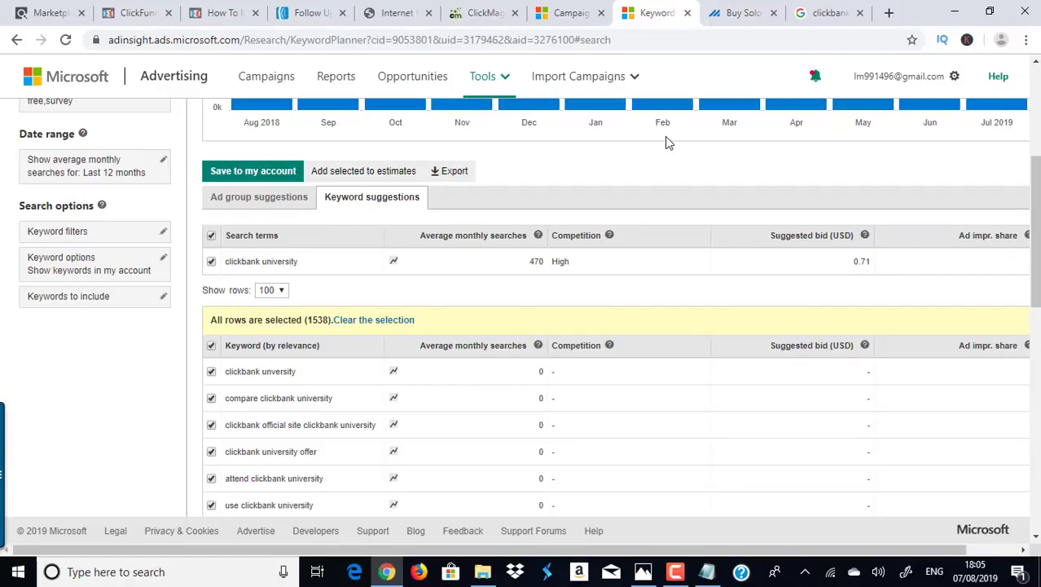
# Back on Add keywords, save 'cb university' to the CB Products ad group next to 'clickbank university'.
pyautogui.click(587, 12)
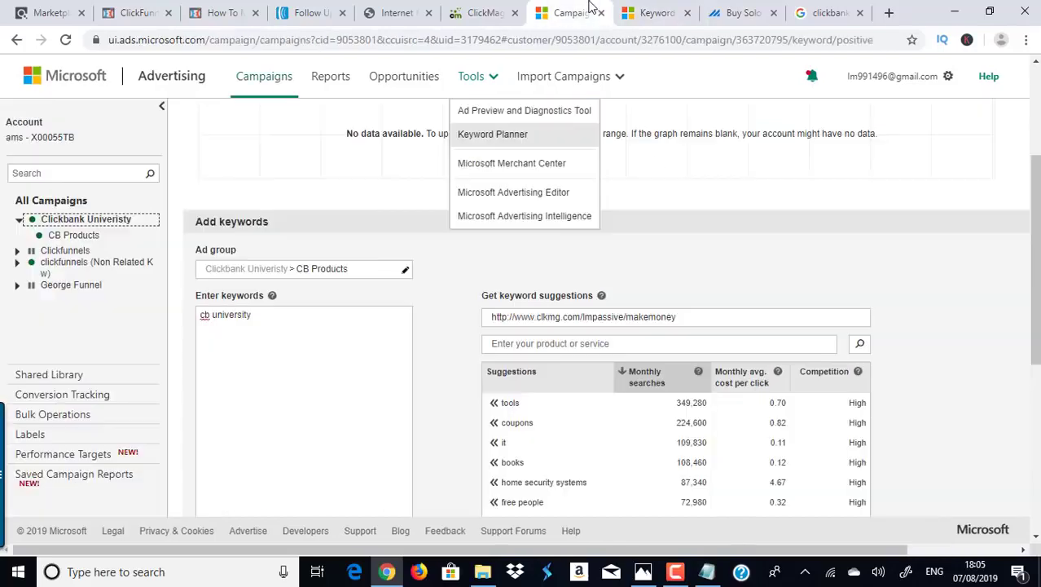
pyautogui.moveTo(274, 316); pyautogui.dragTo(186, 324)
pyautogui.click(319, 368)
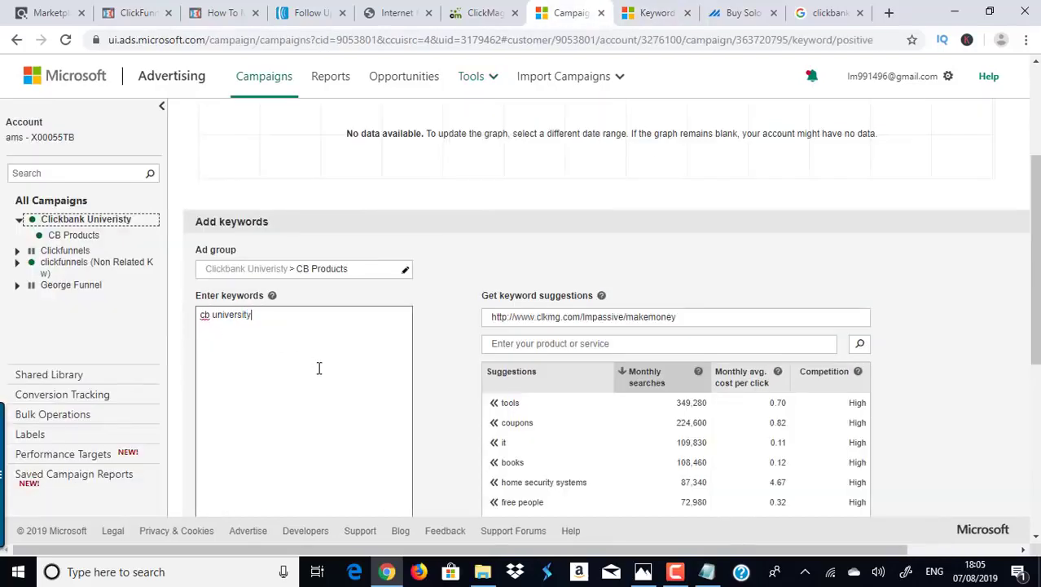
pyautogui.moveTo(273, 321); pyautogui.dragTo(189, 323)
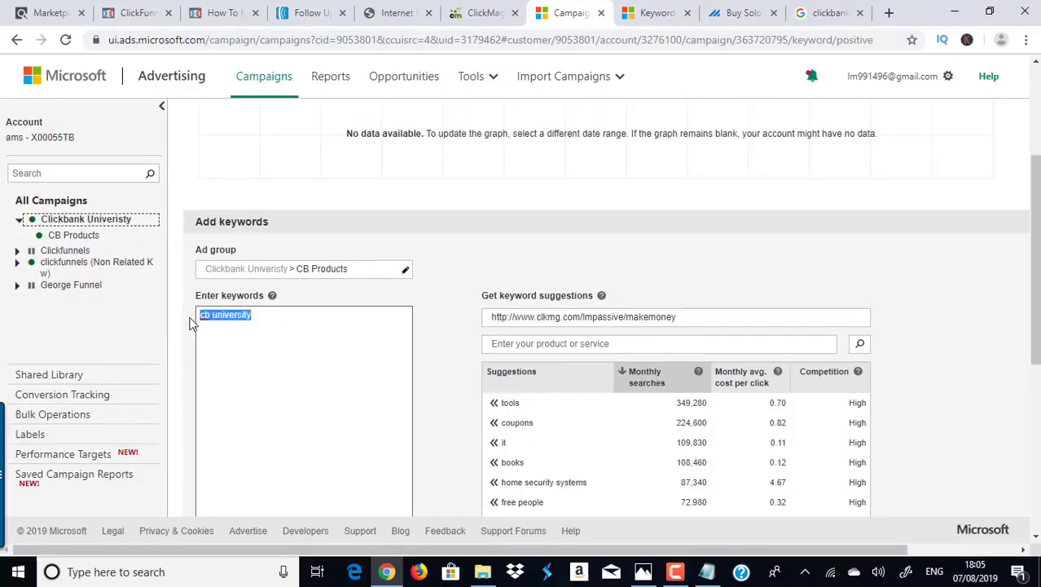
pyautogui.click(300, 349)
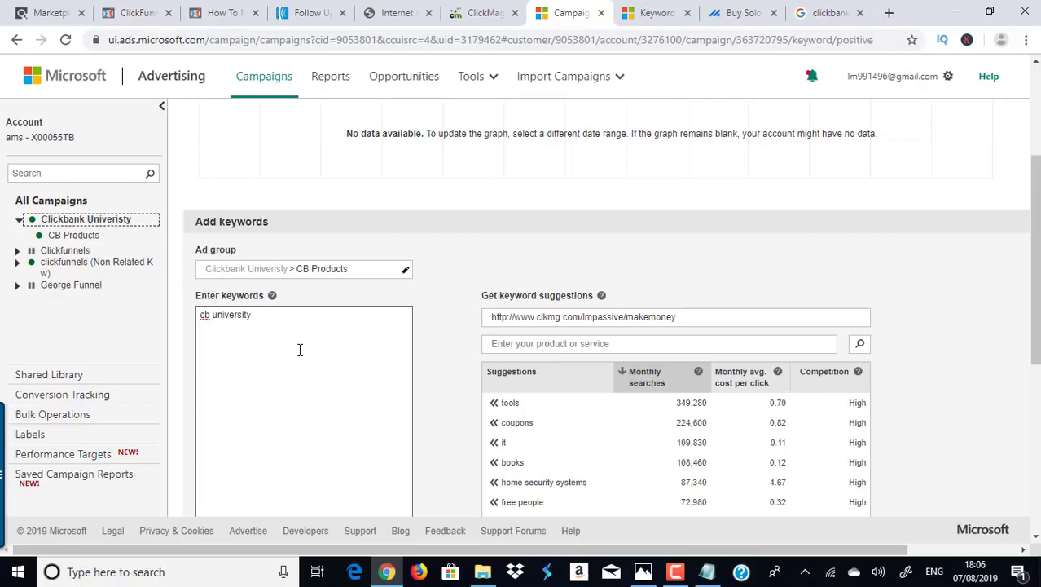
pyautogui.scroll(-2, 819, 270)
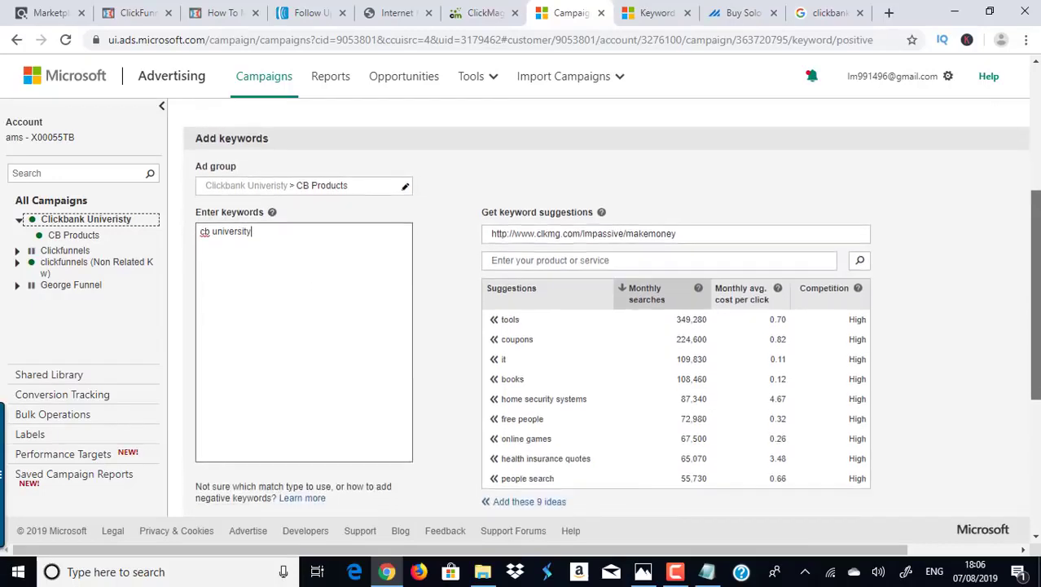
pyautogui.scroll(-3, 326, 320)
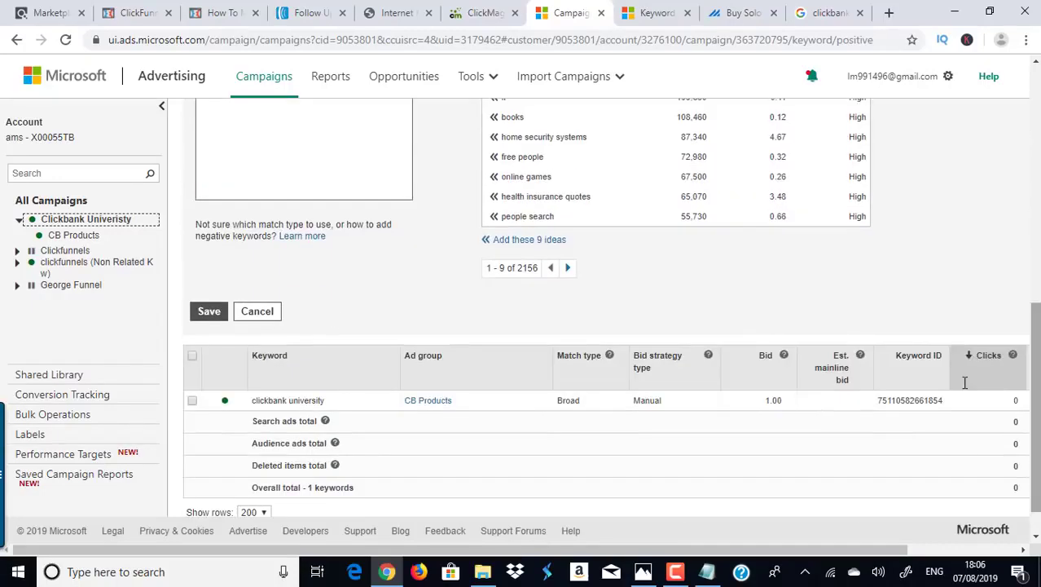
pyautogui.click(207, 313)
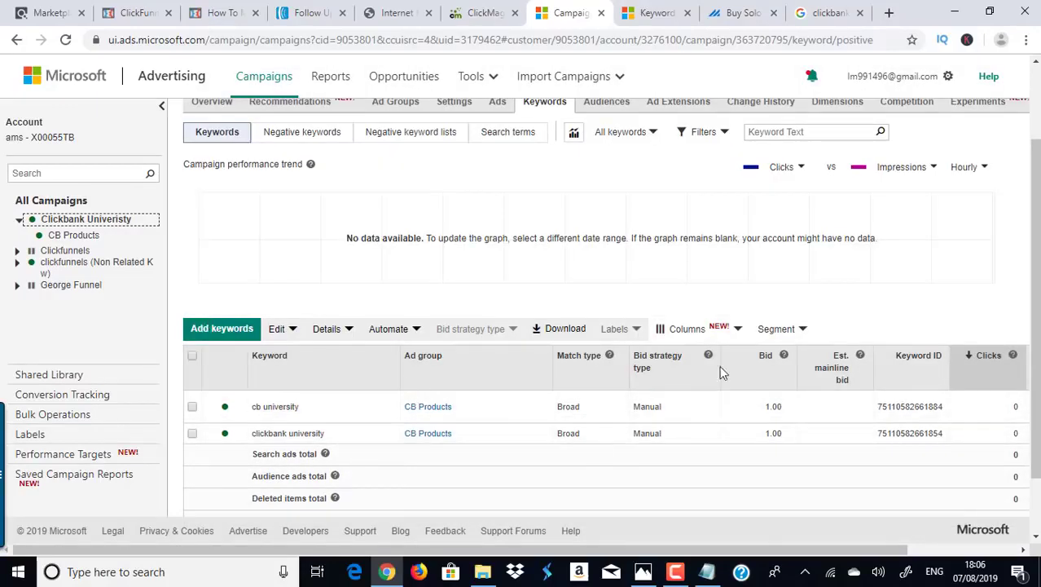
pyautogui.scroll(-1, 600, 448)
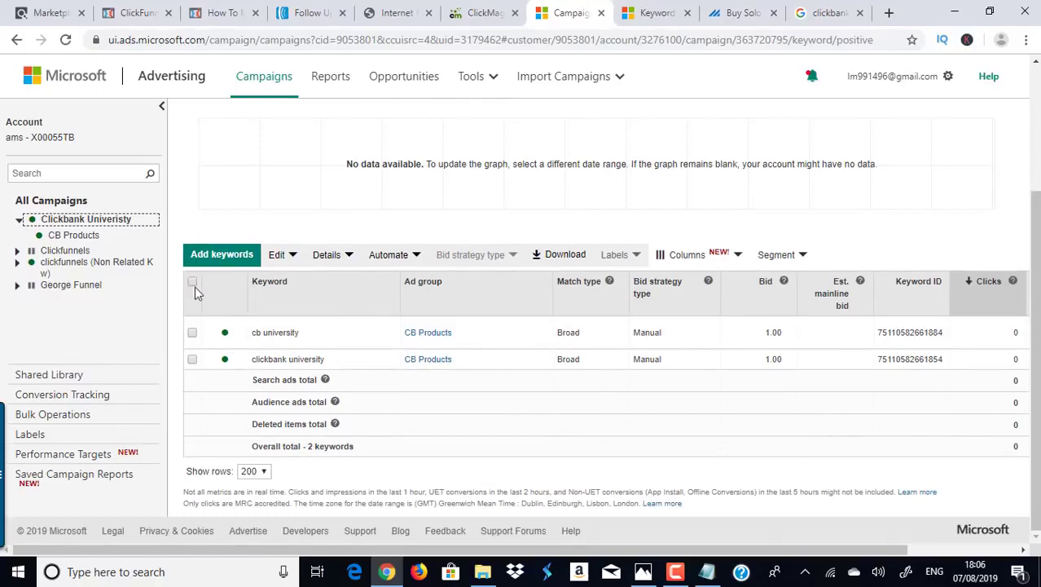
pyautogui.click(670, 9)
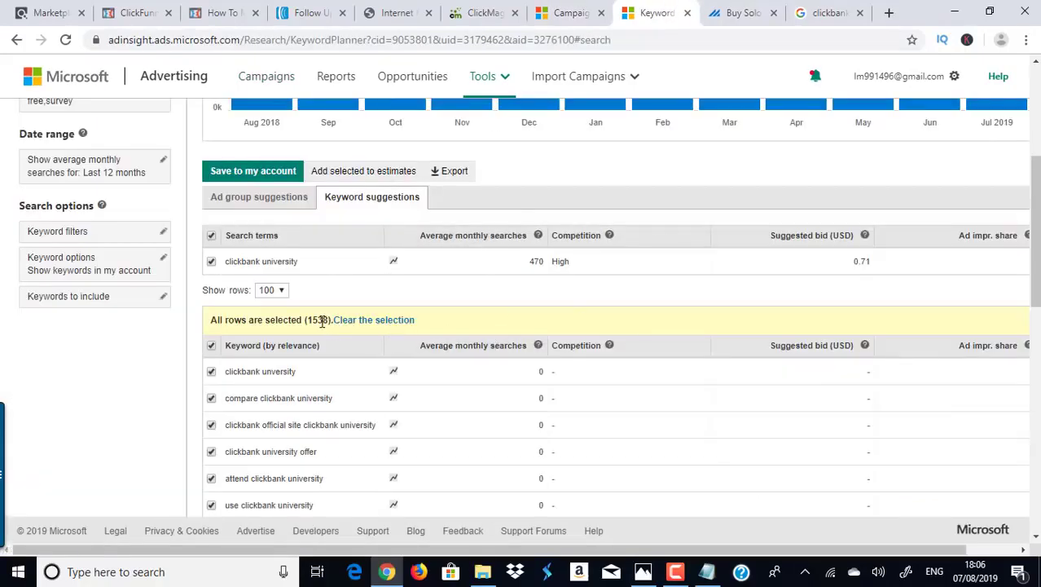
pyautogui.click(573, 12)
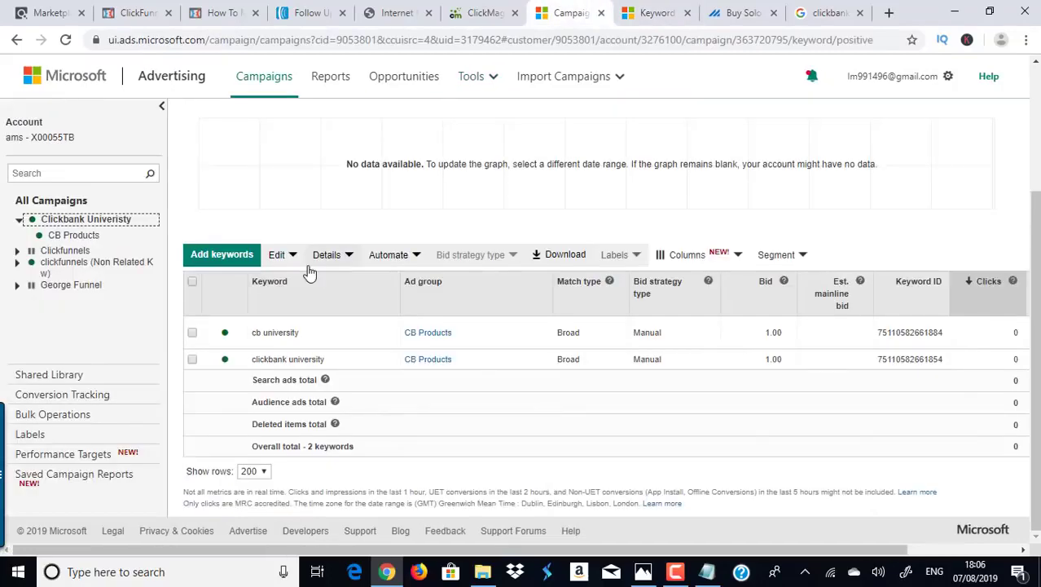
pyautogui.click(668, 8)
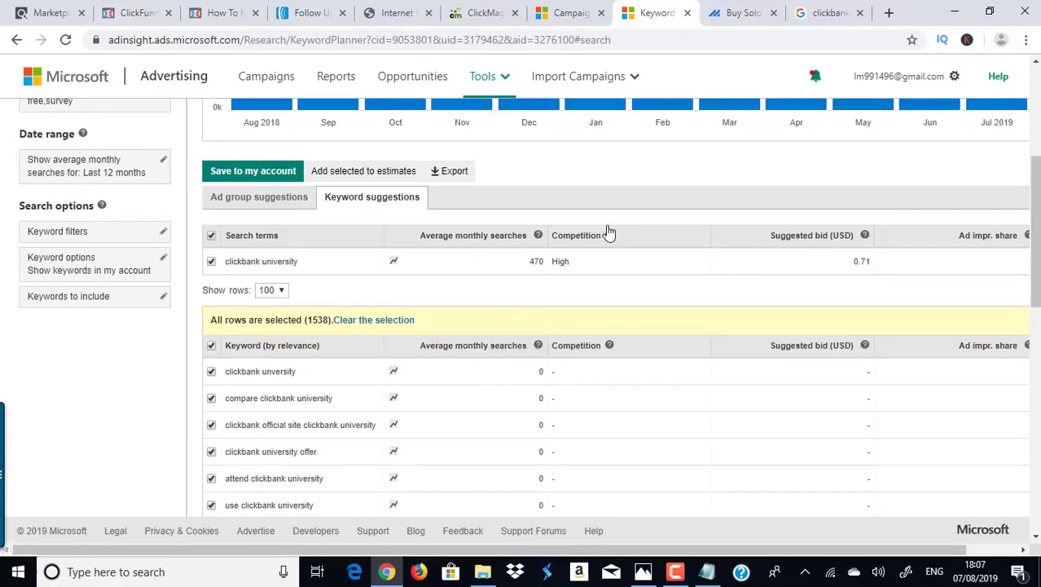
pyautogui.click(567, 12)
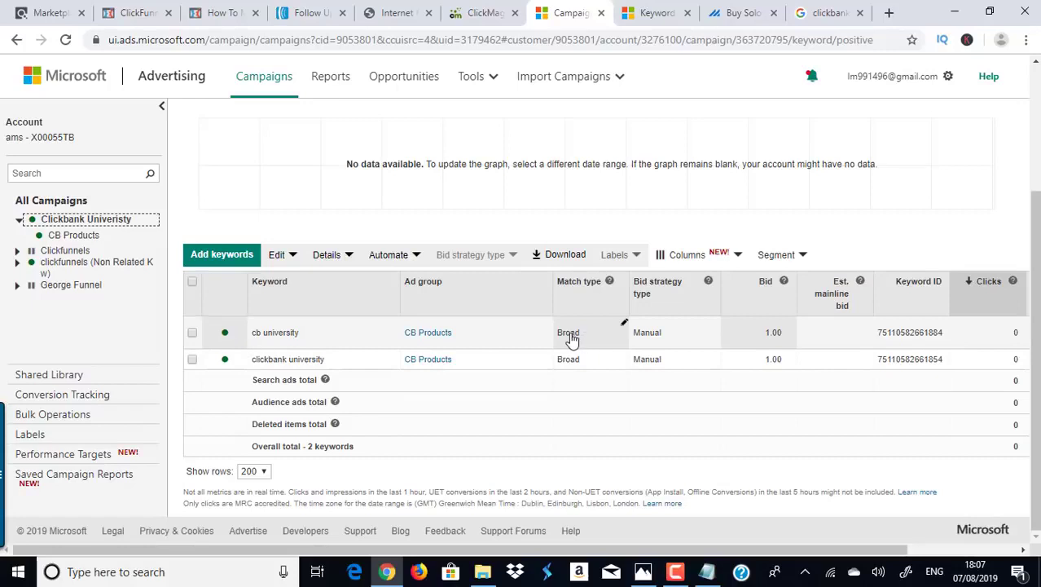
# Cancel the inline match-type edit, select both keywords, and open Edit > Change match types.
pyautogui.click(625, 328)
pyautogui.click(609, 338)
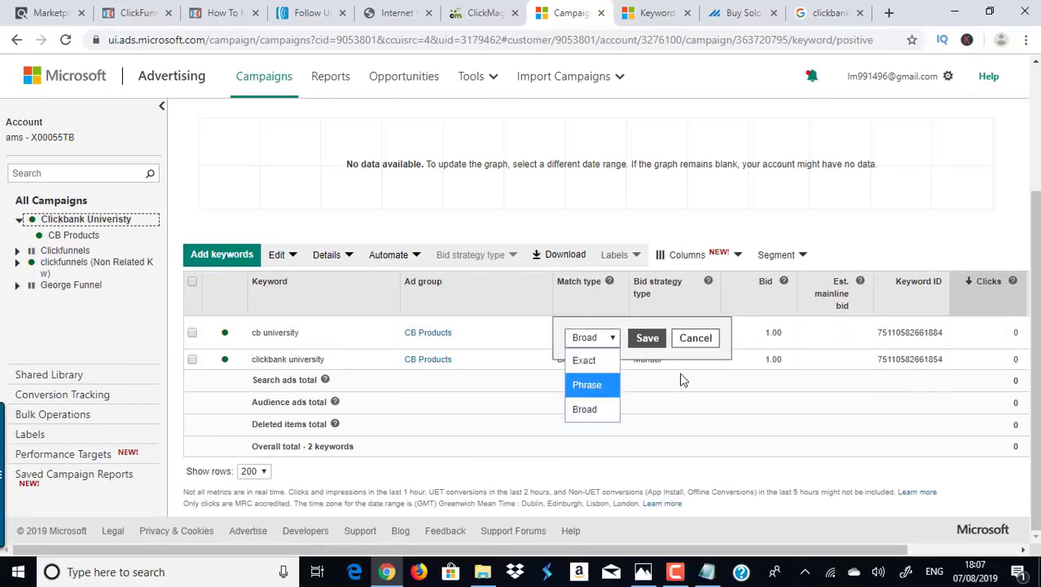
pyautogui.click(695, 338)
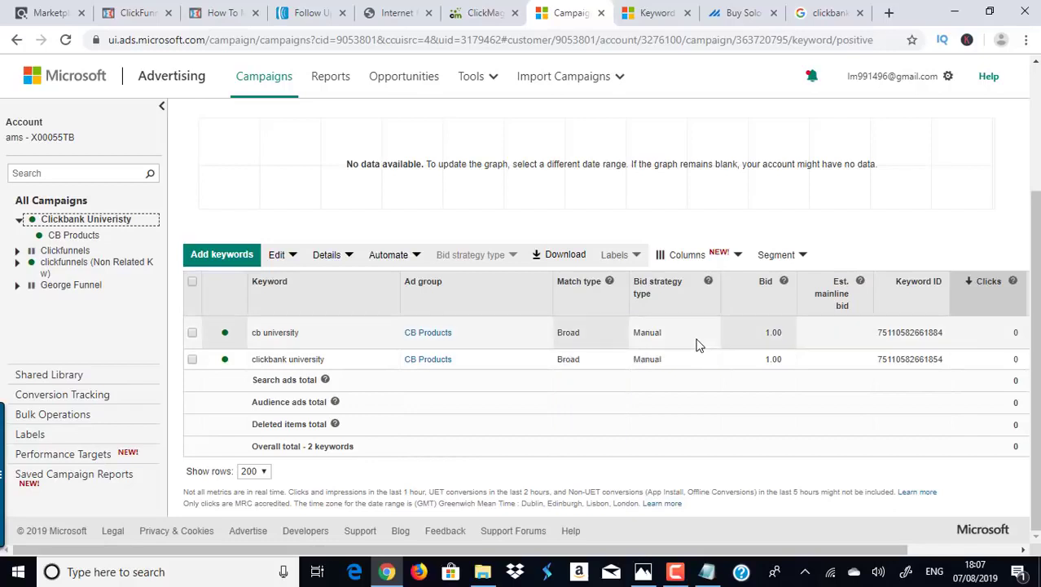
pyautogui.click(192, 283)
pyautogui.click(295, 257)
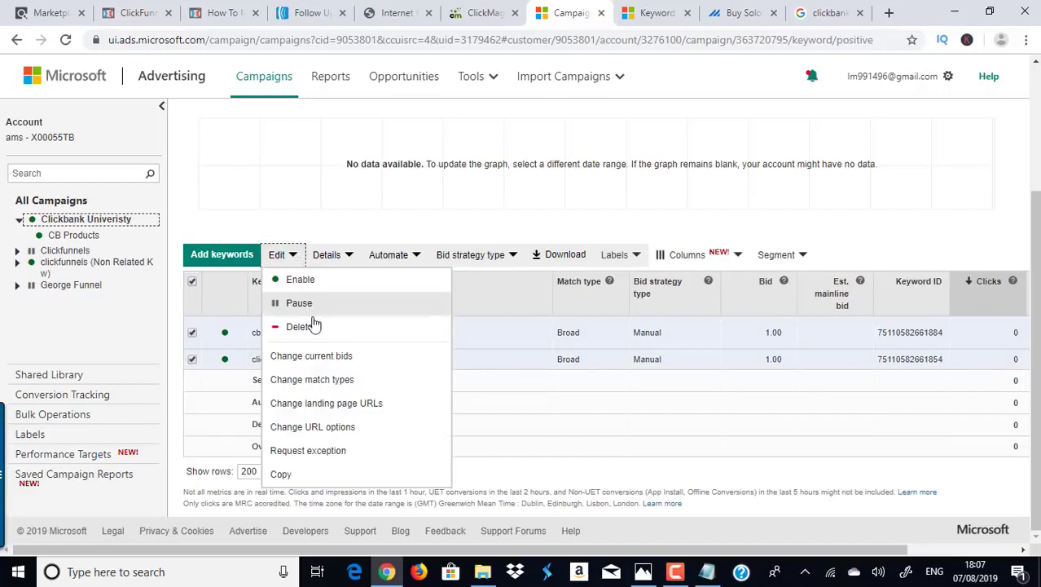
pyautogui.click(342, 381)
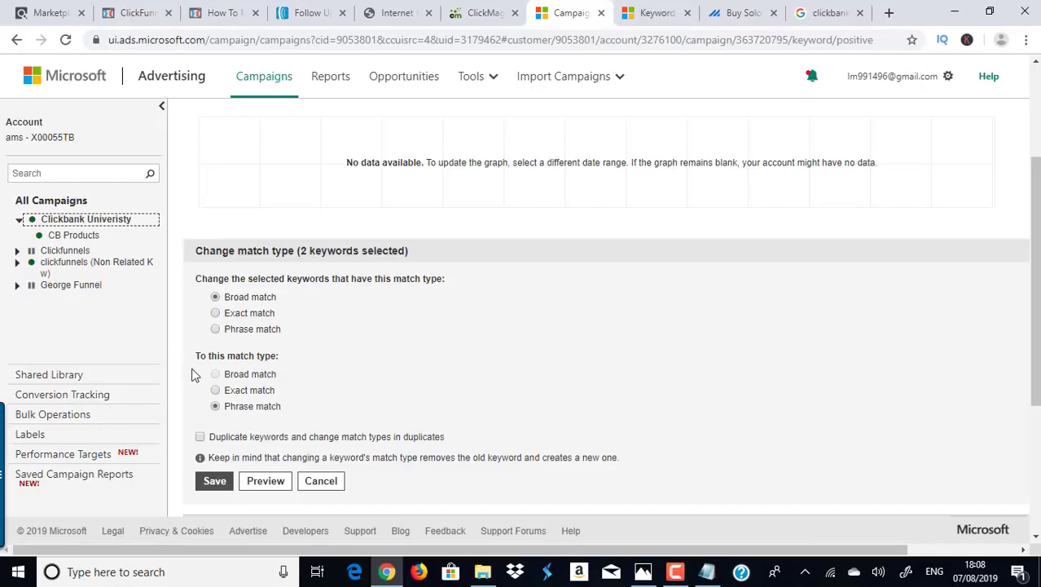
# Change both keywords from Broad to Exact match and save the change.
pyautogui.click(216, 390)
pyautogui.click(215, 486)
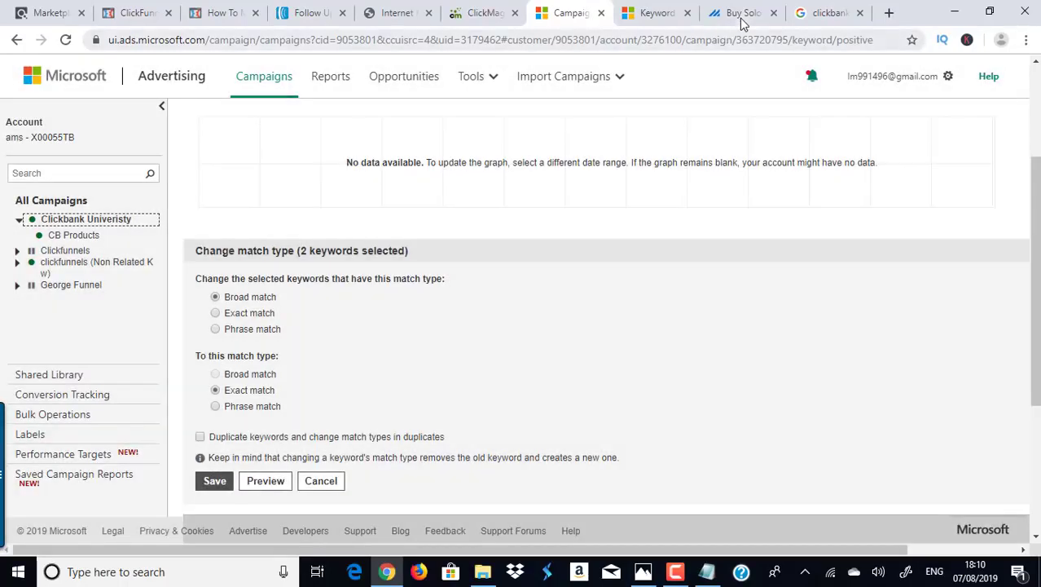
pyautogui.click(739, 16)
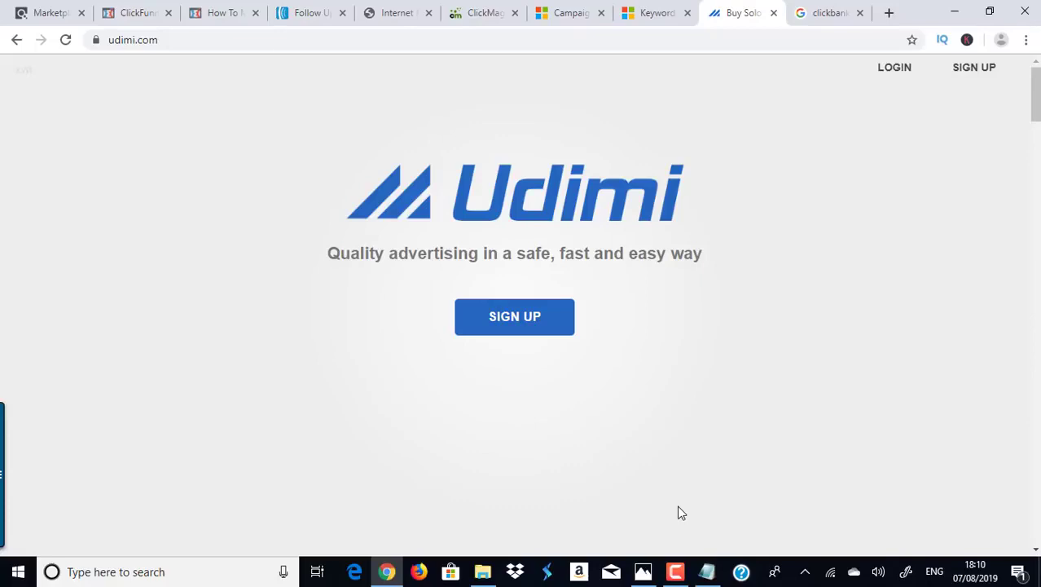
# Bring Windows Photos to the front and advance to the next saved image.
pyautogui.moveTo(643, 570)
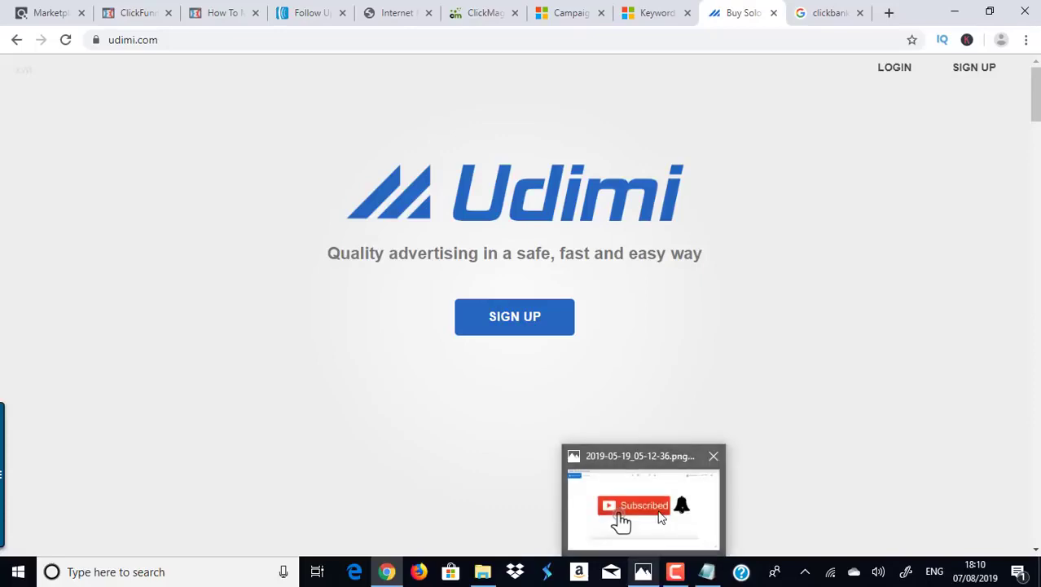
pyautogui.click(658, 516)
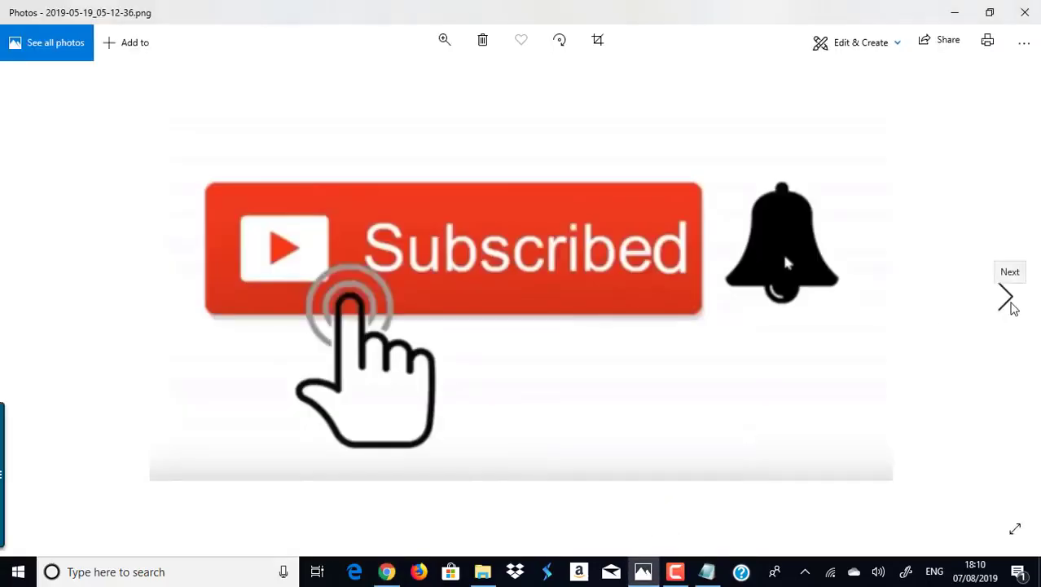
pyautogui.click(1010, 303)
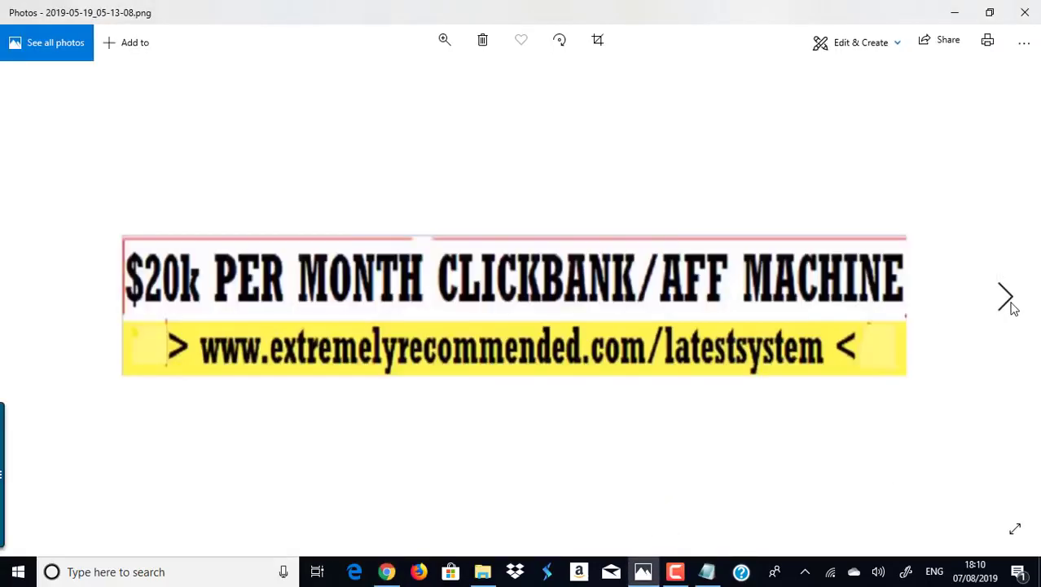